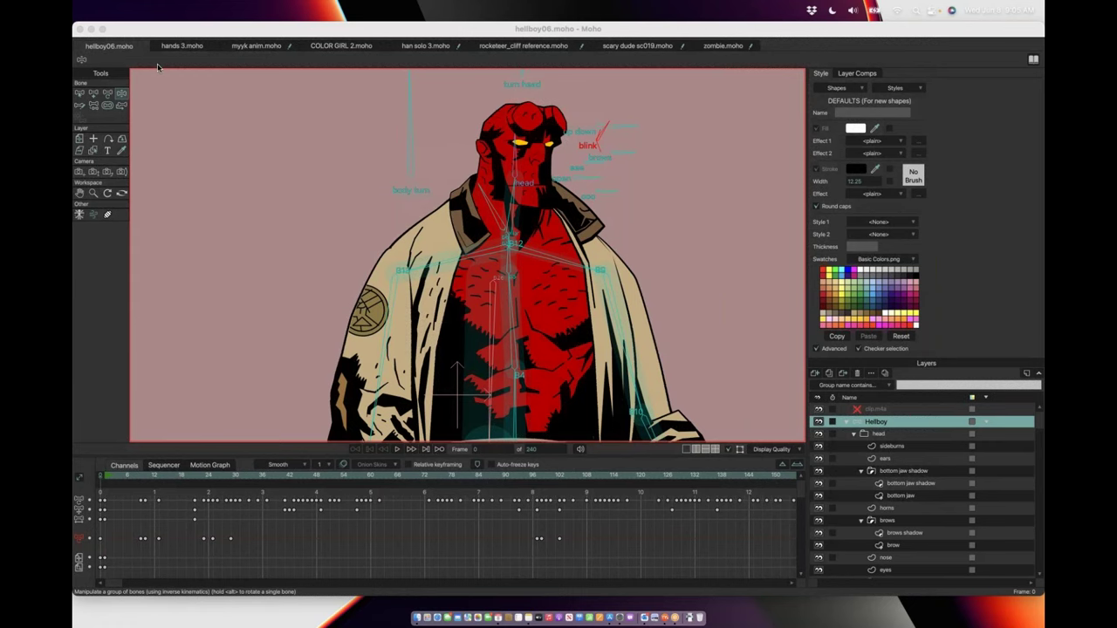
Step: Switch to the hands 3.moho project, scrub through its hand animation and return to frame 0
click(180, 46)
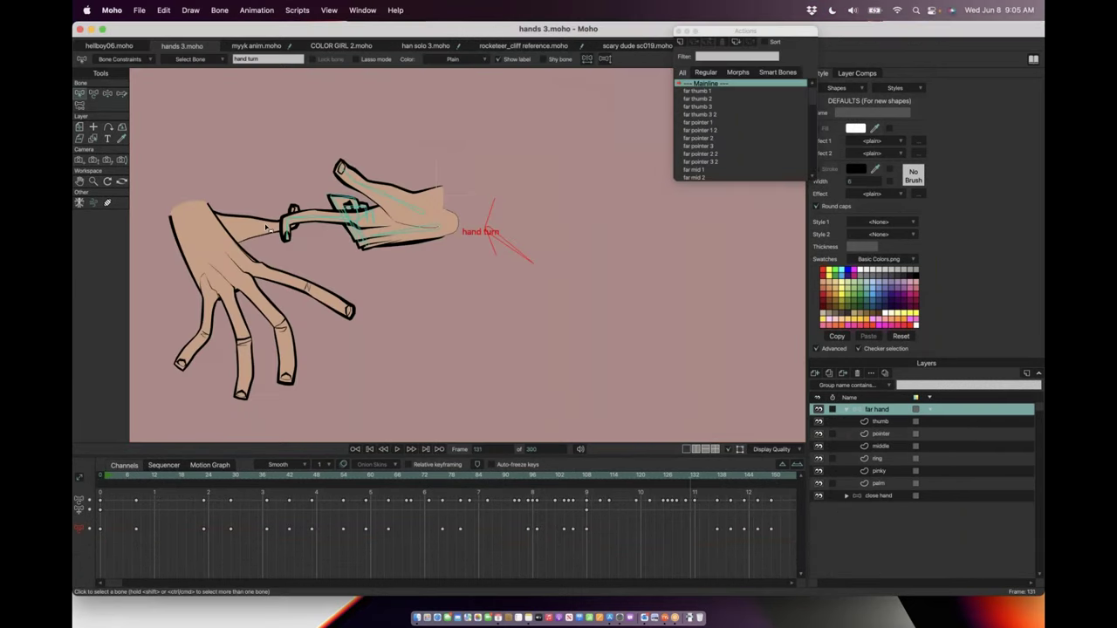
click(132, 476)
drag(132, 476, 105, 478)
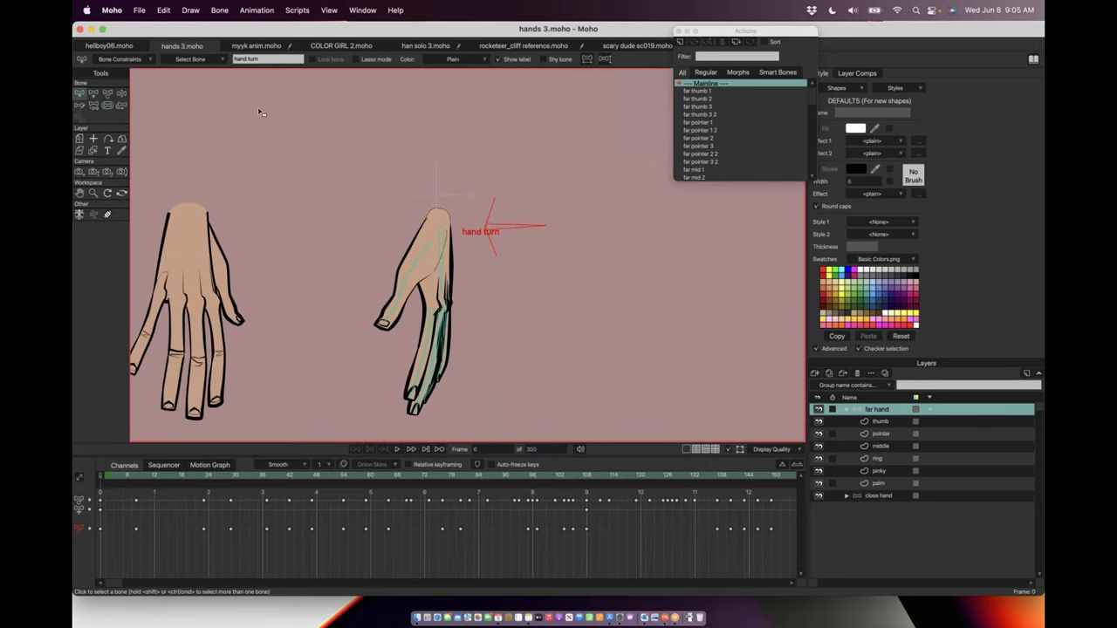
Step: Look at the myyk anim.moho, COLOR GIRL 2.moho and han solo 3.moho projects in turn
click(256, 46)
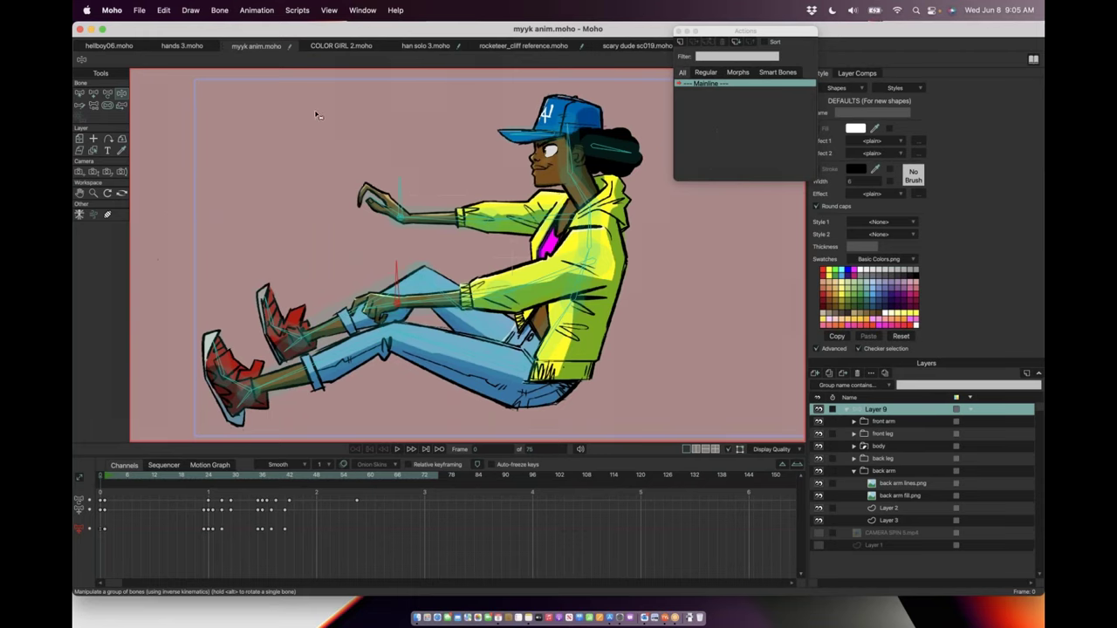
click(325, 48)
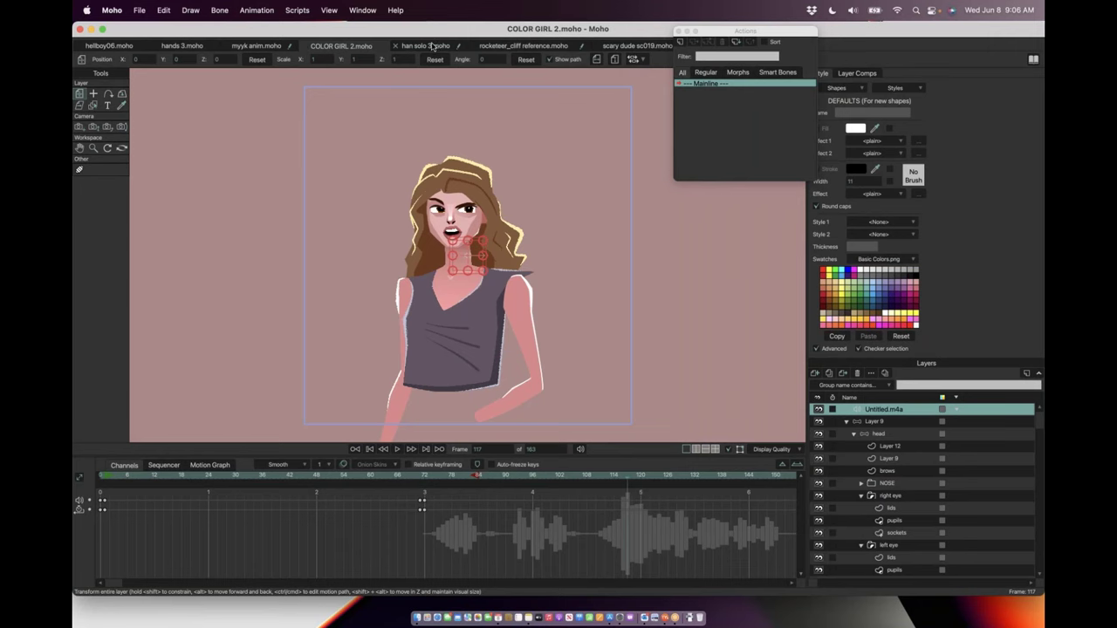
click(426, 48)
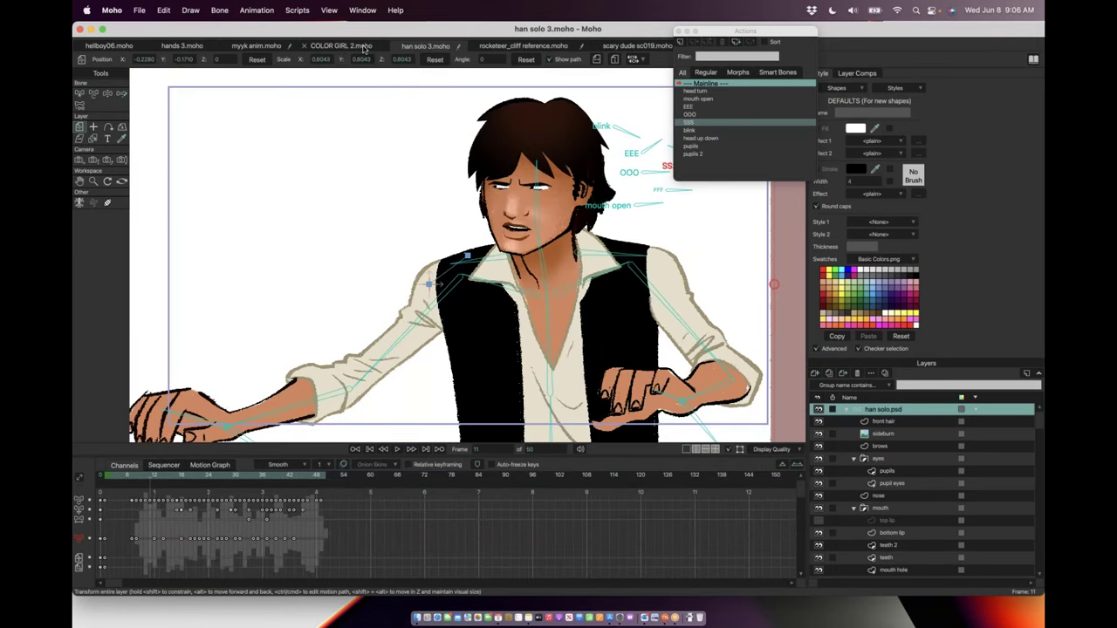
Step: Return to the COLOR GIRL 2.moho project and examine the girl's face close up
click(365, 48)
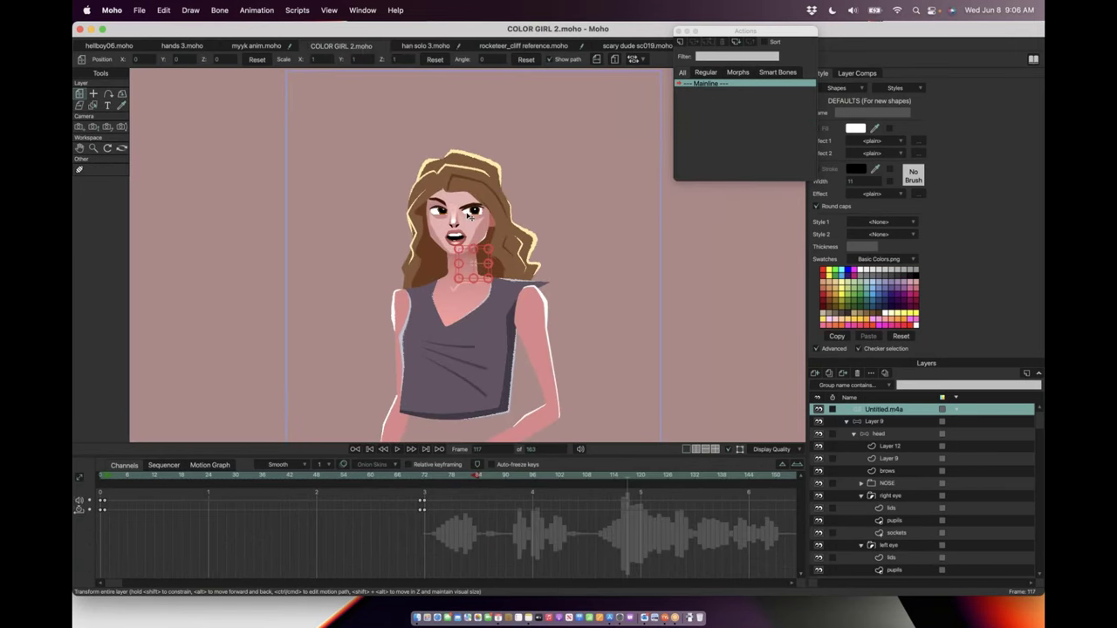
scroll(470, 216, up, 5)
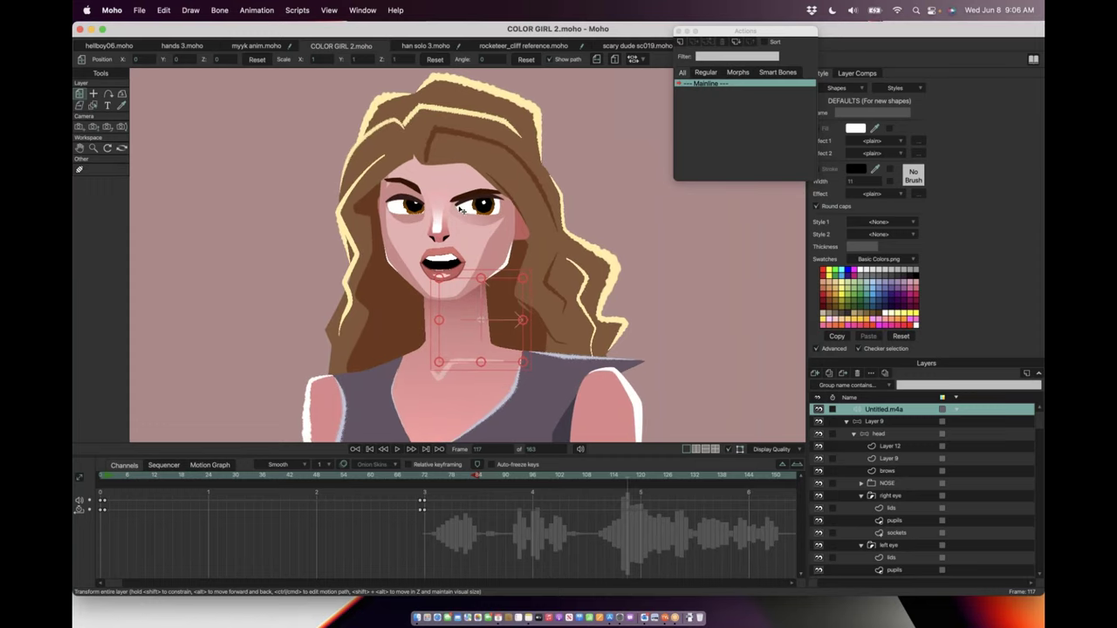
scroll(452, 189, up, 1)
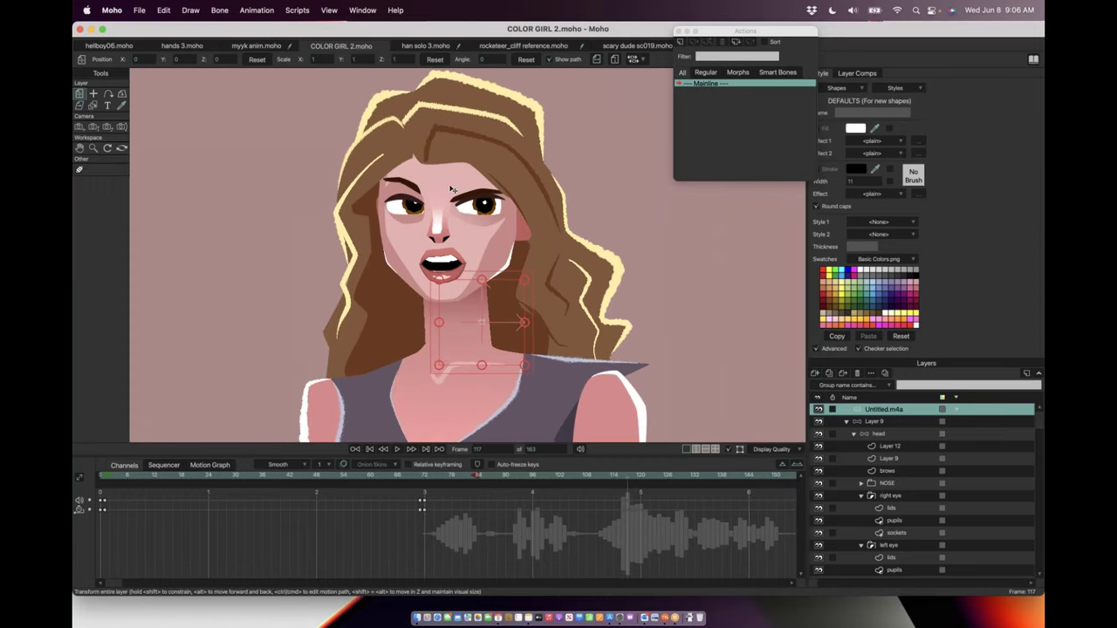
scroll(451, 184, up, 2)
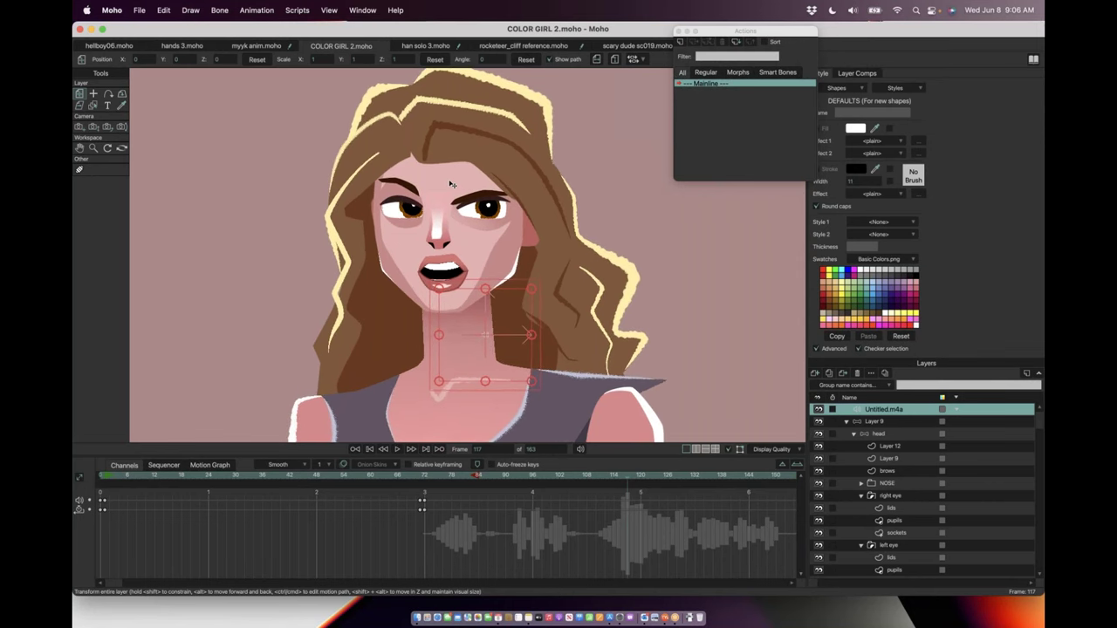
Step: Switch back to han solo 3.moho and move the Actions window clear of the open project names
click(441, 46)
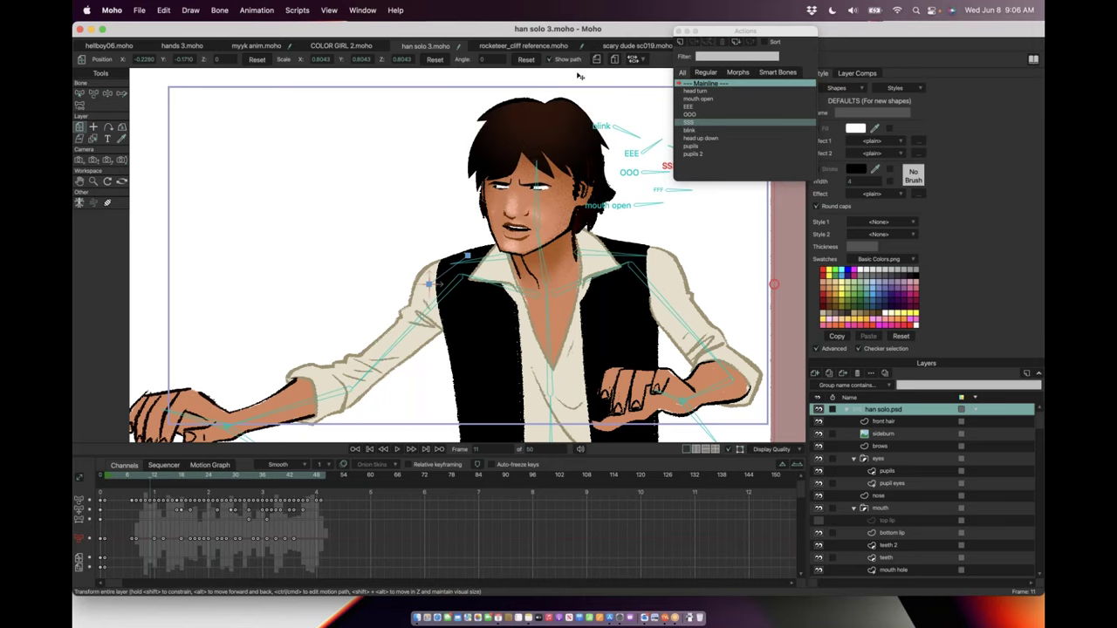
drag(725, 33, 737, 369)
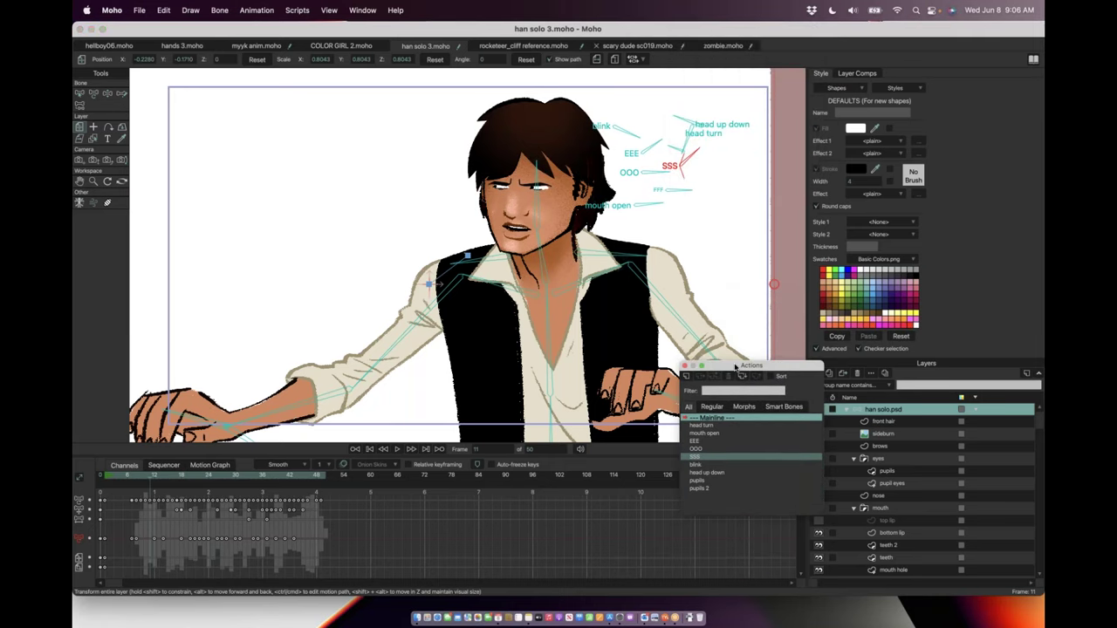
Step: Look at the rocketeer_cliff reference.moho, scary dude sc019.moho and zombie.moho projects in turn
click(518, 49)
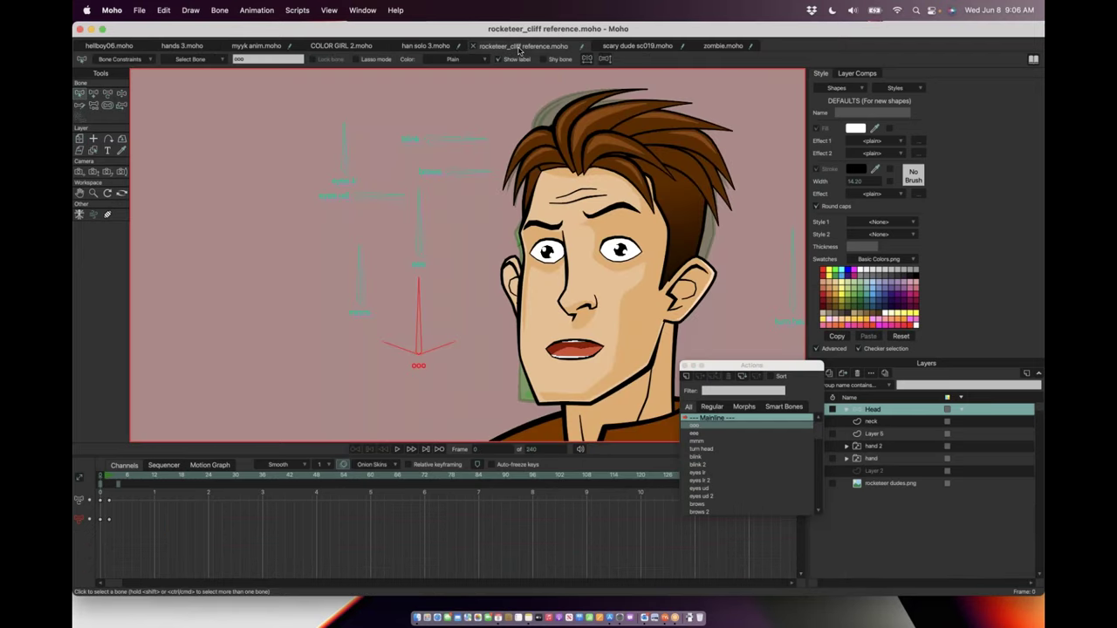
click(622, 47)
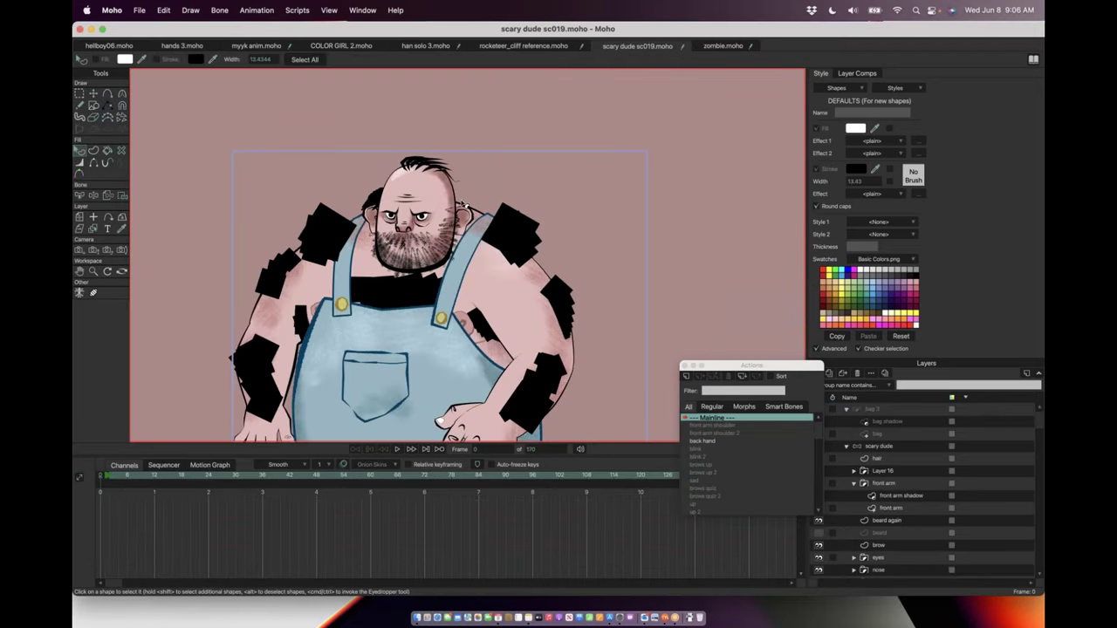
click(712, 50)
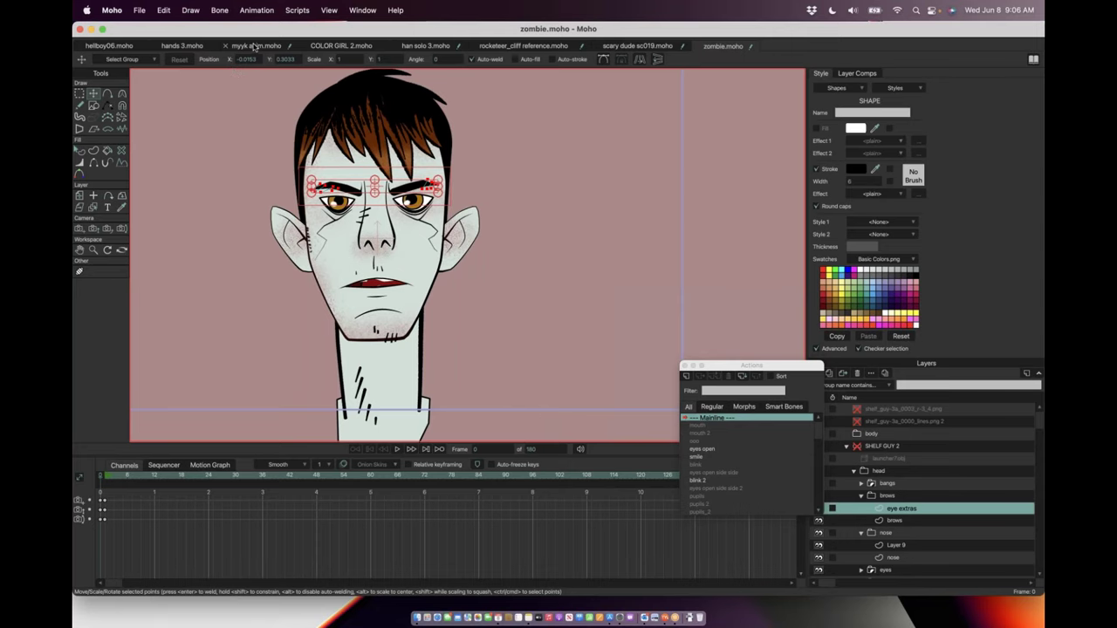
Step: Switch to the hellboy06.moho project and frame Hellboy's head and upper body
click(109, 45)
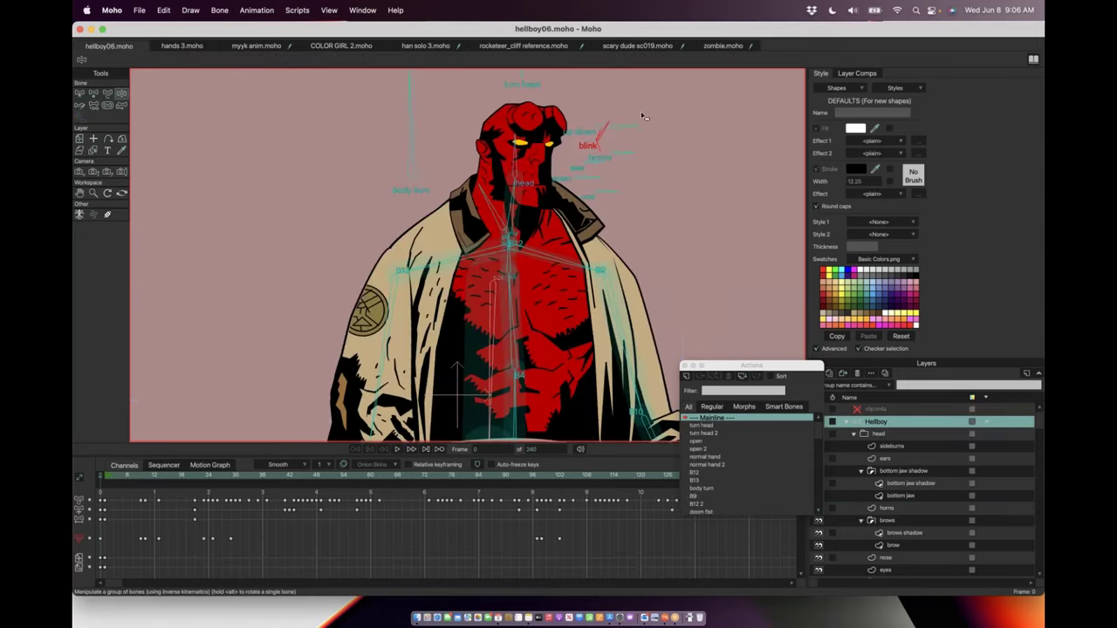
scroll(565, 101, down, 2)
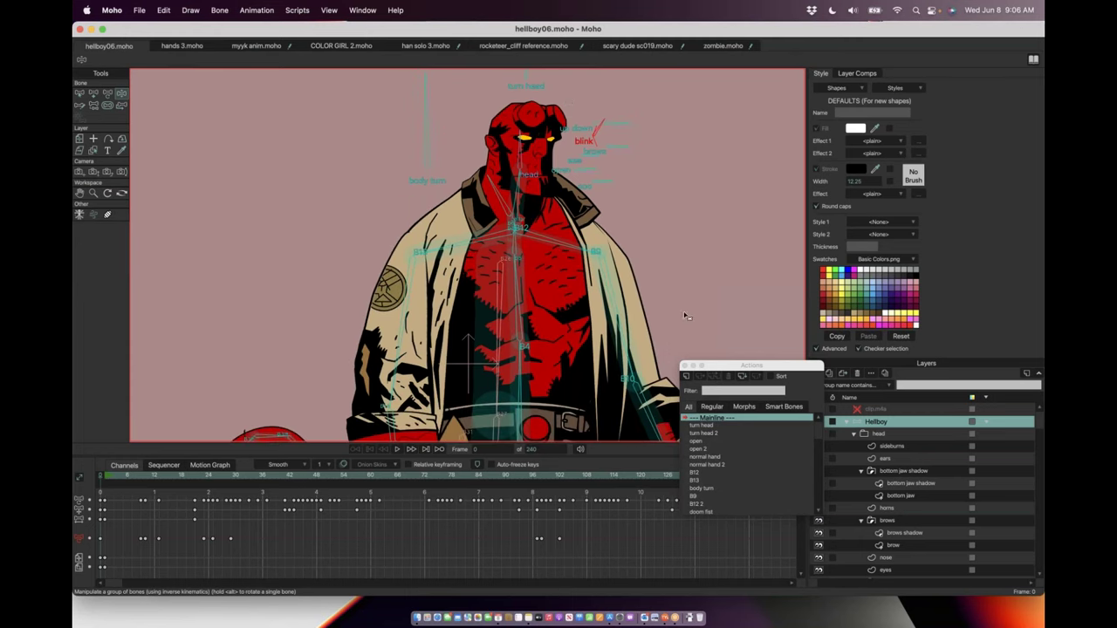
drag(541, 272, 464, 344)
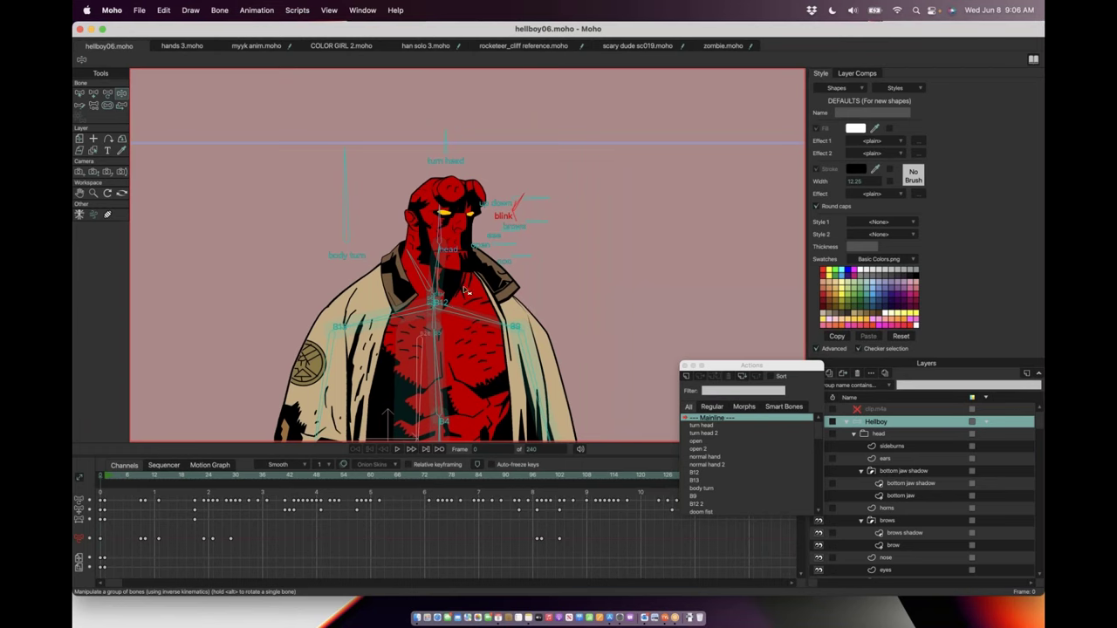
scroll(467, 291, up, 2)
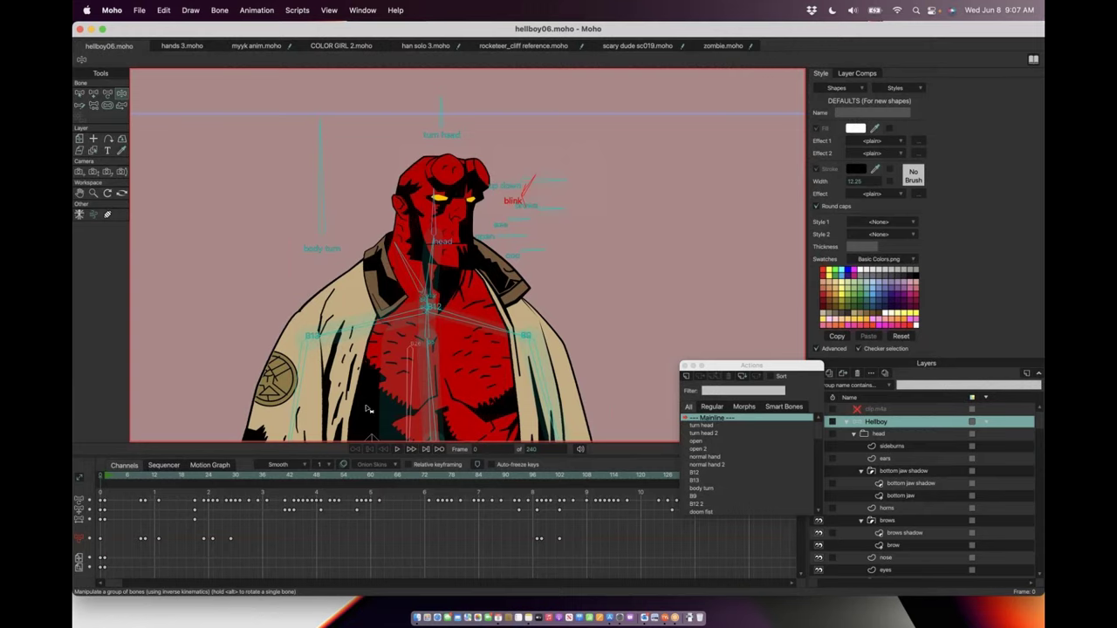
scroll(367, 409, up, 1)
scroll(369, 409, up, 1)
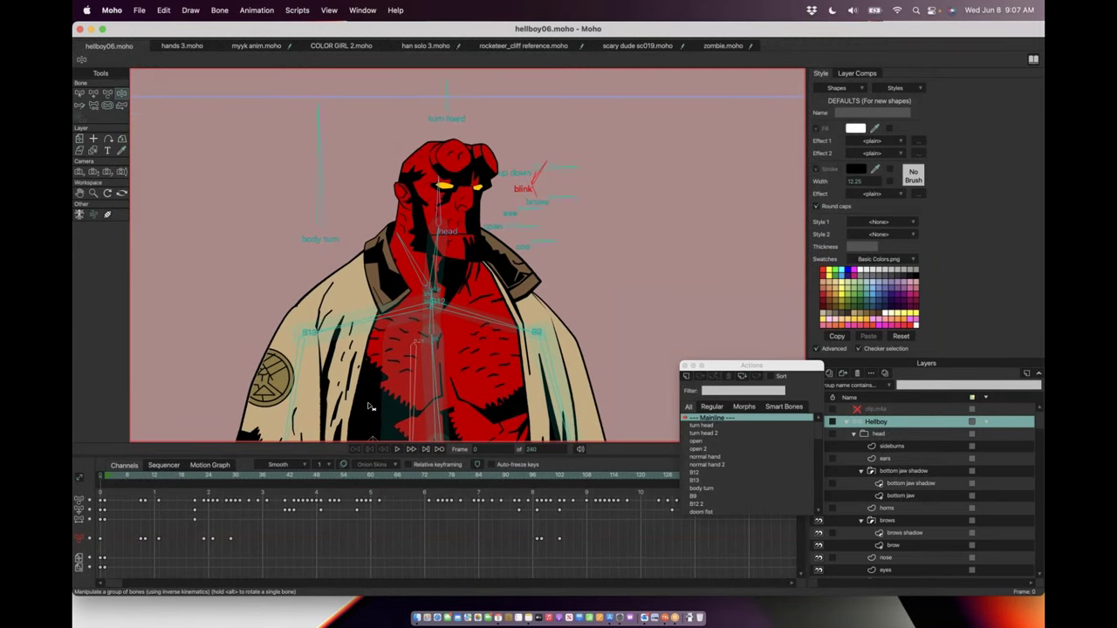
scroll(369, 402, up, 1)
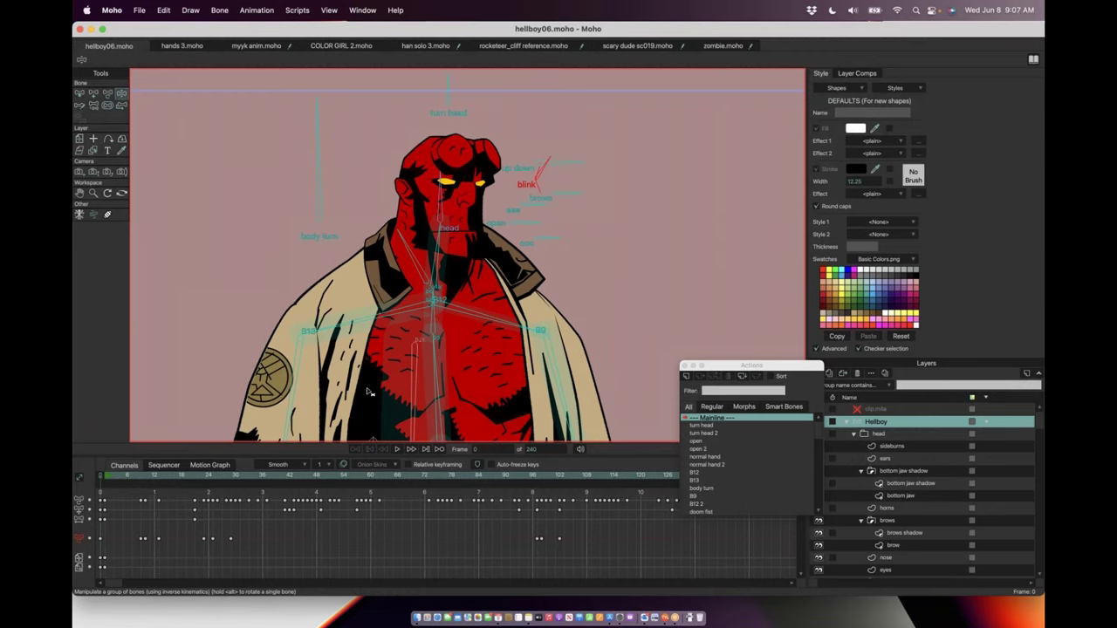
Step: Scrub the start of the Hellboy animation, return to frame 0 and examine the face with its control bones
click(127, 476)
drag(126, 477, 96, 479)
scroll(471, 209, up, 3)
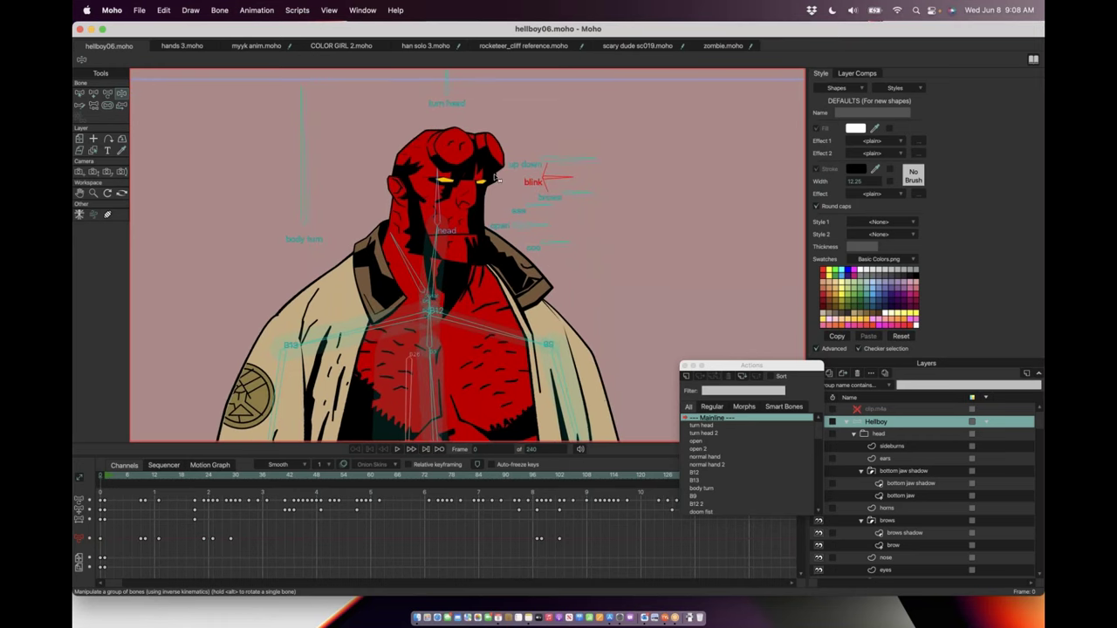
scroll(494, 178, up, 5)
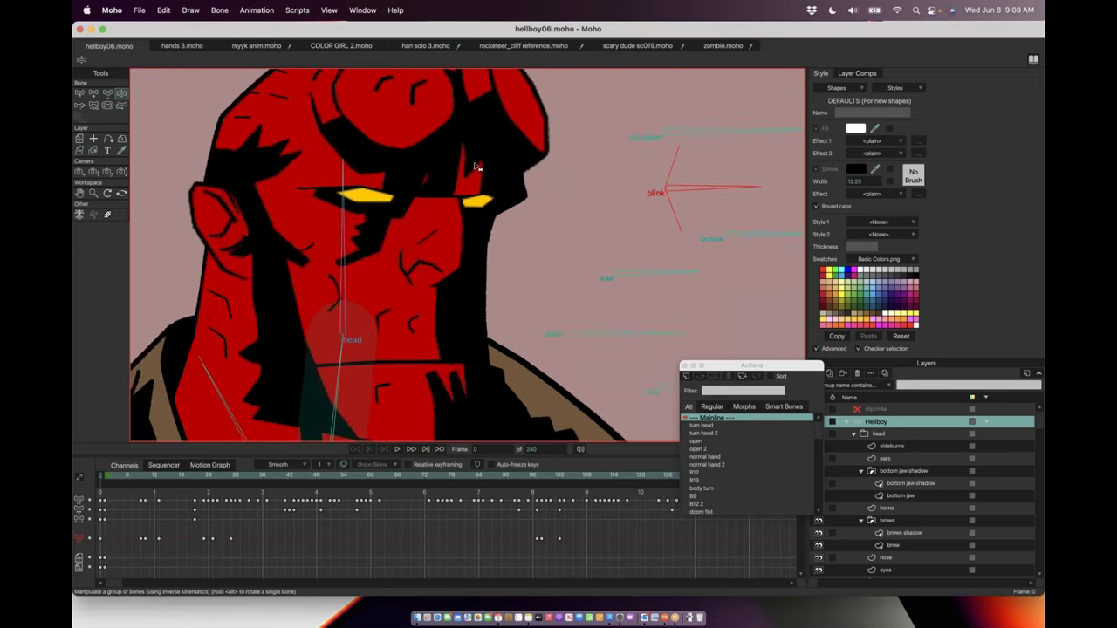
scroll(475, 166, down, 3)
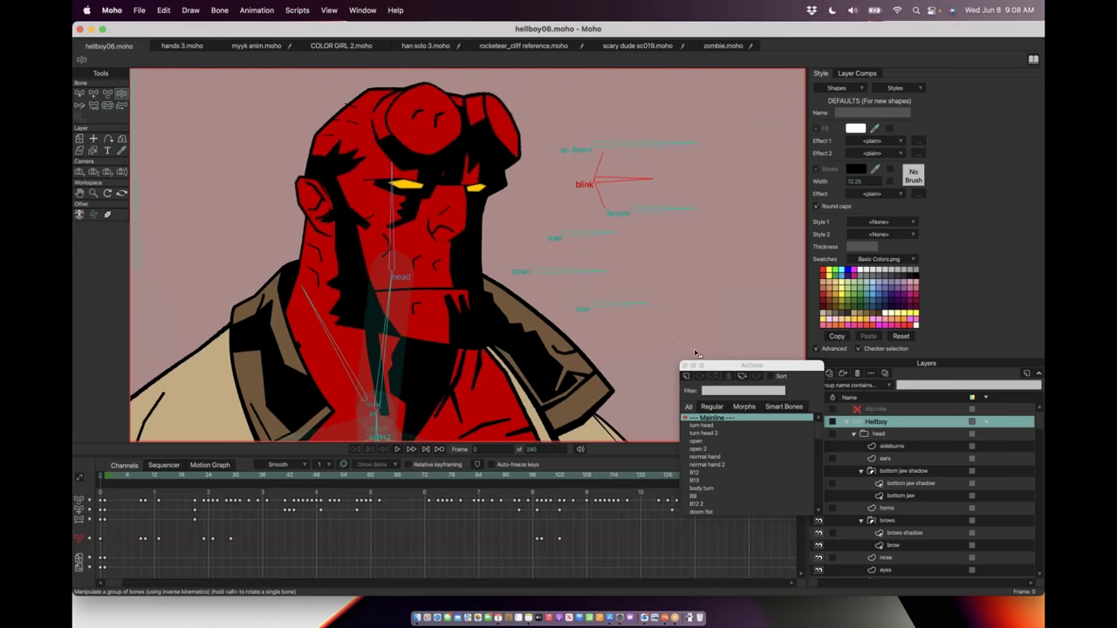
Step: Move the Actions window beside the character and enlarge it to show the whole action list
drag(741, 364, 760, 298)
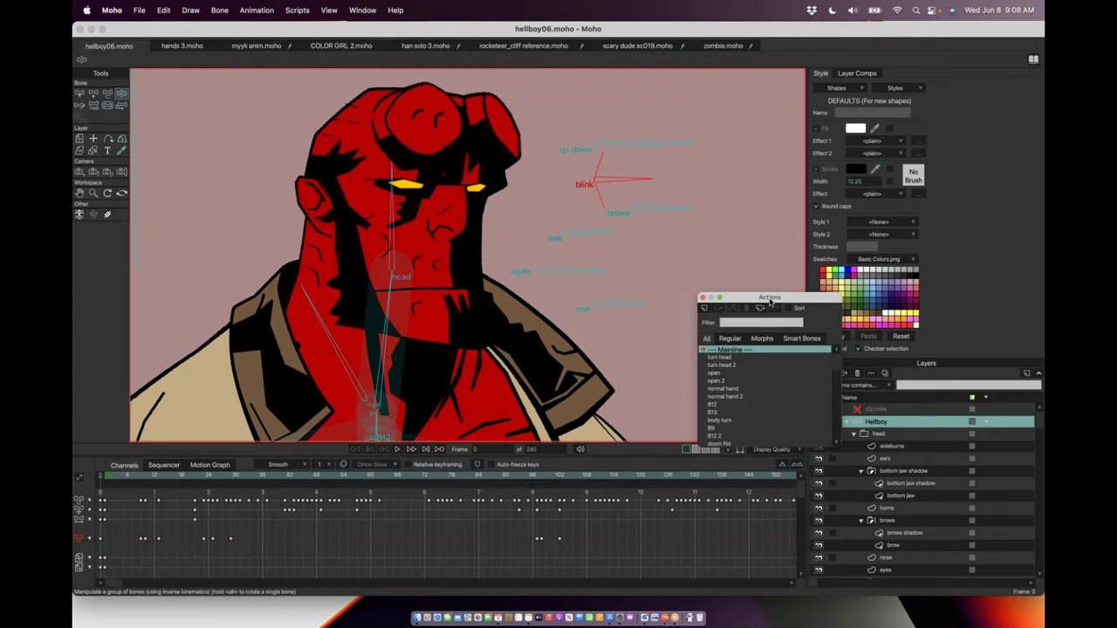
drag(772, 297, 759, 146)
drag(824, 297, 815, 431)
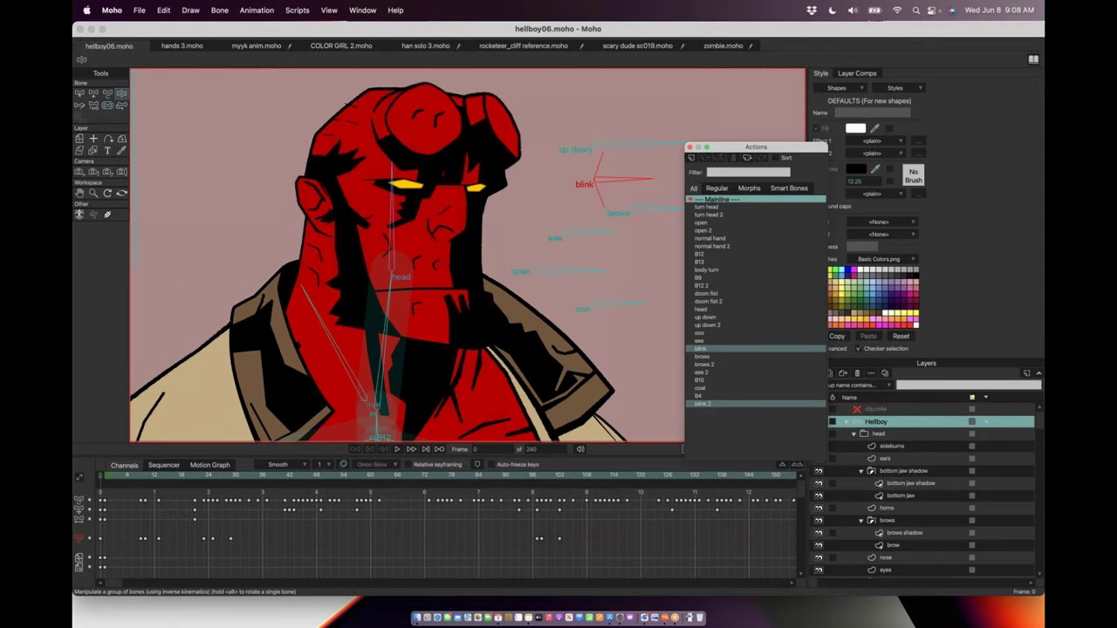
Step: Select the "open" smart bone beside Hellboy's mouth and activate its "open" action
click(82, 93)
click(585, 271)
click(587, 272)
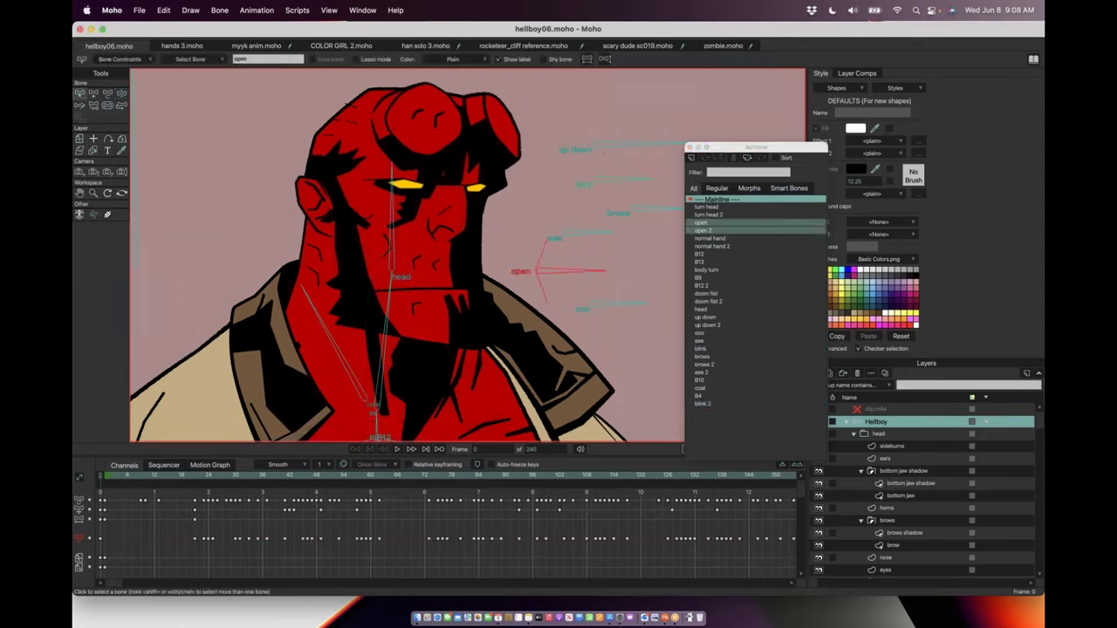
double_click(701, 222)
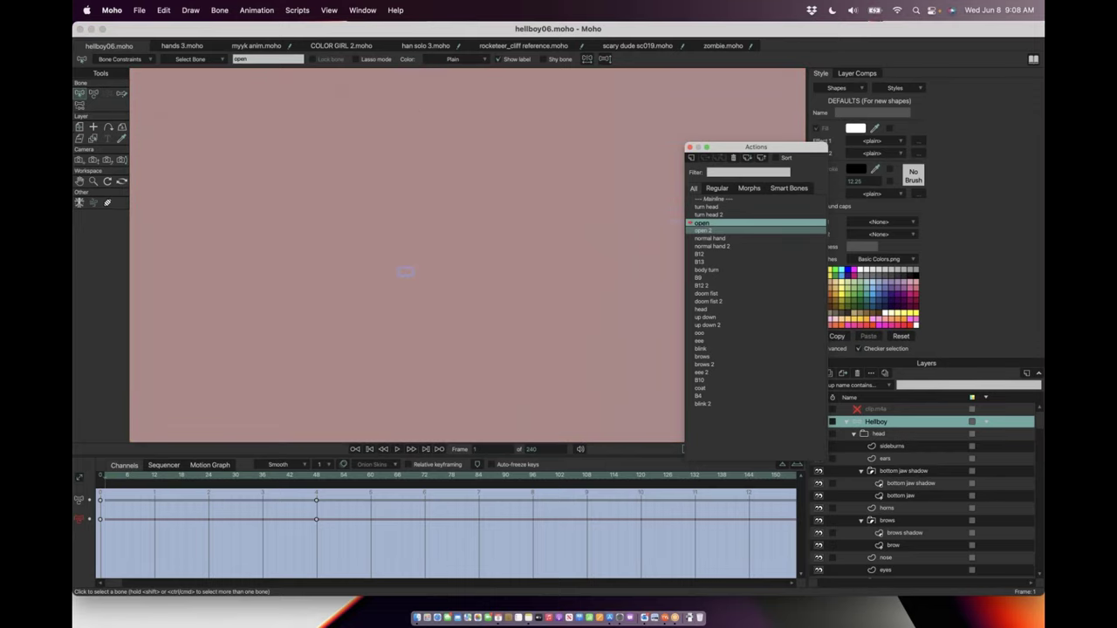
Step: Scrub the "open" action's timeline, switch back to the Mainline and bring Hellboy into view
key(super+Tab)
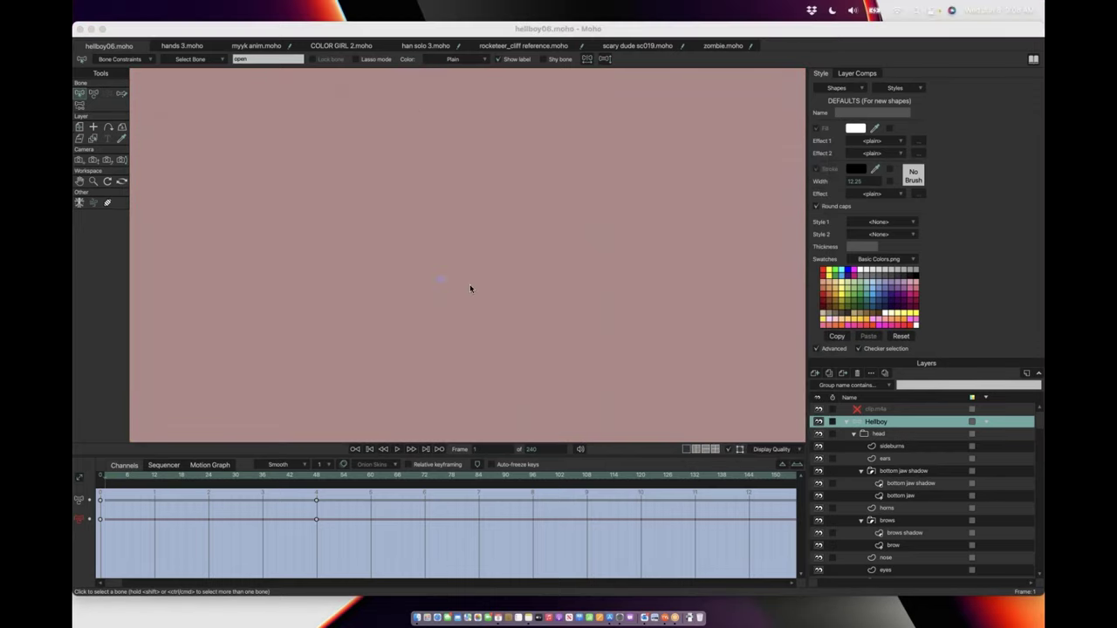
click(133, 483)
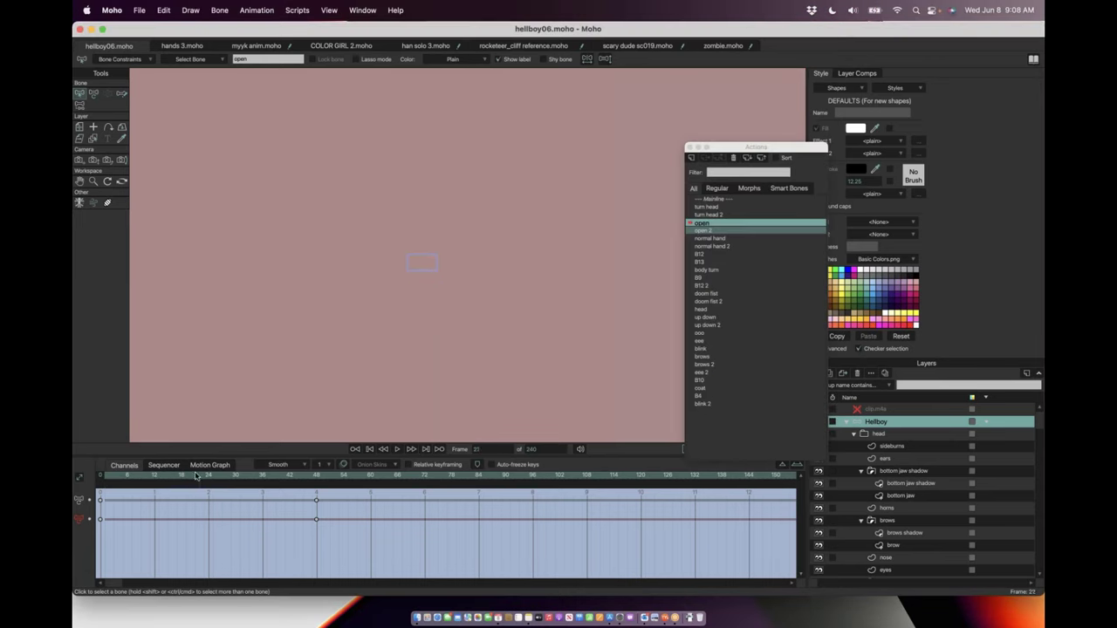
click(90, 474)
double_click(695, 199)
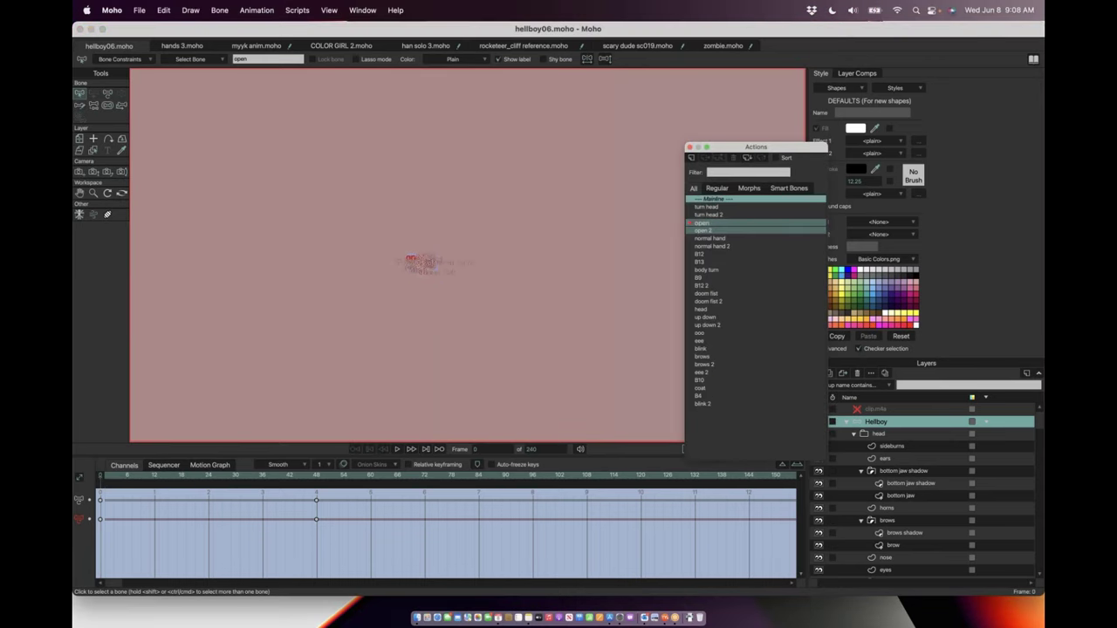
scroll(402, 279, up, 5)
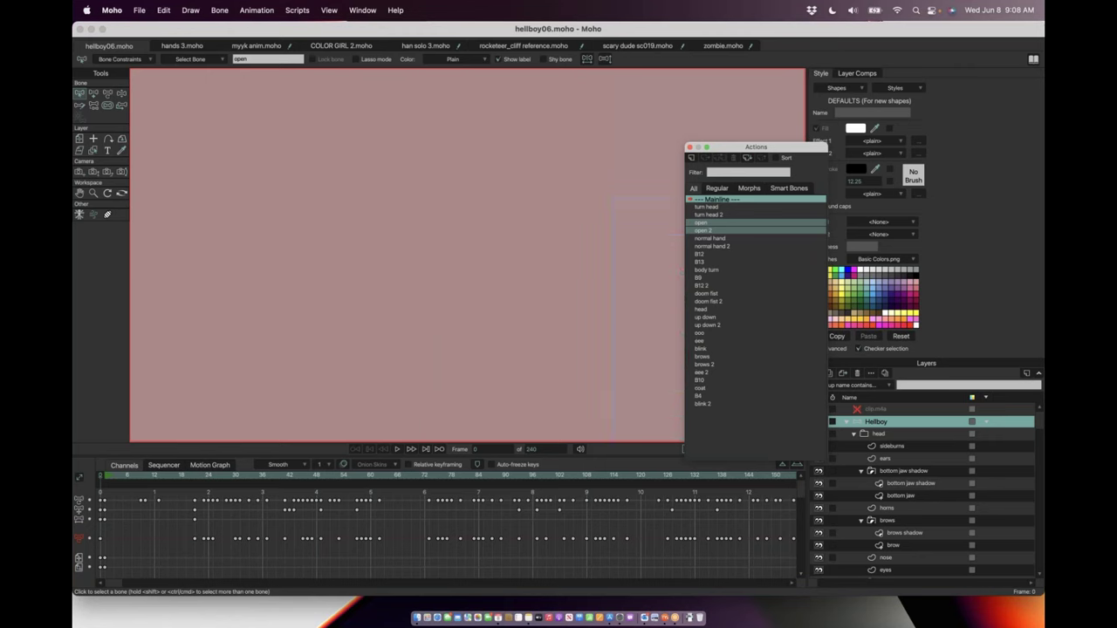
drag(599, 312, 309, 236)
drag(543, 274, 441, 280)
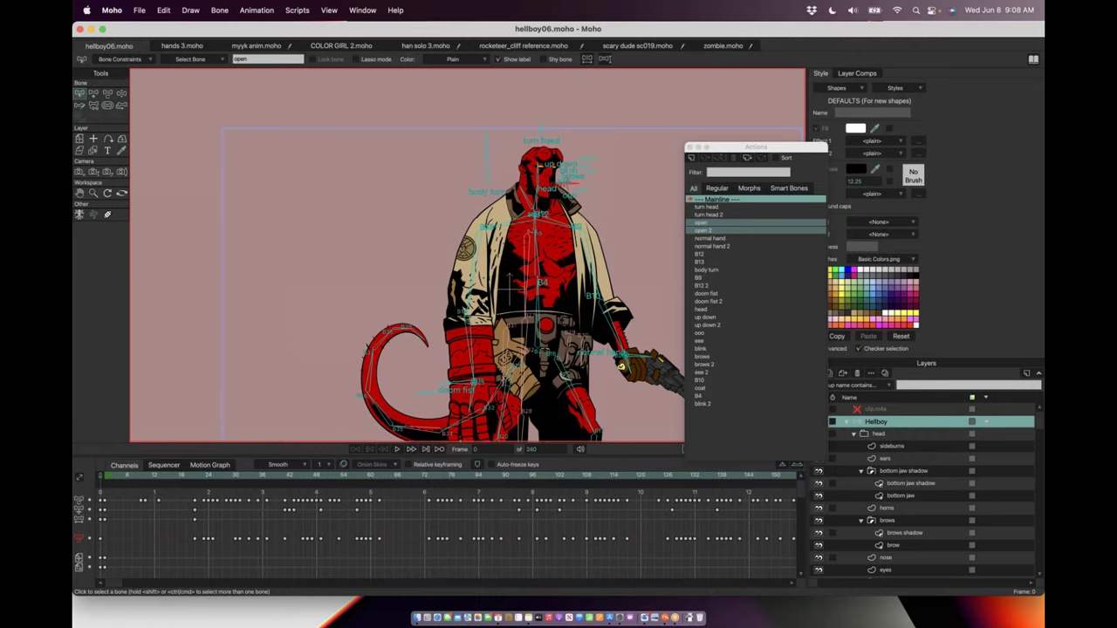
Step: Reactivate the "open" action, scrub its timeline and return to frame 0 with Hellboy framed in the view
double_click(704, 223)
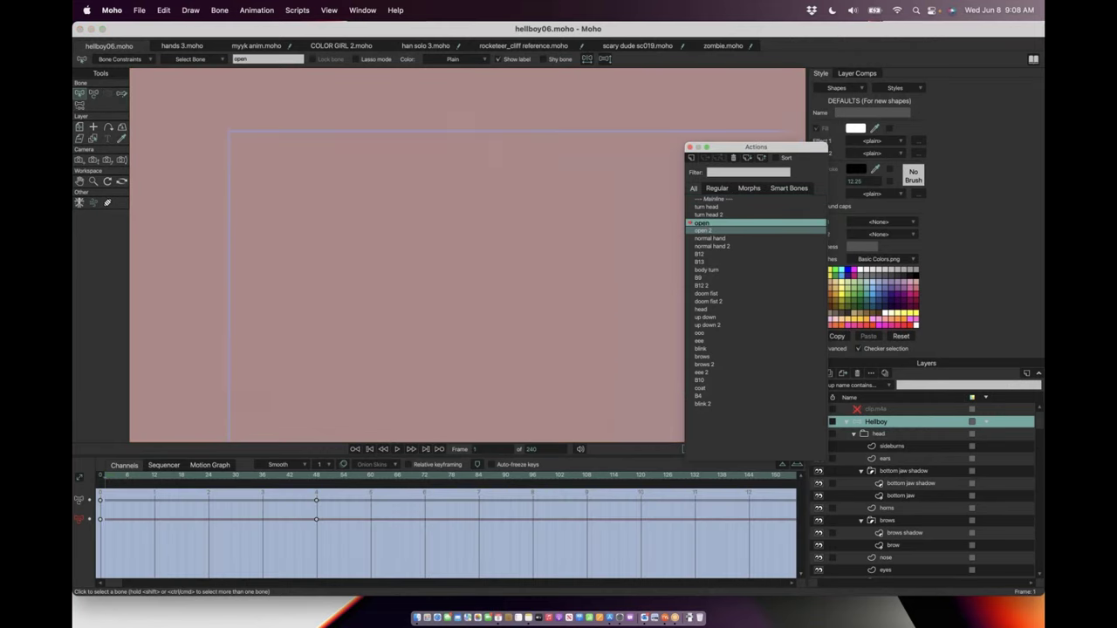
drag(142, 477, 339, 467)
click(101, 478)
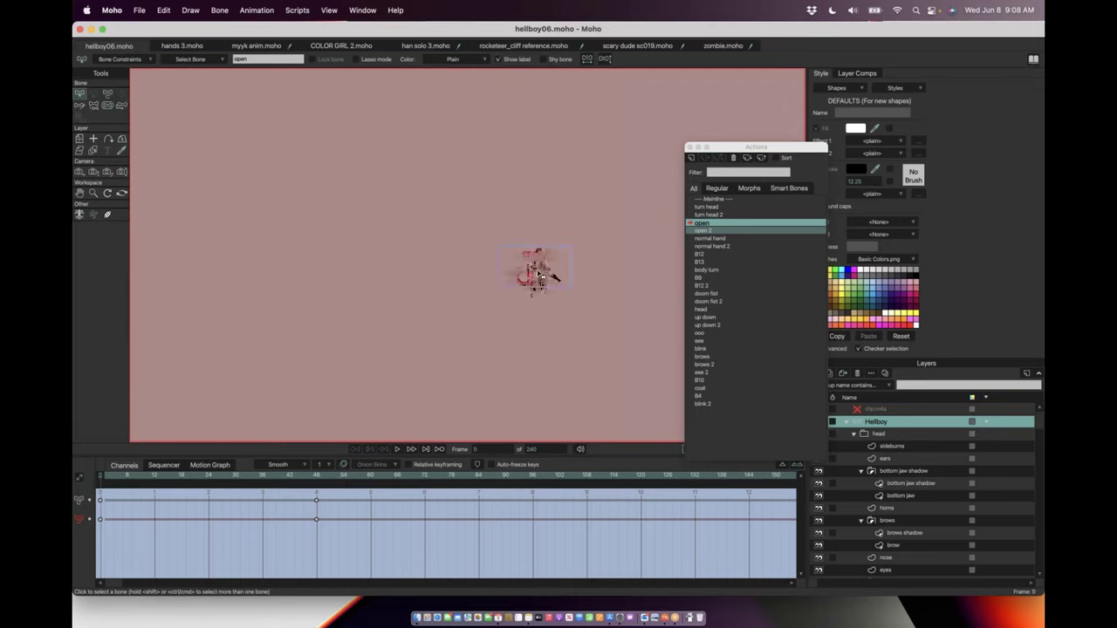
scroll(541, 227, up, 5)
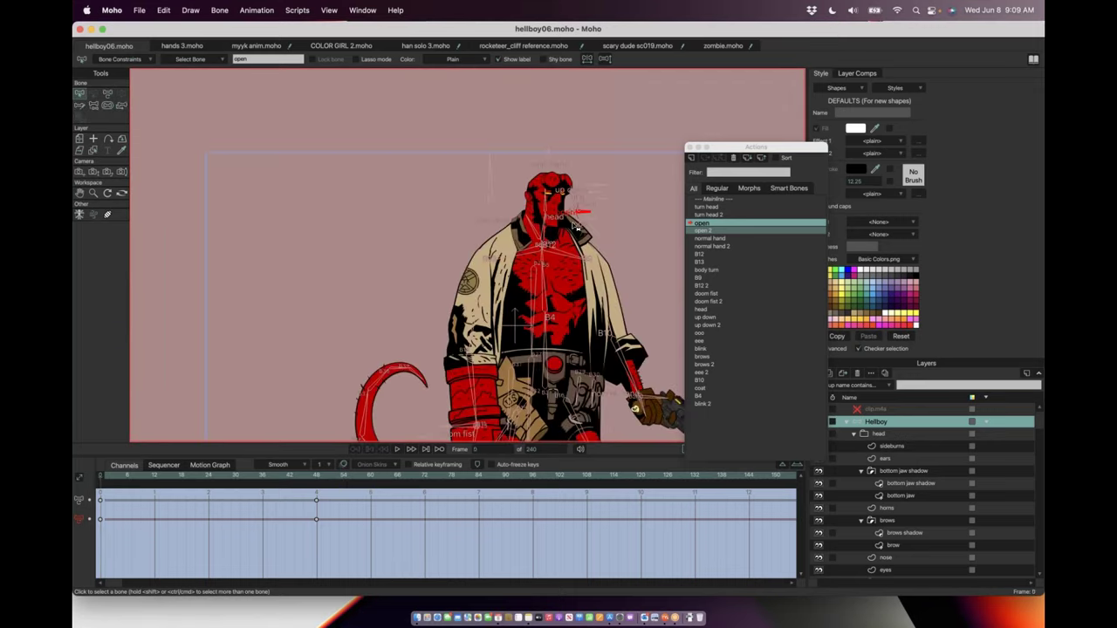
Step: Return to the Mainline and frame Hellboy's head together with the facial smart bones beside it
scroll(556, 237, up, 2)
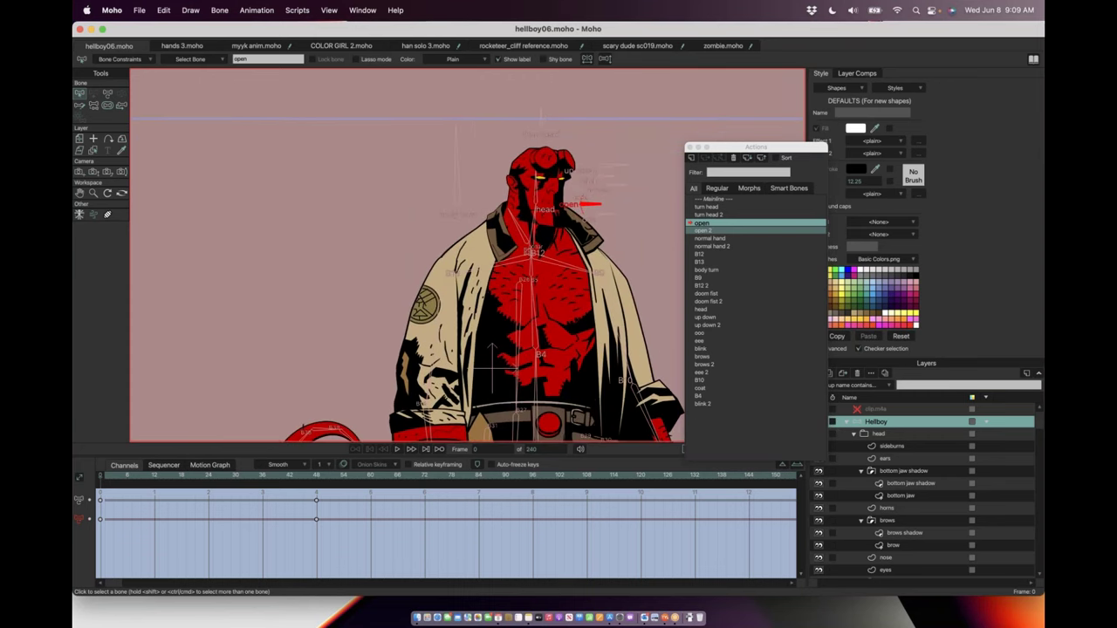
double_click(715, 199)
scroll(597, 216, up, 5)
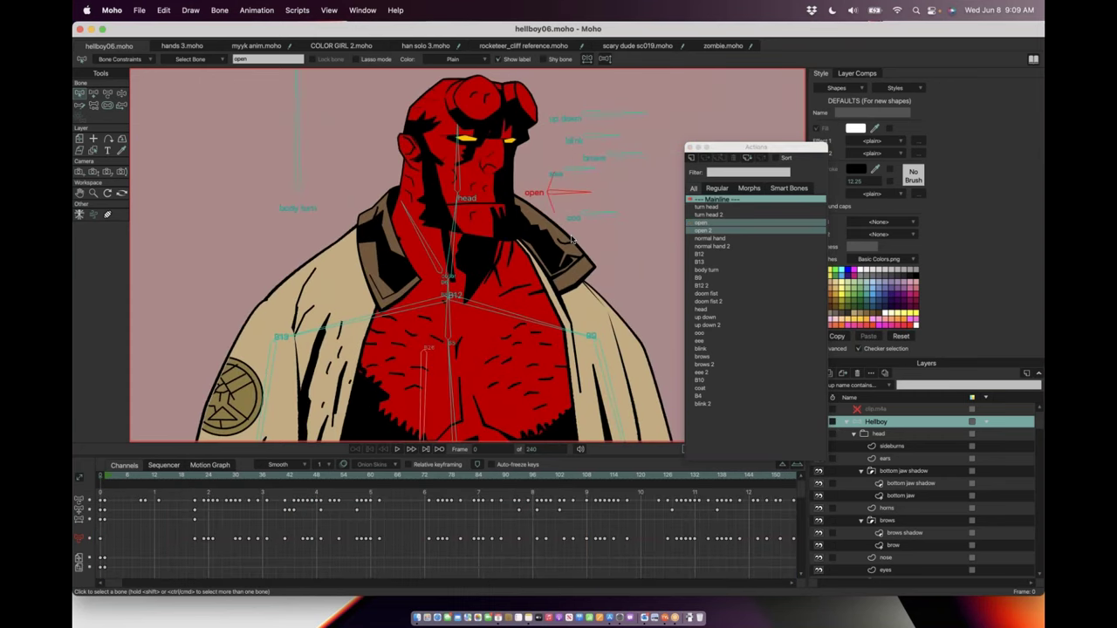
drag(577, 198, 578, 243)
scroll(579, 222, up, 2)
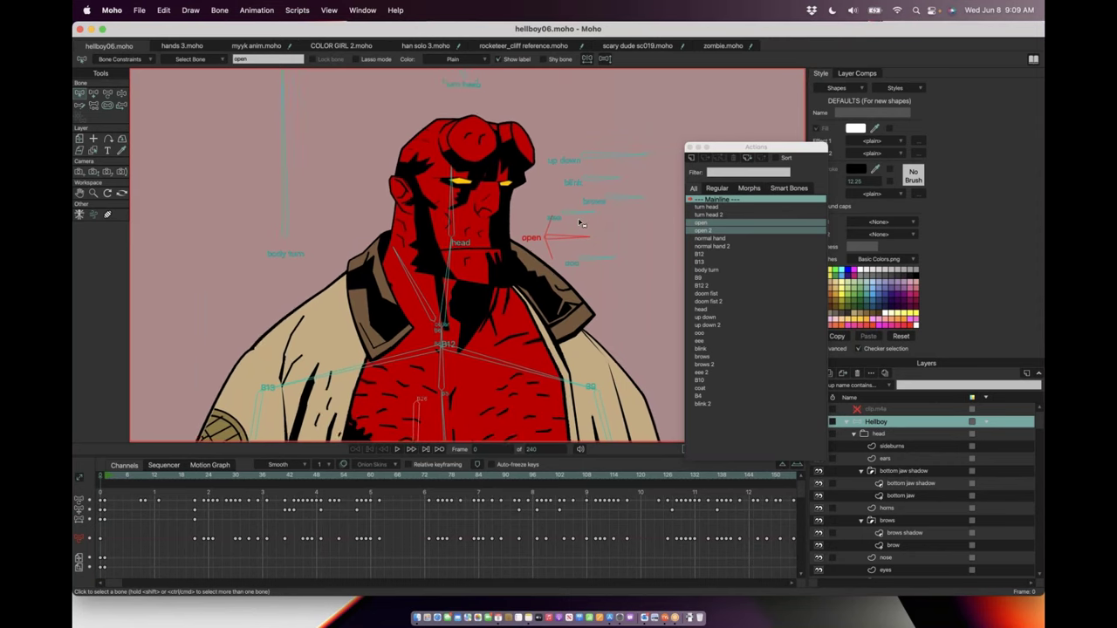
Step: Rotate the "open" and "eee" smart bones with the Manipulate Bones tool to test Hellboy's mouth shapes
click(121, 93)
scroll(429, 207, up, 3)
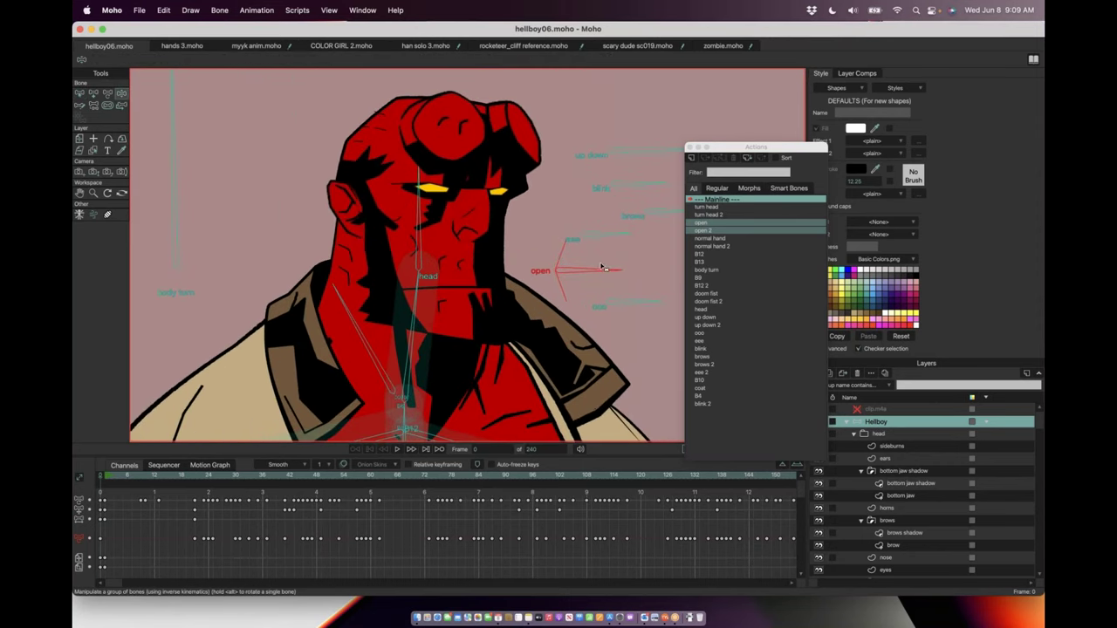
drag(605, 272, 572, 312)
drag(608, 238, 612, 213)
drag(569, 292, 595, 212)
drag(576, 284, 569, 291)
drag(585, 224, 576, 217)
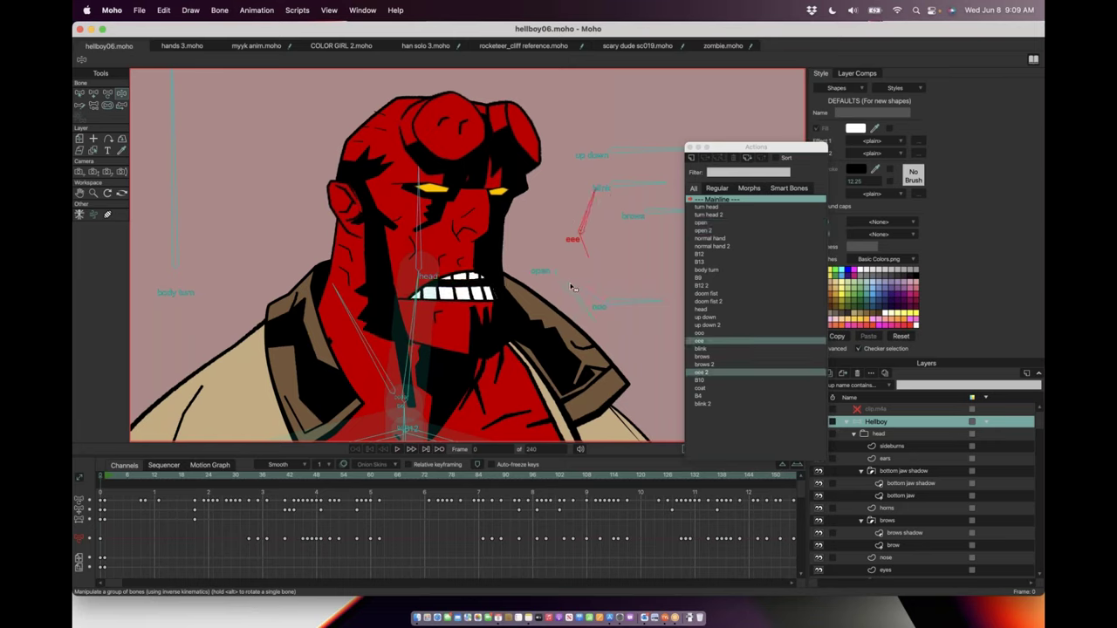
Step: Combine different rotations of the "open", "eee" and "ooo" smart bones to try further mouth expressions on Hellboy
drag(574, 288, 576, 287)
drag(594, 198, 601, 203)
click(632, 299)
drag(589, 295, 601, 234)
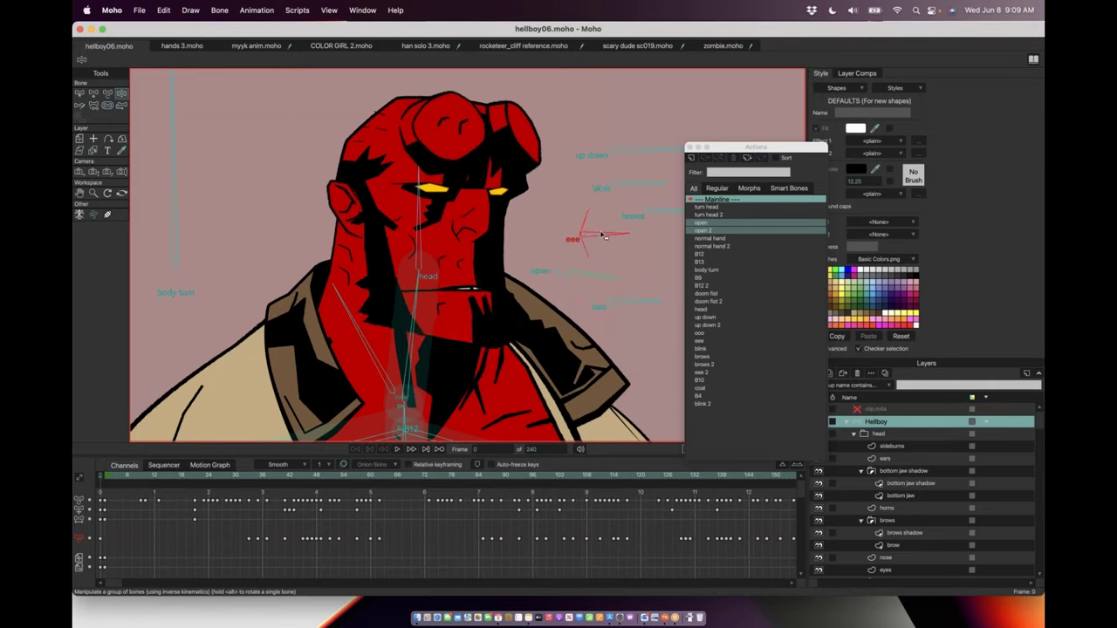
mouse_move(630, 297)
mouse_down()
mouse_move(633, 254)
mouse_move(617, 277)
mouse_move(637, 270)
mouse_move(599, 270)
mouse_move(620, 270)
mouse_move(628, 282)
mouse_up()
mouse_move(613, 236)
mouse_down()
mouse_move(611, 223)
mouse_move(603, 274)
mouse_move(601, 230)
mouse_up()
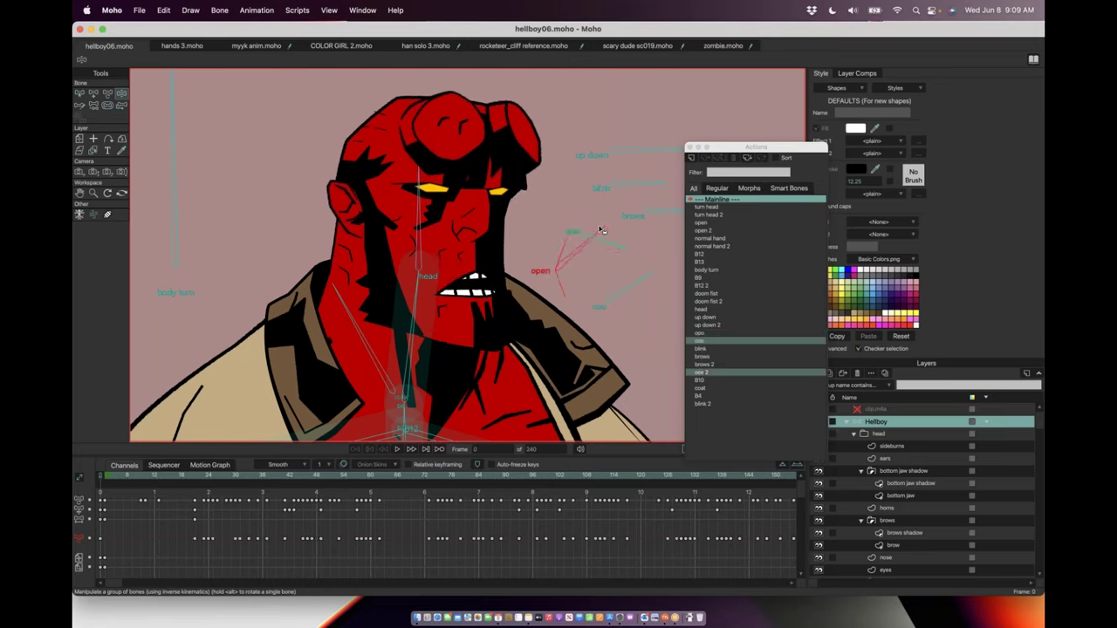
mouse_move(636, 288)
mouse_down()
mouse_move(627, 233)
mouse_move(612, 297)
mouse_move(643, 293)
mouse_move(643, 309)
mouse_up()
mouse_move(621, 246)
mouse_down()
mouse_move(621, 229)
mouse_move(617, 260)
mouse_up()
Step: Move the Actions window clear of the facial smart bones and frame Hellboy's face more closely
drag(736, 156, 779, 190)
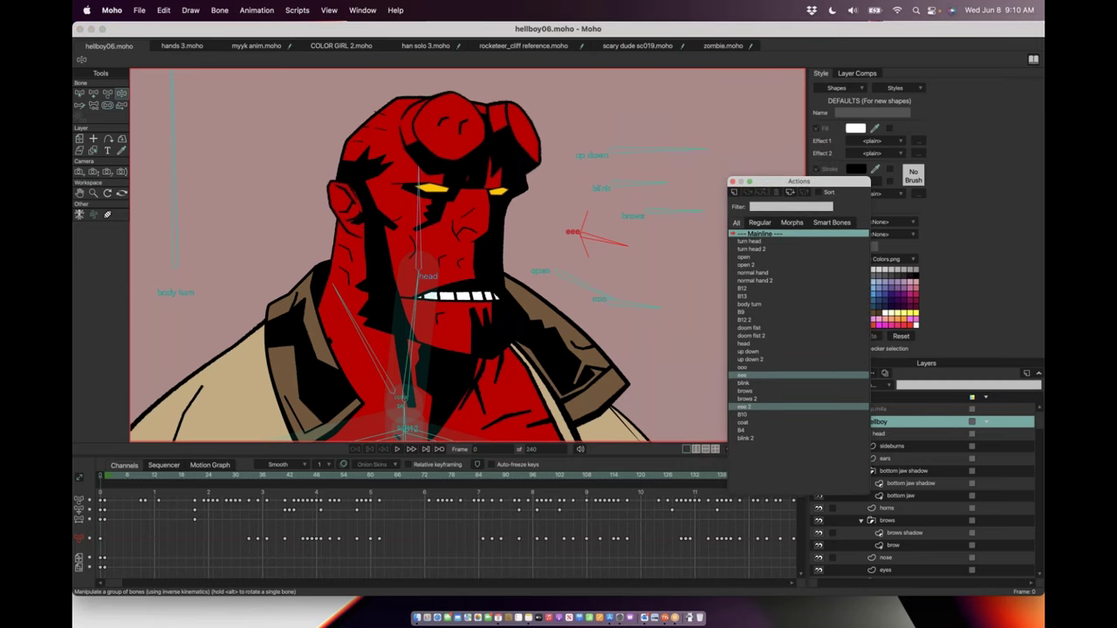
scroll(448, 268, up, 3)
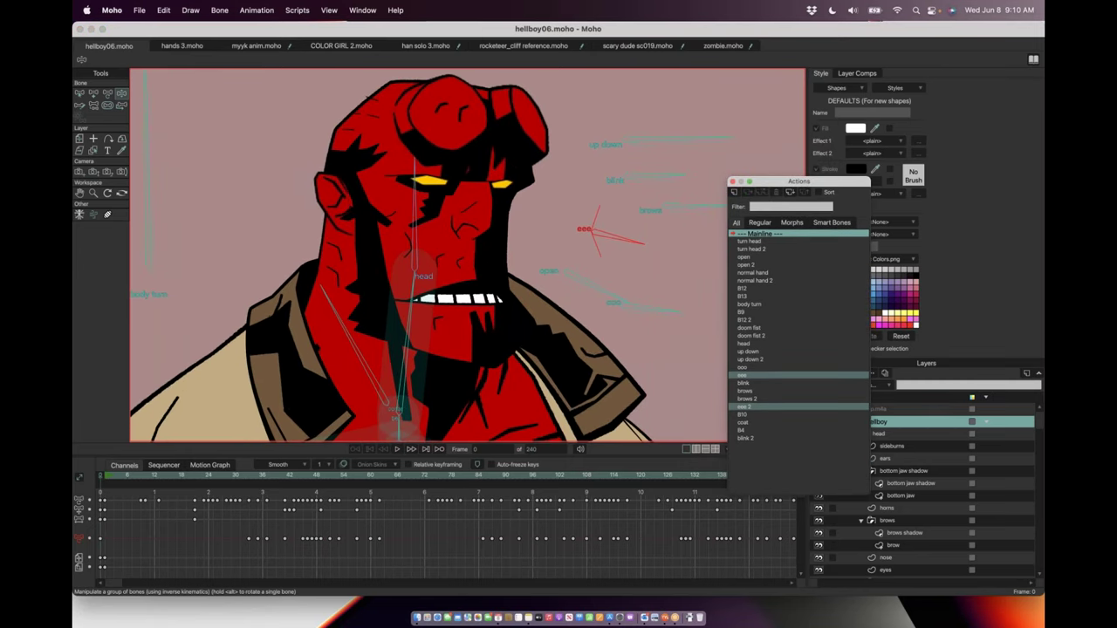
scroll(468, 249, up, 2)
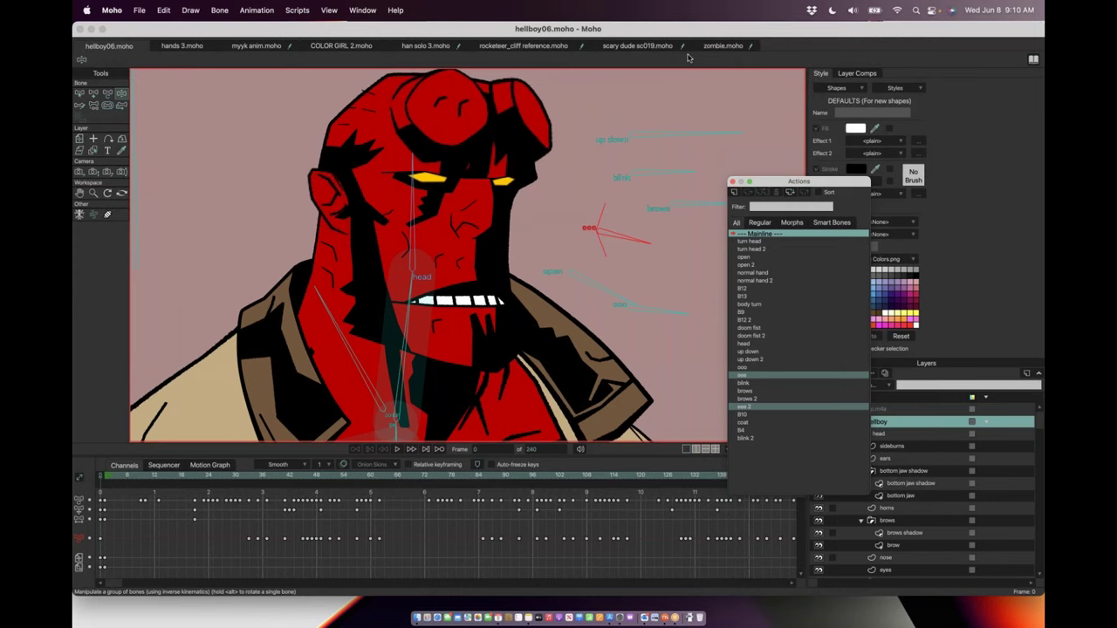
Step: Switch to the zombie.moho project and frame the zombie's head in the view
click(733, 46)
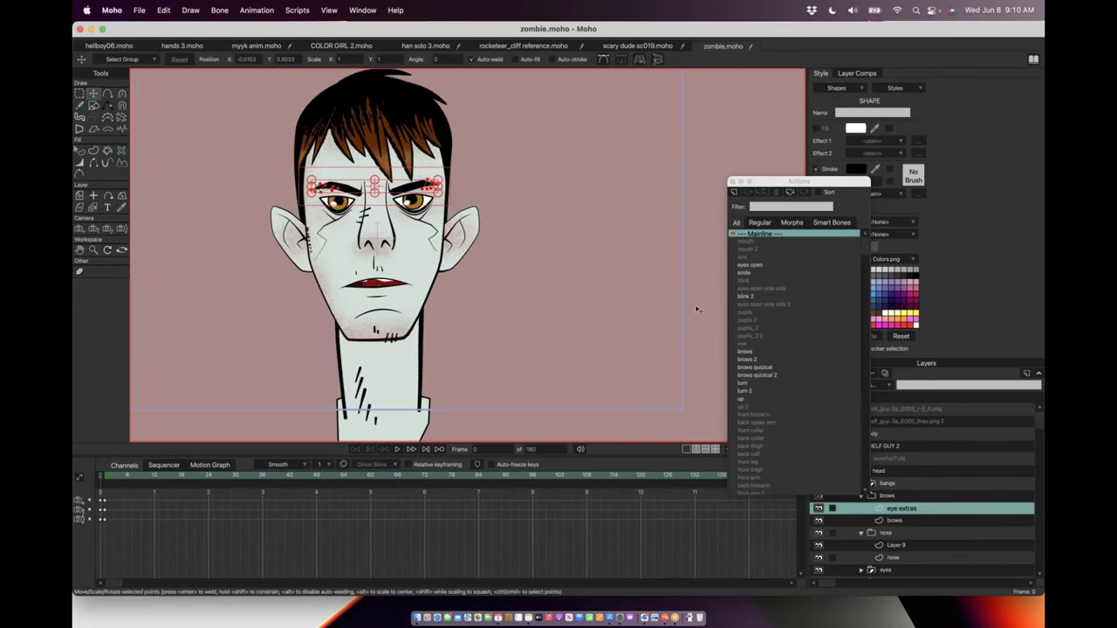
drag(335, 227, 394, 265)
scroll(394, 264, up, 3)
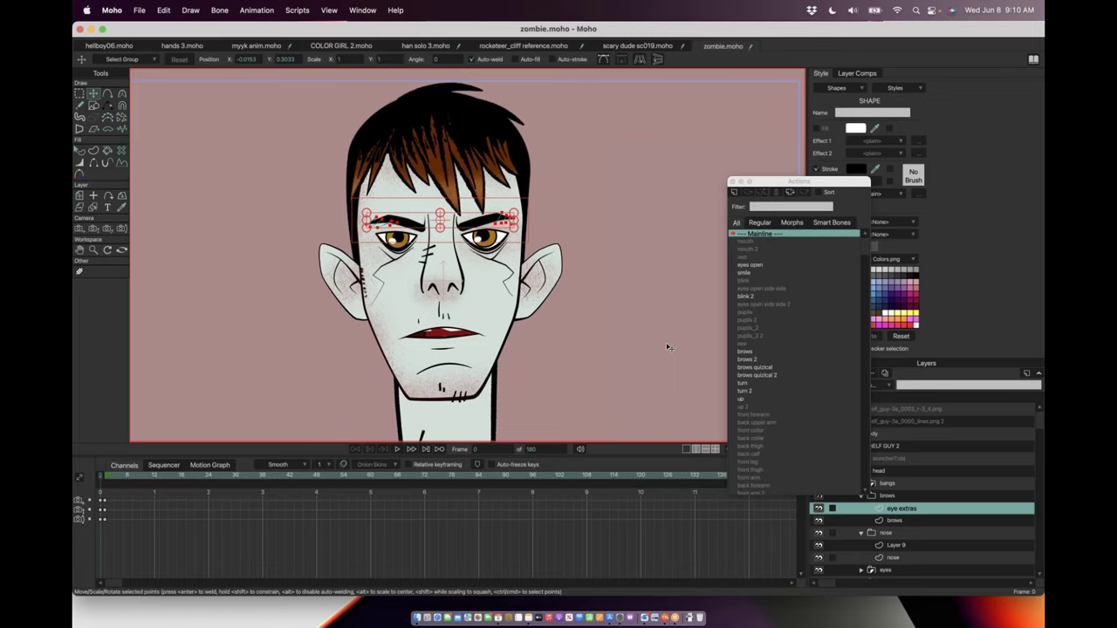
Step: Try activating the "mouth" action on the zombie's eye extras layer and scrub its timeline
click(746, 296)
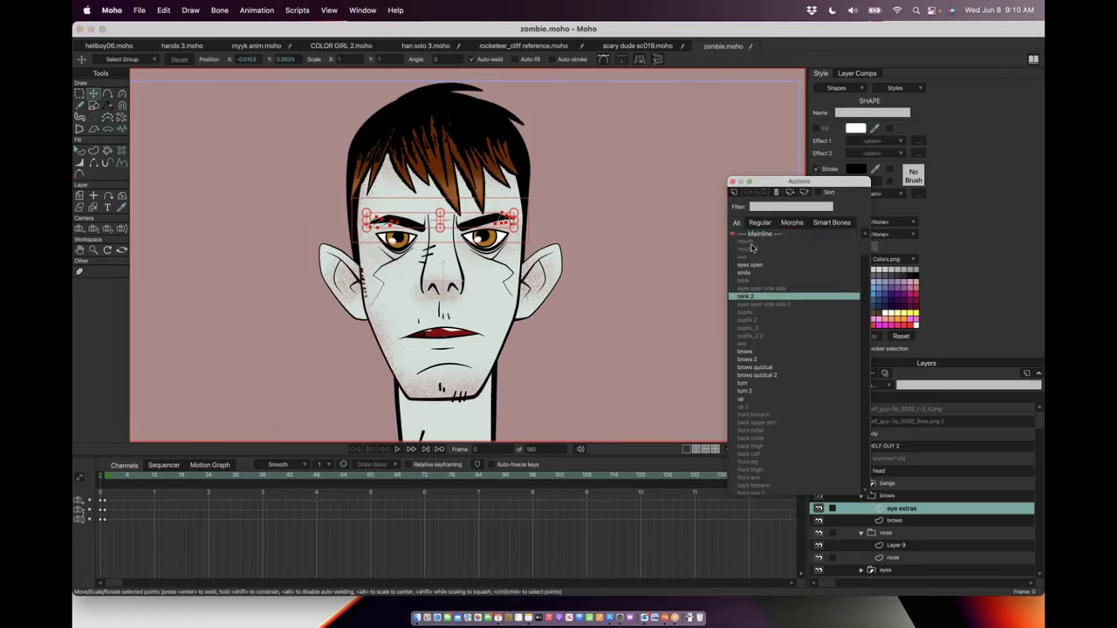
double_click(749, 244)
drag(116, 479, 75, 480)
scroll(393, 323, down, 2)
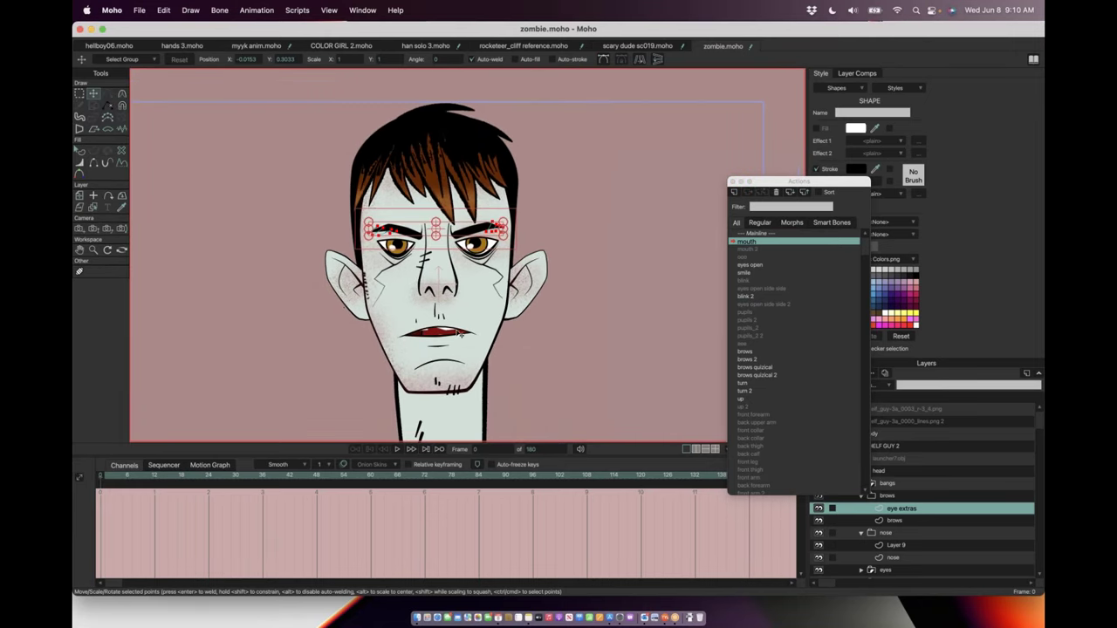
click(812, 265)
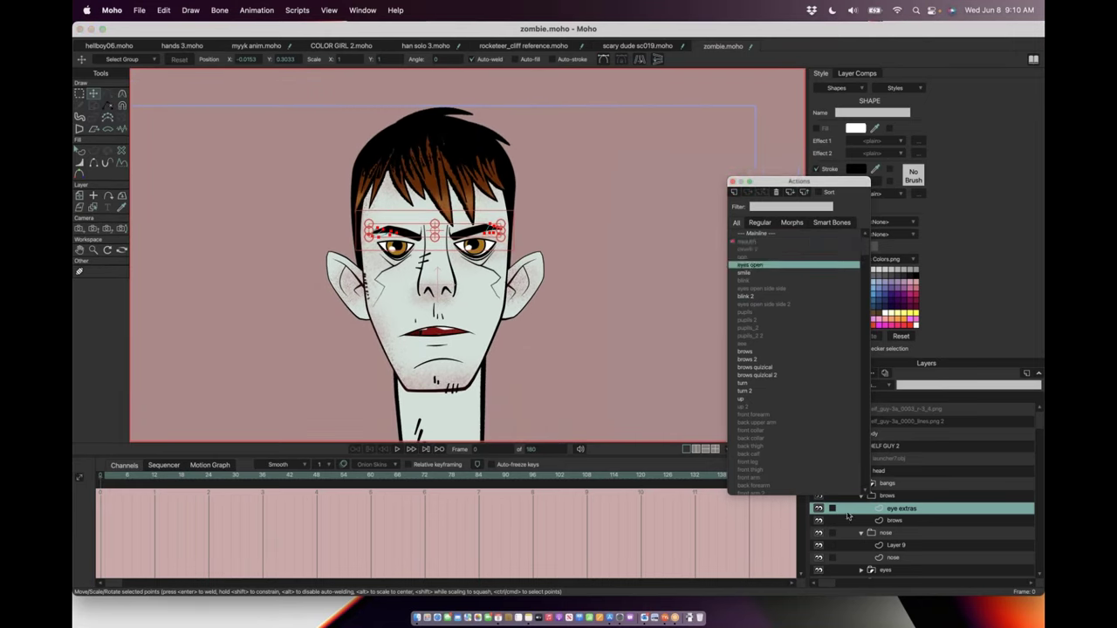
Step: Move the Actions window nearer the zombie's face and select the "head" layer at frame 0
drag(785, 185, 696, 157)
click(756, 17)
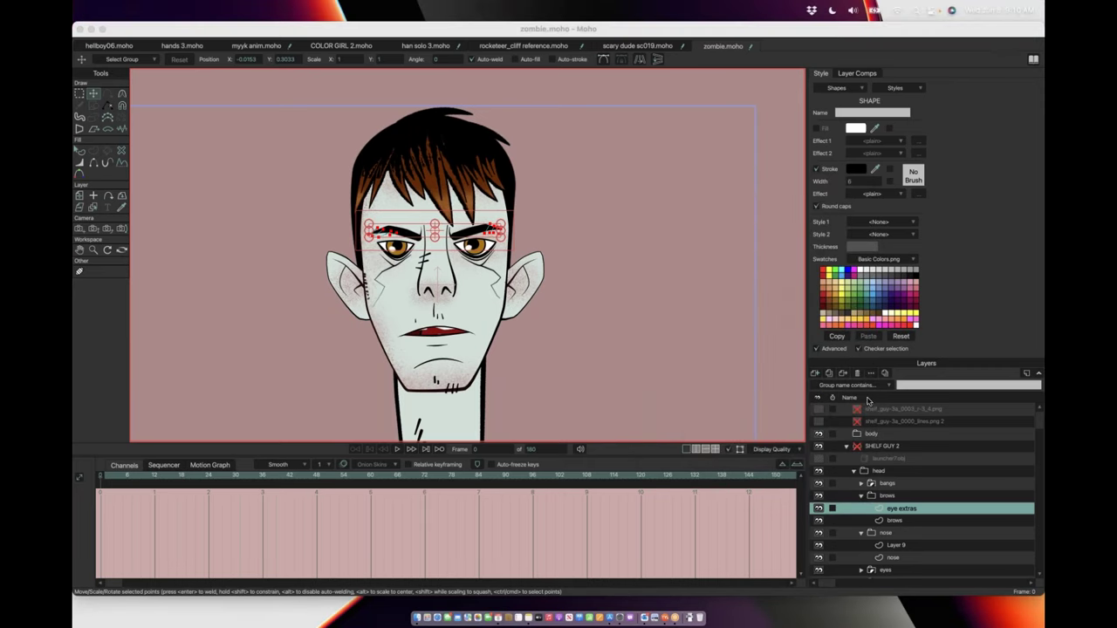
click(879, 472)
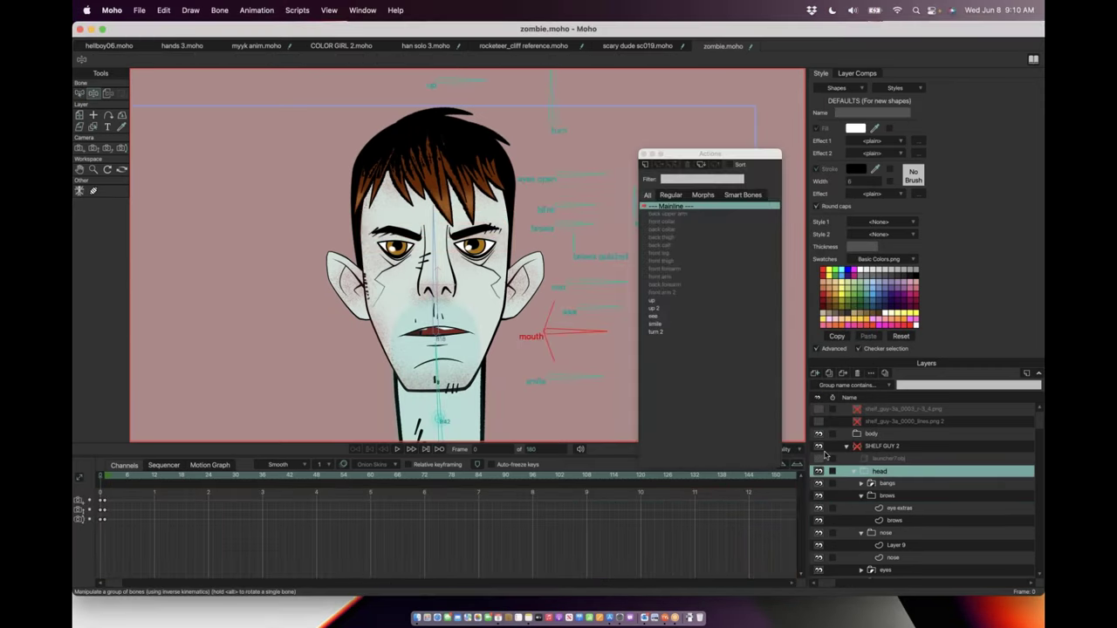
click(101, 478)
click(98, 479)
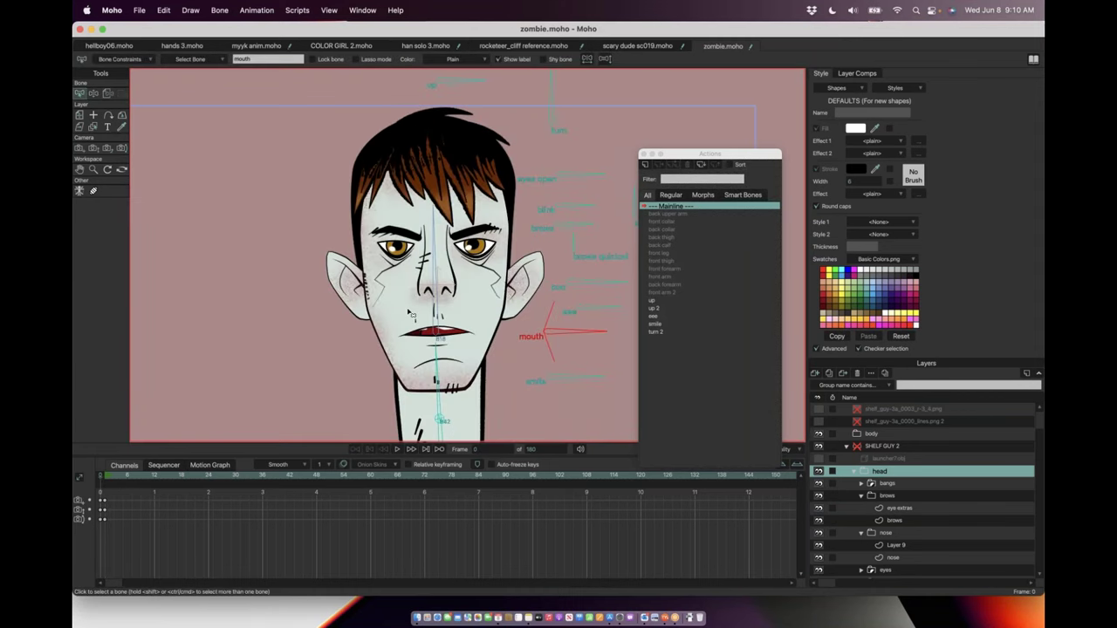
drag(476, 303, 421, 322)
click(945, 67)
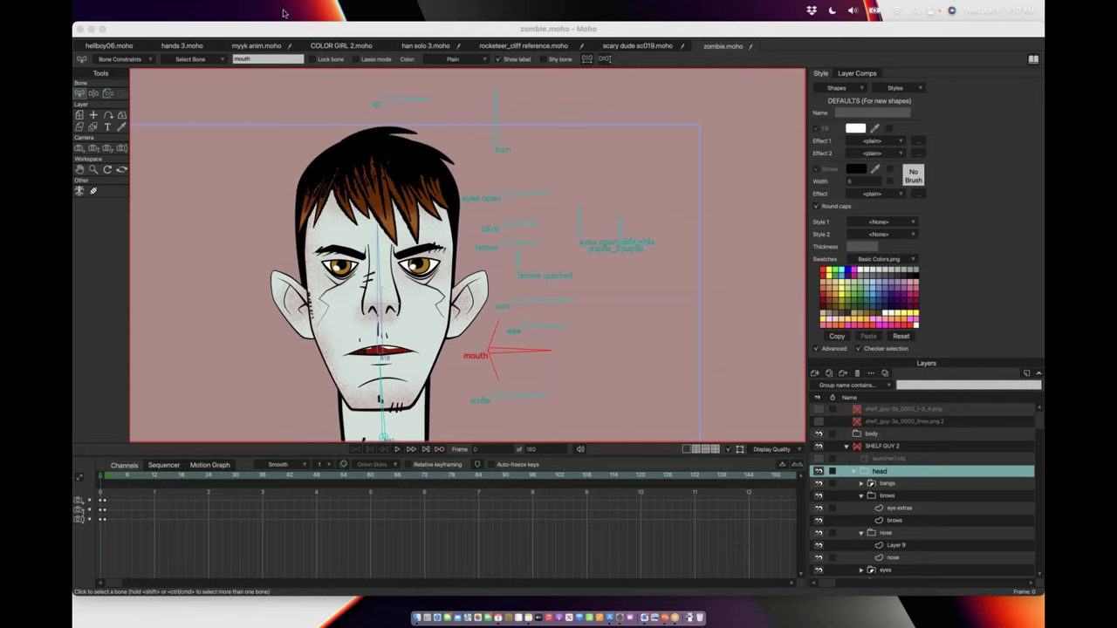
click(391, 30)
click(349, 11)
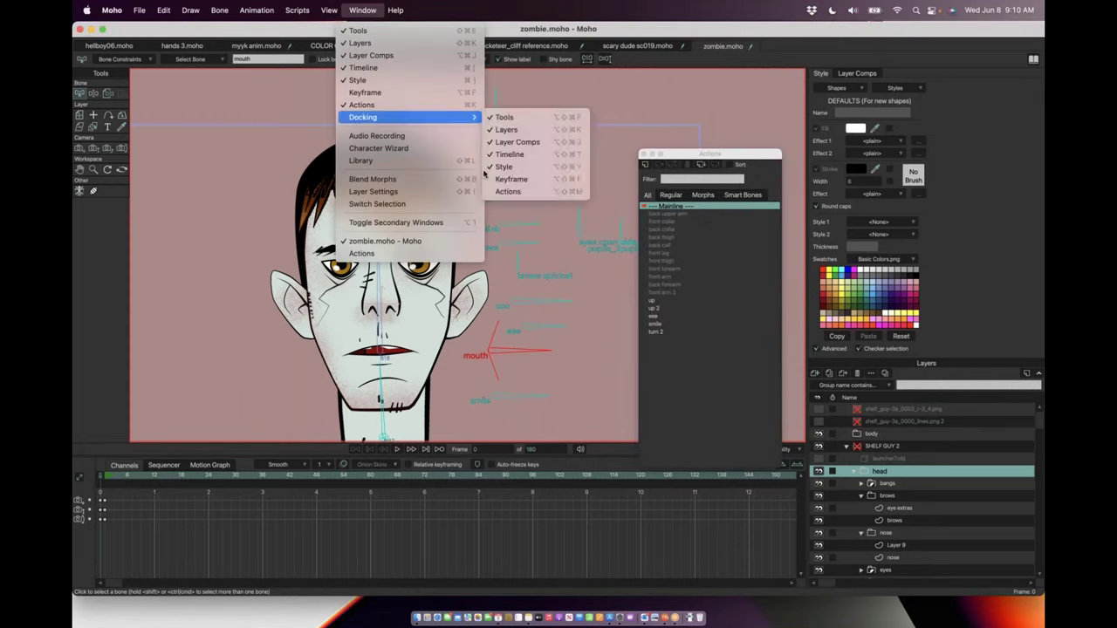
click(756, 260)
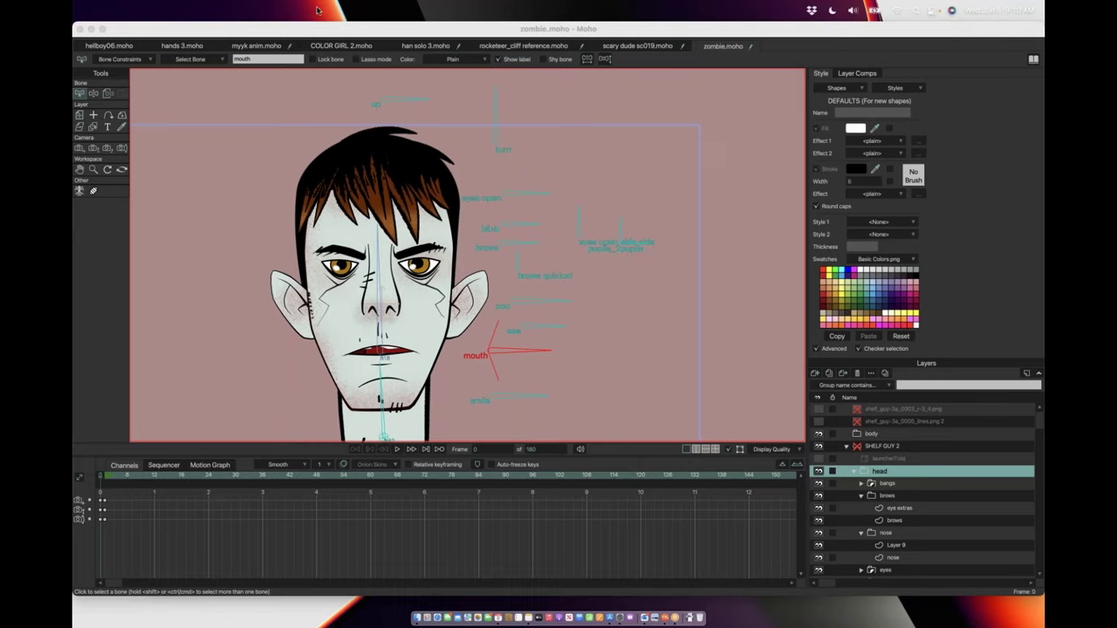
click(459, 25)
click(360, 11)
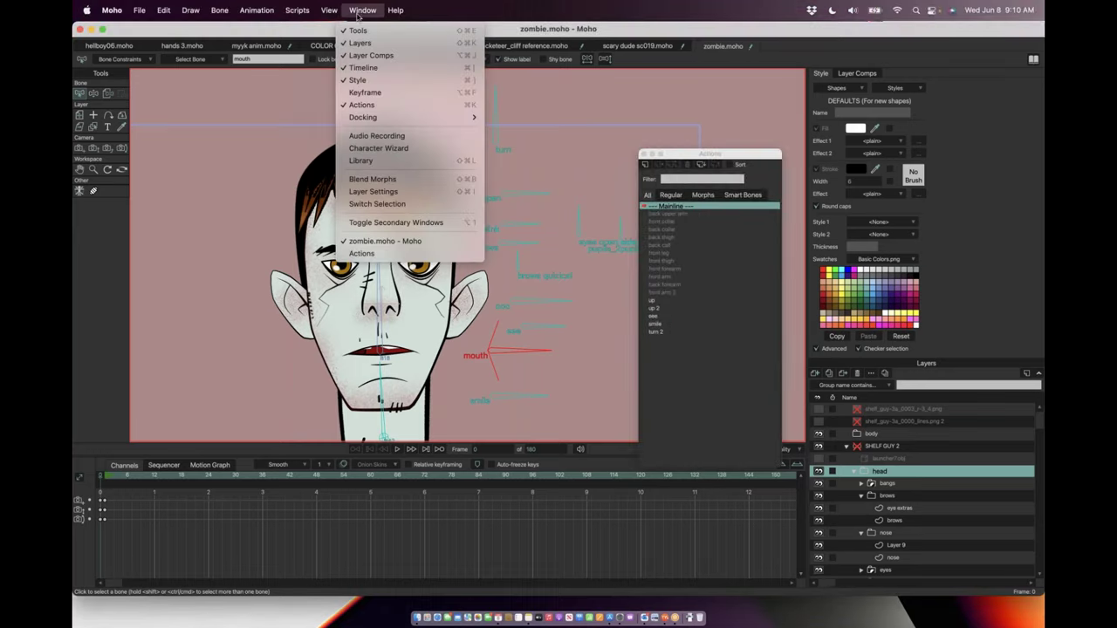
click(760, 161)
Step: Reposition the Actions window beside the zombie's head so its action list stays clear of the face
drag(763, 160, 910, 186)
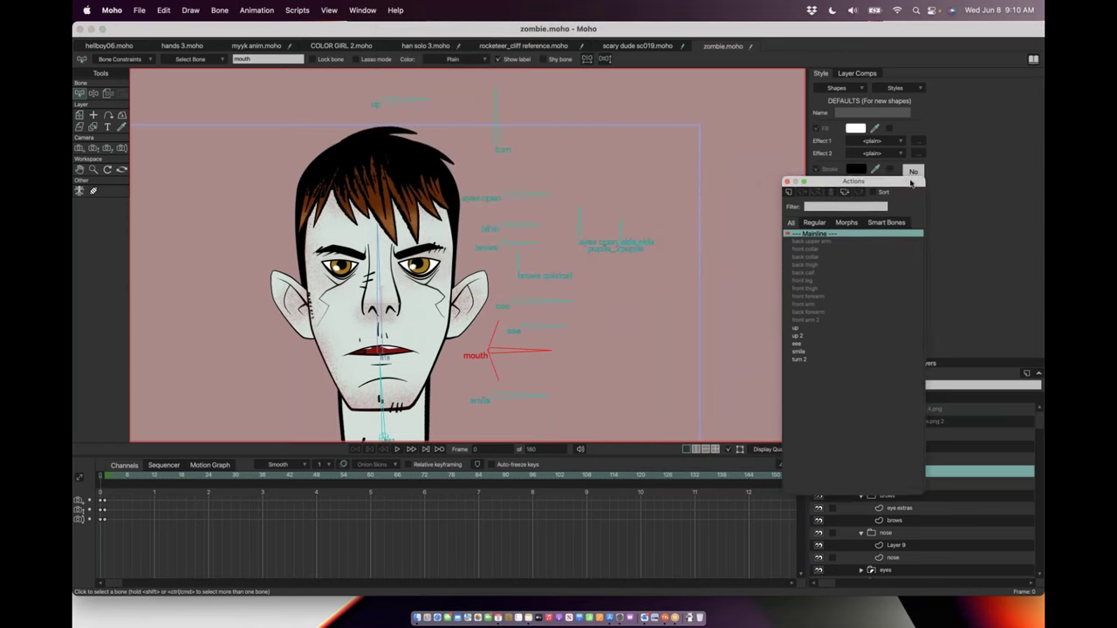
key(super+Tab)
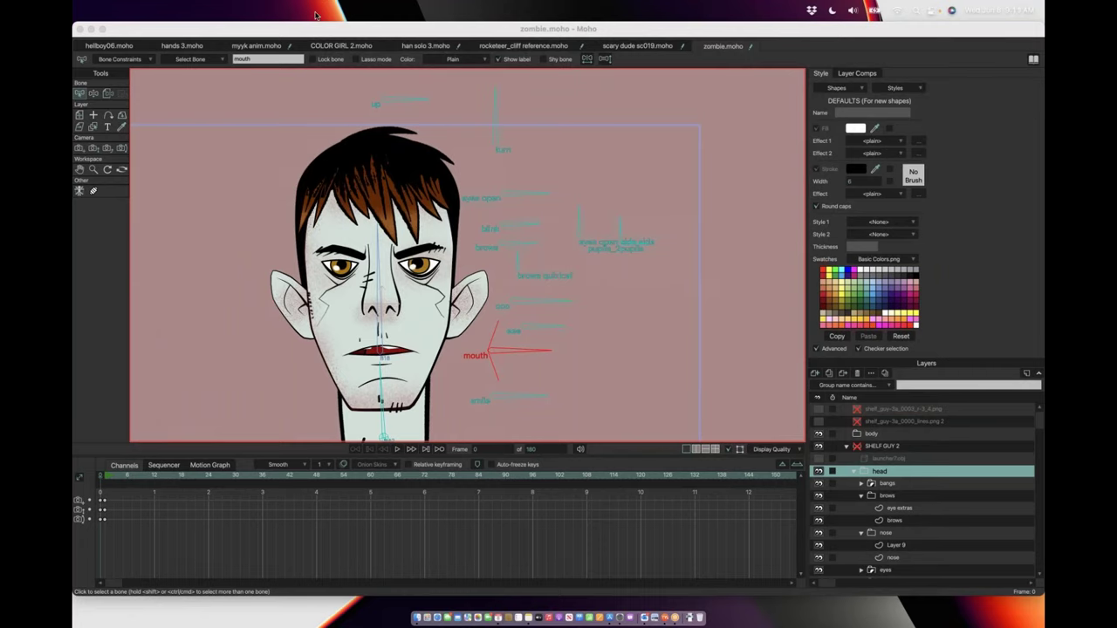
click(358, 29)
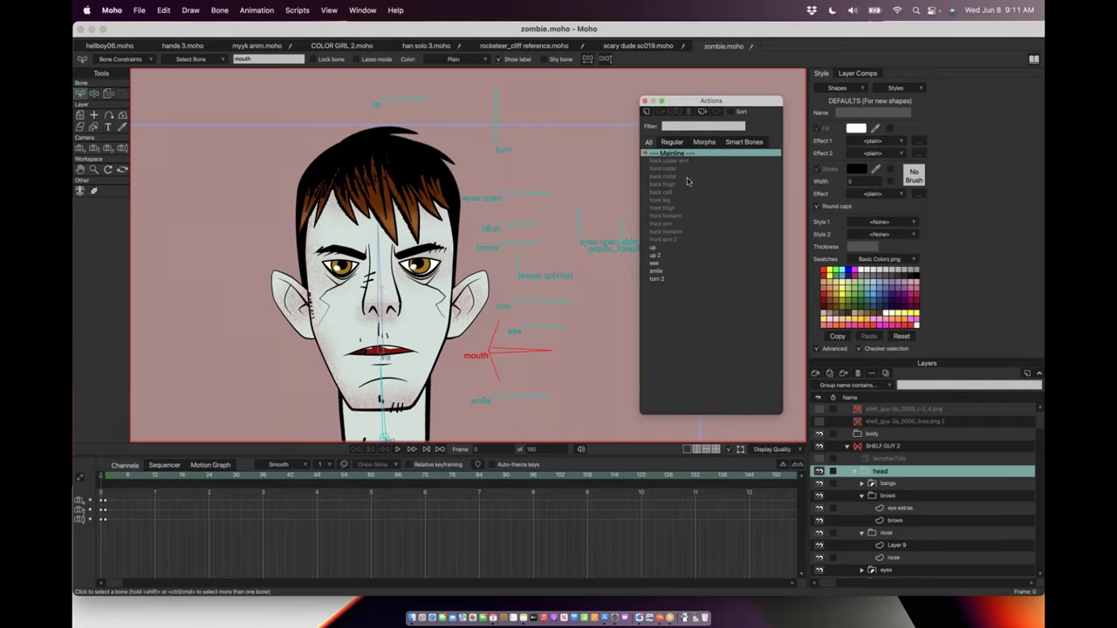
drag(724, 104, 756, 89)
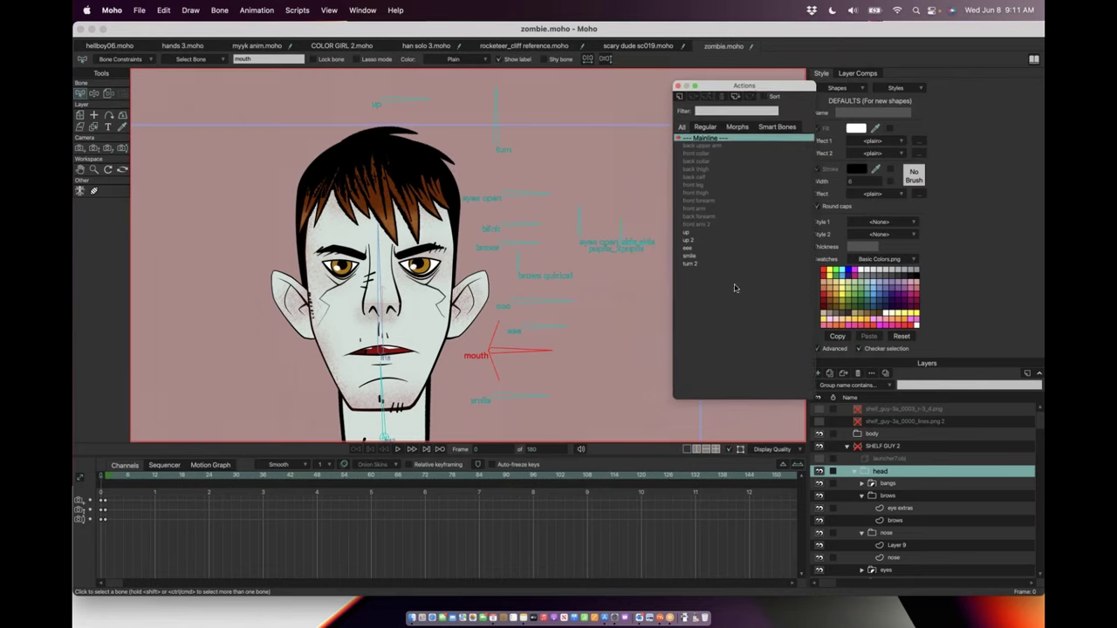
Step: Select the SHELF GUY 2 bone layer, activate its "mouth 2" action and scrub the action's timeline
click(882, 447)
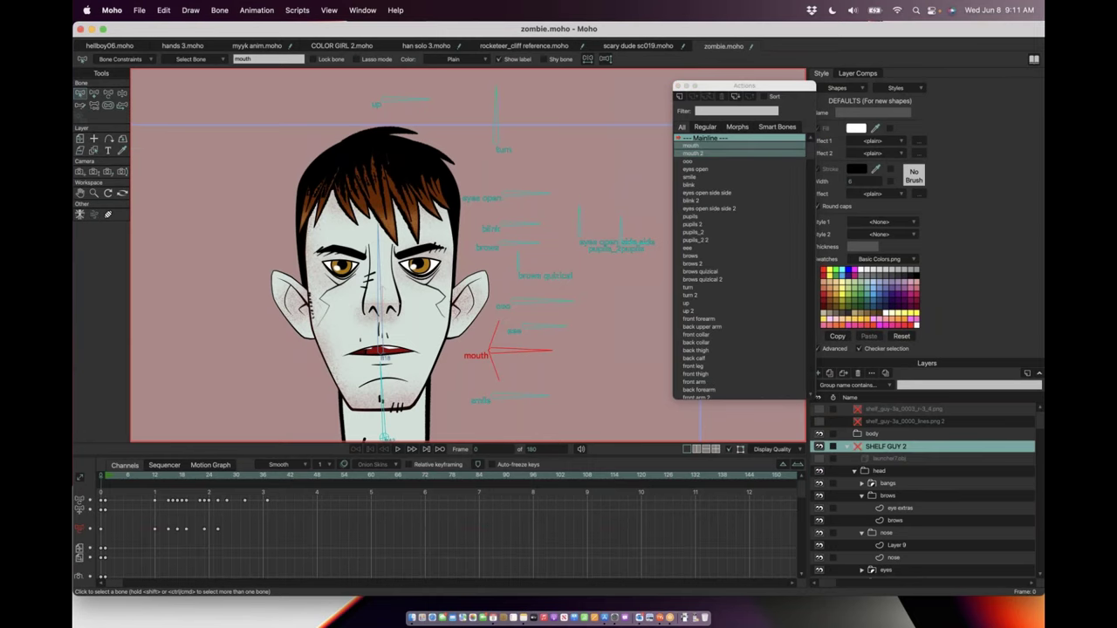
double_click(695, 153)
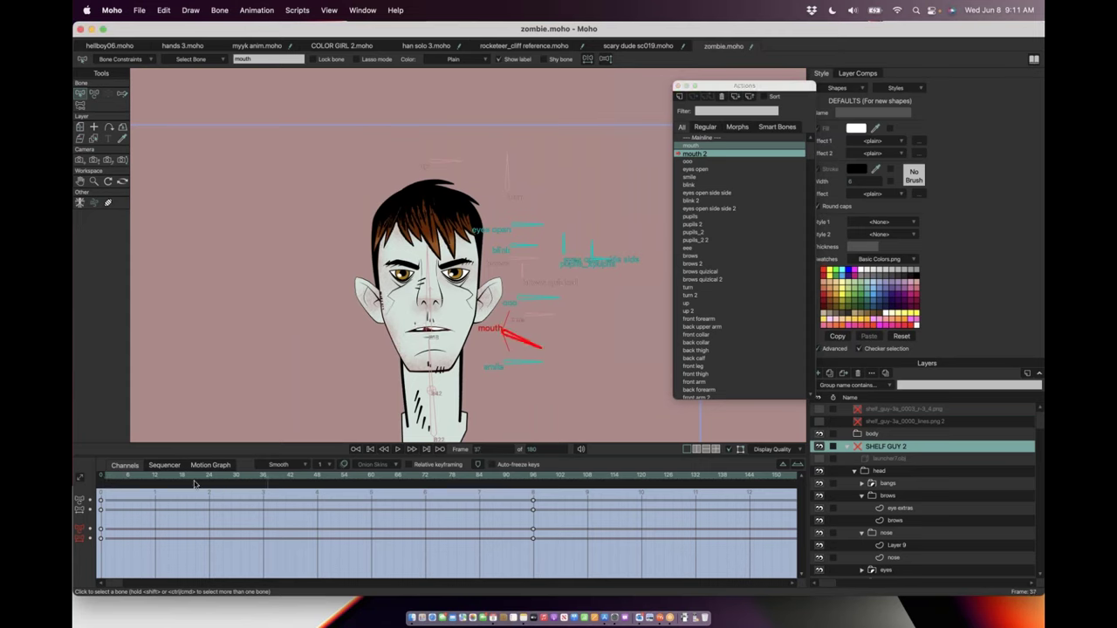
scroll(381, 367, up, 4)
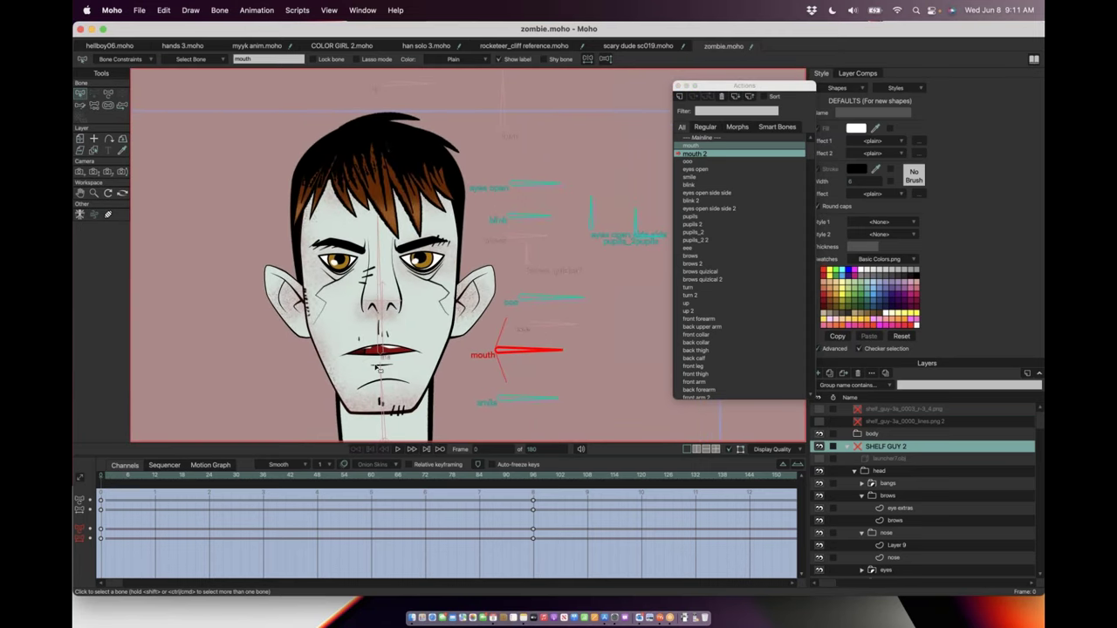
drag(381, 371, 446, 349)
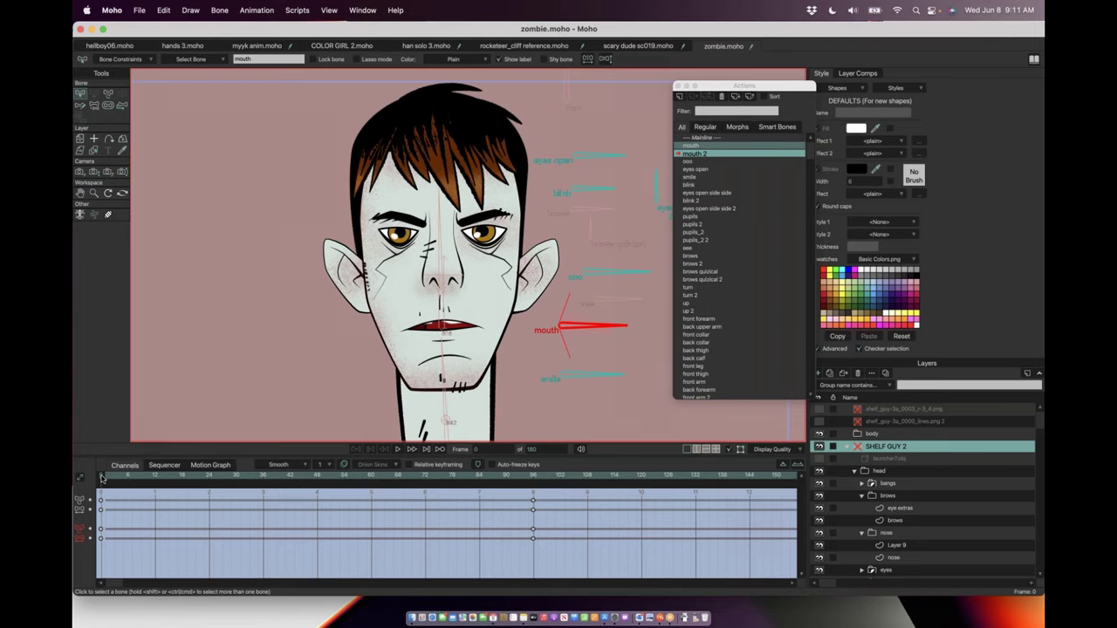
mouse_move(102, 480)
mouse_down()
mouse_move(200, 479)
mouse_move(109, 479)
mouse_move(123, 479)
mouse_up()
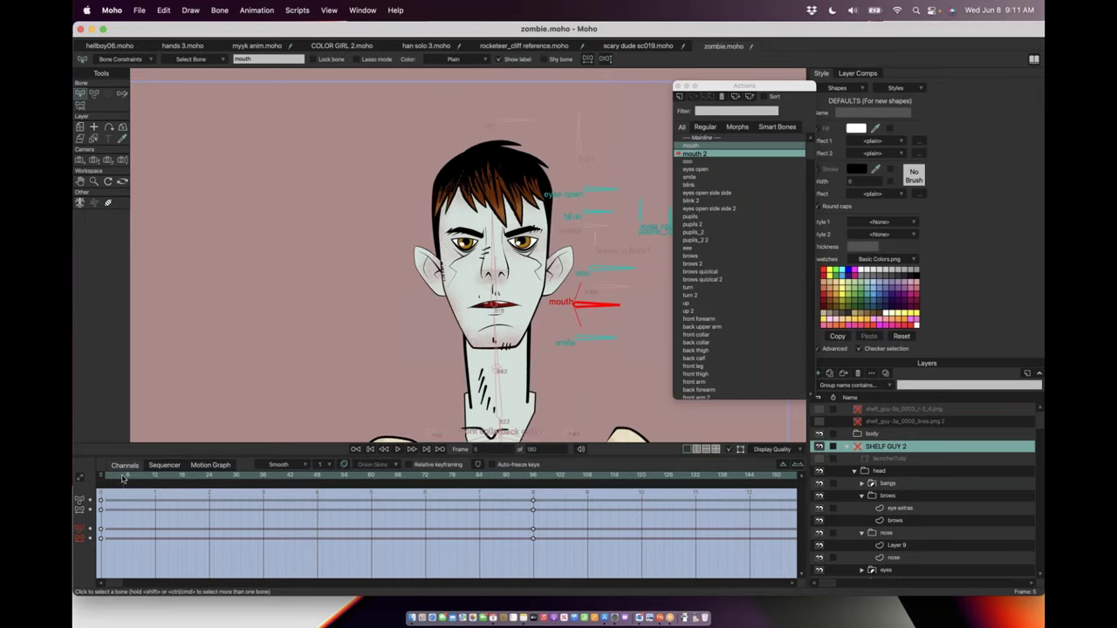
Step: Activate the "mouth" action, scrub it to the frame 96 keys and back to frame 0 with the face framed closely
click(694, 145)
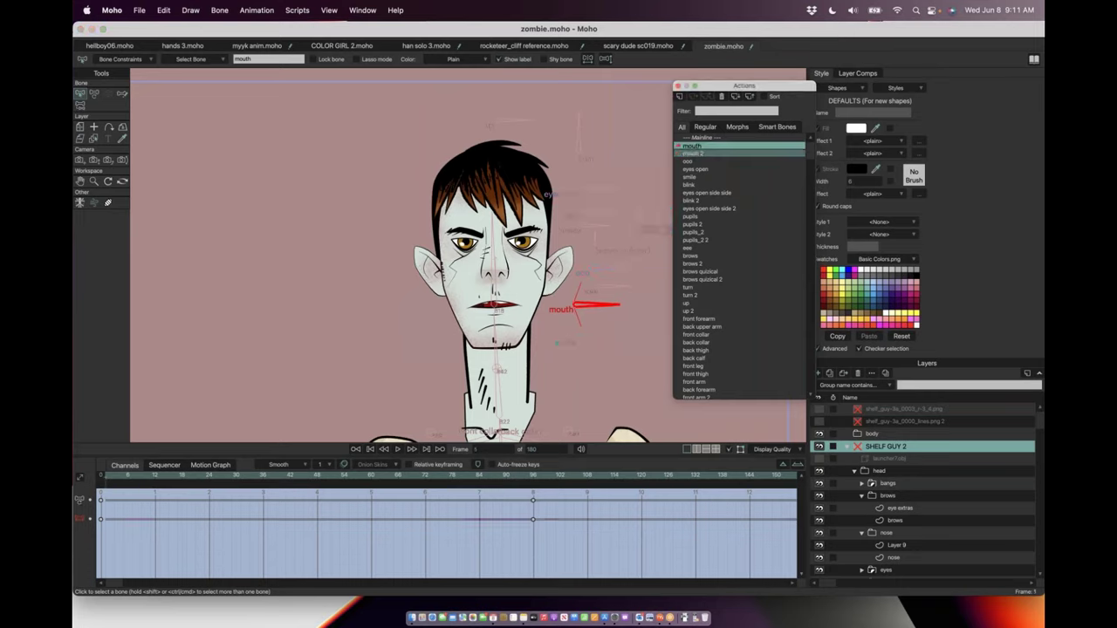
drag(116, 478, 534, 509)
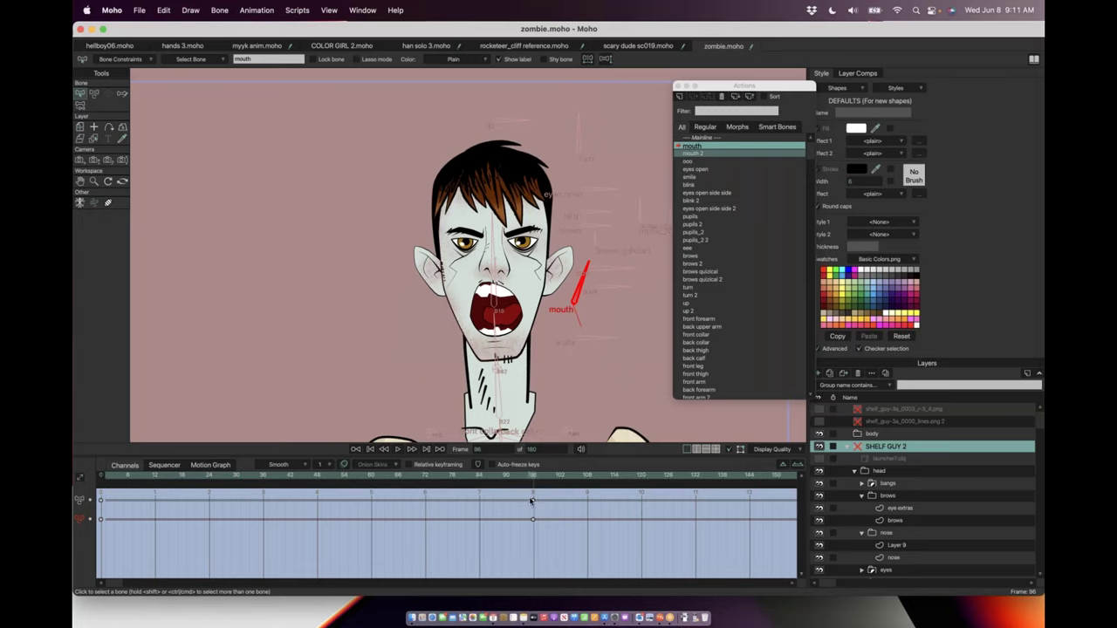
scroll(550, 283, up, 5)
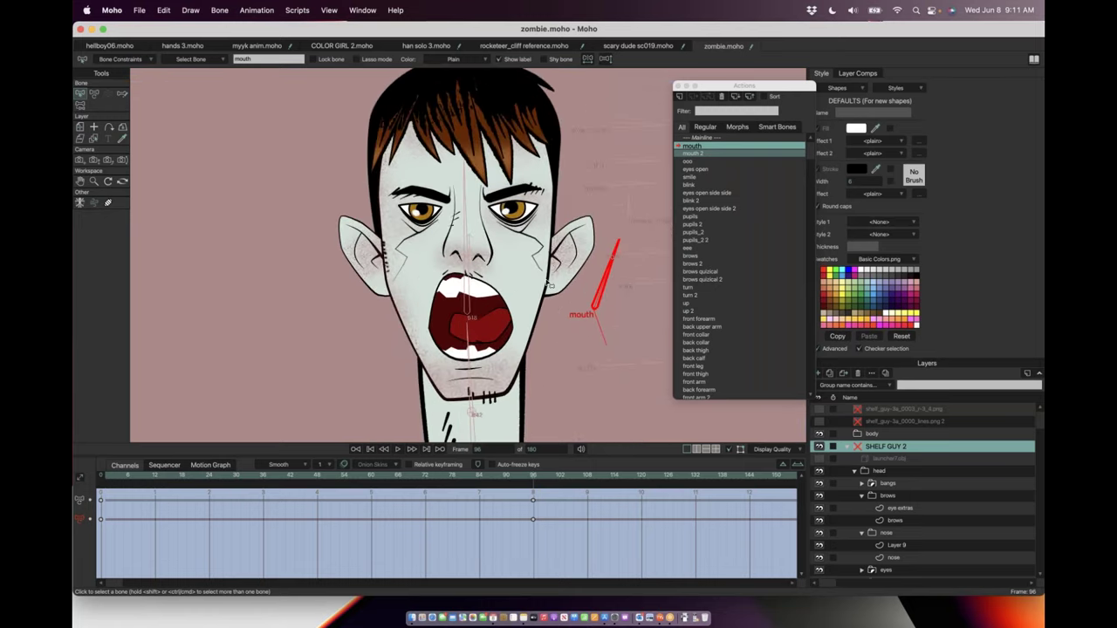
drag(533, 480, 489, 480)
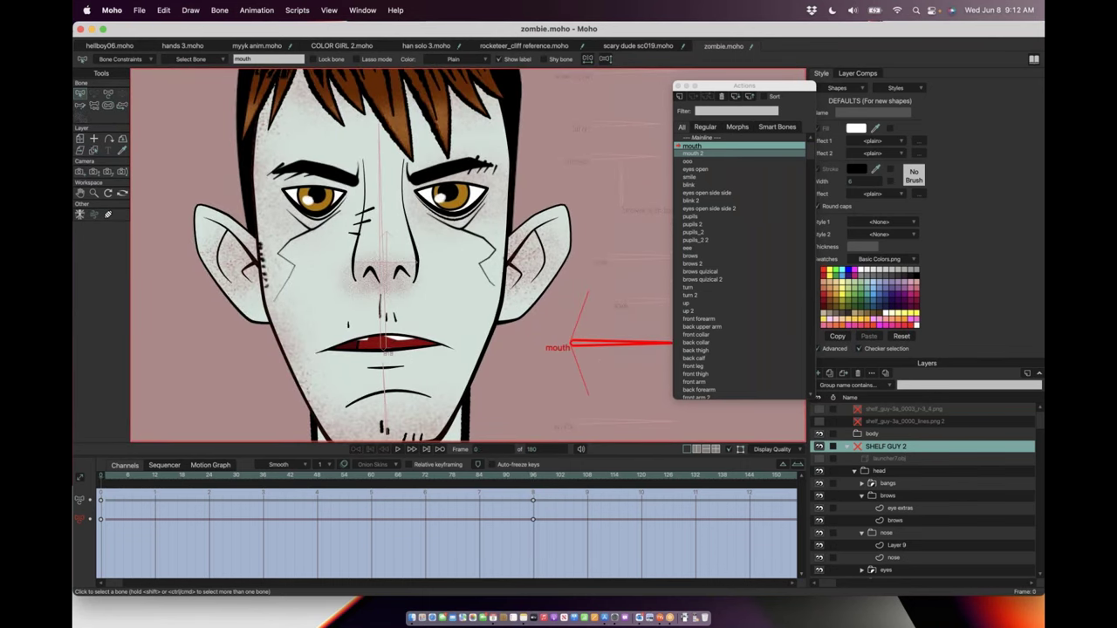
Step: Activate the "ooo" action and scrub its timeline back and forth between frame 0 and the frame 96 key
double_click(686, 163)
click(137, 477)
drag(147, 479, 122, 475)
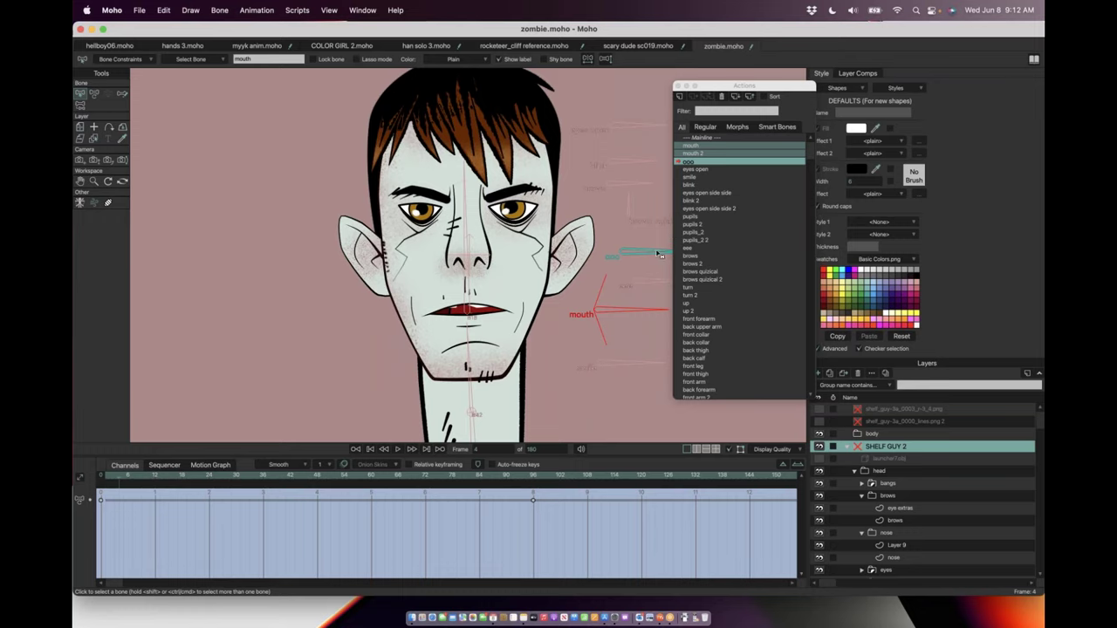
drag(164, 475, 534, 478)
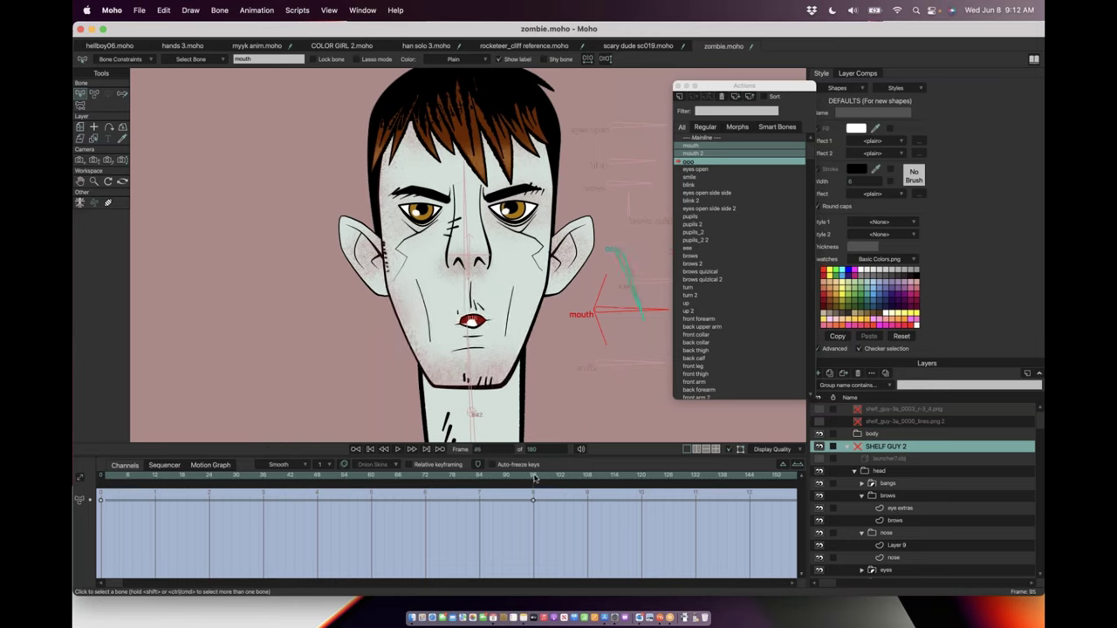
click(469, 476)
drag(467, 494, 534, 506)
drag(454, 478, 533, 480)
drag(523, 478, 272, 477)
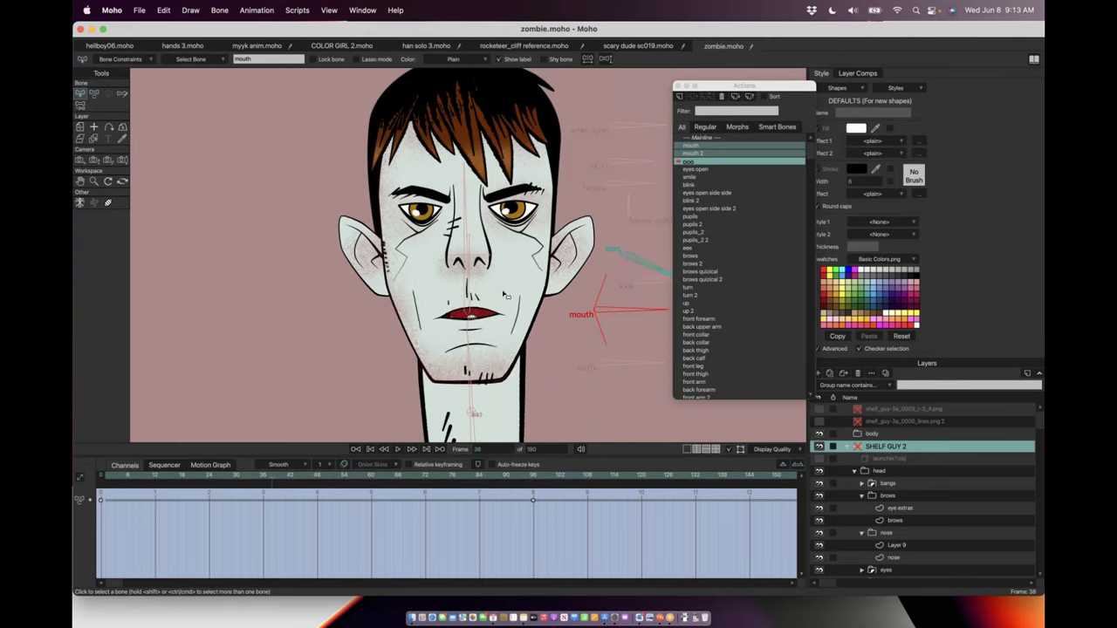
Step: Scrub the "ooo" action again to about frame 69 with the whole head in view, and return to frame 0
scroll(504, 295, down, 3)
scroll(518, 308, up, 2)
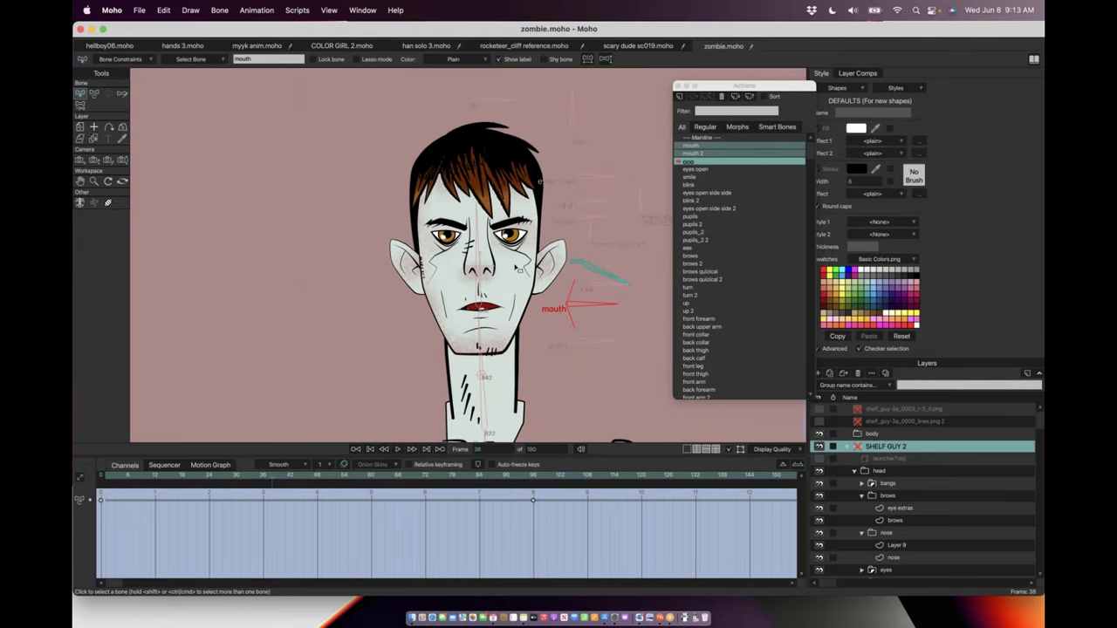
scroll(516, 268, up, 1)
drag(194, 479, 412, 479)
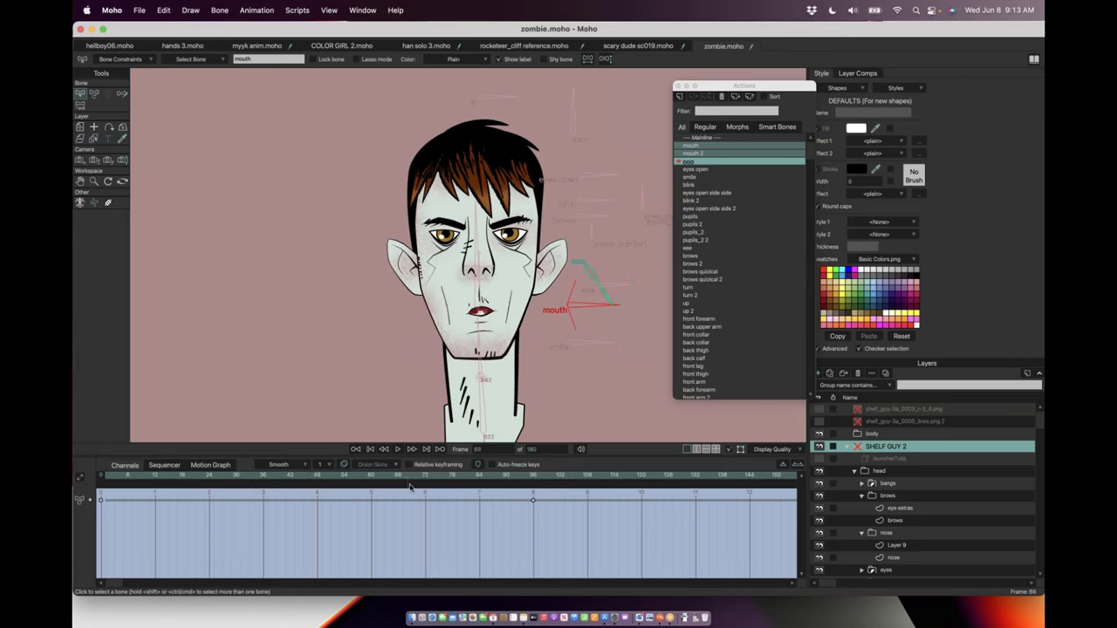
click(101, 479)
scroll(274, 218, down, 2)
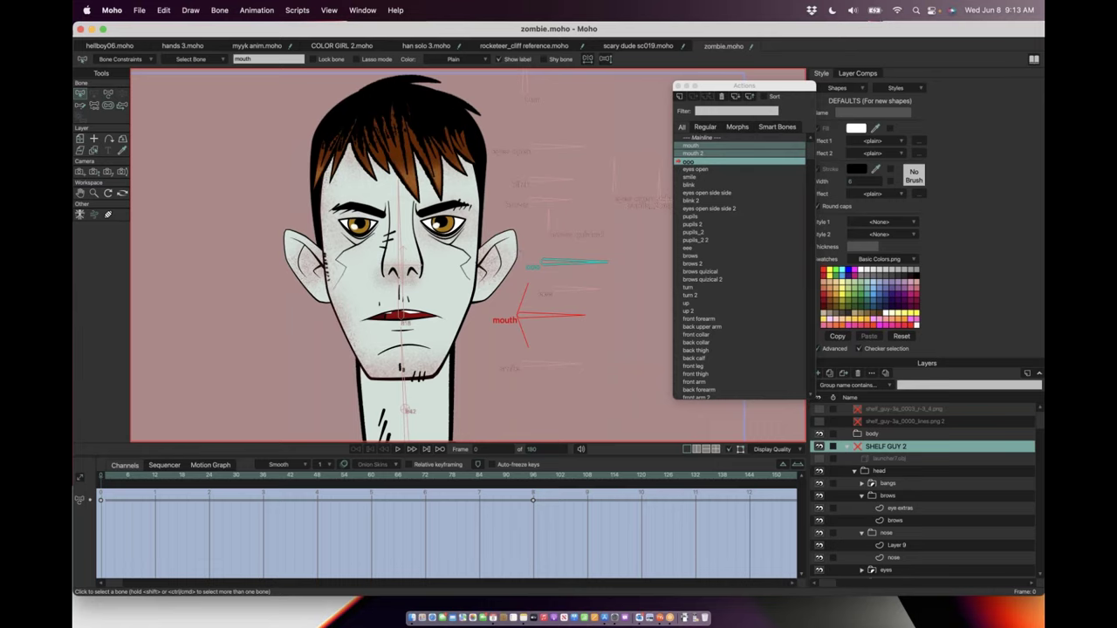
Step: Switch back to the Mainline animation and choose the Manipulate Bones tool
click(702, 137)
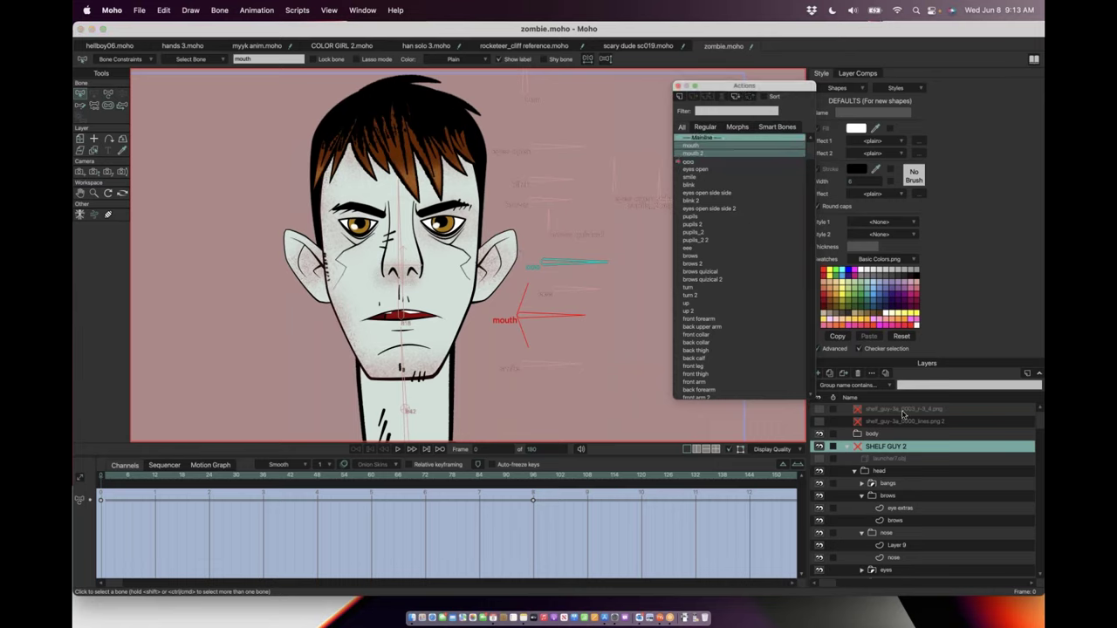
double_click(706, 140)
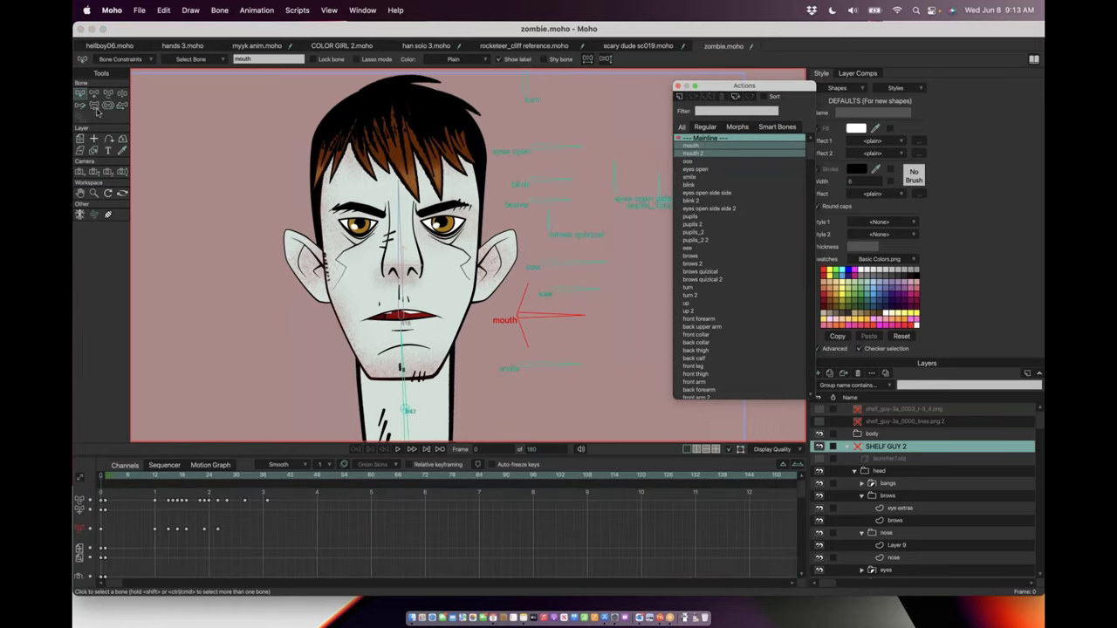
click(123, 93)
Step: Test the zombie's eyes open, brows and turn smart bones by rotating them, leaving the head turned to one side
mouse_move(525, 80)
mouse_down()
mouse_move(537, 81)
mouse_move(521, 79)
mouse_up()
drag(543, 142, 561, 163)
drag(565, 195, 562, 181)
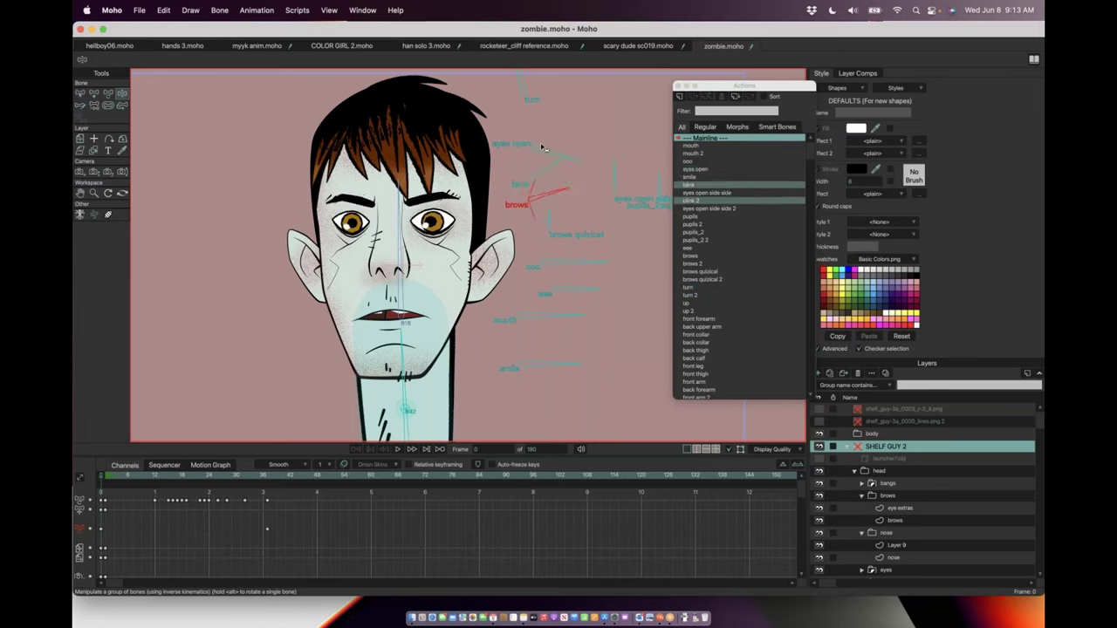
drag(521, 80, 528, 80)
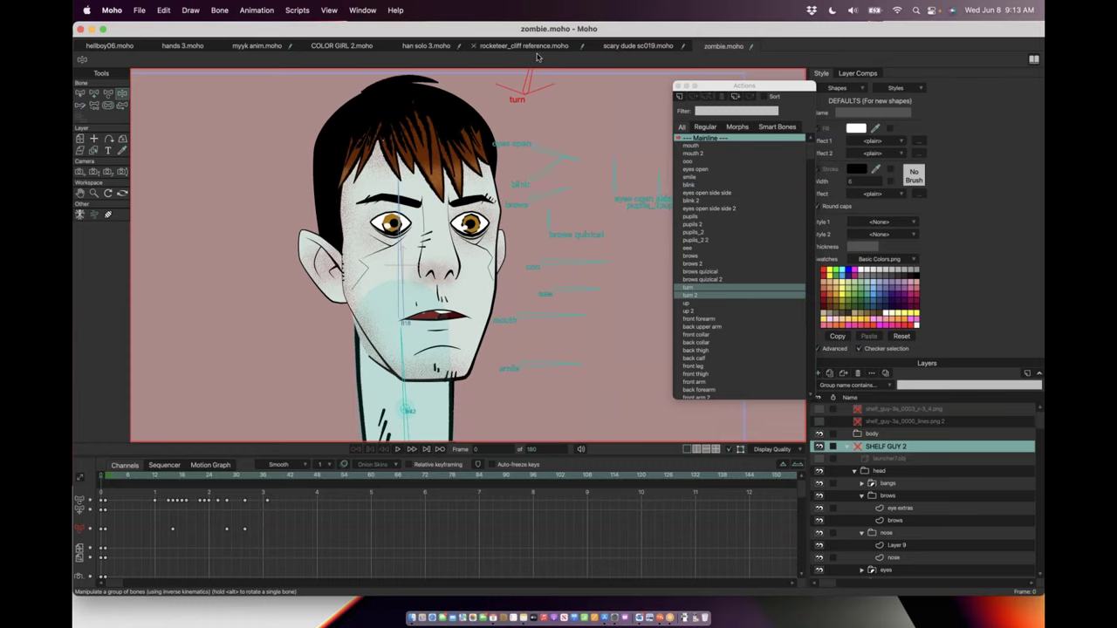
scroll(503, 255, down, 3)
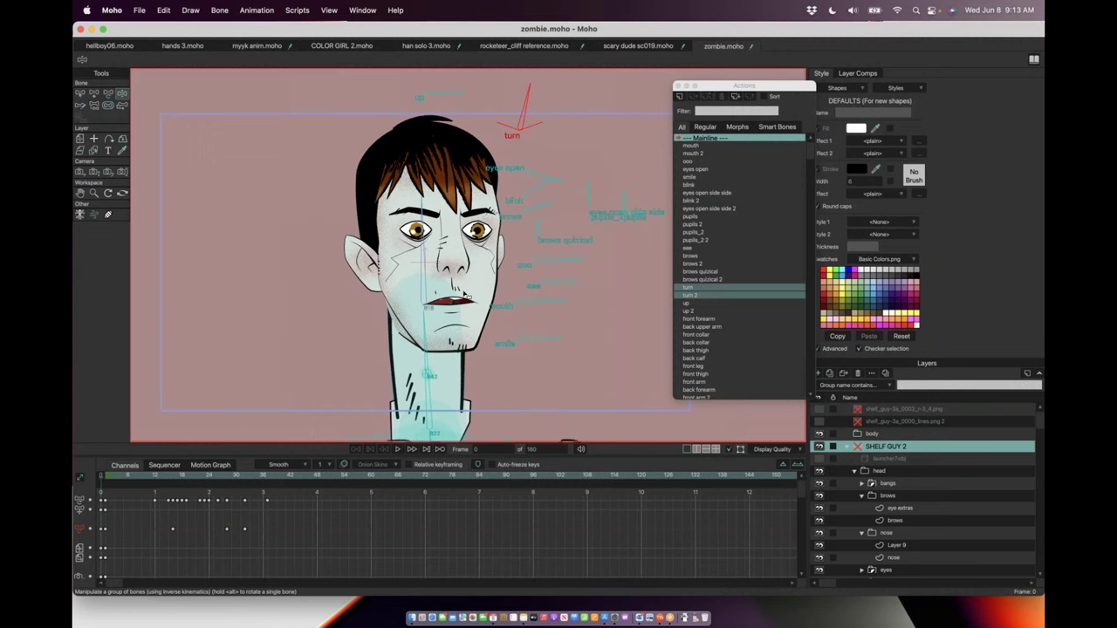
Step: Restore the zombie's front-facing rest pose at frame 0 with the face framed closely
click(98, 478)
click(98, 478)
scroll(464, 289, up, 3)
scroll(428, 152, up, 2)
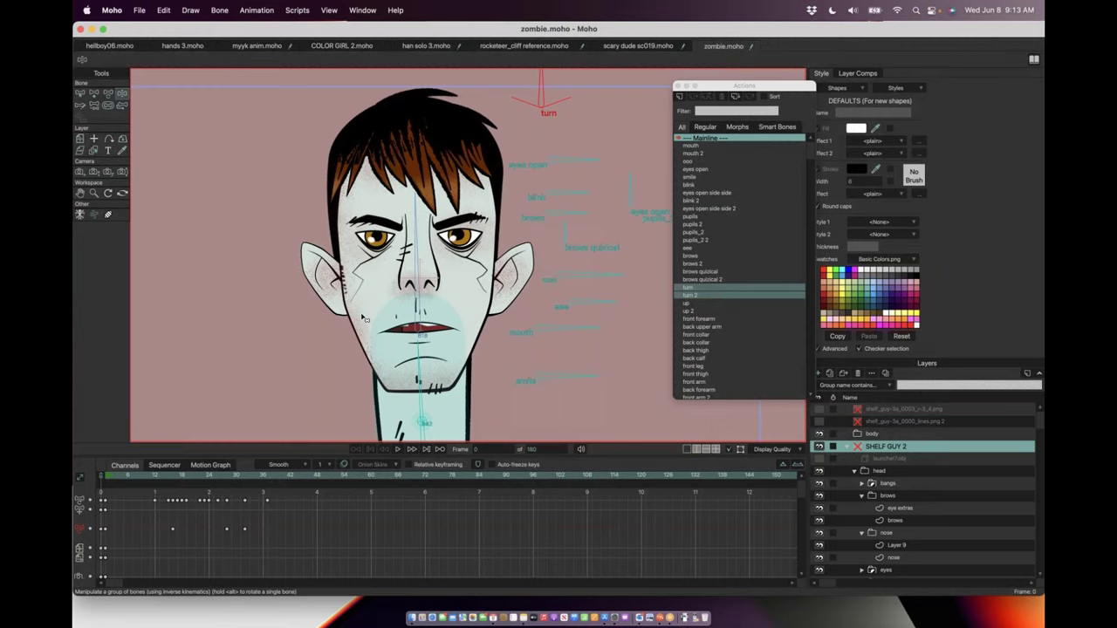
scroll(380, 319, up, 2)
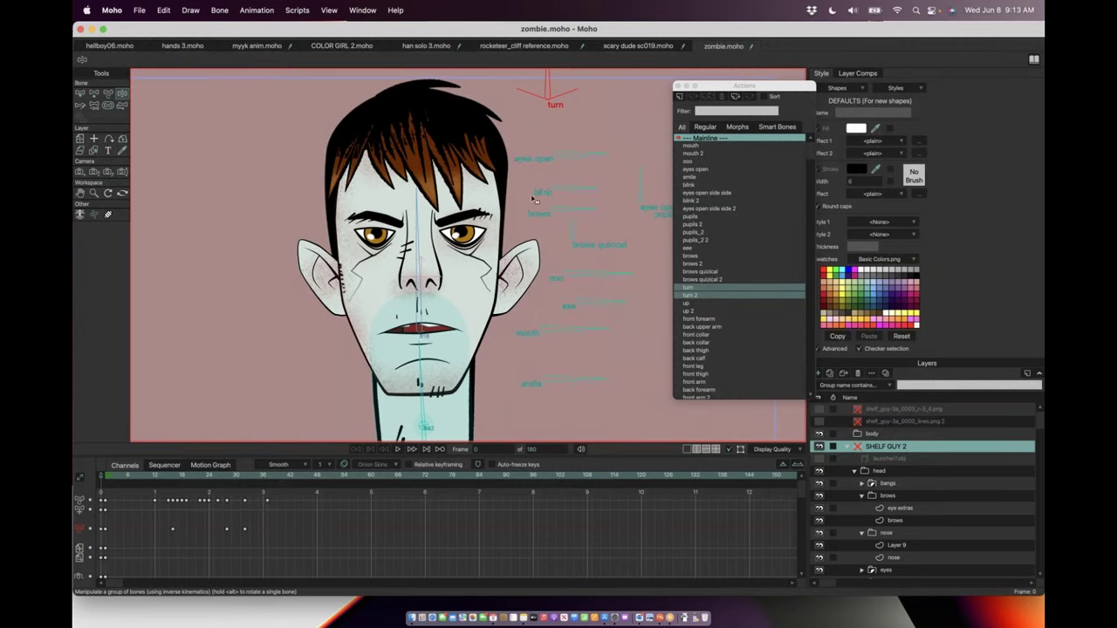
Step: Hide the body group inside SHELF GUY 2 and the bangs group inside the head group
click(854, 472)
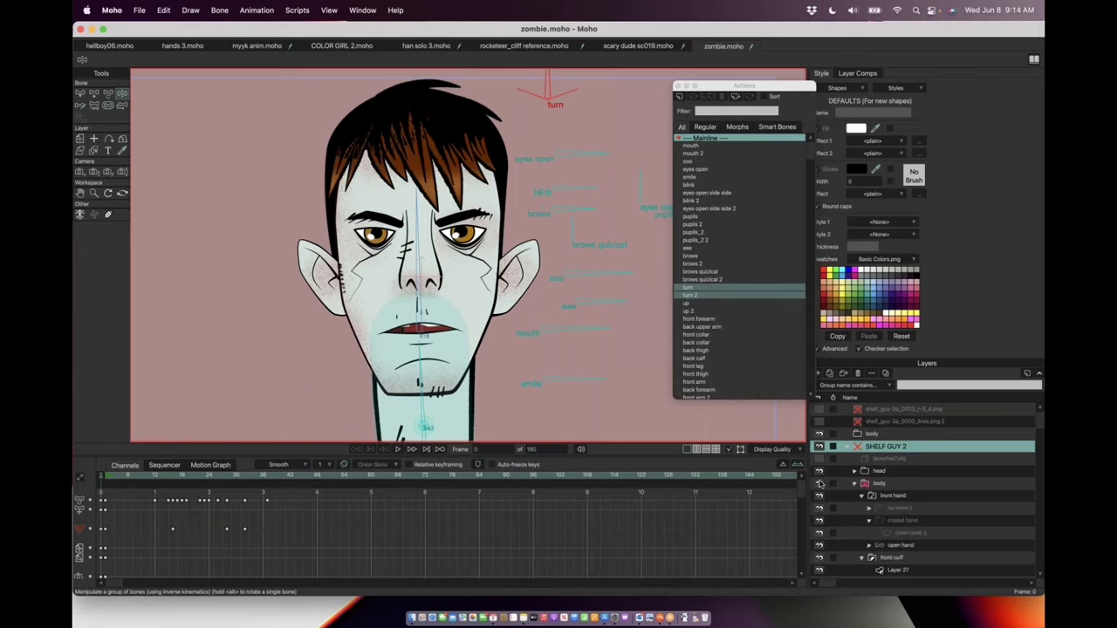
click(819, 483)
click(854, 471)
scroll(872, 488, down, 2)
click(818, 459)
click(818, 458)
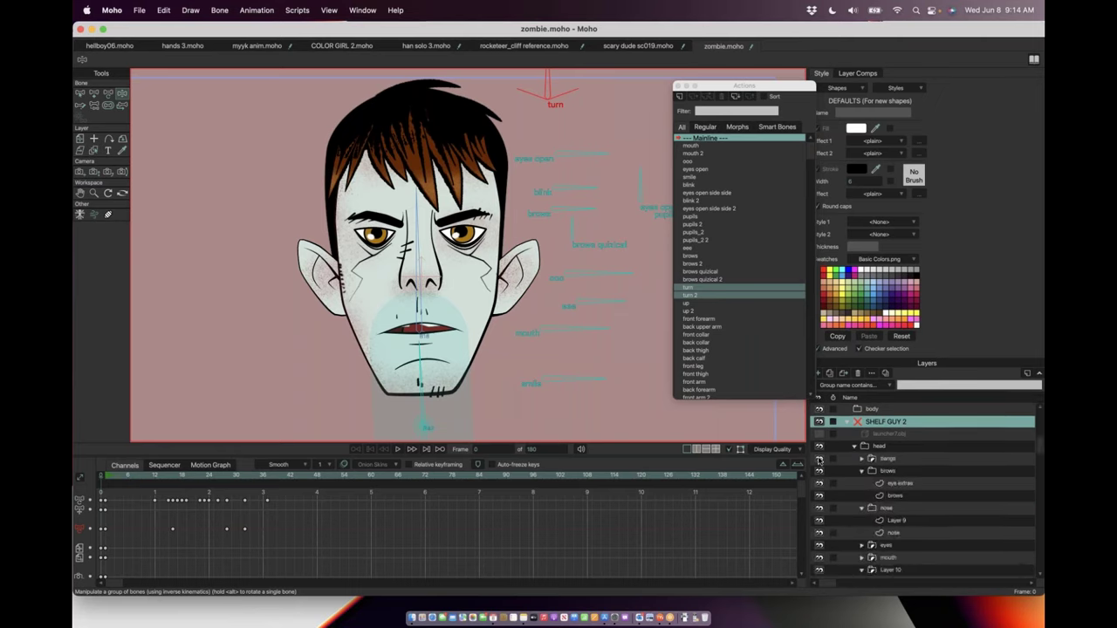
click(819, 459)
Step: Toggle the head's brows and nose groups to identify their artwork, leaving both hidden
click(818, 471)
click(818, 471)
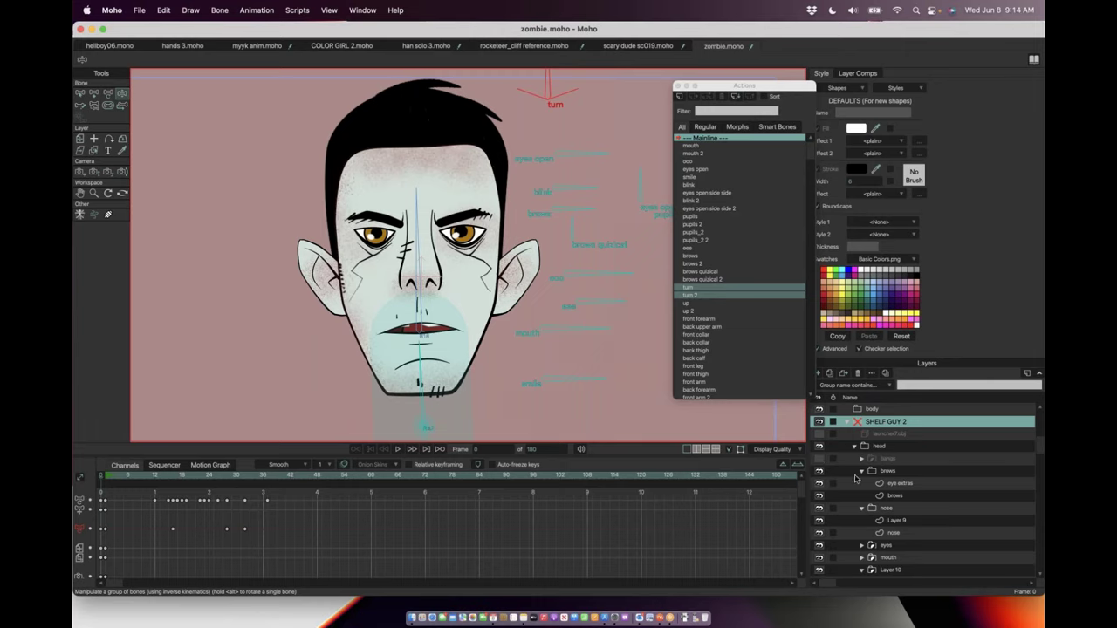
click(818, 471)
click(819, 511)
click(819, 512)
scroll(821, 511, down, 1)
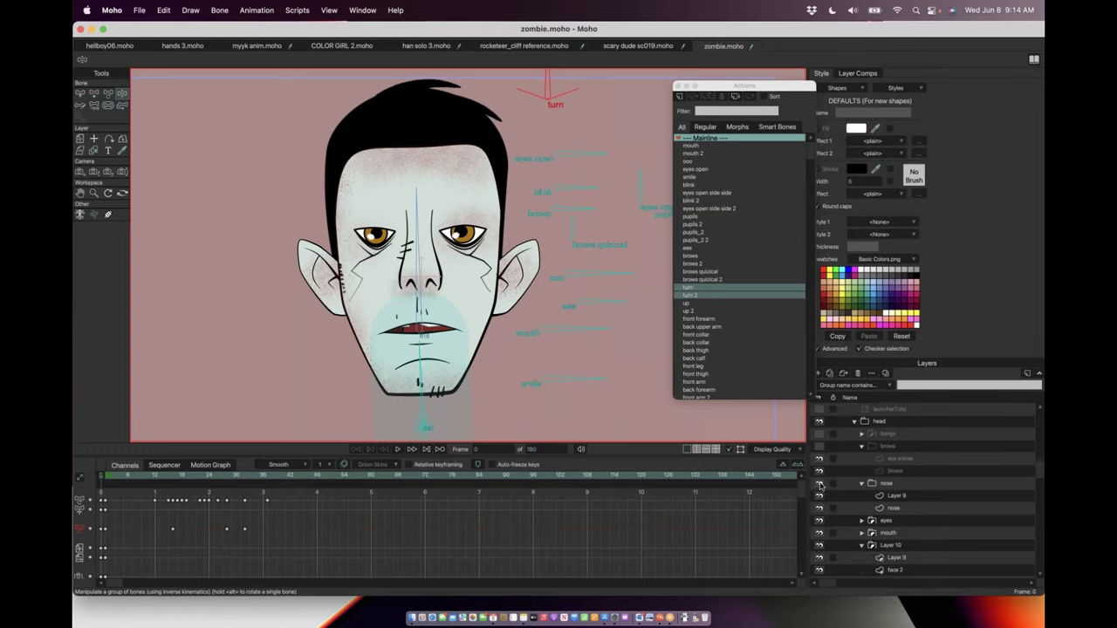
click(818, 483)
Step: Toggle the head's eyes and mouth groups to identify their artwork, leaving both hidden
click(819, 520)
click(818, 520)
scroll(820, 520, down, 2)
scroll(820, 521, down, 1)
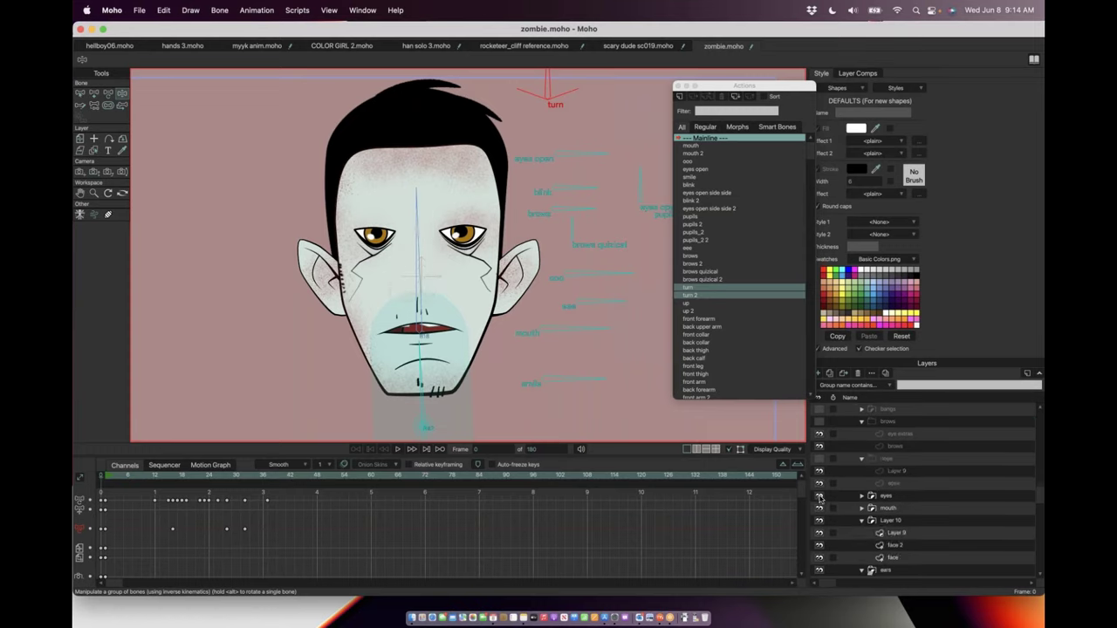
click(819, 497)
click(820, 509)
click(820, 509)
scroll(820, 511, down, 2)
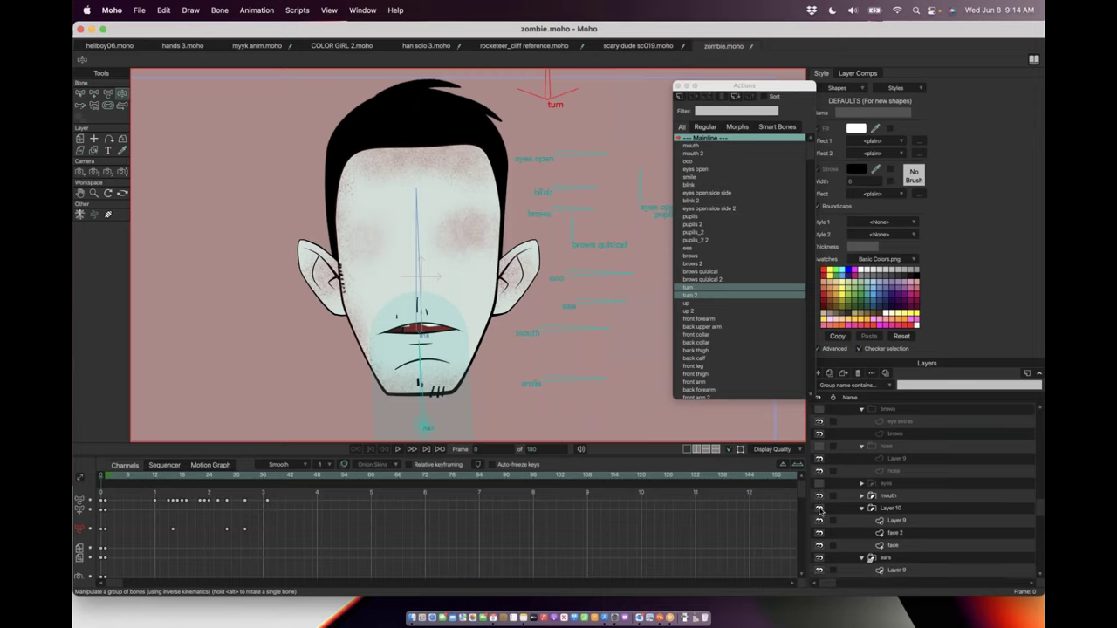
click(818, 485)
Step: Select the Layer 10 face group and switch its visibility off and on to examine what it contains
click(819, 496)
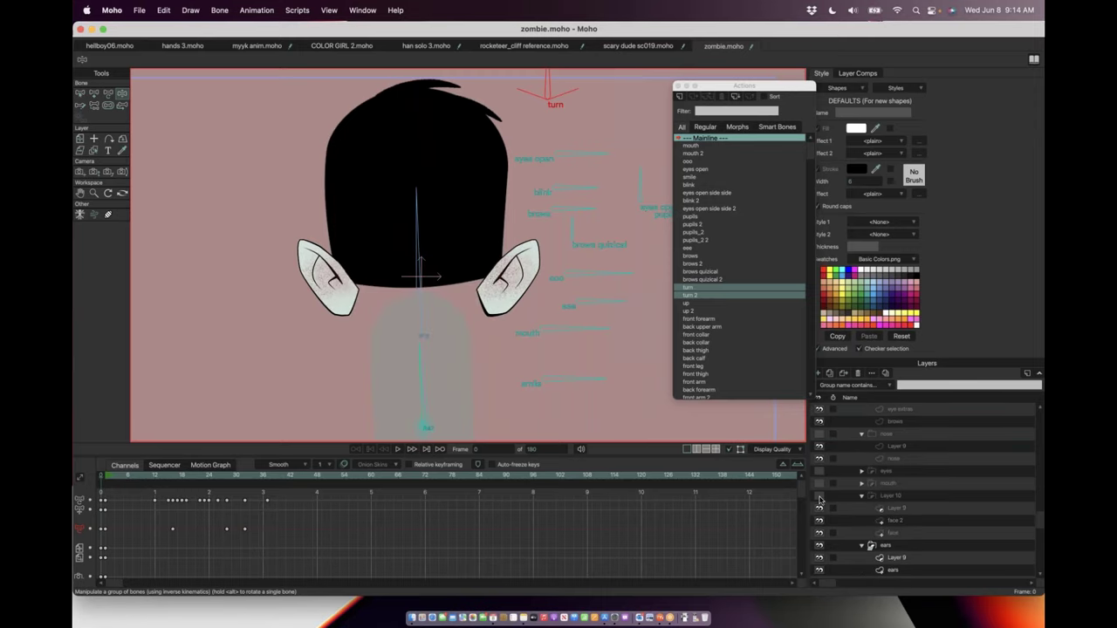
click(819, 496)
click(886, 498)
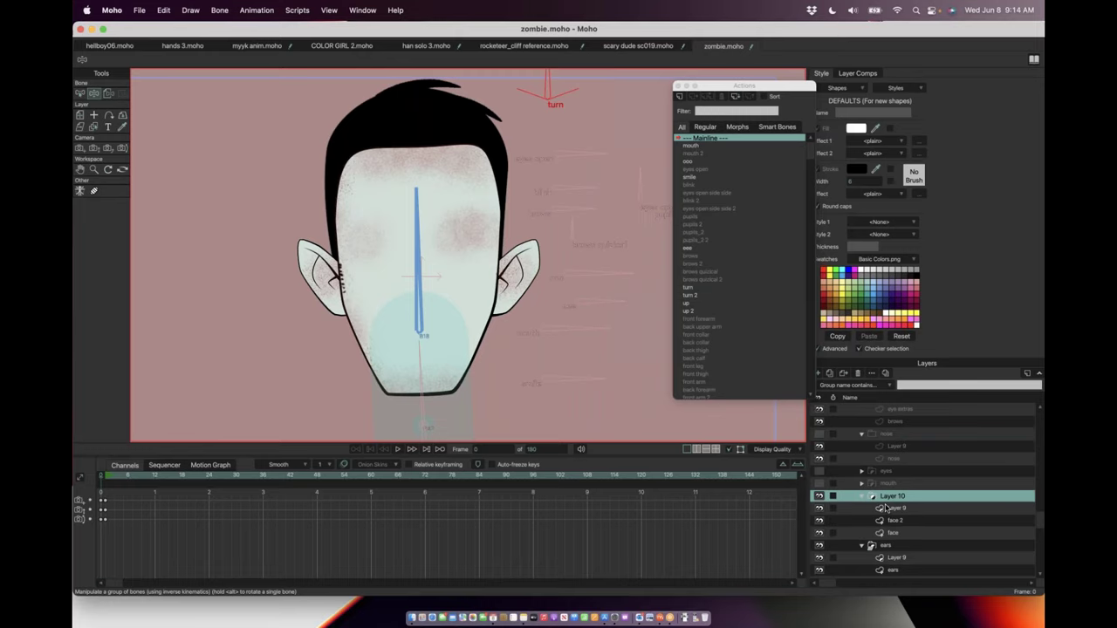
scroll(885, 508, down, 1)
click(820, 484)
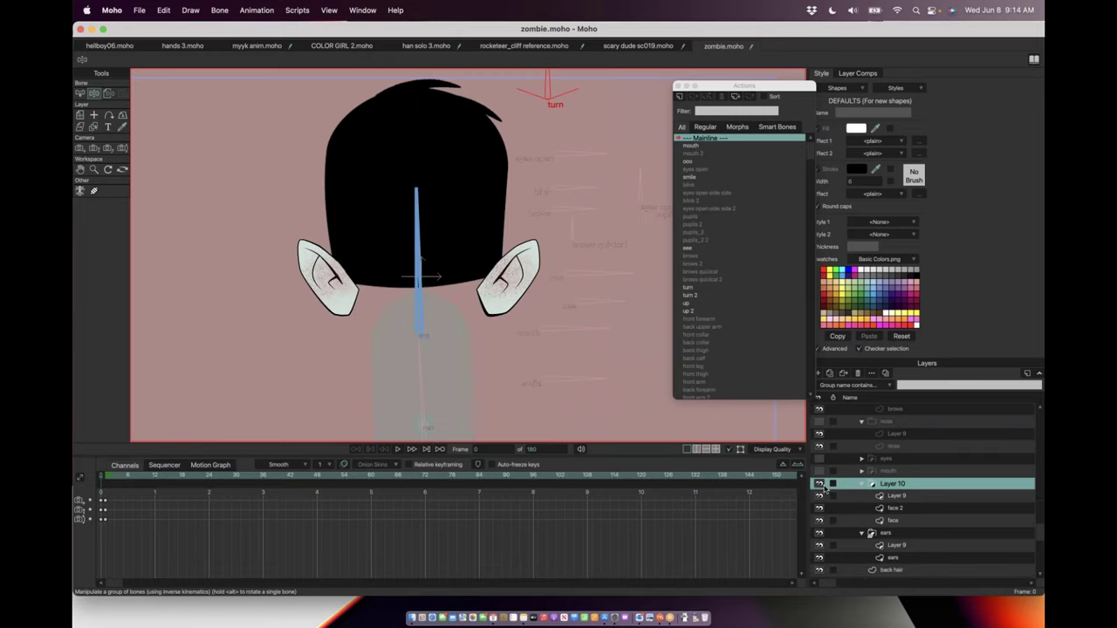
click(820, 484)
scroll(822, 489, down, 1)
scroll(820, 489, down, 1)
click(819, 459)
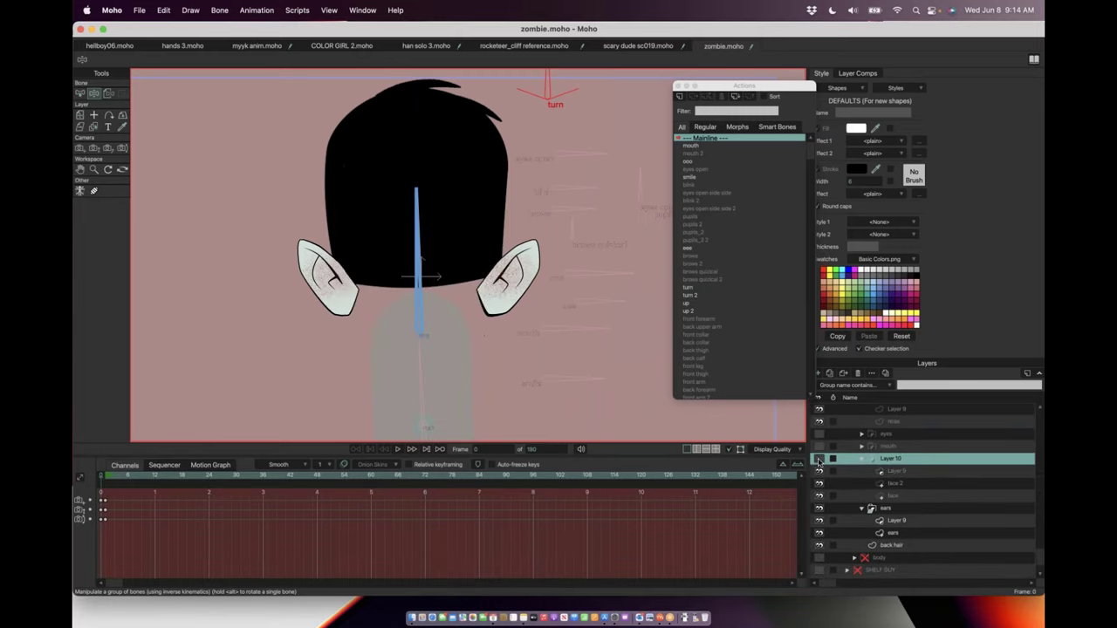
Step: Toggle the ears group and the back hair layer to examine them, and make Layer 10 visible again
click(820, 509)
click(820, 508)
scroll(820, 508, down, 1)
click(819, 541)
click(819, 542)
click(818, 542)
click(819, 542)
click(818, 456)
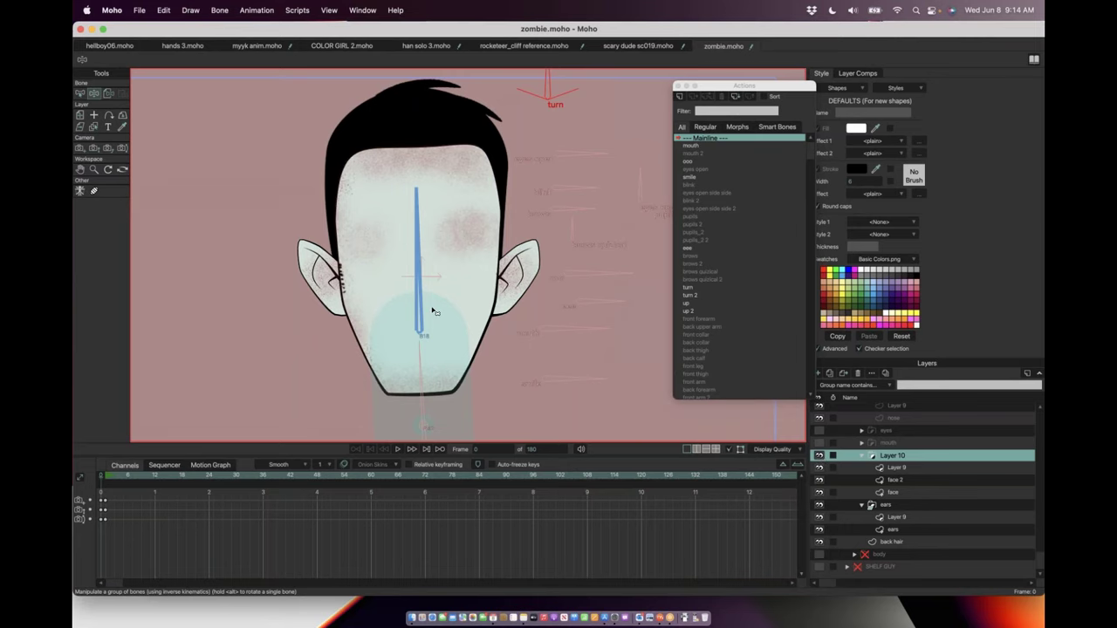
Step: Select the face layer inside Layer 10 and choose the Transform Points tool
scroll(432, 309, up, 3)
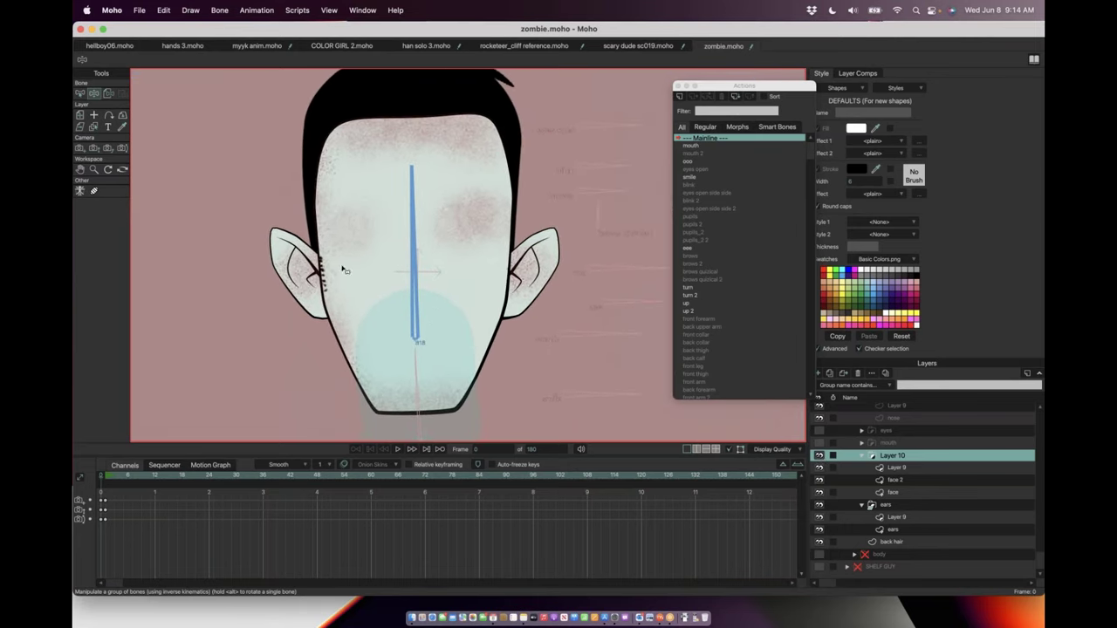
click(894, 492)
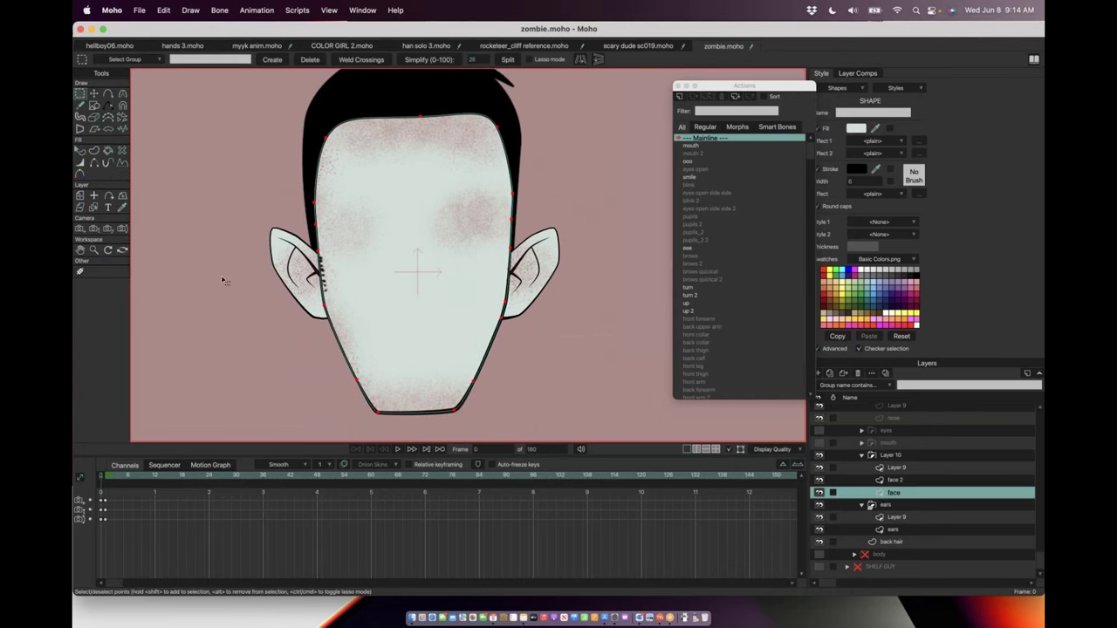
click(93, 93)
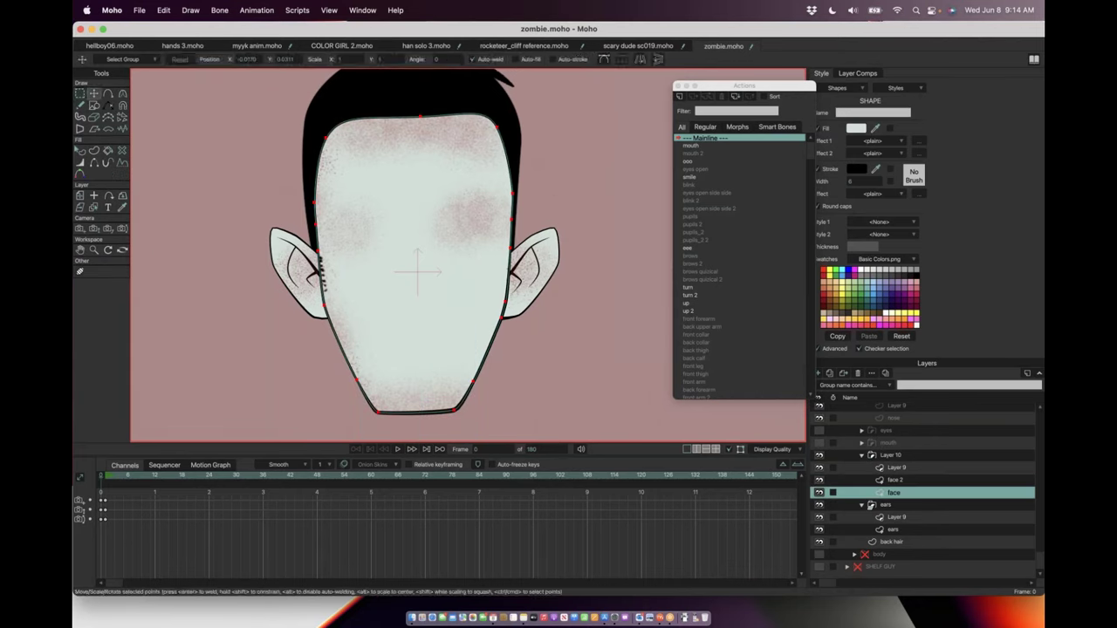
Step: Try pulling points of the face outline outward on both sides near the ears, undoing each move
click(516, 249)
drag(493, 253, 577, 165)
key(super+z)
key(super+z)
key(super+z)
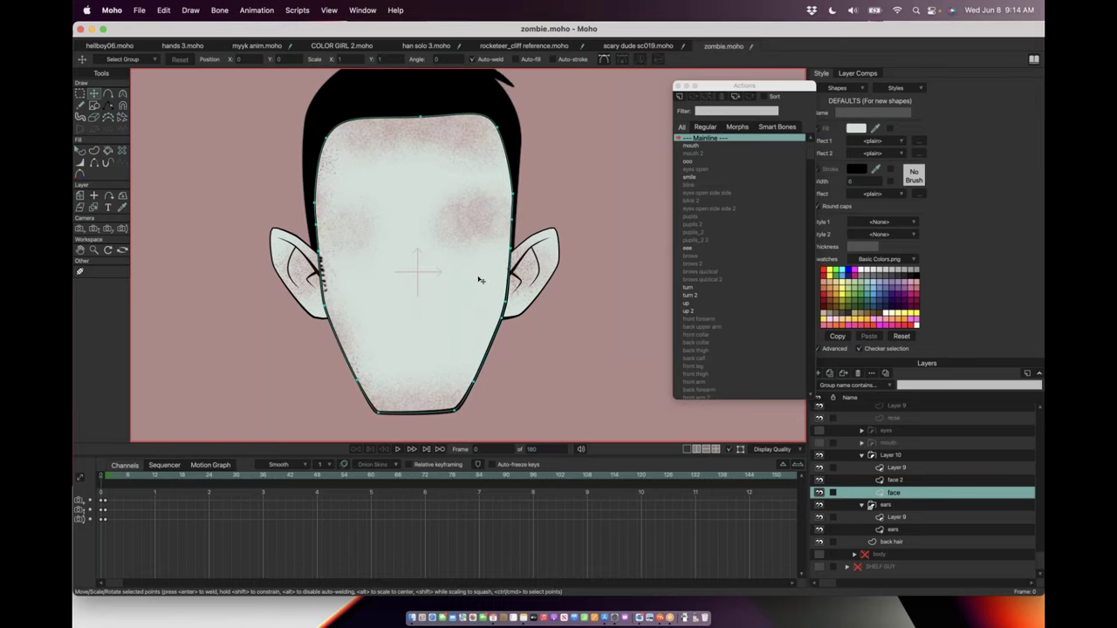
drag(286, 315, 305, 324)
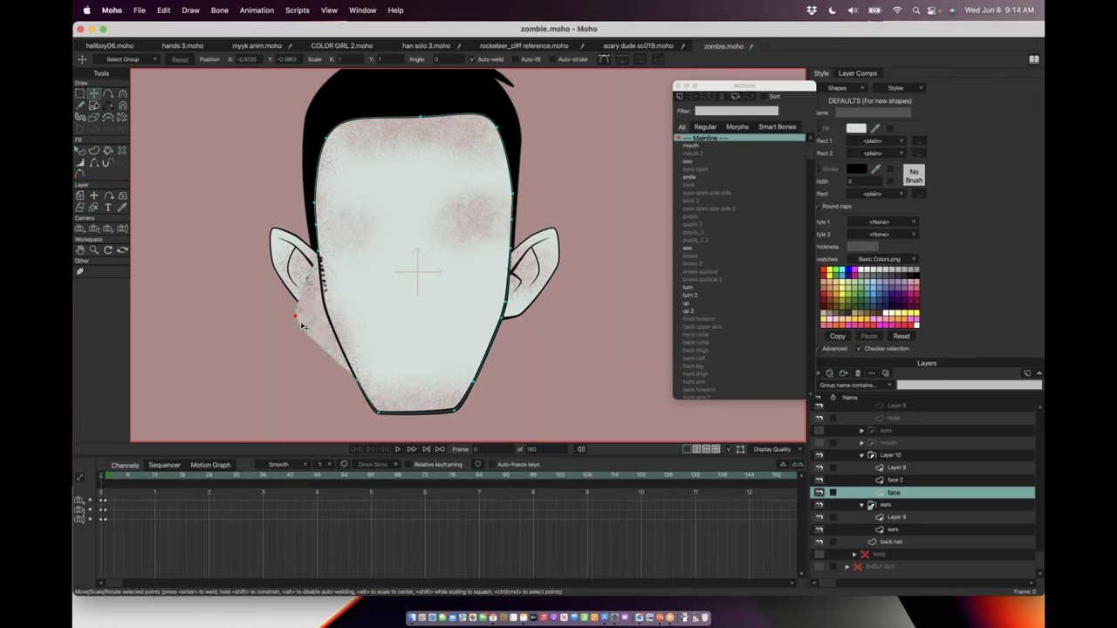
key(super+z)
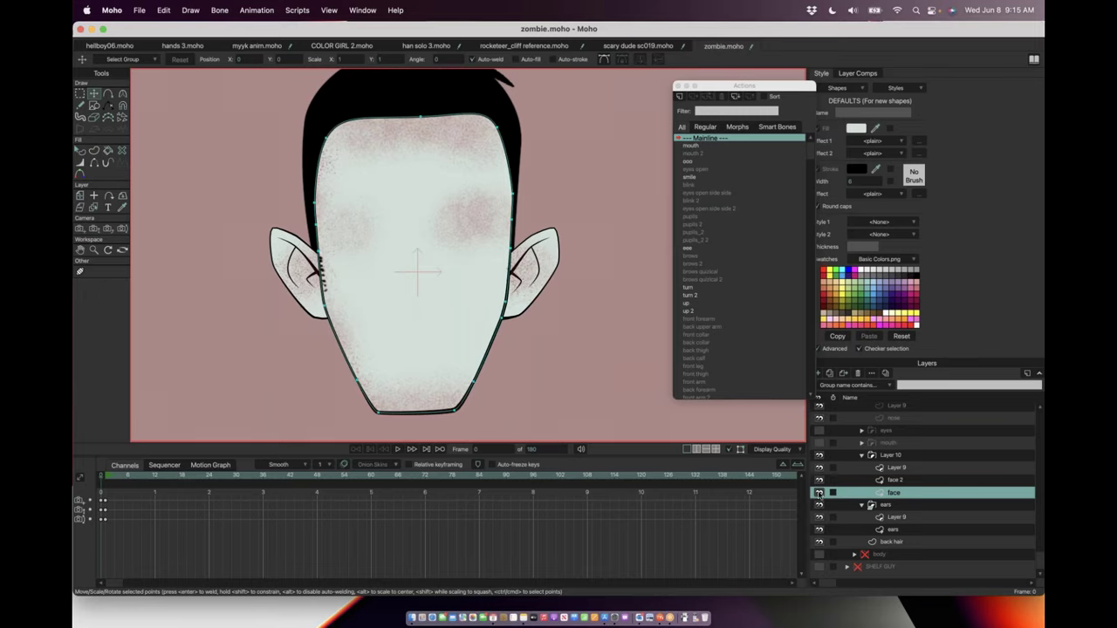
Step: Toggle the visibility of the face, face 2 and Layer 9 layers in turn to compare their artwork
click(818, 493)
click(819, 493)
click(819, 480)
click(818, 480)
click(819, 468)
click(818, 467)
Step: Select the red shading stroke near the eye on Layer 9 and inspect its stipple.png brush settings
click(897, 467)
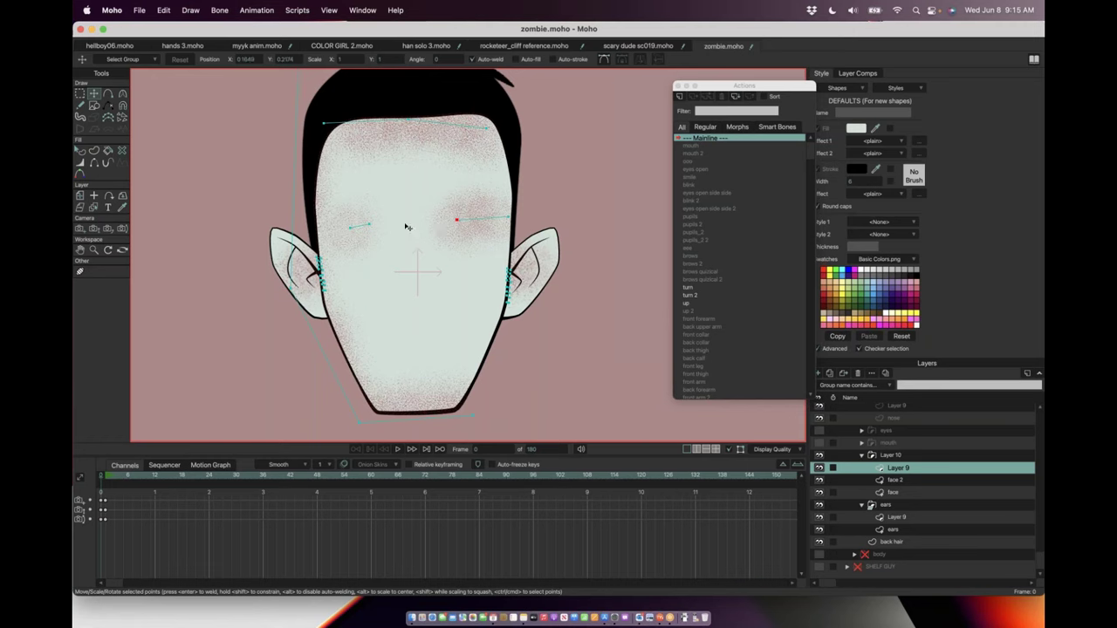
click(80, 151)
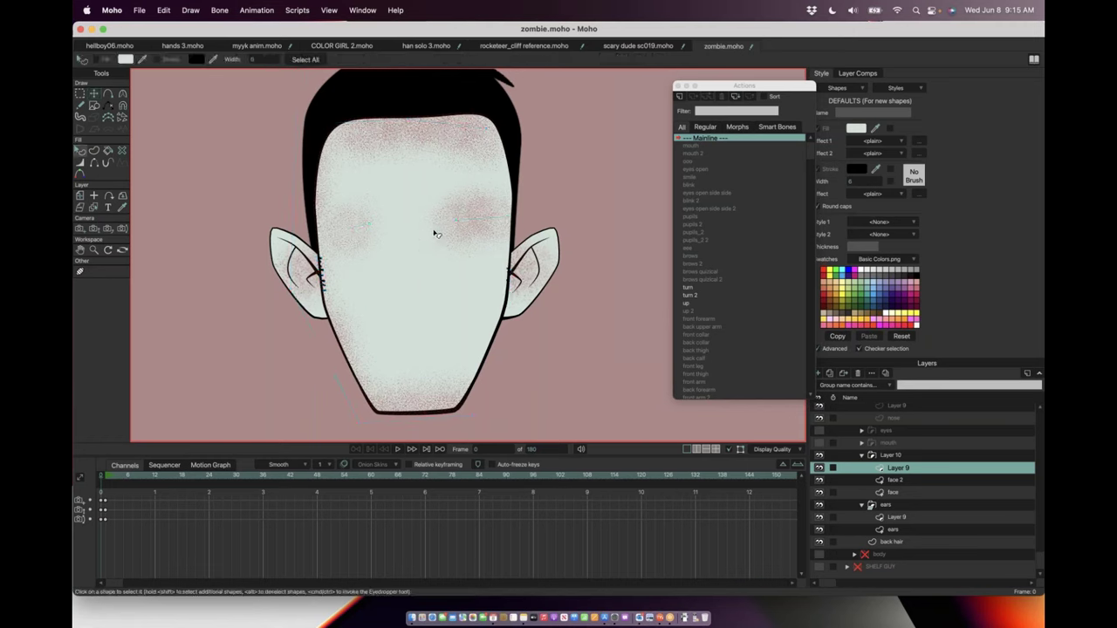
click(461, 225)
click(913, 177)
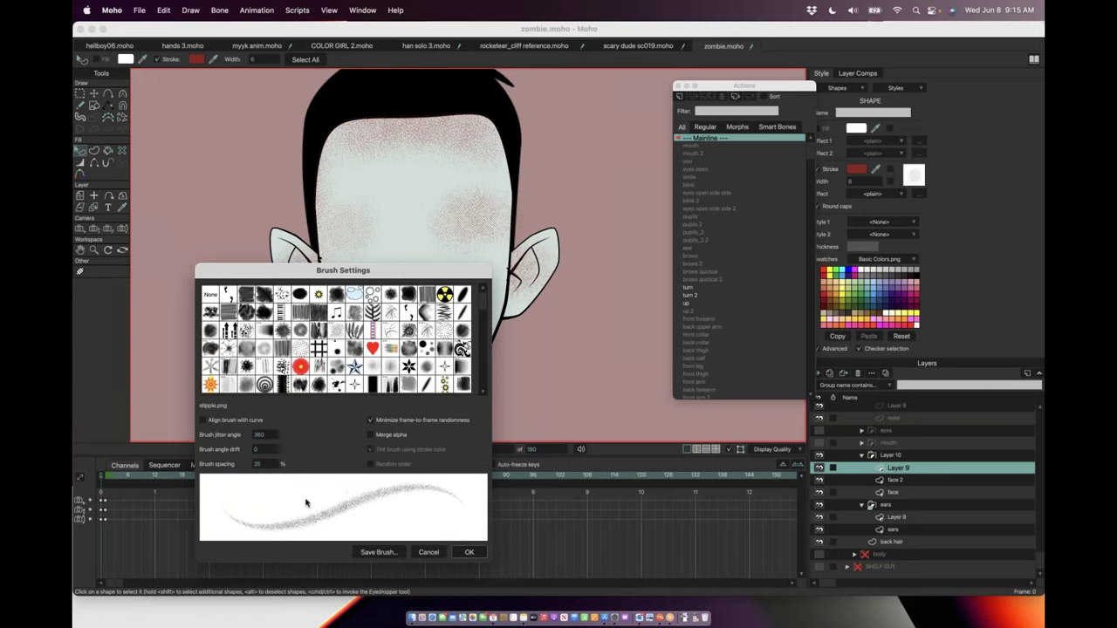
click(467, 552)
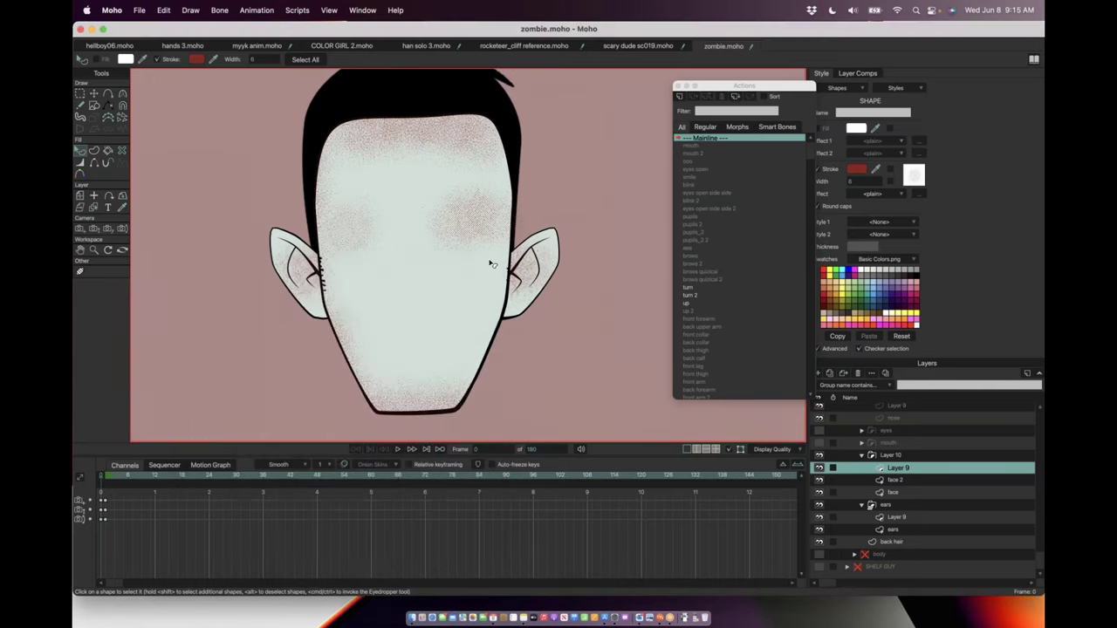
Step: Show the head's eyes group again
scroll(816, 454, up, 1)
click(818, 442)
click(819, 443)
click(818, 442)
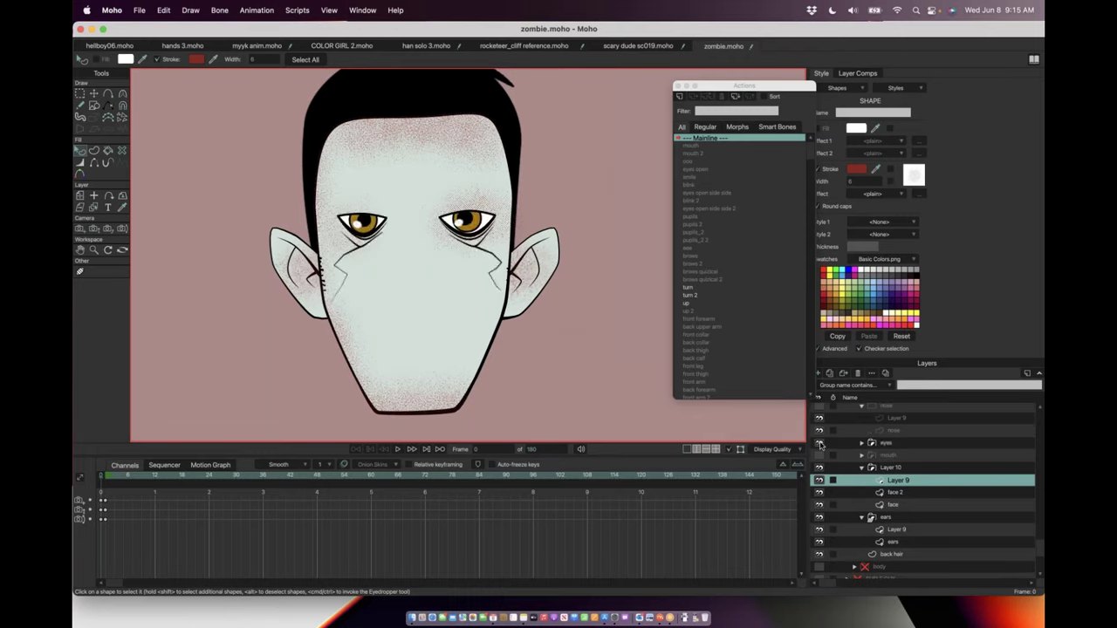
Step: Toggle the visibility of the head's eyes group and show the mouth group
click(818, 443)
click(819, 443)
click(819, 456)
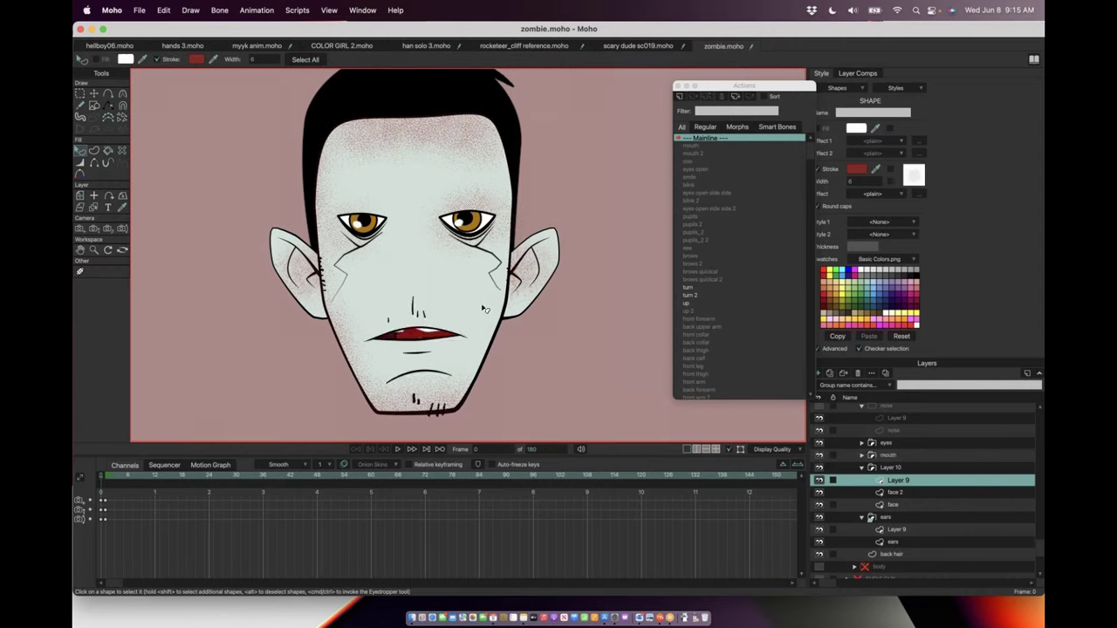
scroll(470, 316, up, 2)
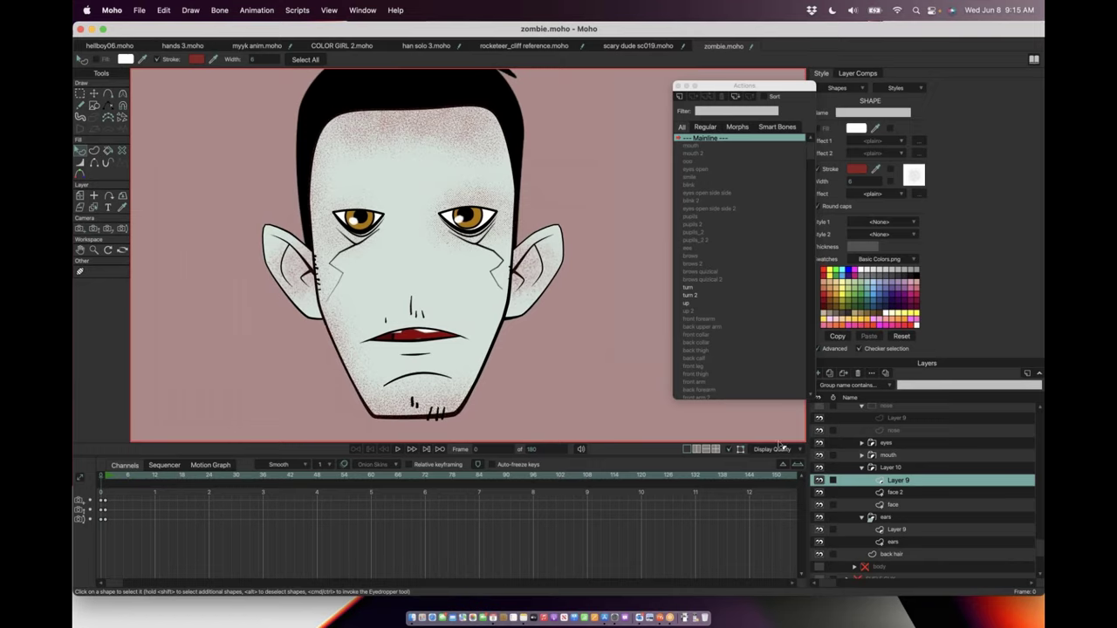
Step: Expand the mouth group, select its mouth layer, and check the artwork by toggling Layer 3, mouth and teeth visibility
click(863, 456)
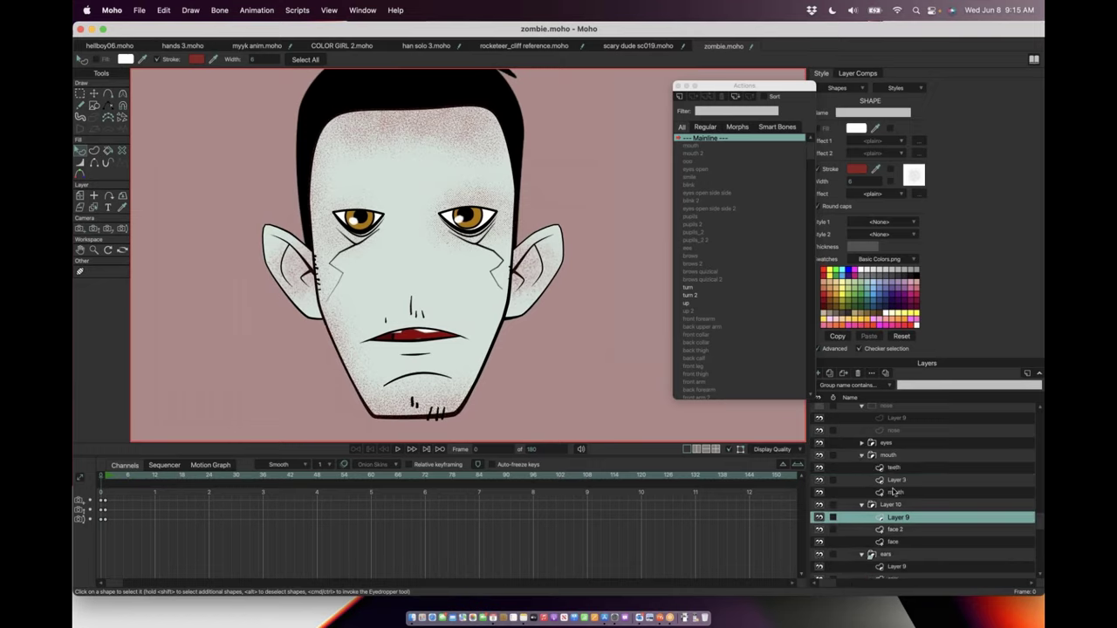
click(893, 493)
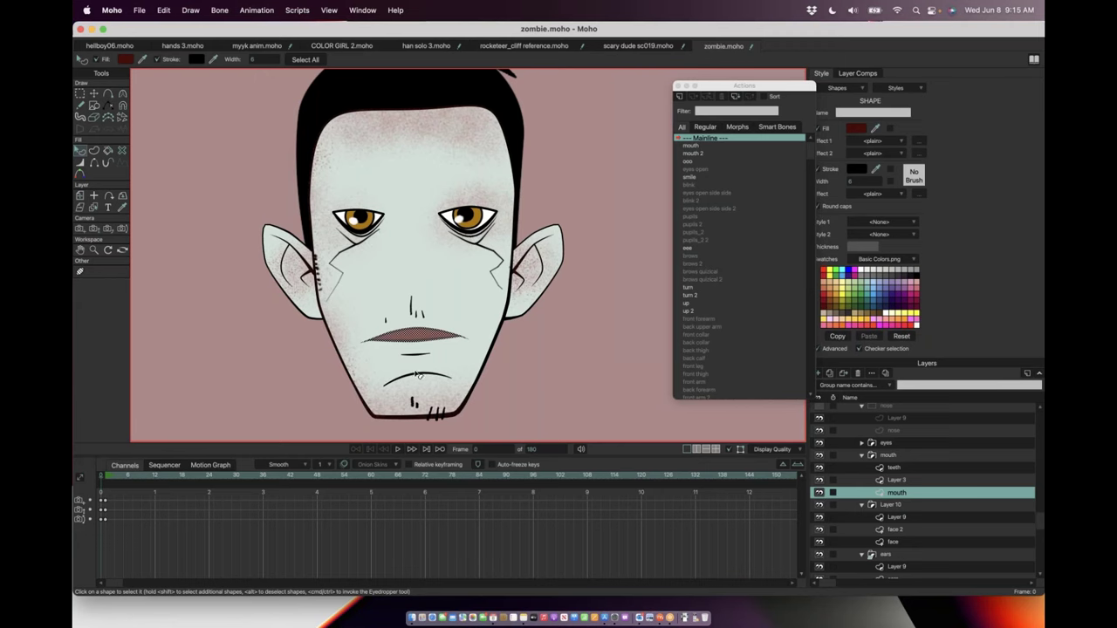
scroll(419, 375, up, 3)
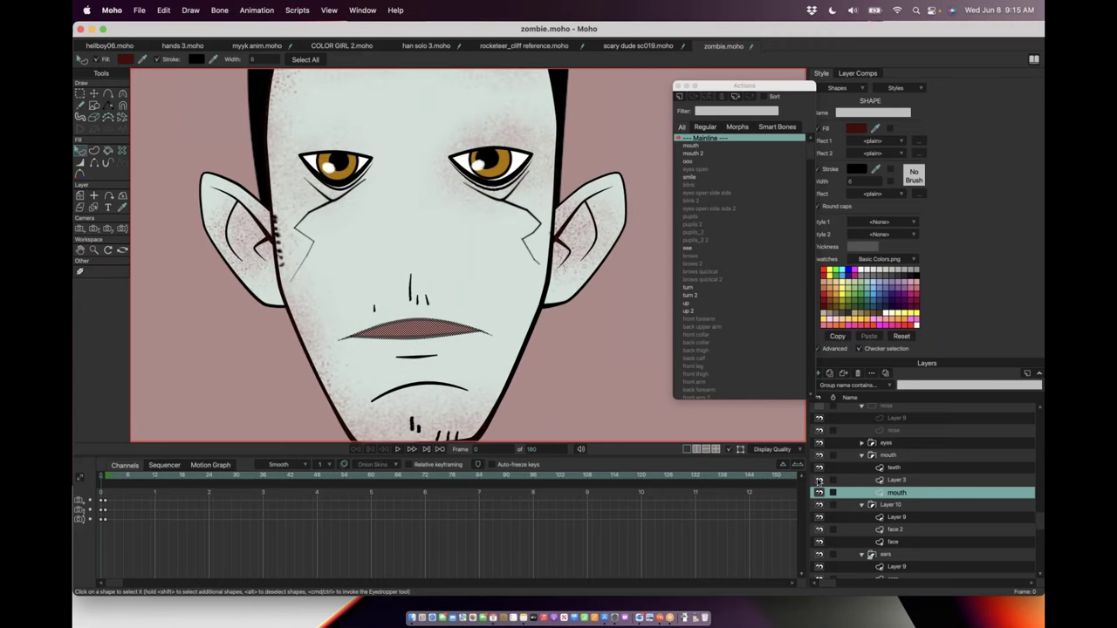
click(818, 481)
click(818, 481)
click(818, 493)
click(818, 493)
click(819, 469)
Step: Select the teeth layer and examine the points of the upper and lower teeth with the Transform Points tool
click(897, 471)
click(94, 94)
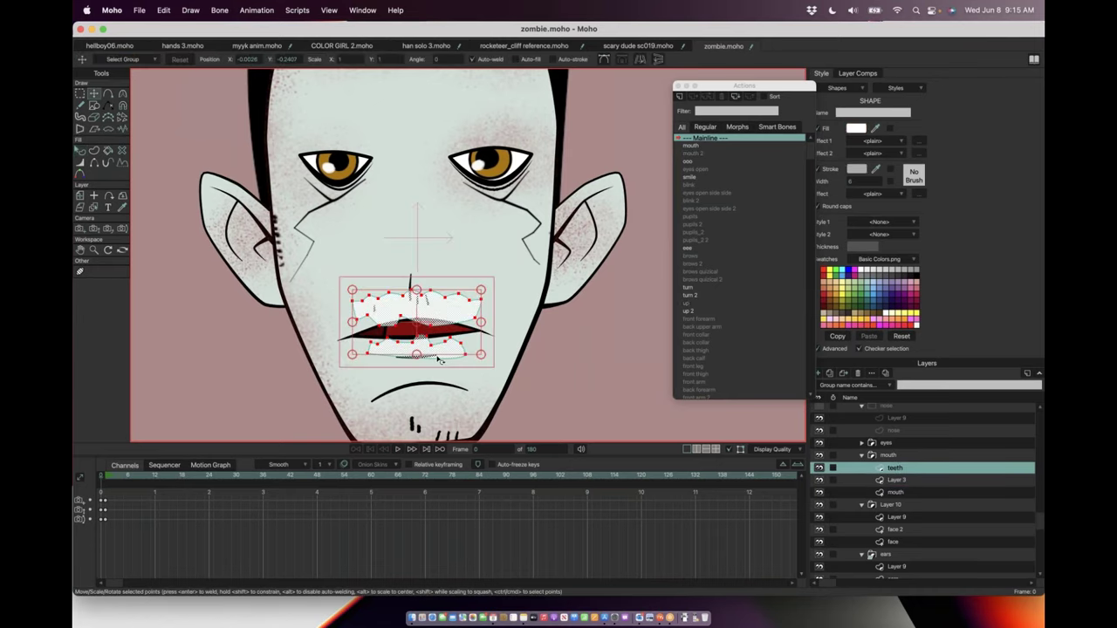
scroll(439, 360, up, 3)
scroll(439, 361, up, 3)
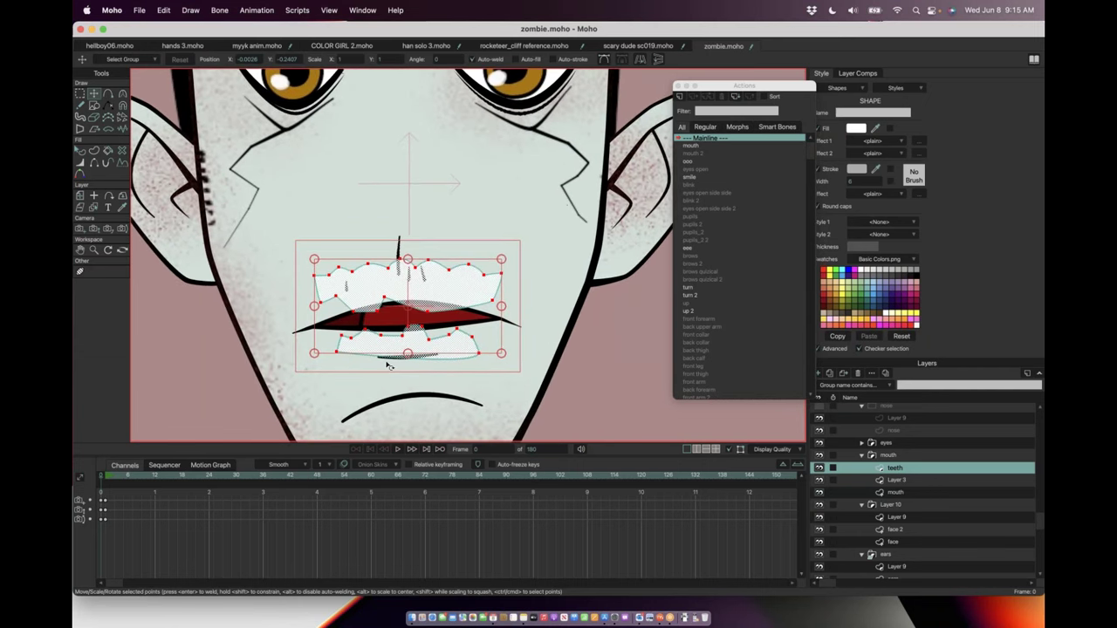
scroll(362, 370, up, 1)
click(106, 479)
click(99, 480)
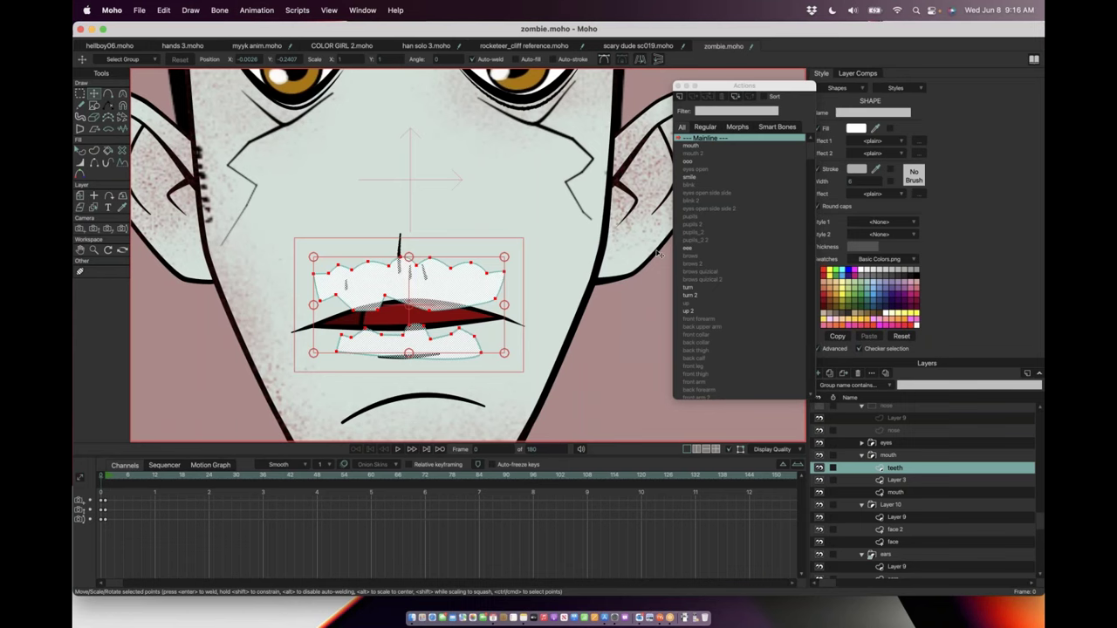
Step: Open the mouth action and scrub through its frames on the teeth layer and the mouth group to preview the mouth opening
double_click(691, 145)
drag(121, 478, 281, 473)
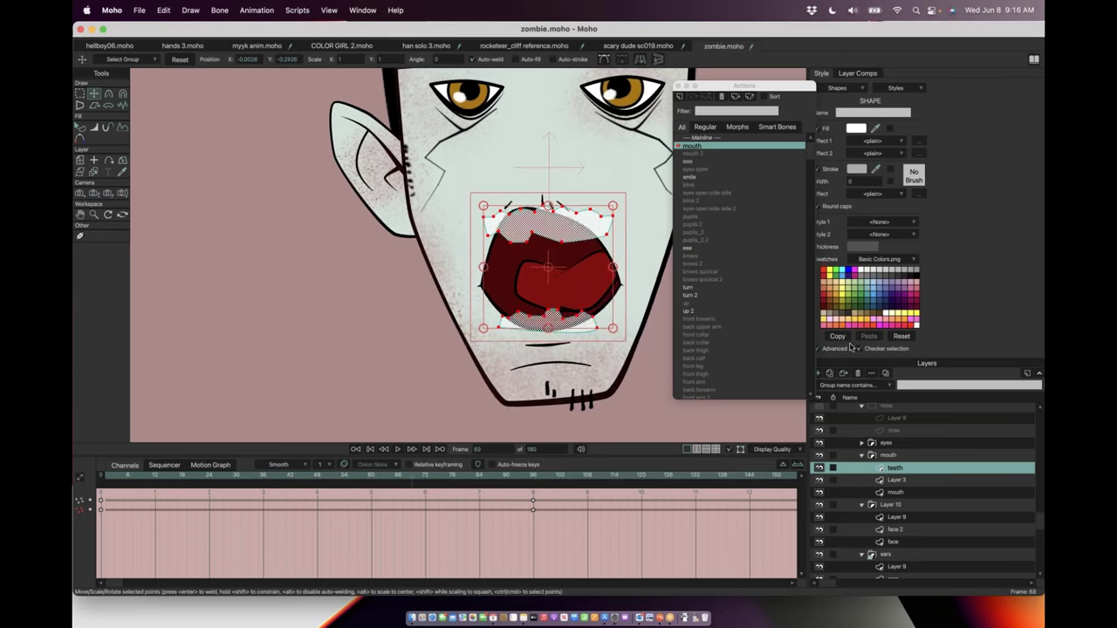
click(890, 455)
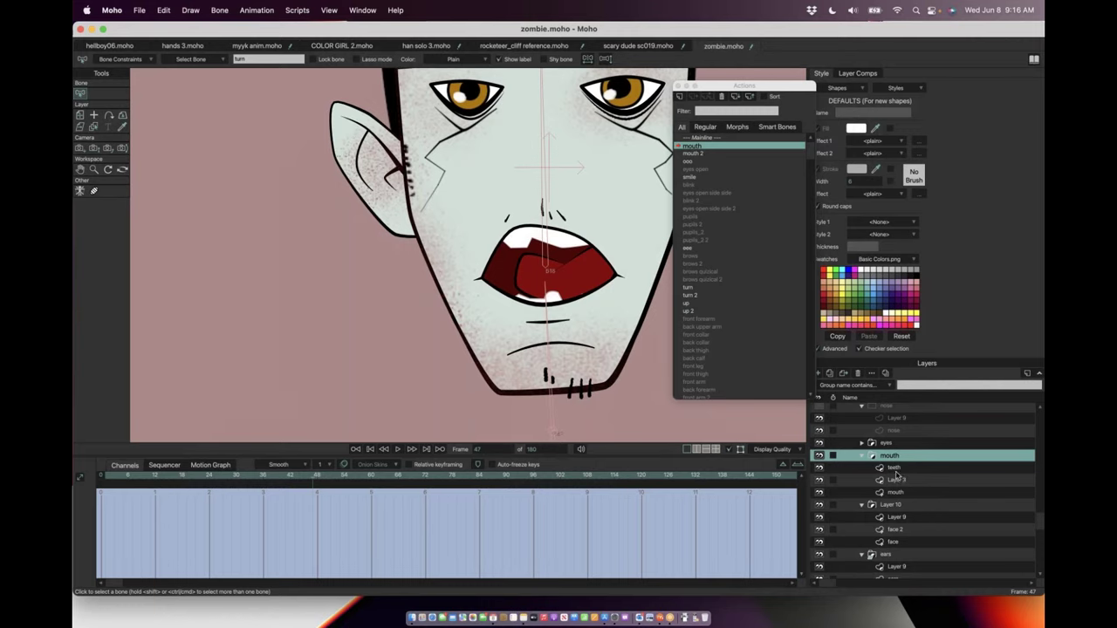
drag(125, 479, 444, 481)
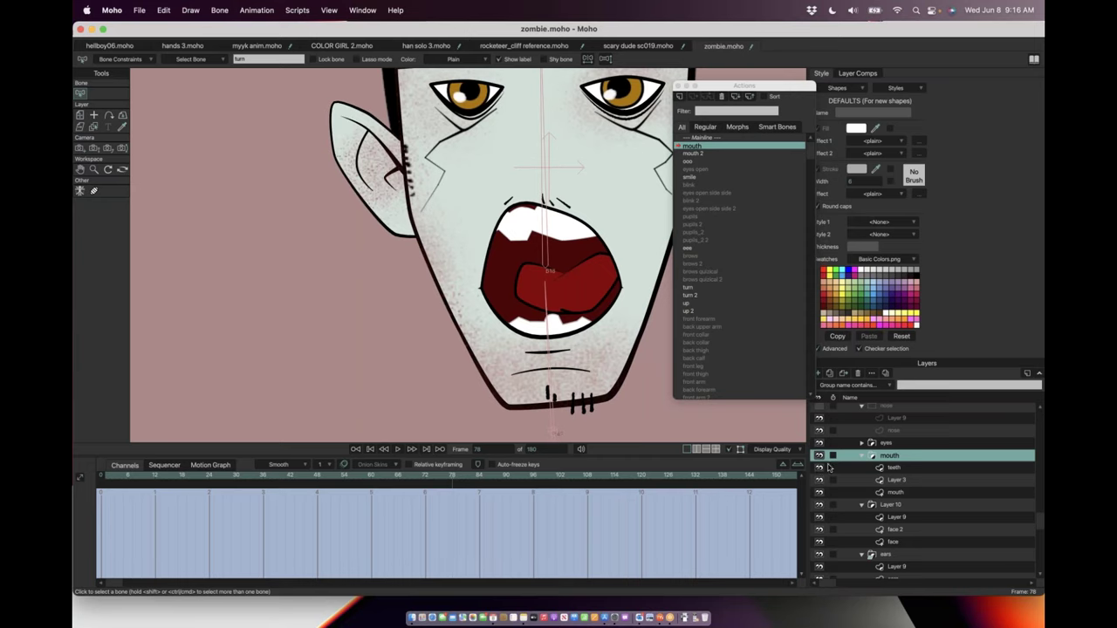
Step: Select the mouth layer within the mouth action and examine the open mouth shape's outline and corners up close
click(905, 493)
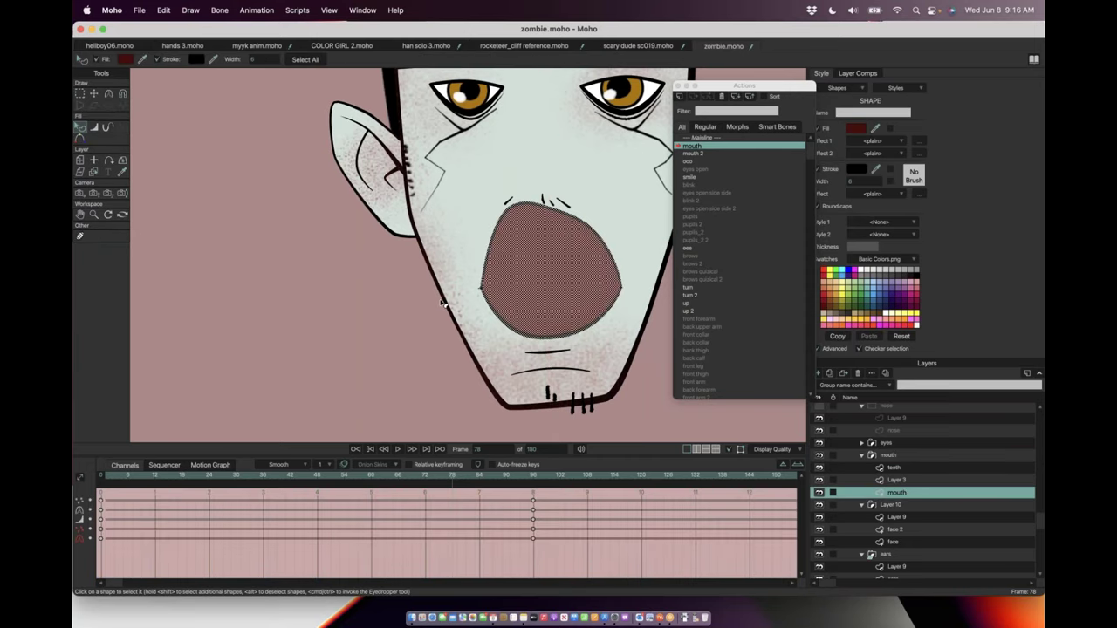
scroll(646, 305, up, 5)
drag(555, 261, 254, 263)
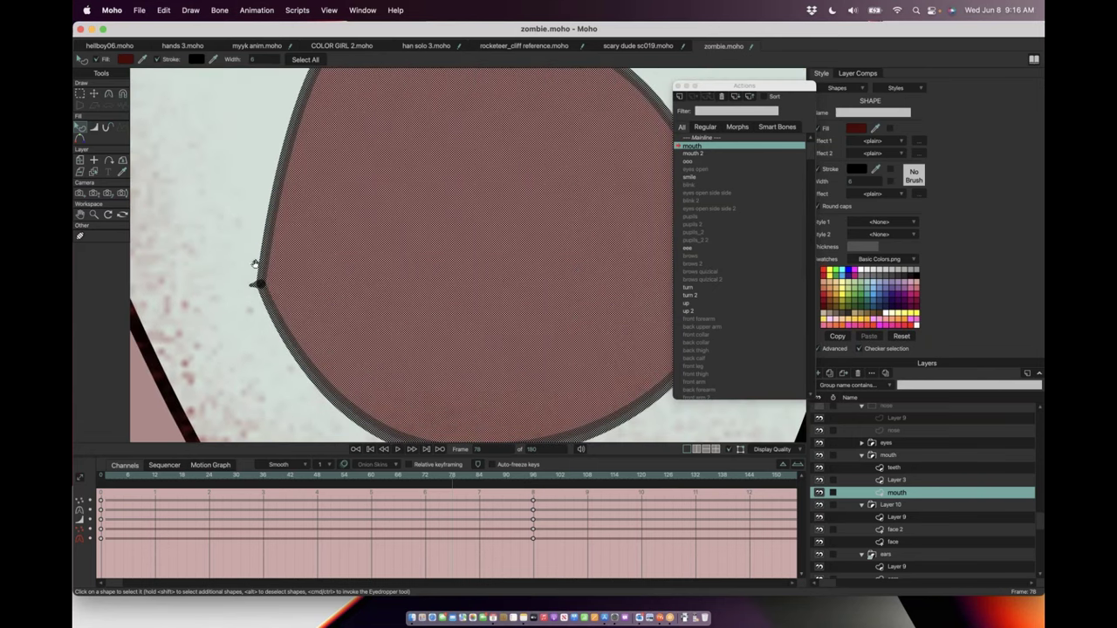
scroll(270, 289, down, 4)
scroll(270, 291, down, 4)
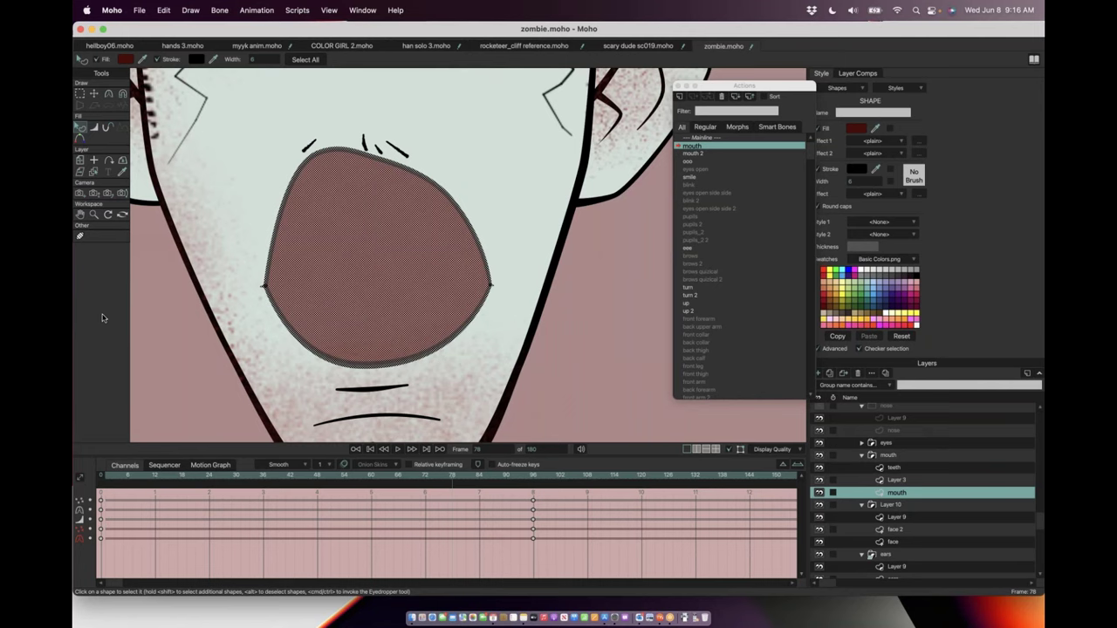
Step: Return to the Mainline at frame 0 and examine the corners of the closed mouth shape
click(691, 139)
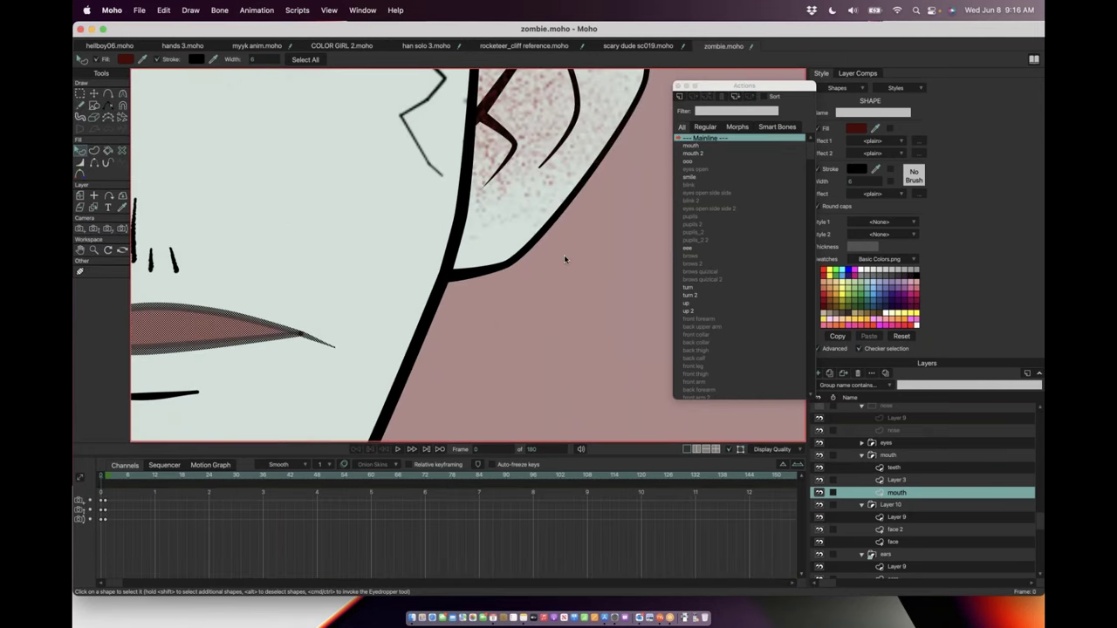
key(Right)
key(Right)
click(102, 476)
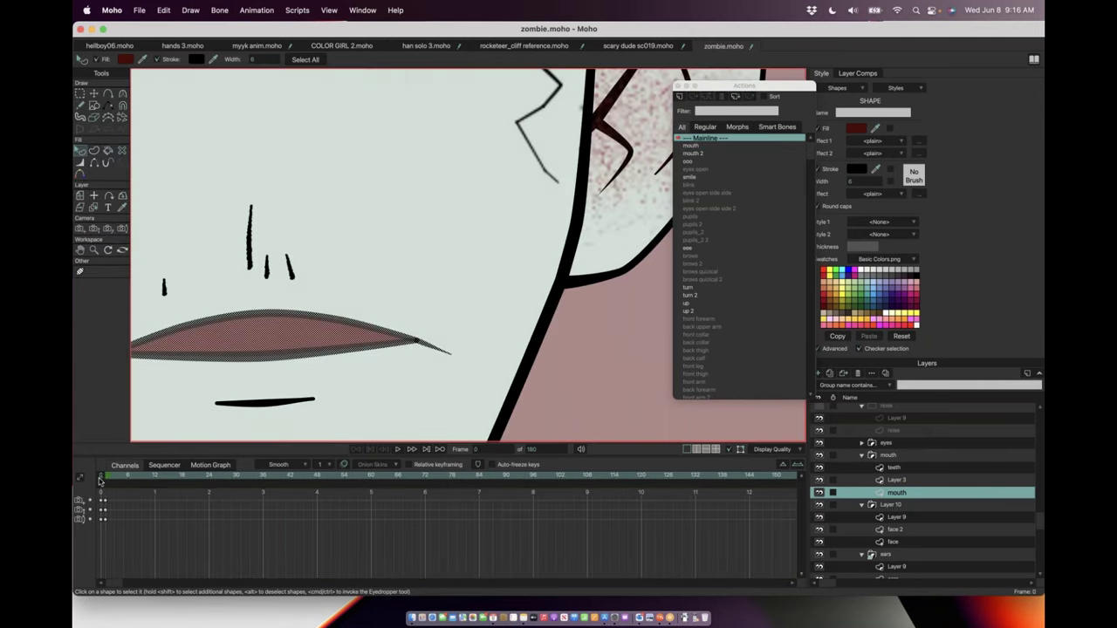
drag(345, 258, 528, 207)
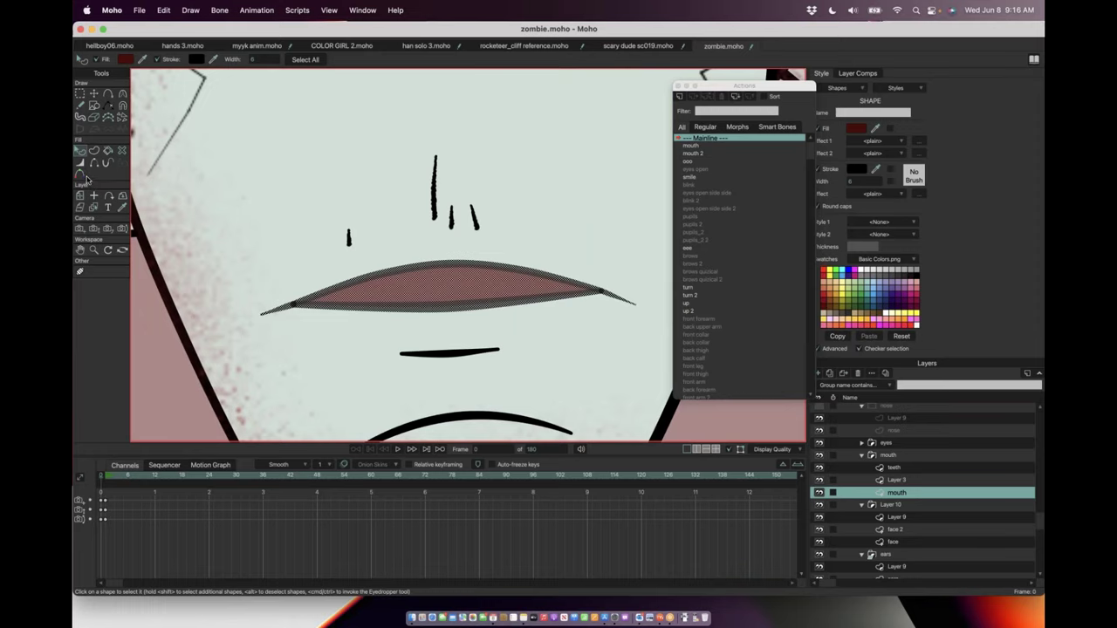
Step: Select a corner point of the mouth layer with Transform Points and examine how the mouth, nose and chin lines share the layer
click(898, 481)
click(897, 493)
click(93, 93)
drag(292, 312, 263, 313)
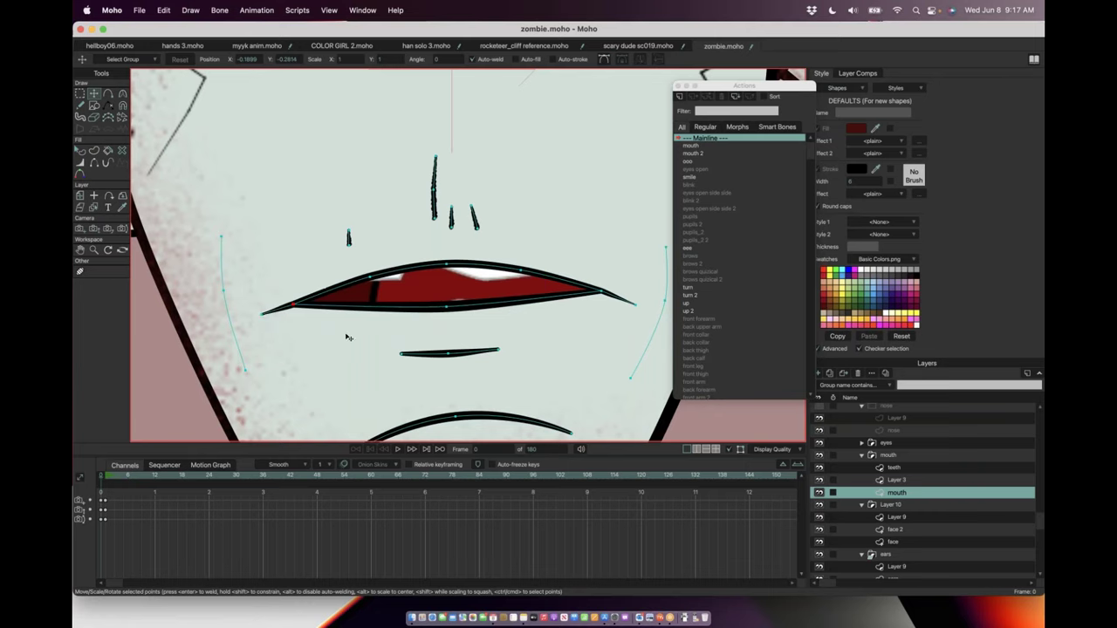
scroll(266, 373, down, 6)
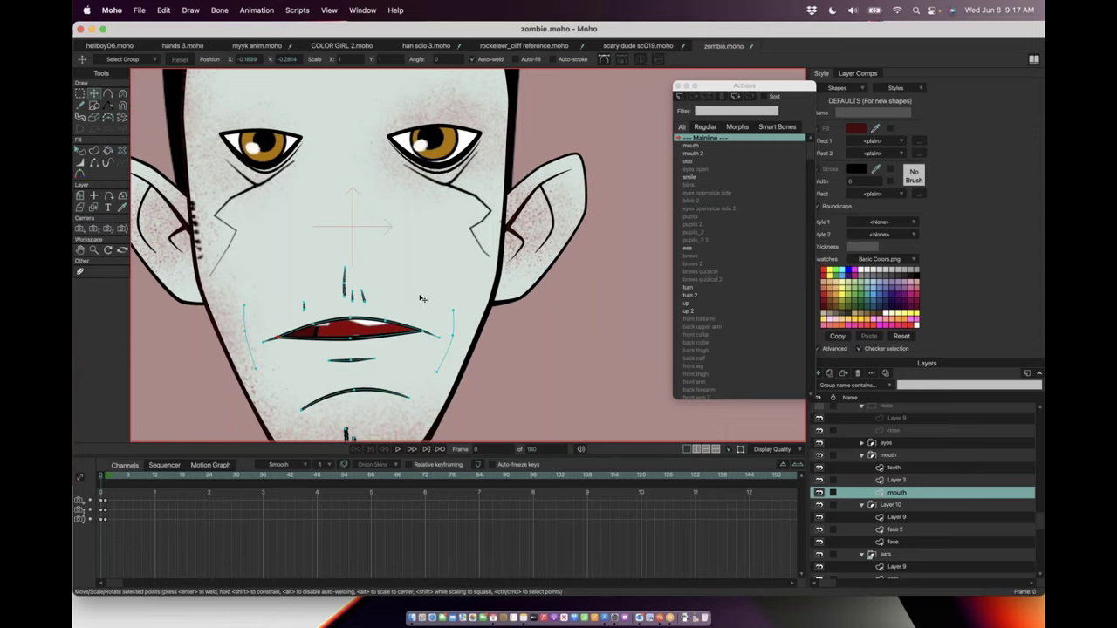
drag(406, 278, 468, 325)
scroll(467, 325, down, 3)
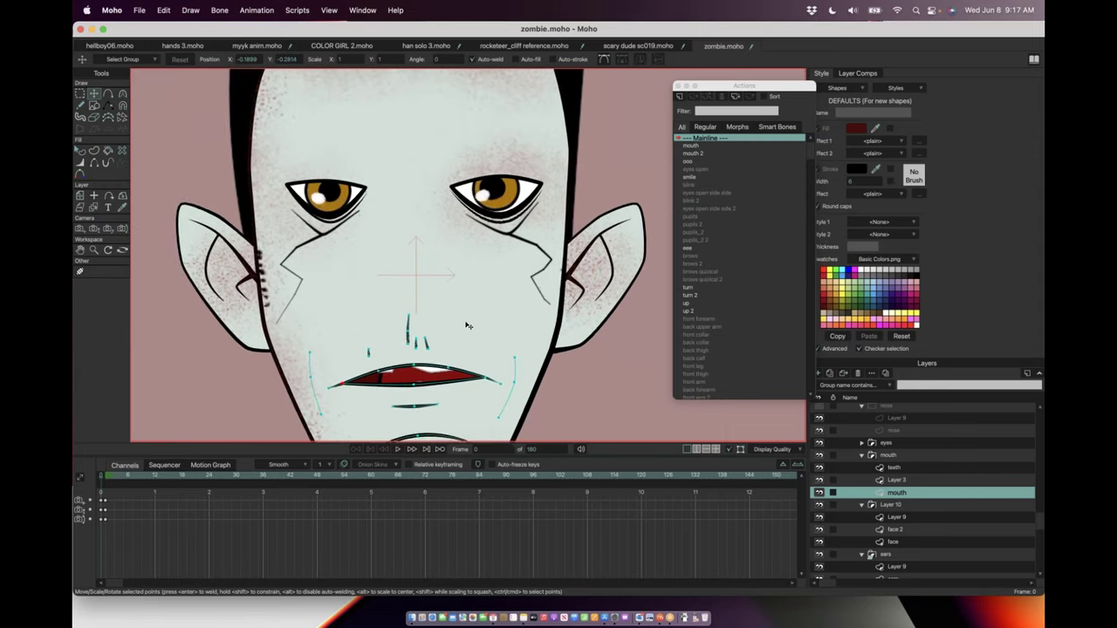
scroll(467, 325, down, 2)
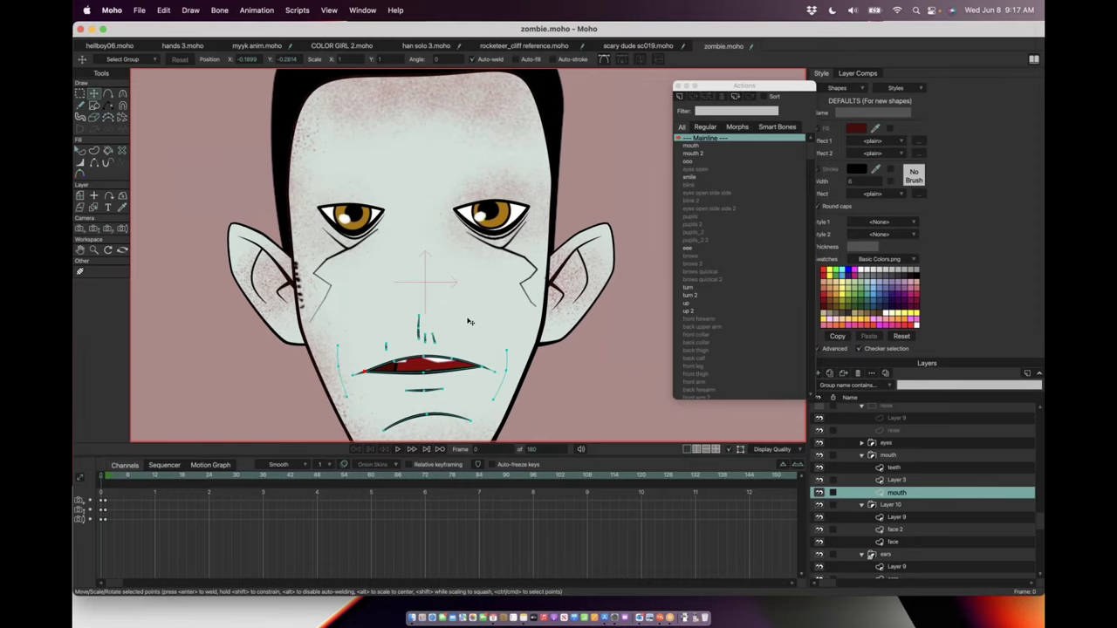
scroll(469, 322, down, 1)
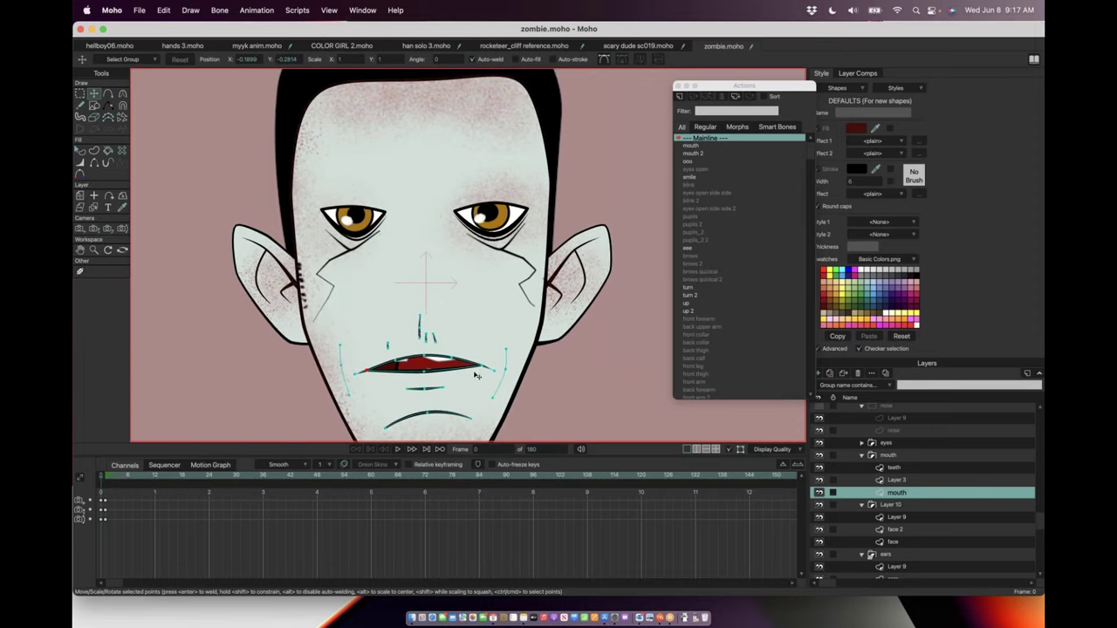
scroll(464, 397, up, 6)
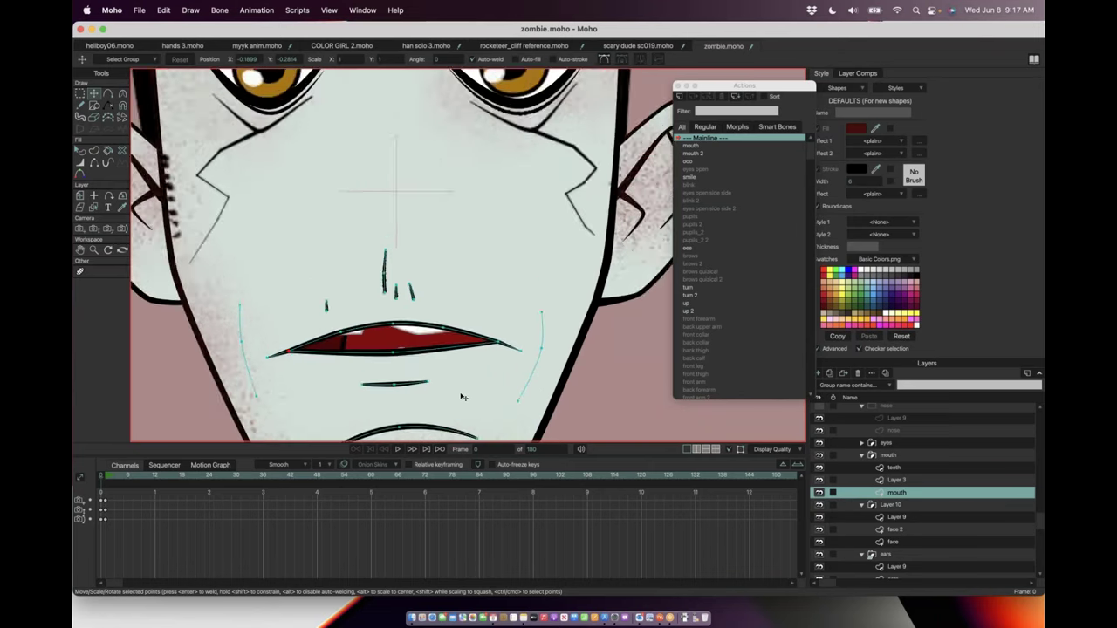
scroll(463, 397, down, 1)
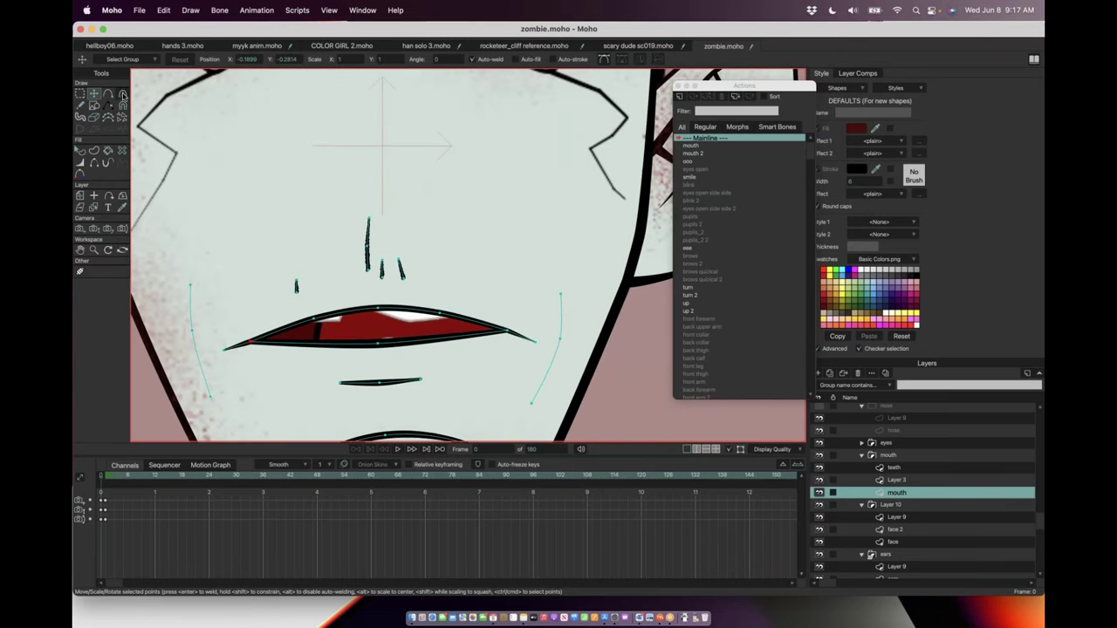
Step: Add a new vector layer above the teeth layer and draw a curved three-point nose line between the eyes with Add Point
click(110, 94)
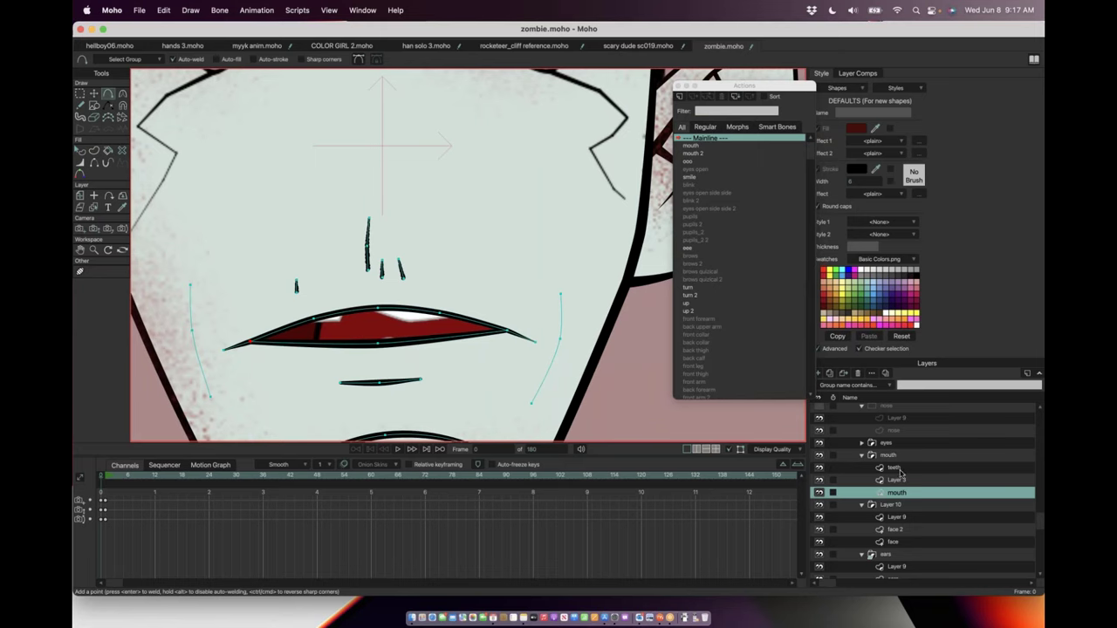
click(896, 469)
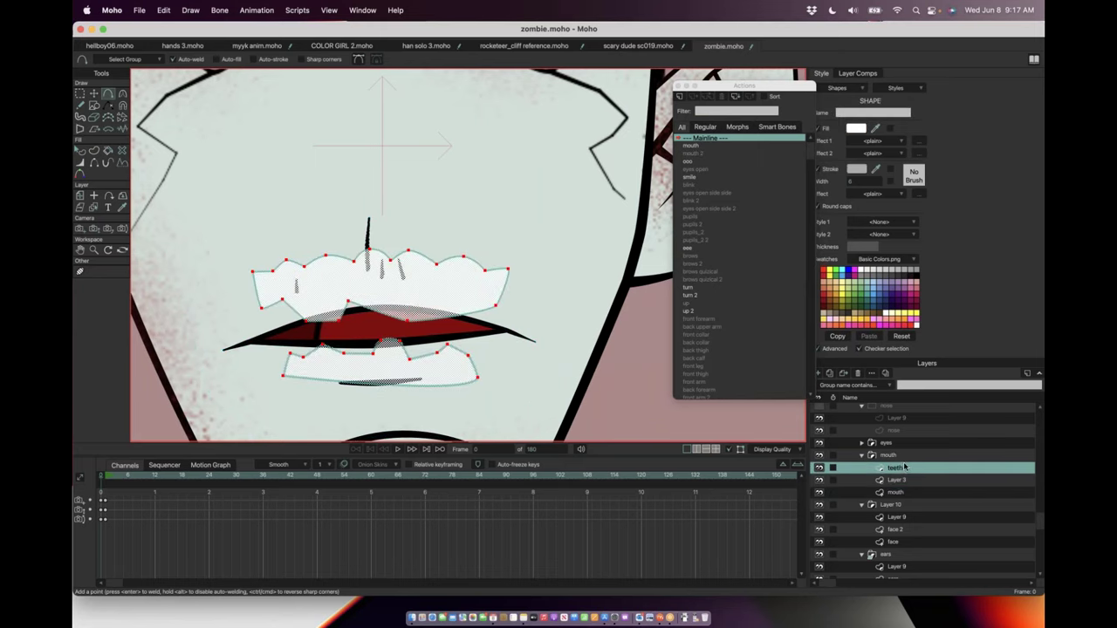
click(820, 373)
click(831, 384)
scroll(420, 314, up, 5)
scroll(421, 314, down, 5)
scroll(420, 313, up, 4)
mouse_move(340, 141)
mouse_down()
mouse_move(326, 245)
mouse_move(350, 275)
mouse_up()
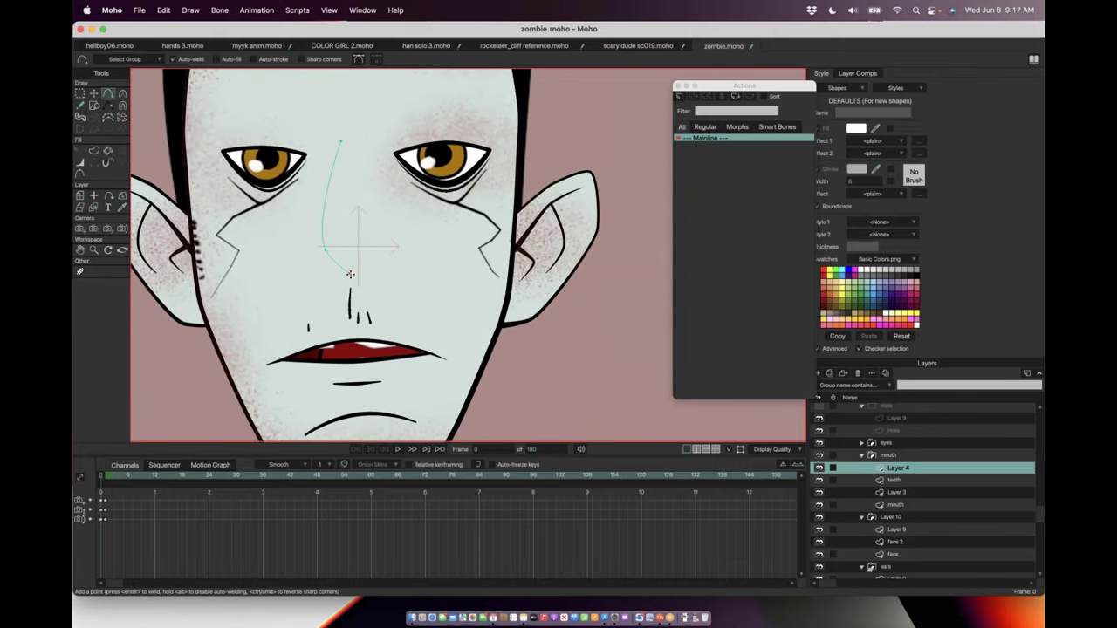
Step: Give the nose curve a black stroke and move its layer out of the mouth group, directly above it
click(108, 150)
click(321, 199)
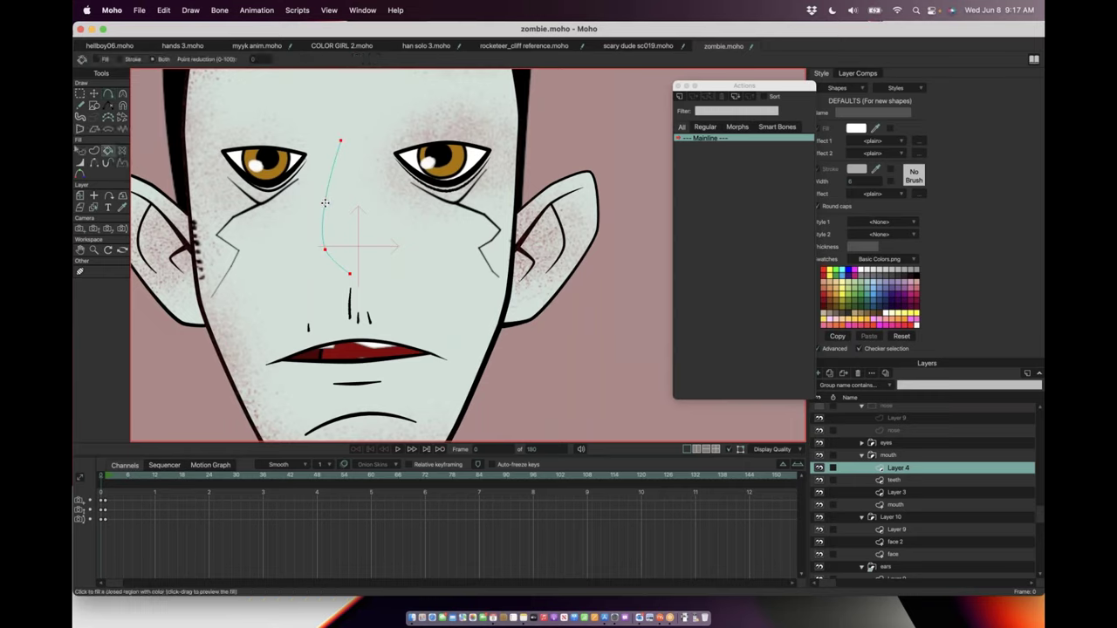
click(80, 150)
click(329, 203)
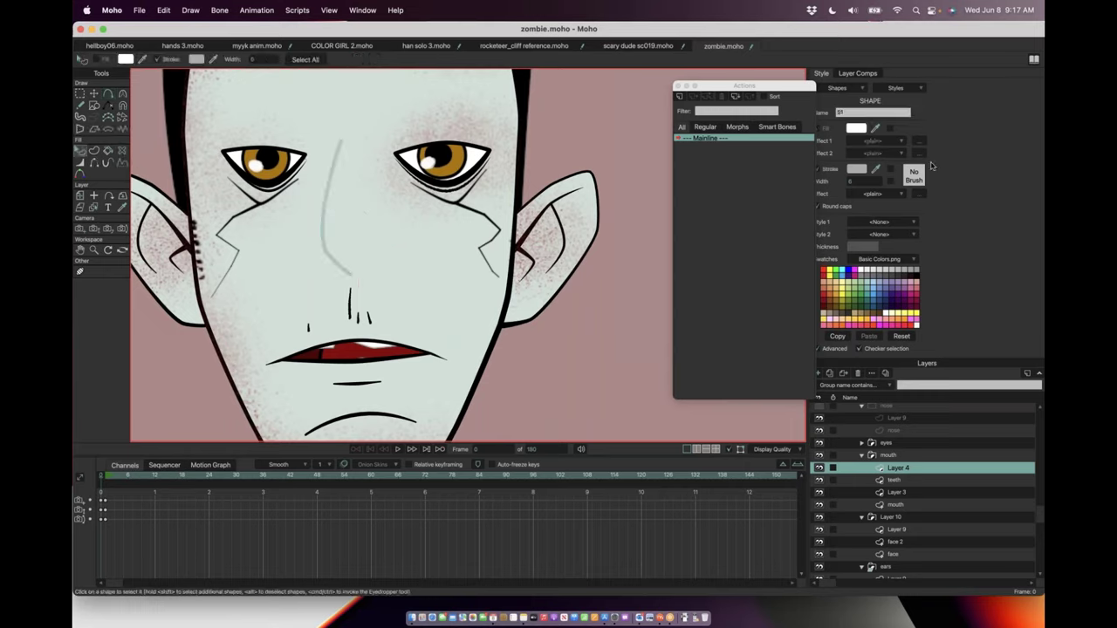
click(855, 170)
click(655, 395)
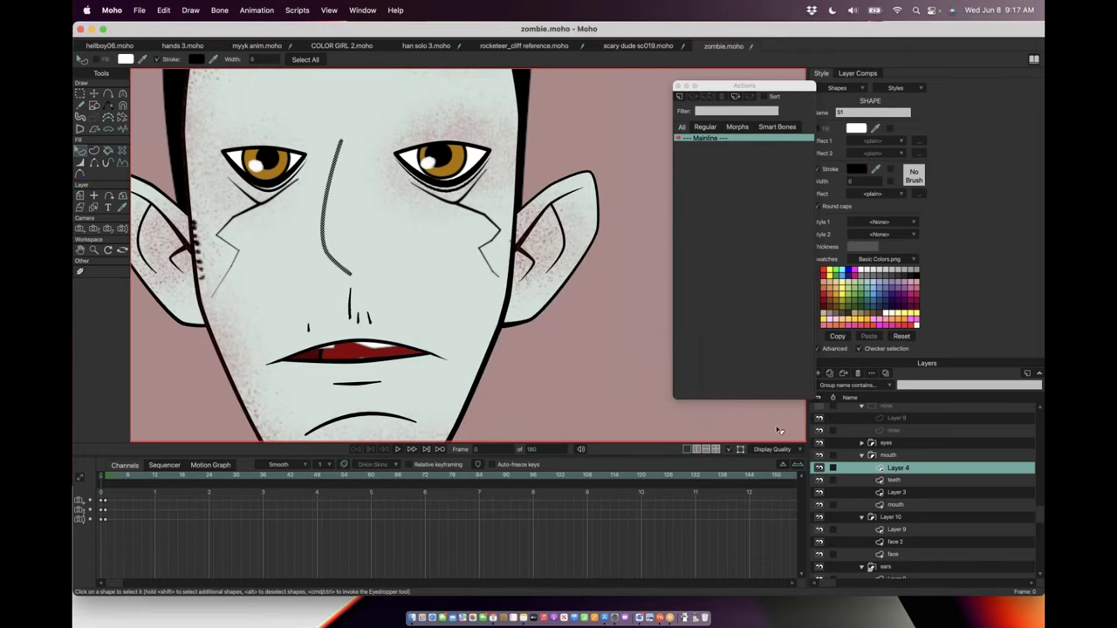
drag(896, 461, 890, 451)
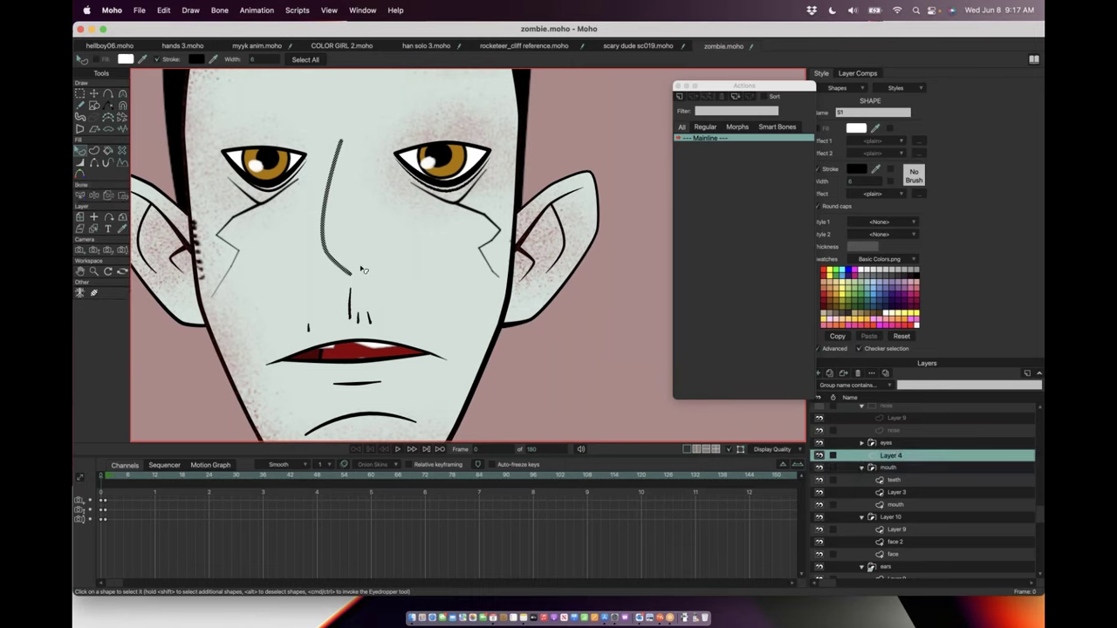
click(417, 329)
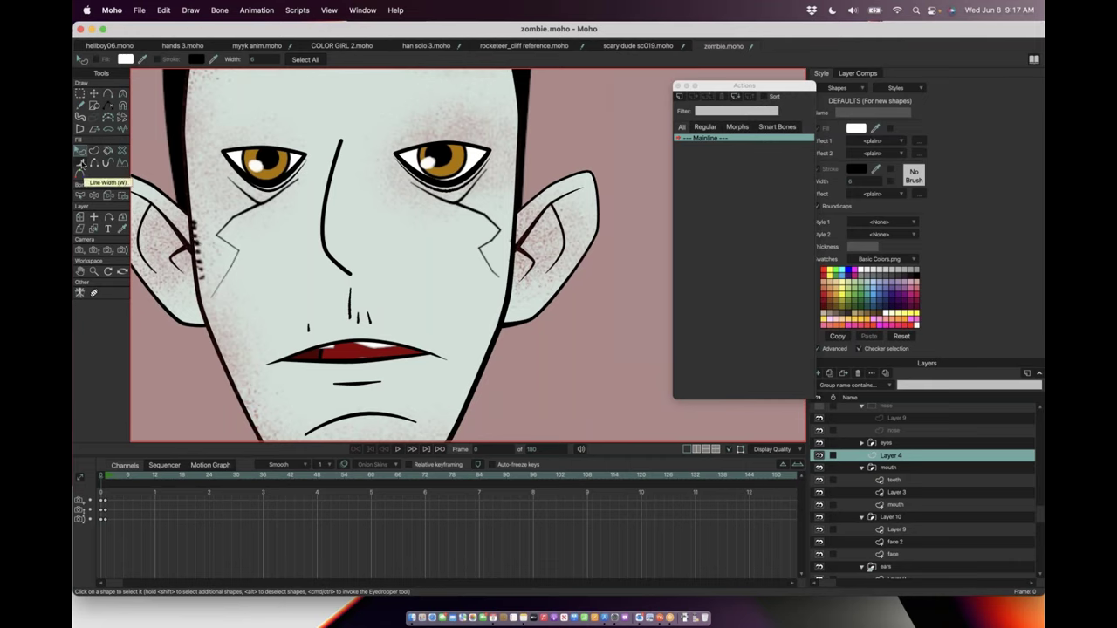
Step: Reshape the nose curve with Transform Points by moving its three points across so it bulges toward the opposite side of the face
click(108, 94)
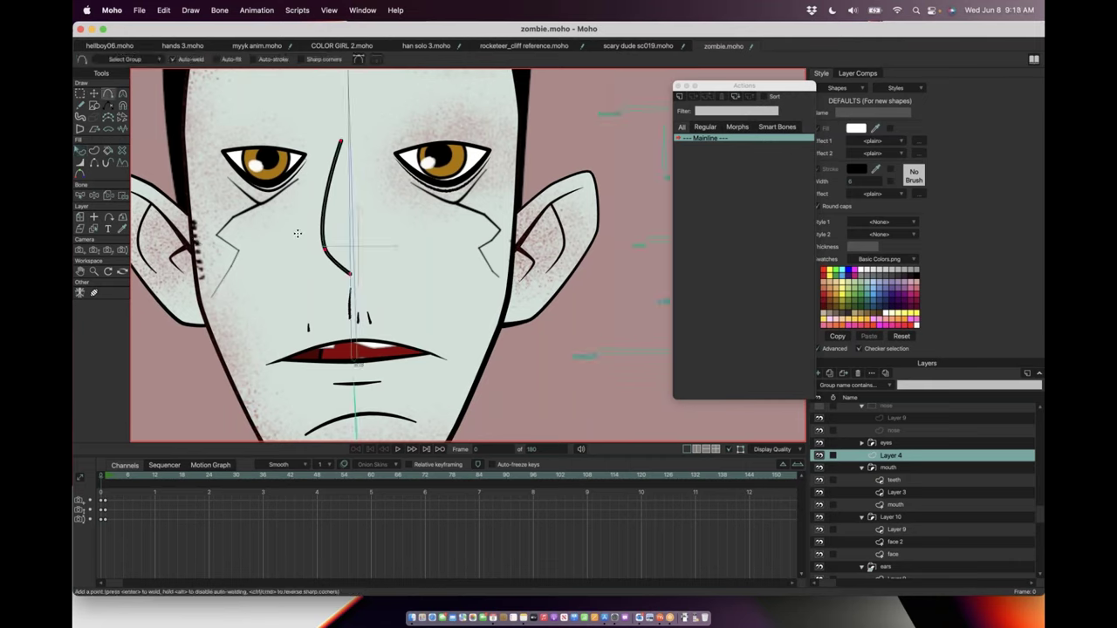
click(94, 94)
drag(324, 249, 410, 252)
drag(350, 274, 377, 274)
drag(342, 141, 375, 148)
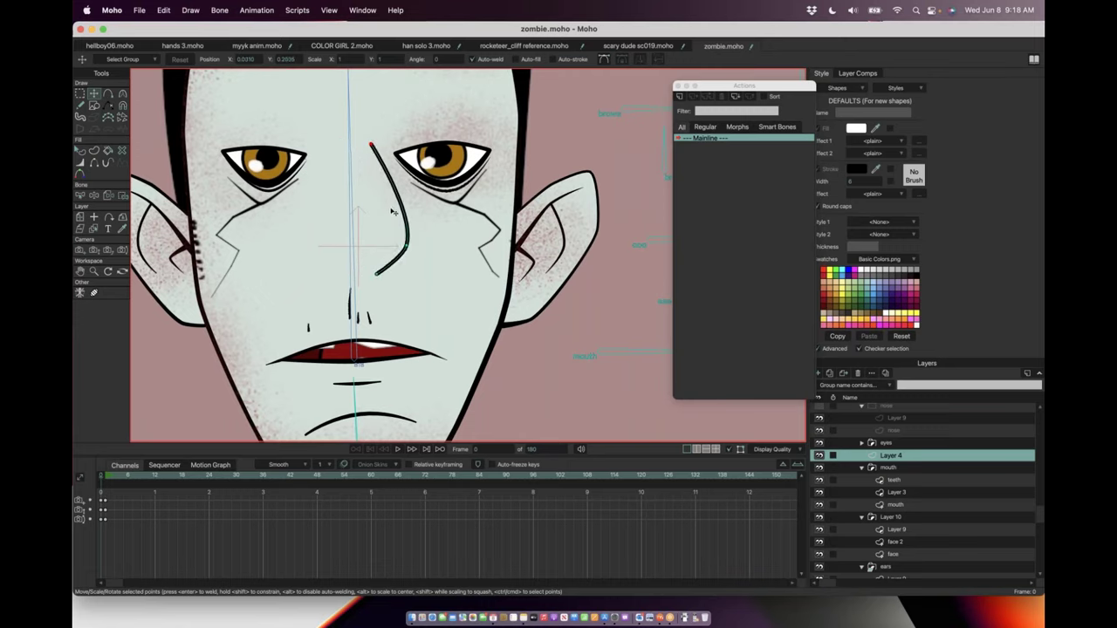
drag(408, 249, 404, 259)
Step: Taper the nose curve by thinning its lower and upper end points with Line Width
click(376, 274)
click(79, 162)
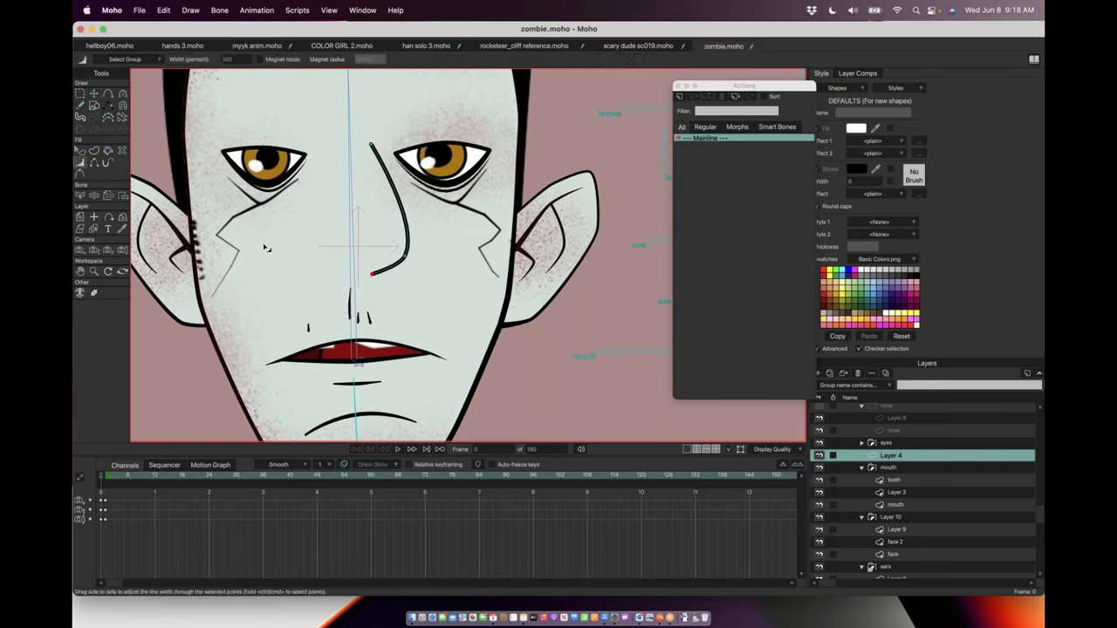
drag(376, 281, 370, 279)
click(376, 149)
drag(369, 149, 365, 151)
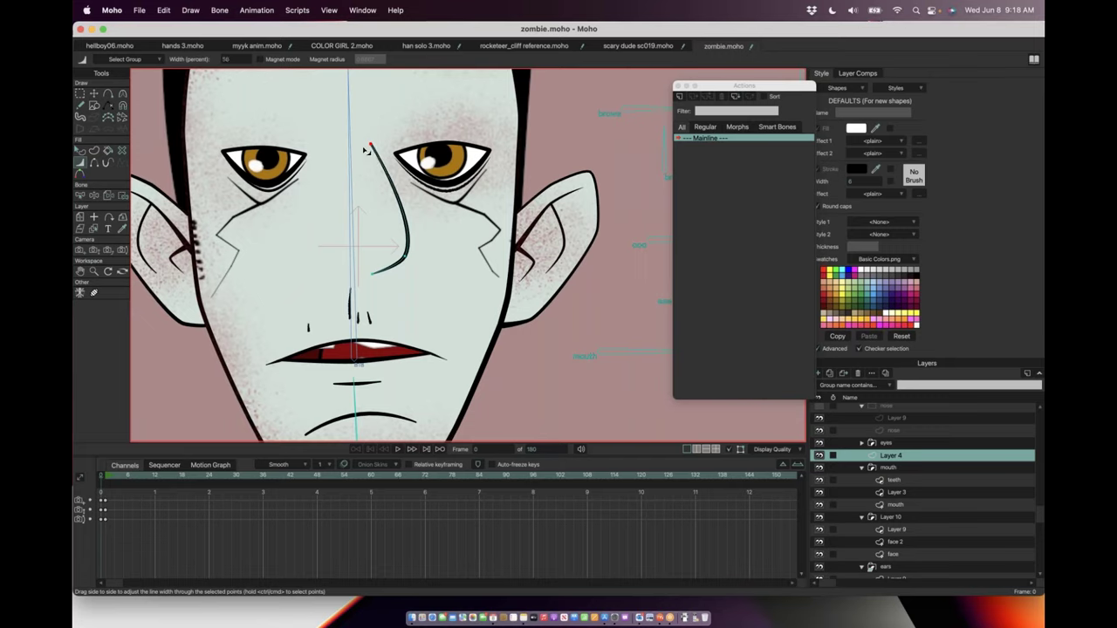
Step: Select the two points around the nose tip and tighten the bend between them with Curvature
mouse_move(414, 261)
mouse_down()
mouse_move(424, 265)
mouse_move(416, 236)
mouse_move(398, 271)
mouse_up()
click(122, 93)
click(390, 262)
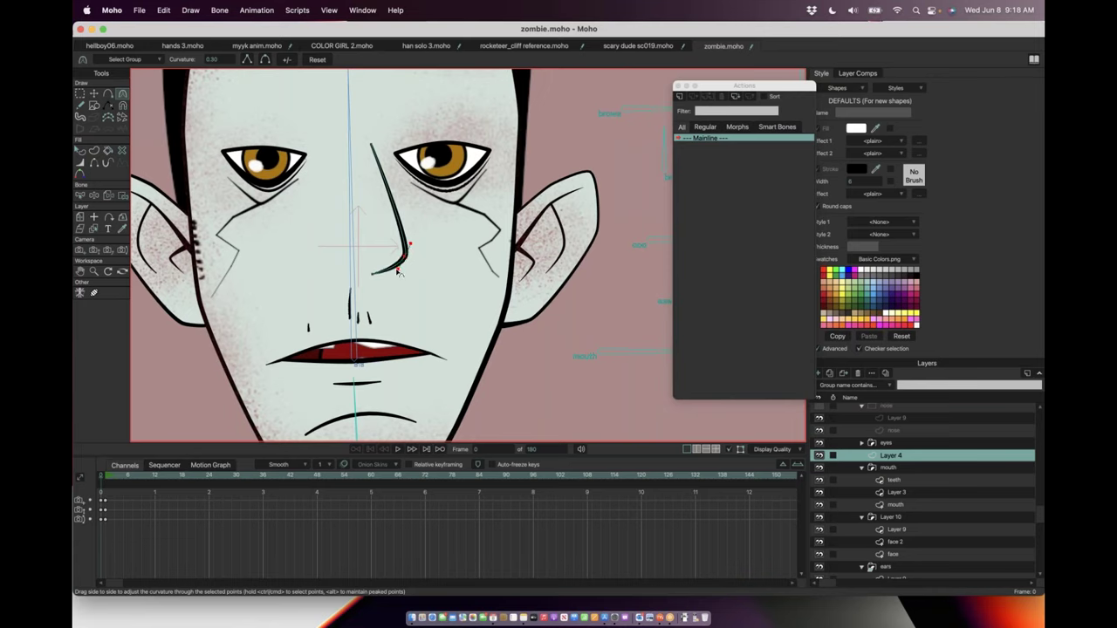
Step: Add extra points along the nose bridge and underside with Add Point, and refine the profile with Transform Points
click(108, 93)
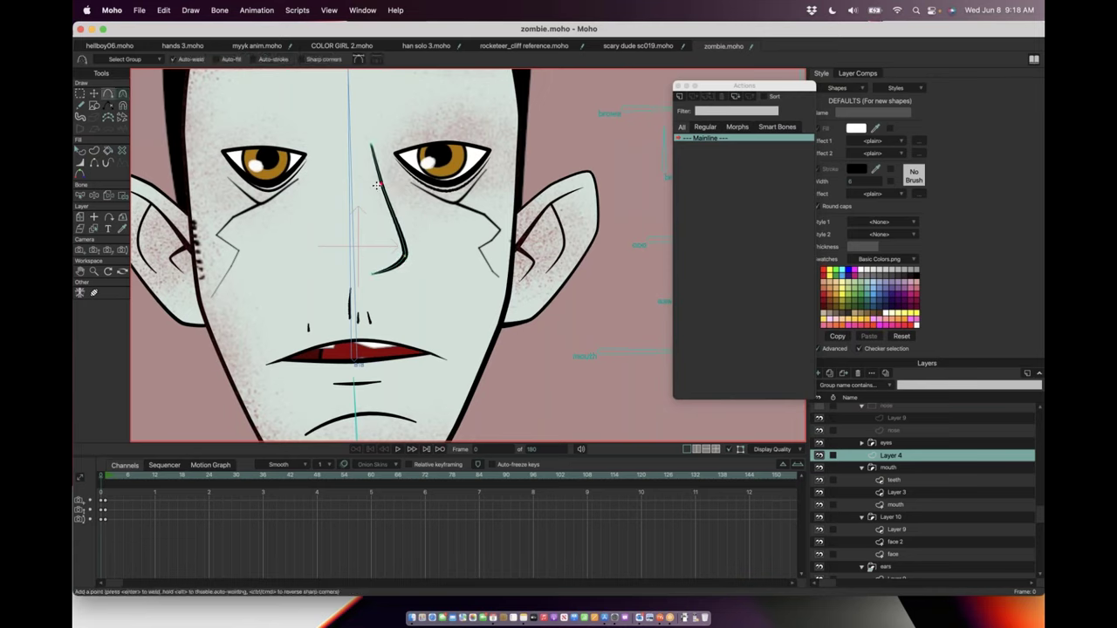
drag(375, 182, 377, 162)
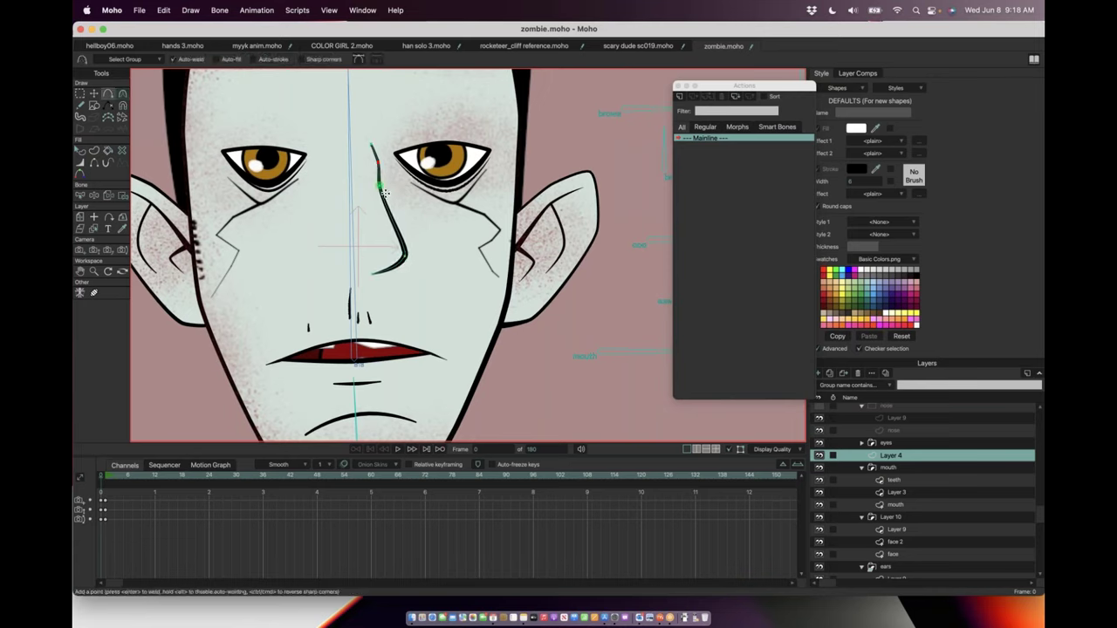
click(399, 264)
drag(389, 272, 366, 280)
click(94, 94)
click(366, 275)
click(394, 230)
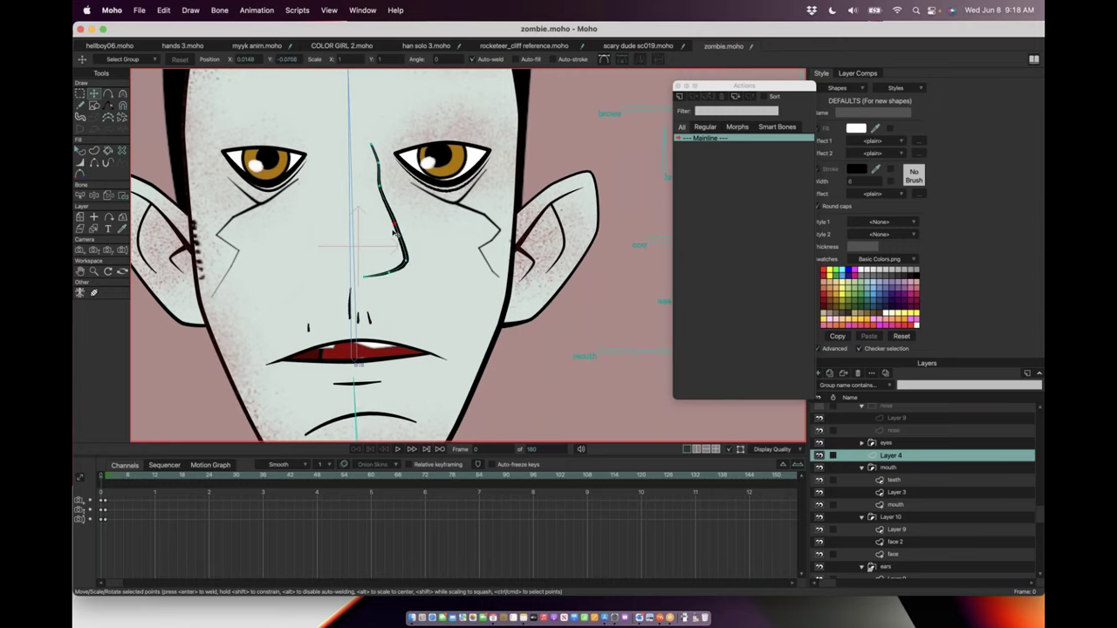
click(372, 145)
Step: Undo all the nose curve edits and the new layer's creation, back to the selected teeth layer
scroll(482, 335, down, 3)
key(super+z)
key(super+z)
key(super+z)
key(super+z)
key(super+z)
key(super+z)
key(super+z)
key(super+z)
key(super+z)
key(super+z)
key(super+z)
key(super+z)
key(super+z)
key(super+z)
key(super+z)
key(super+z)
key(super+z)
key(super+z)
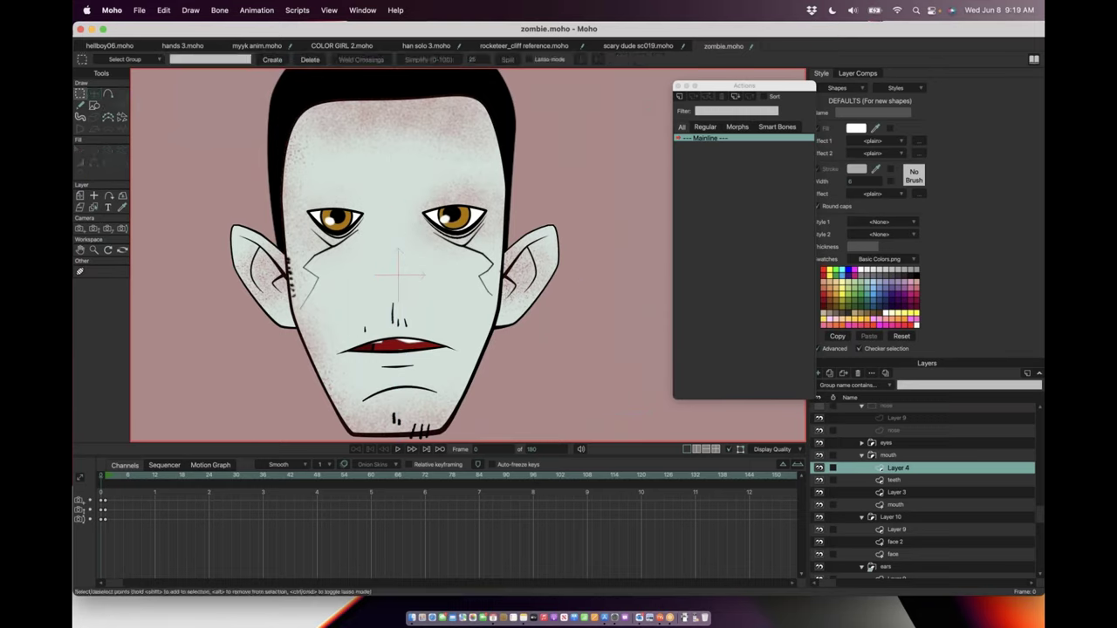
key(super+z)
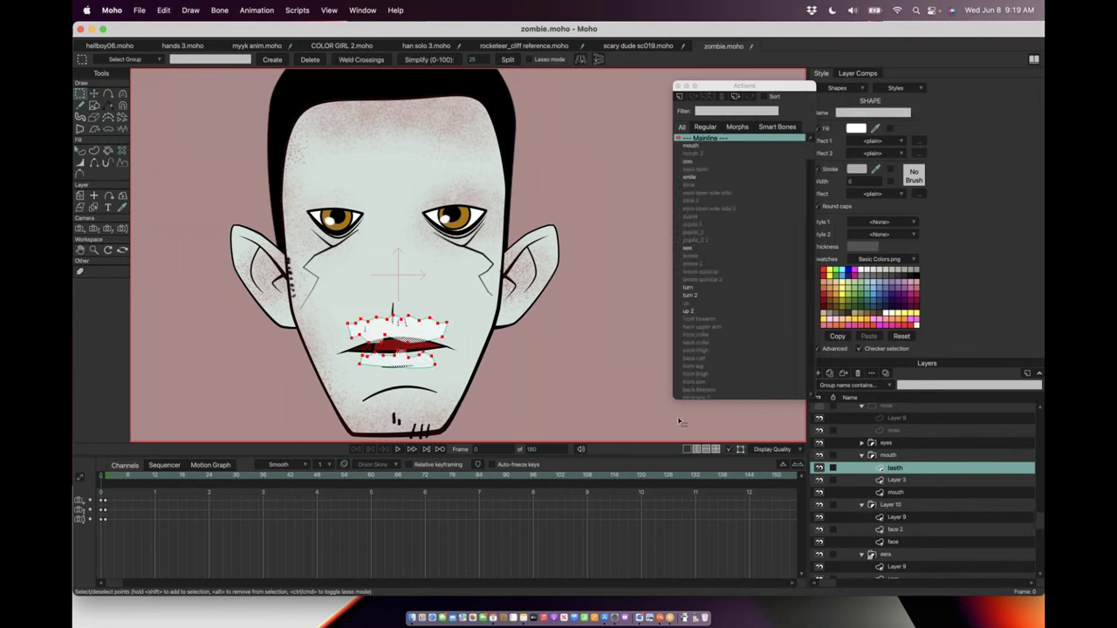
Step: Examine the teeth shapes around the mouth, and expand the eyes group to show its layers
scroll(395, 347, up, 4)
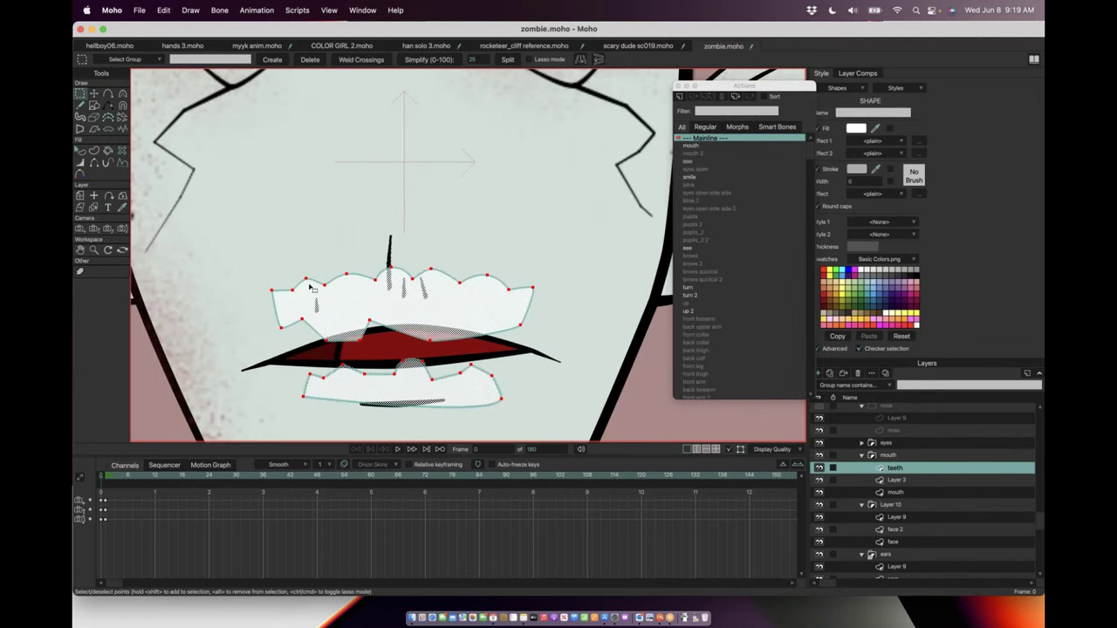
scroll(390, 376, down, 3)
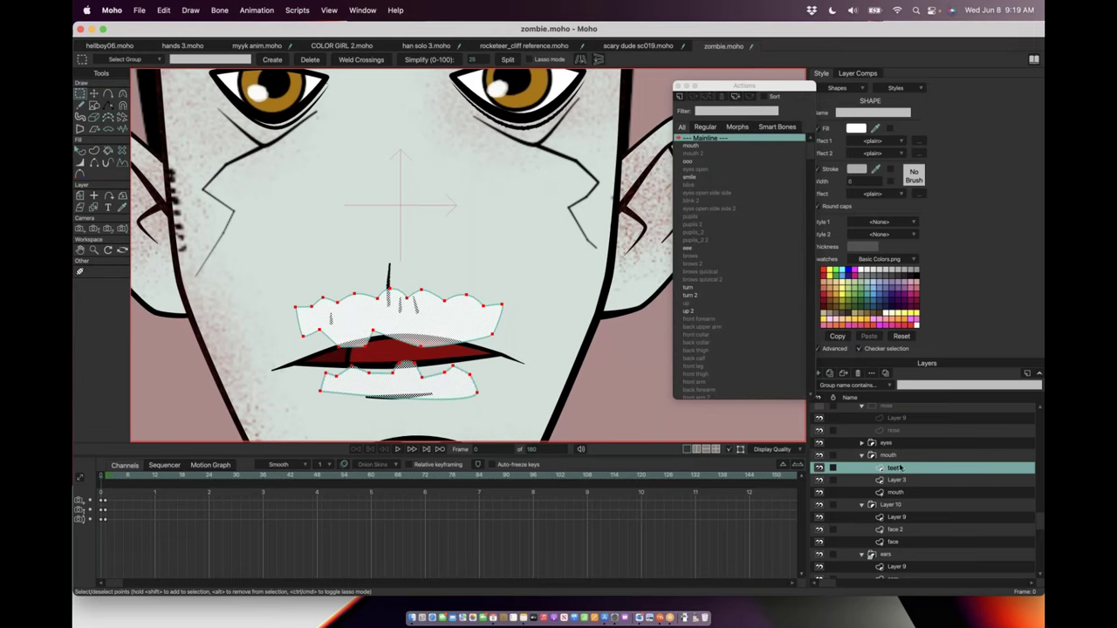
click(881, 444)
click(861, 444)
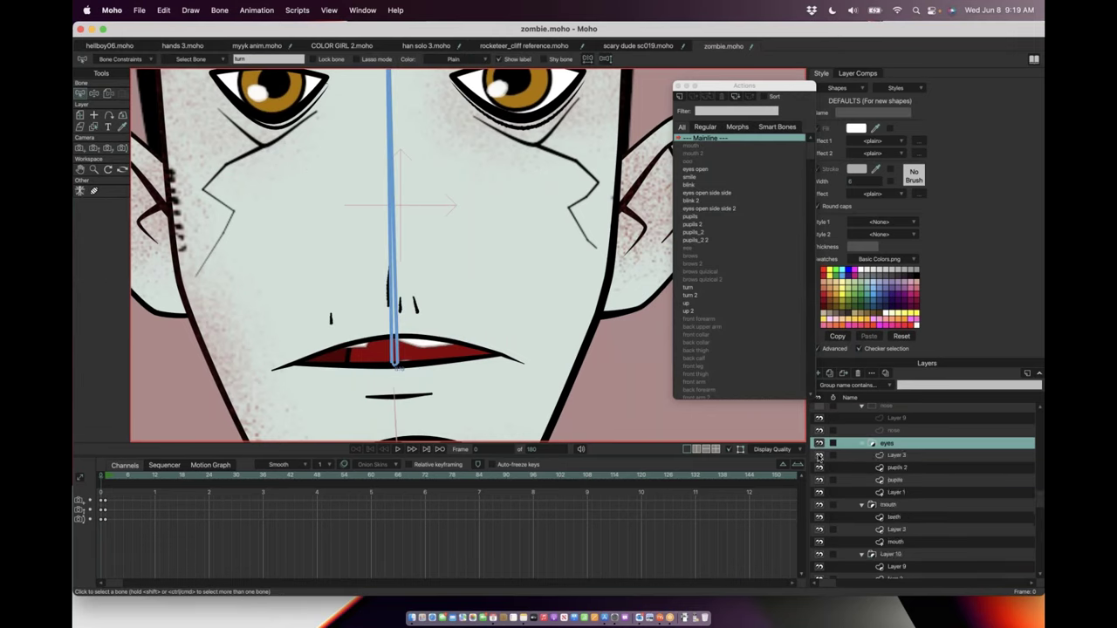
Step: Make the head's hidden nose, brows and bangs groups visible
scroll(425, 268, down, 3)
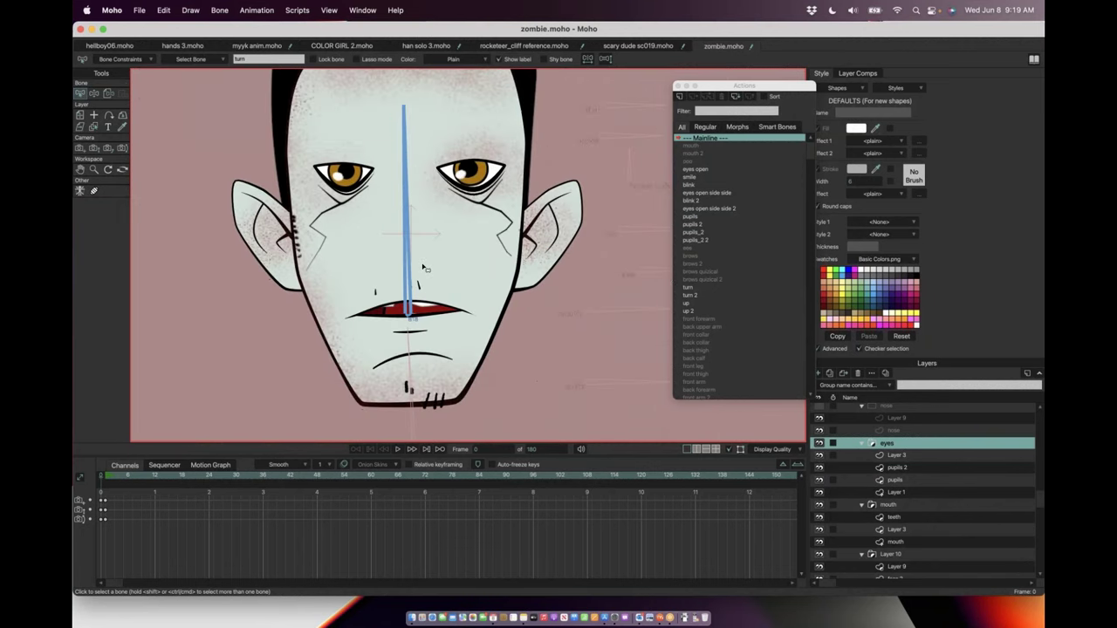
drag(461, 231, 481, 274)
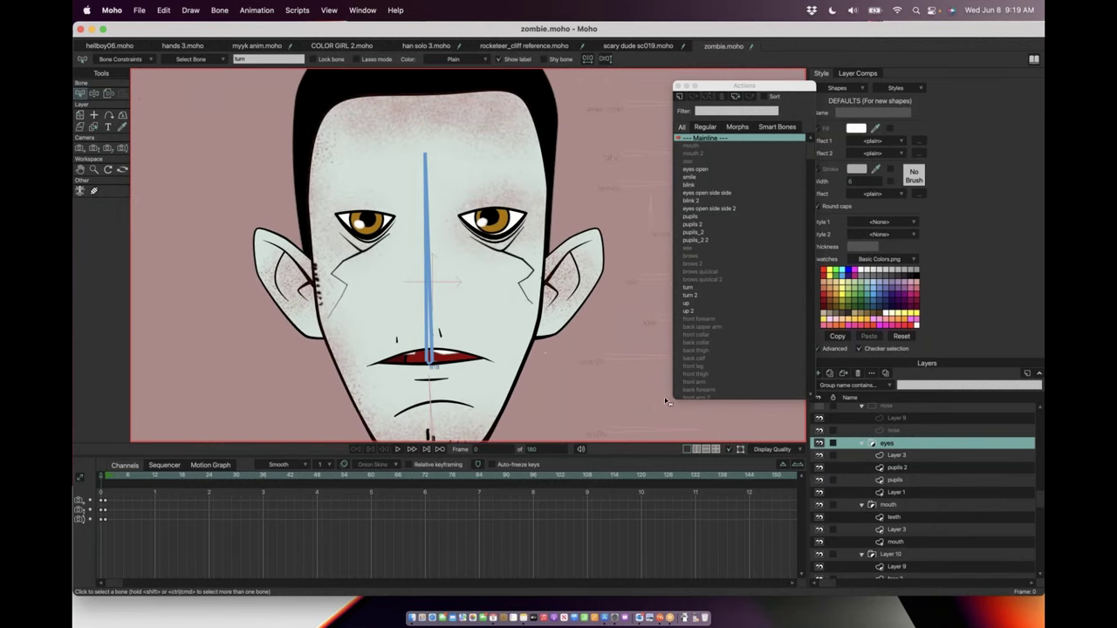
scroll(825, 454, up, 1)
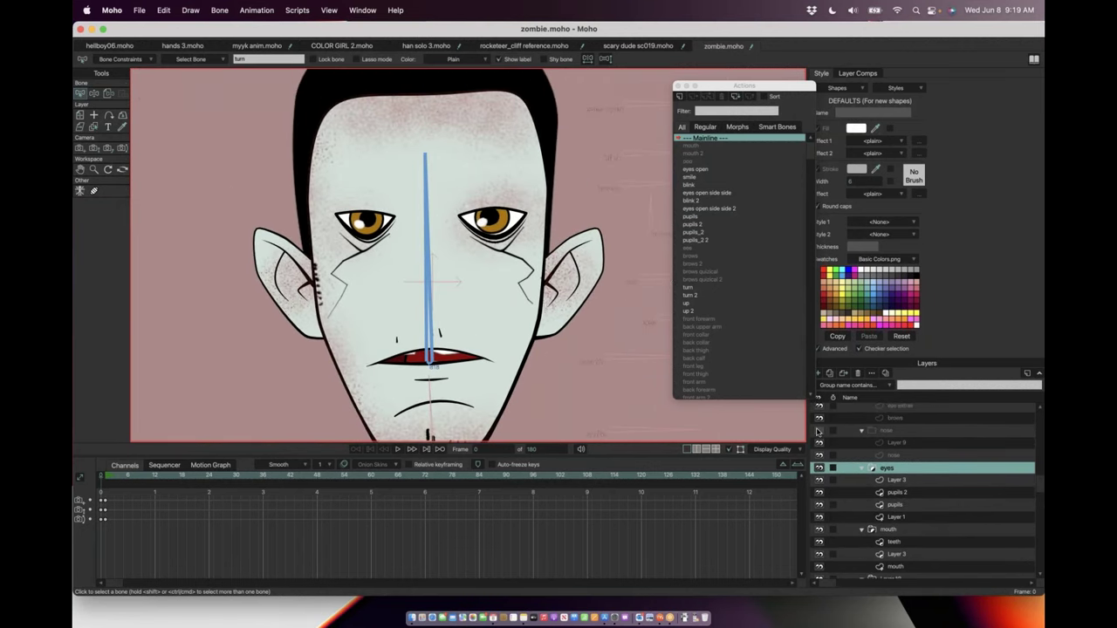
click(819, 431)
scroll(832, 443, up, 3)
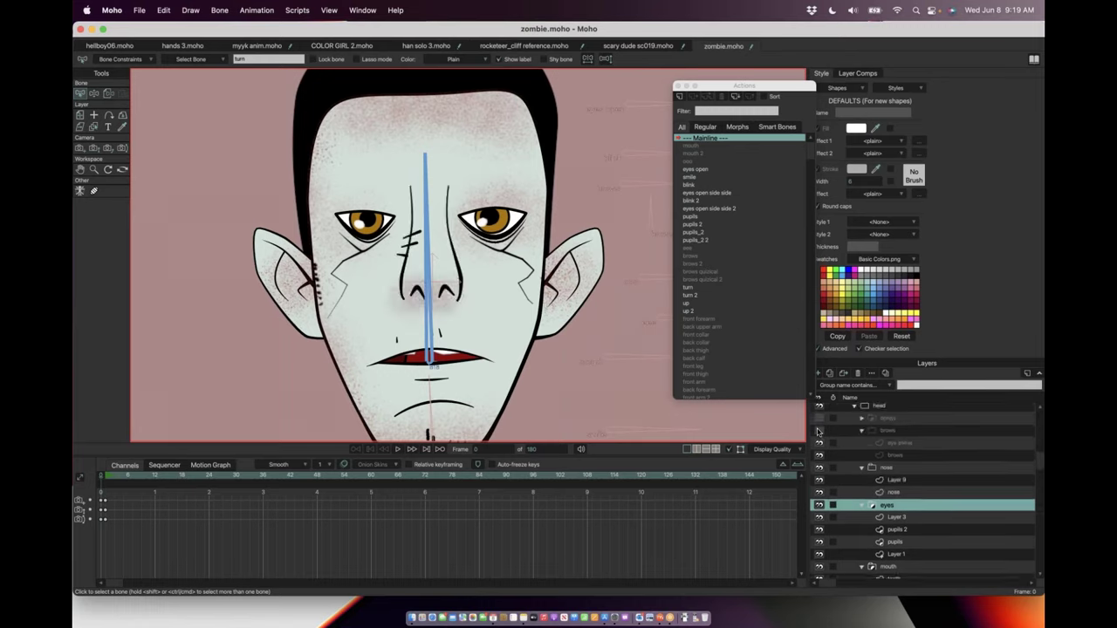
click(818, 431)
click(819, 419)
Step: Select the SHELF GUY 2 bone layer and activate Manipulate Bones with the face controls in view
drag(466, 285, 358, 298)
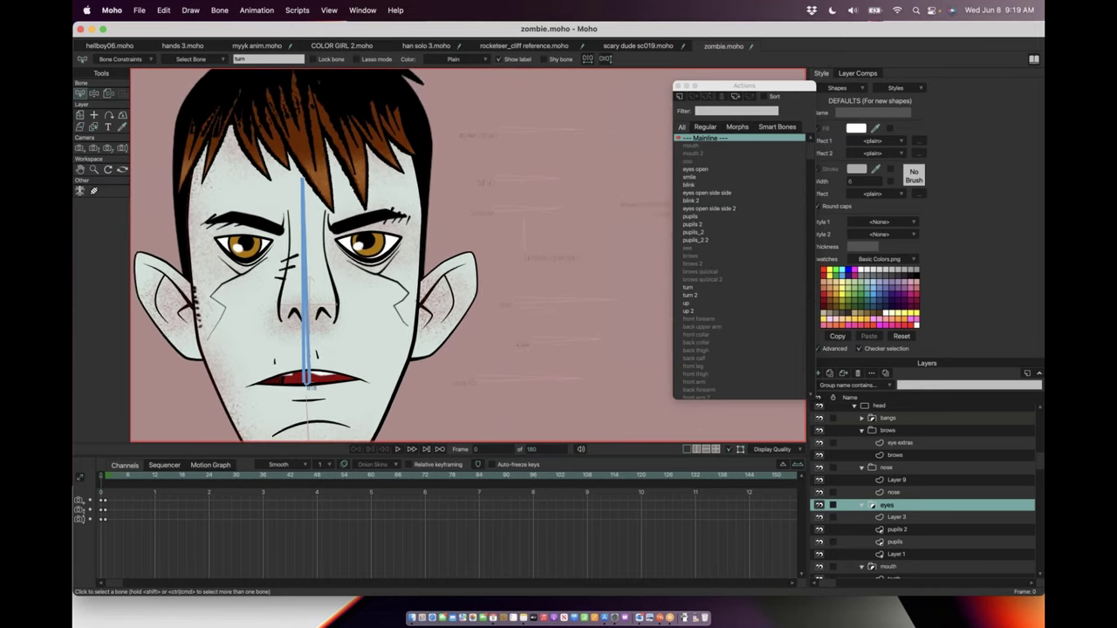
scroll(541, 346, down, 3)
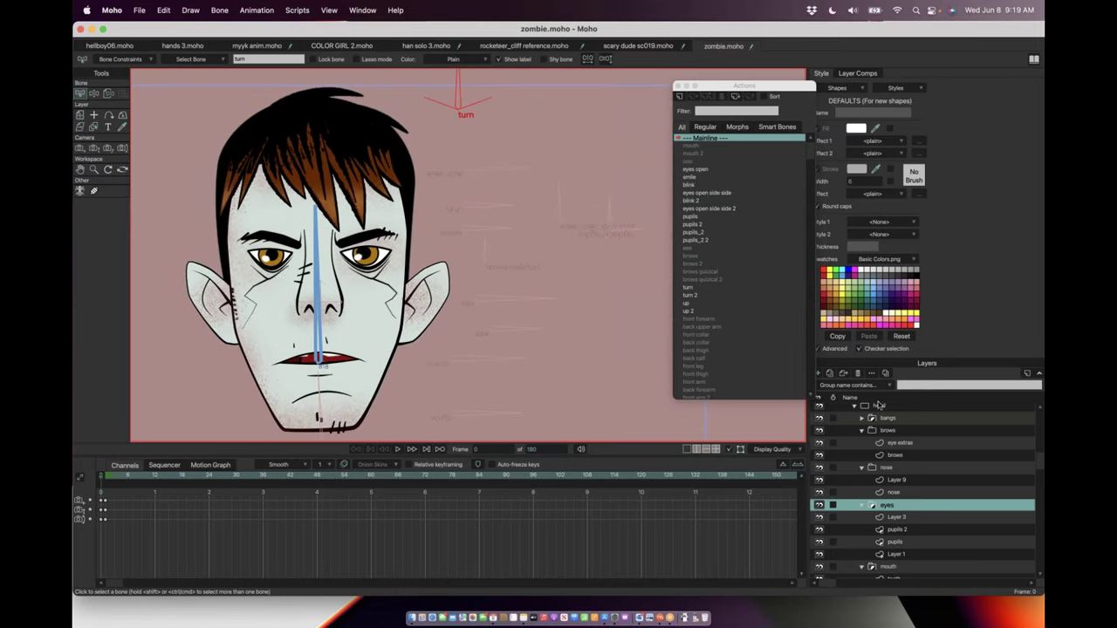
scroll(887, 423, up, 2)
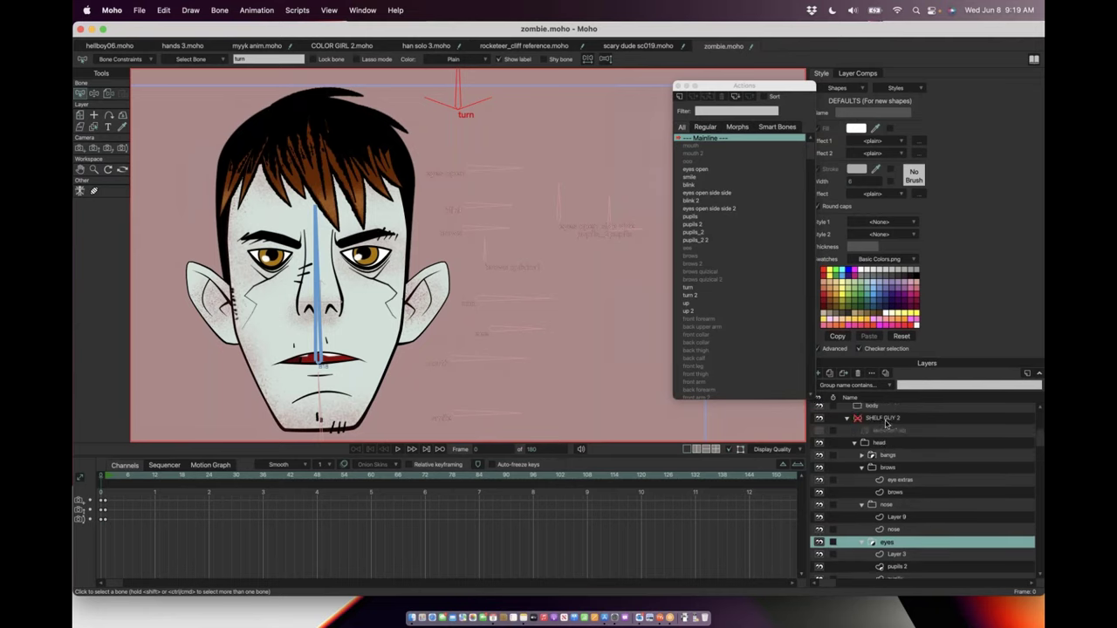
click(885, 421)
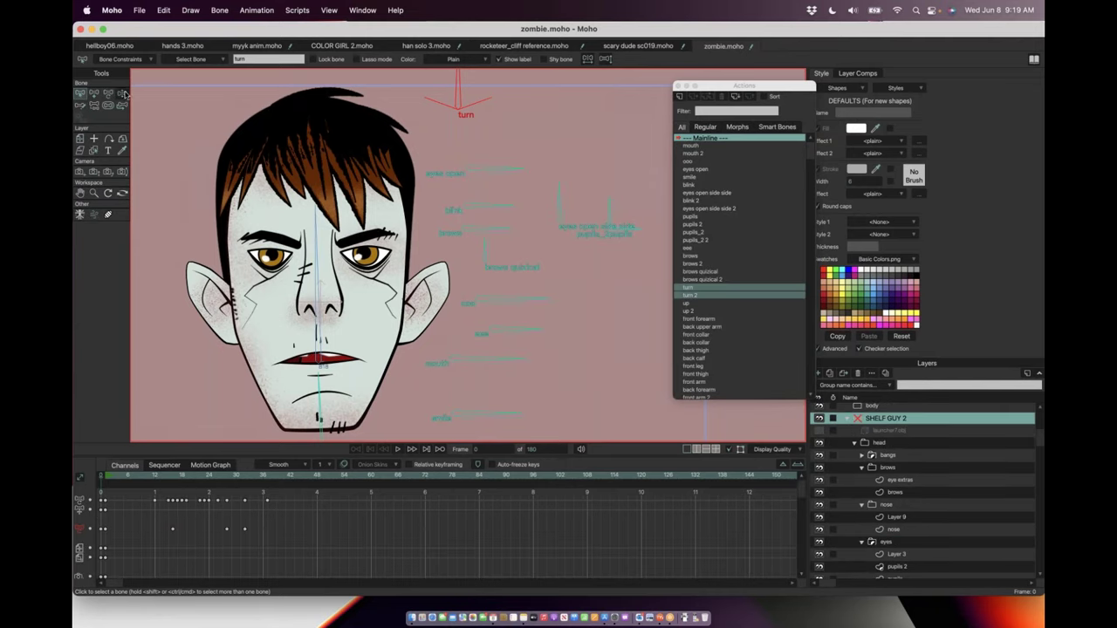
drag(416, 264, 418, 266)
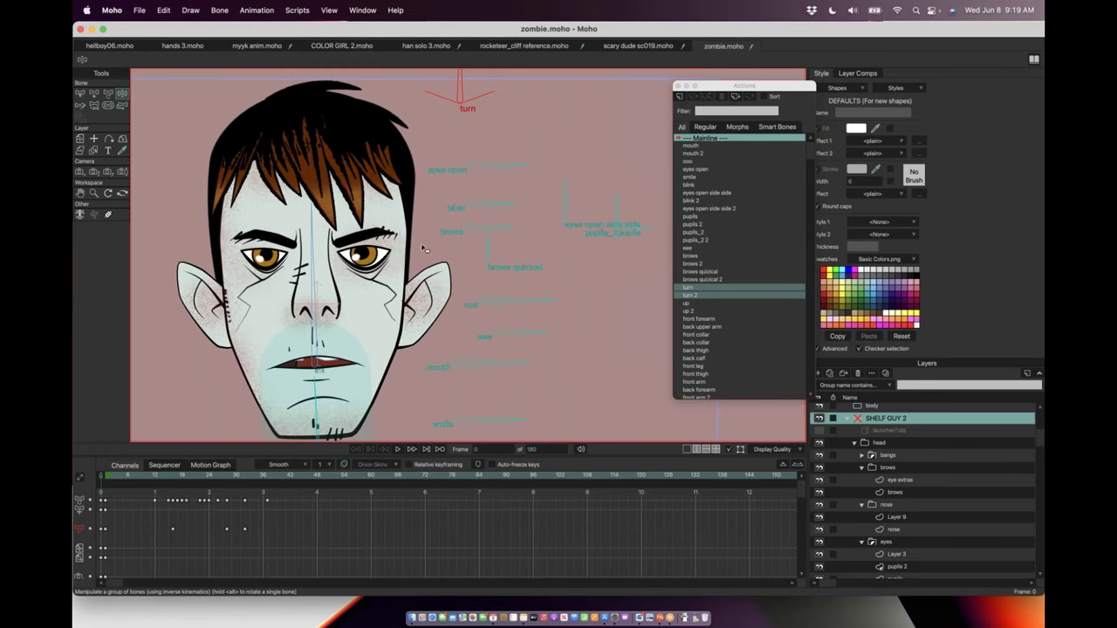
scroll(435, 237, up, 2)
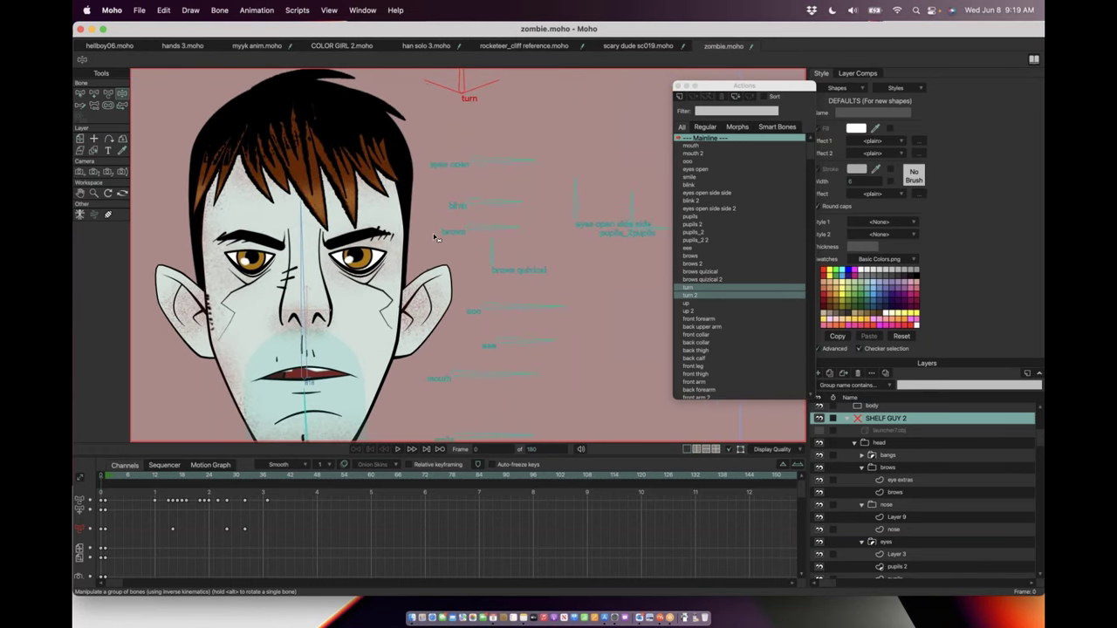
scroll(486, 281, up, 2)
Step: Swing the brows and blink bones beside the head to check how they drive the eyebrows and eyelids
mouse_move(503, 228)
mouse_down()
mouse_move(477, 176)
mouse_move(475, 205)
mouse_move(484, 196)
mouse_move(486, 209)
mouse_move(475, 252)
mouse_move(491, 225)
mouse_move(475, 232)
mouse_move(479, 216)
mouse_move(485, 226)
mouse_move(471, 219)
mouse_move(479, 247)
mouse_move(486, 220)
mouse_up()
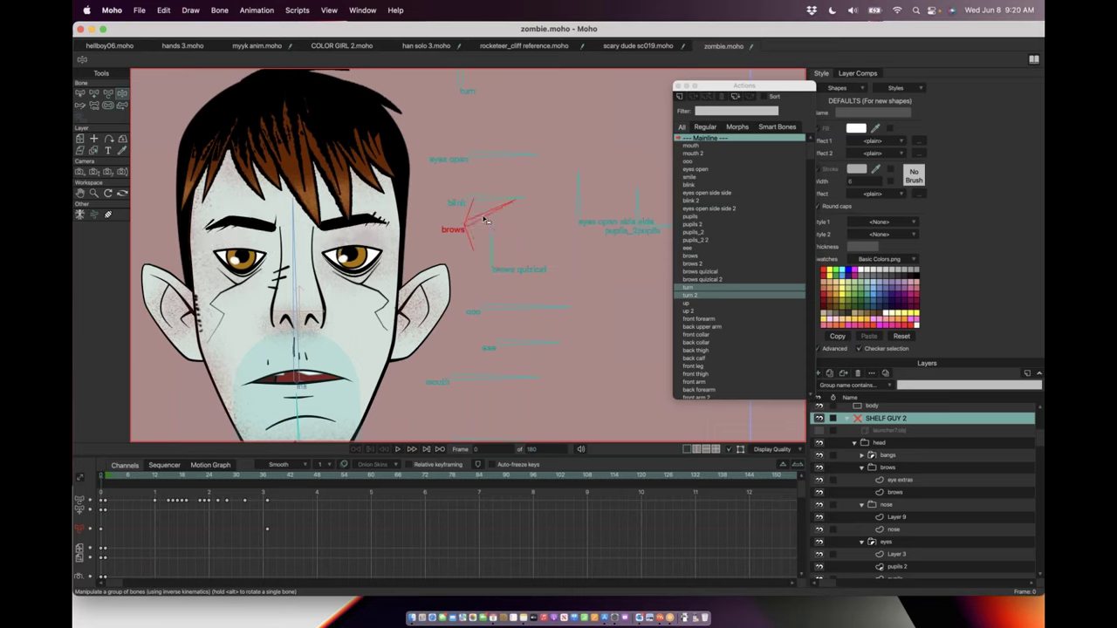
drag(486, 220, 489, 191)
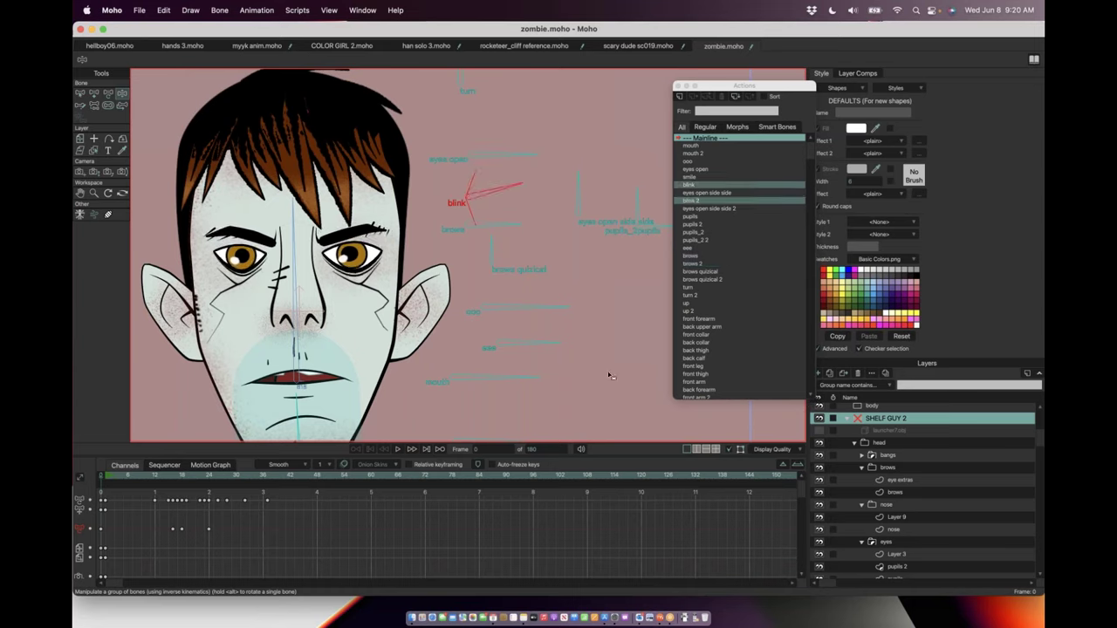
mouse_move(511, 193)
mouse_down()
mouse_move(494, 159)
mouse_move(495, 215)
mouse_move(524, 197)
mouse_up()
Step: Open the blink smart bone action and scrub its timeline toward frame 96 to examine the eyelid movement
double_click(687, 186)
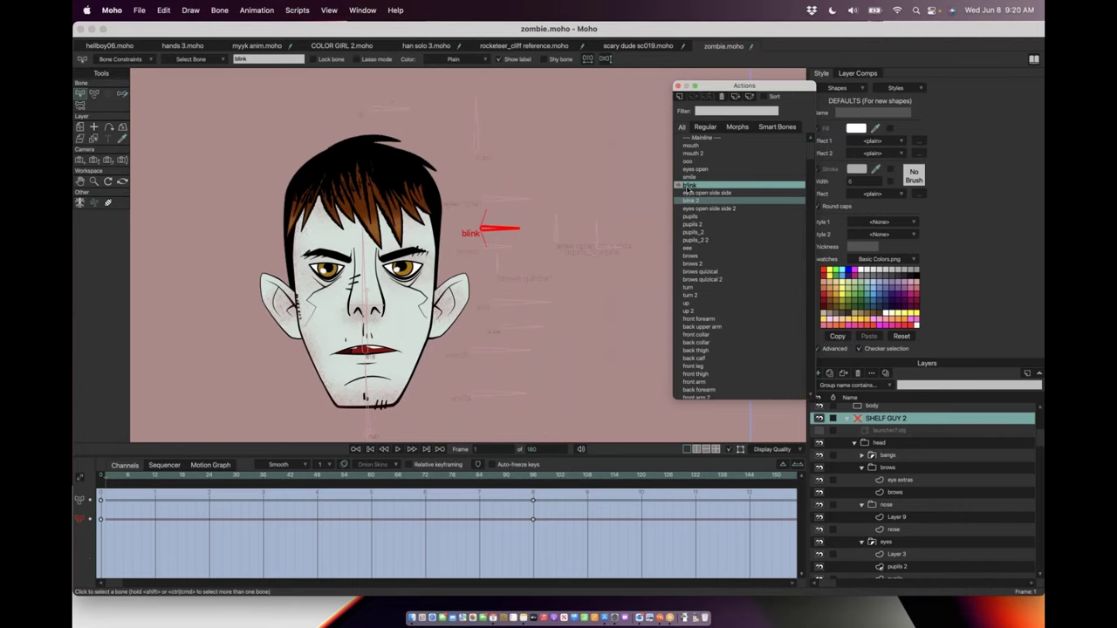
scroll(401, 313, up, 5)
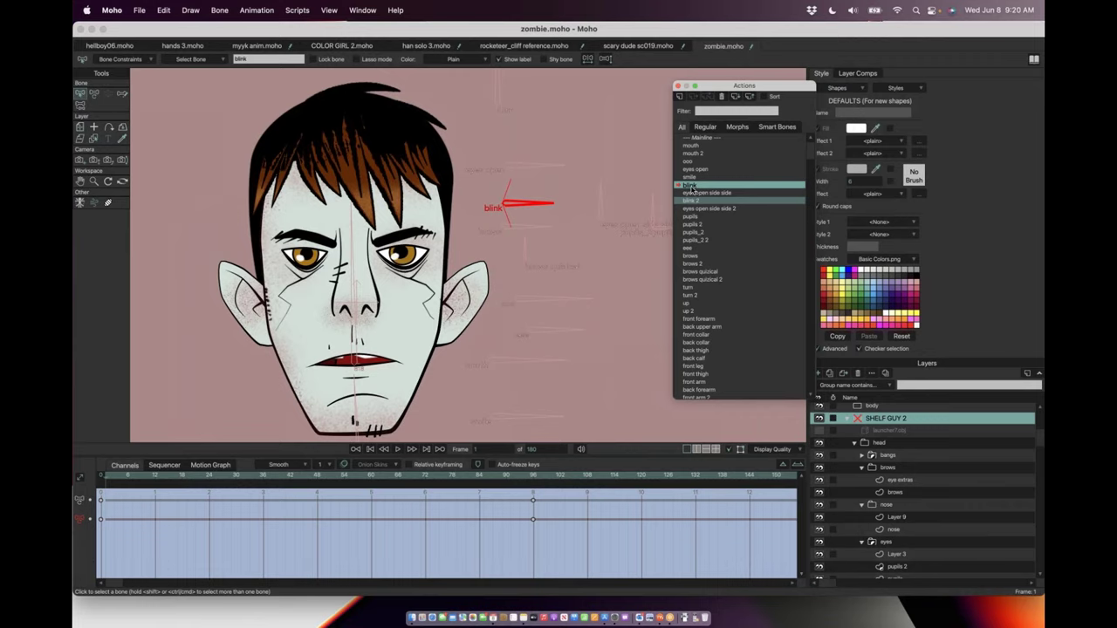
click(105, 479)
drag(108, 478, 529, 501)
drag(398, 497, 499, 515)
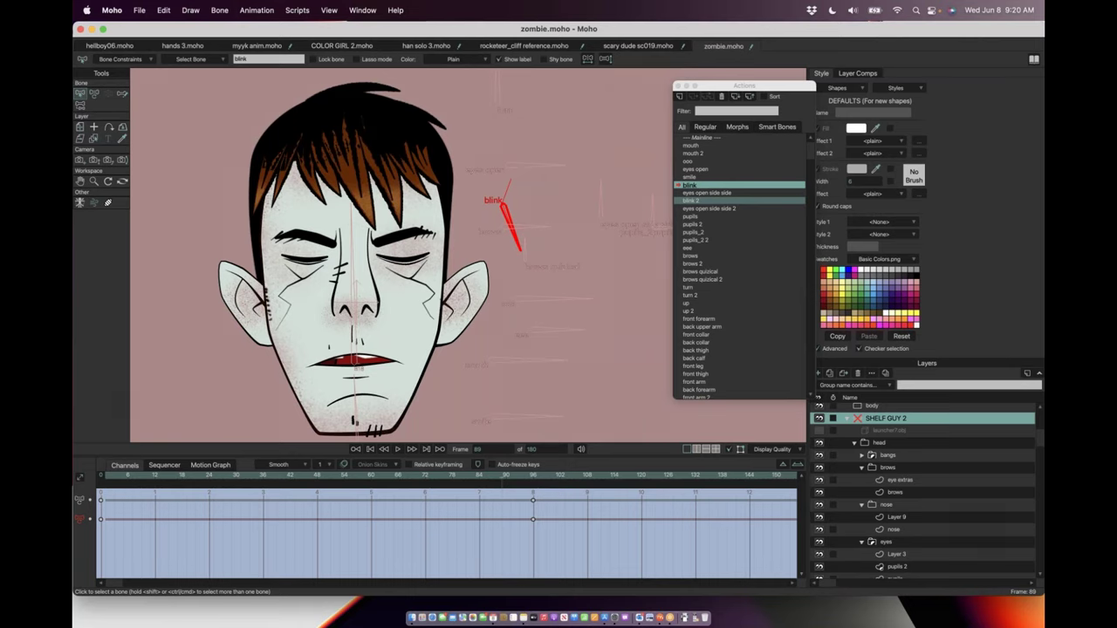
Step: Open the blink 2 action and scrub its timeline to frame 96 and back to examine the eye movement
double_click(687, 201)
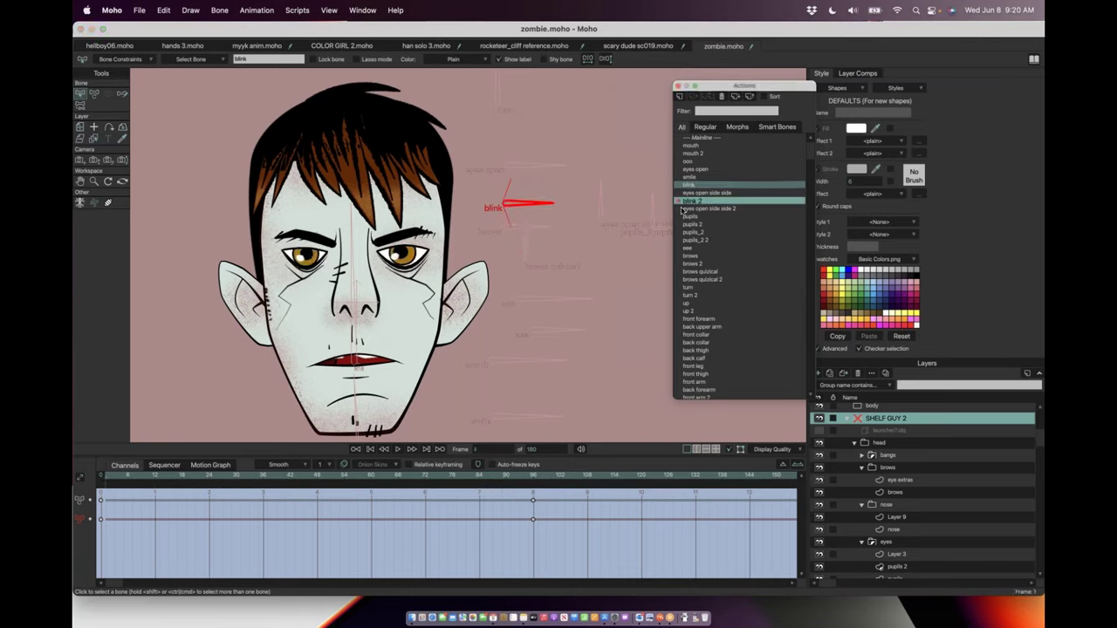
drag(111, 479, 535, 484)
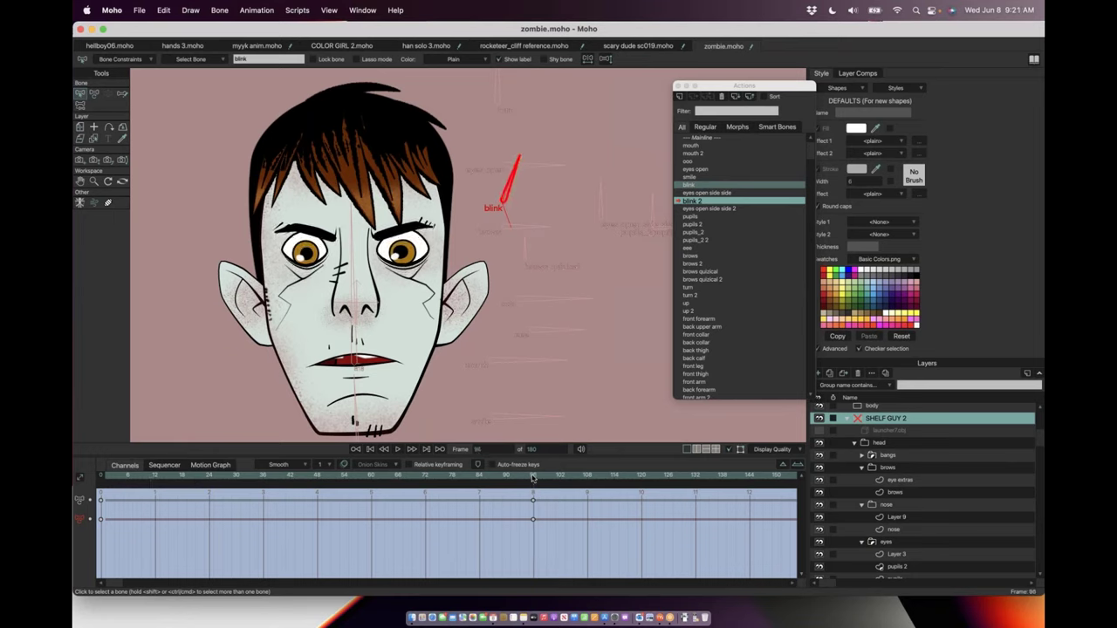
drag(529, 478, 452, 473)
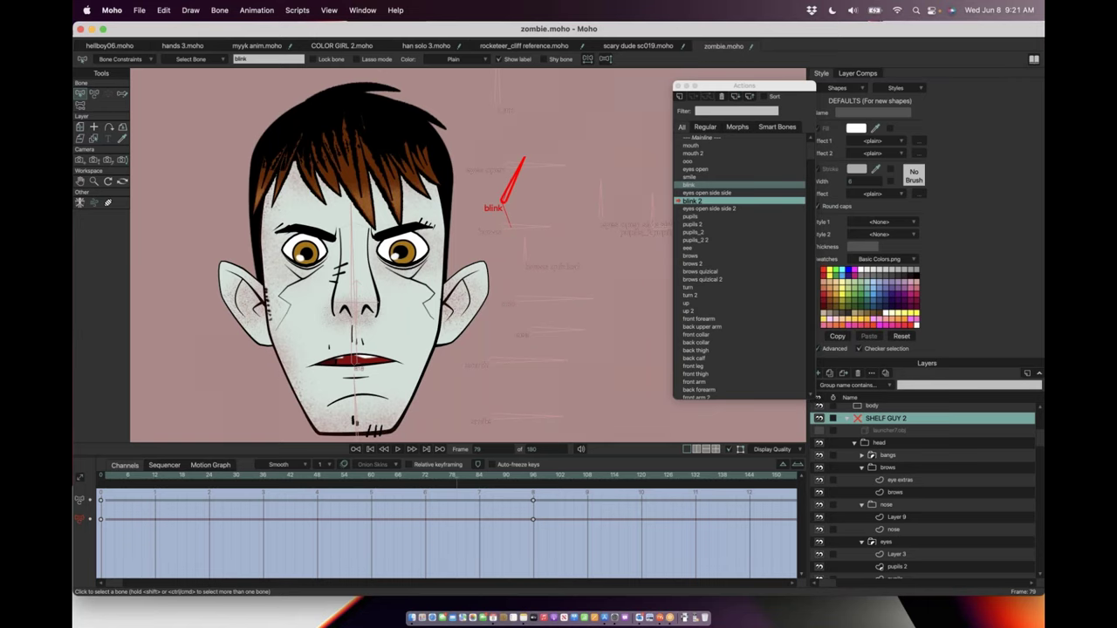
Step: Return to the Mainline action and frame the zombie's front-facing head at frame 0
double_click(698, 138)
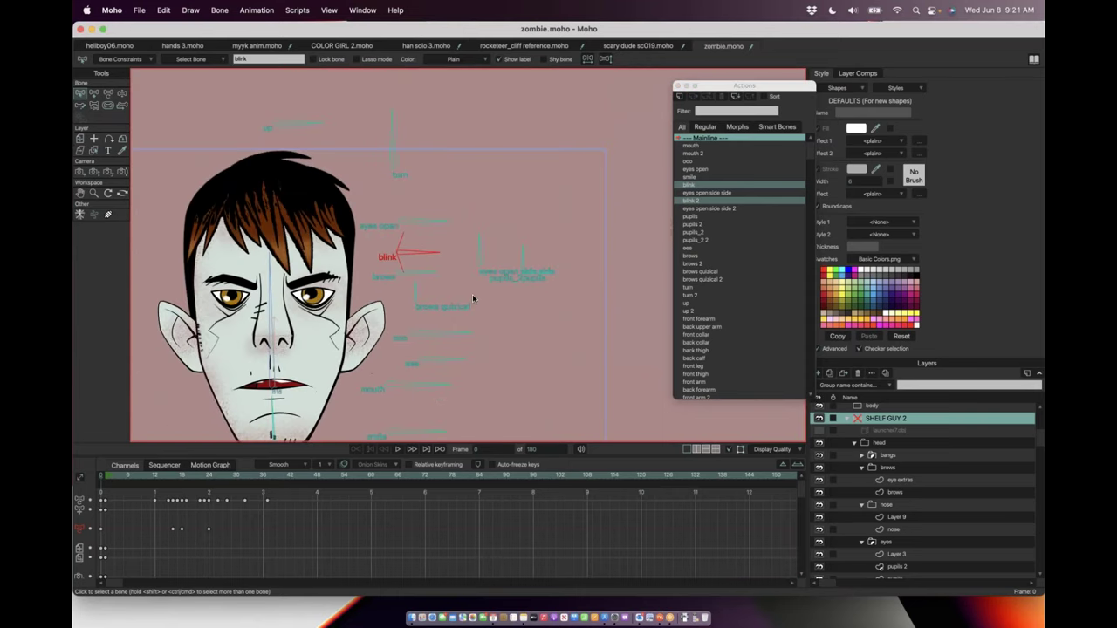
key(Right)
key(Right)
drag(273, 367, 329, 361)
drag(113, 478, 87, 479)
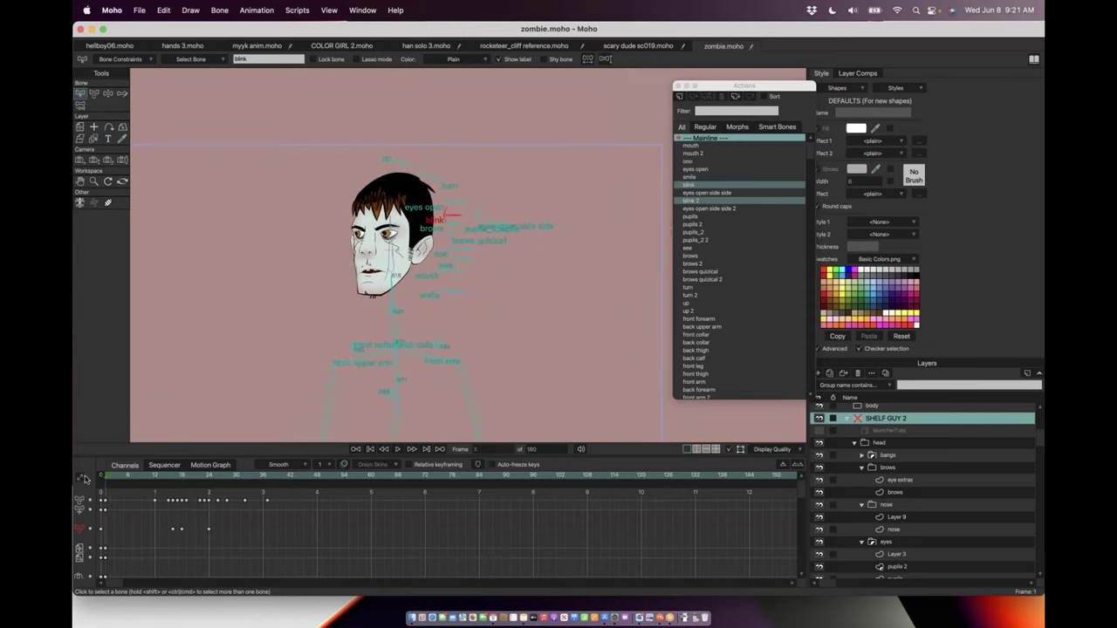
scroll(266, 387, up, 1)
drag(281, 373, 360, 321)
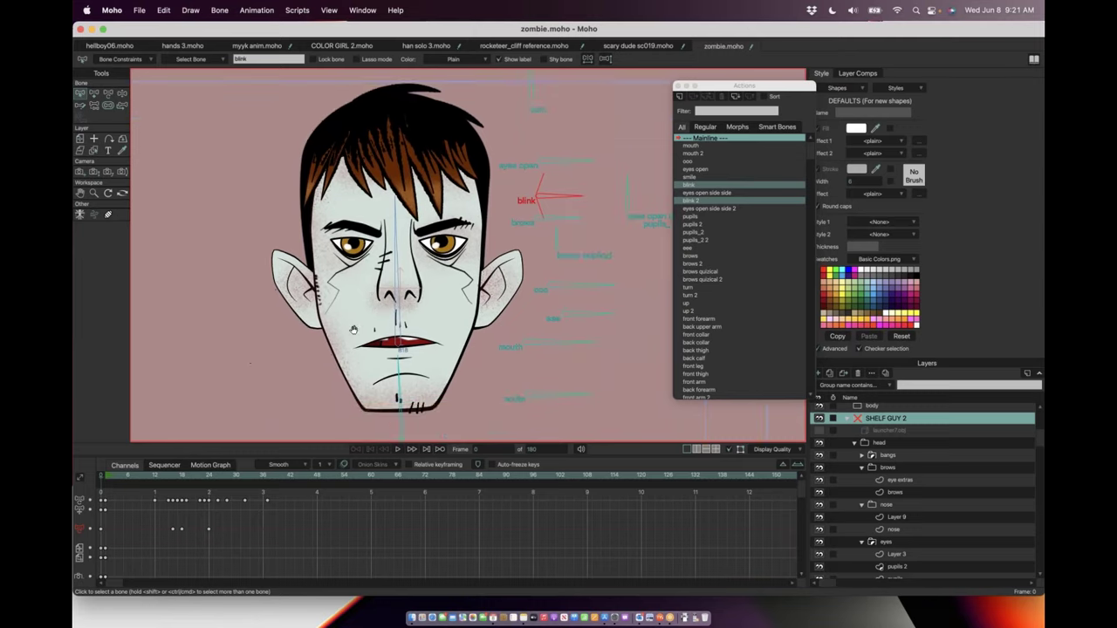
scroll(359, 321, up, 1)
Step: Rotate the blink and brows bones upward with Manipulate Bones to widen the eyes and raise the eyebrows
click(122, 94)
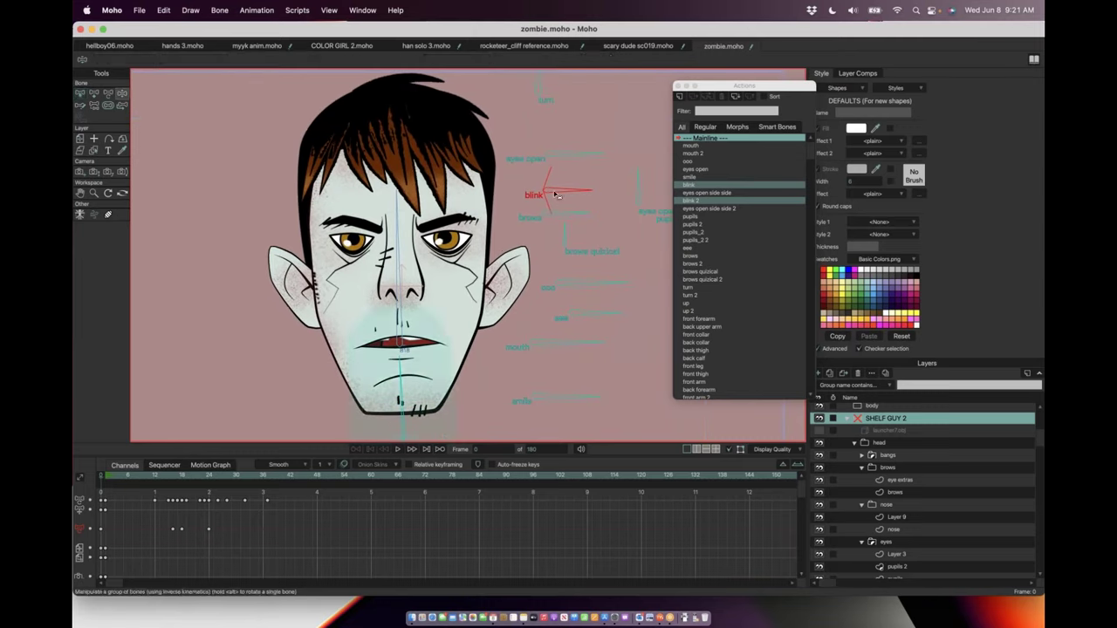
drag(572, 192, 542, 229)
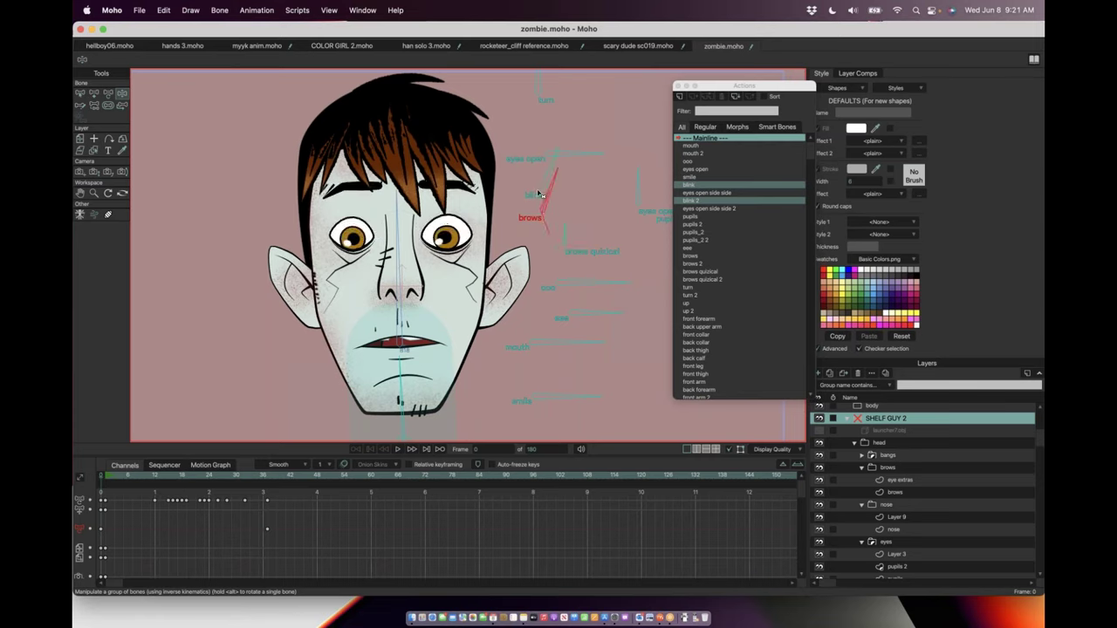
click(541, 218)
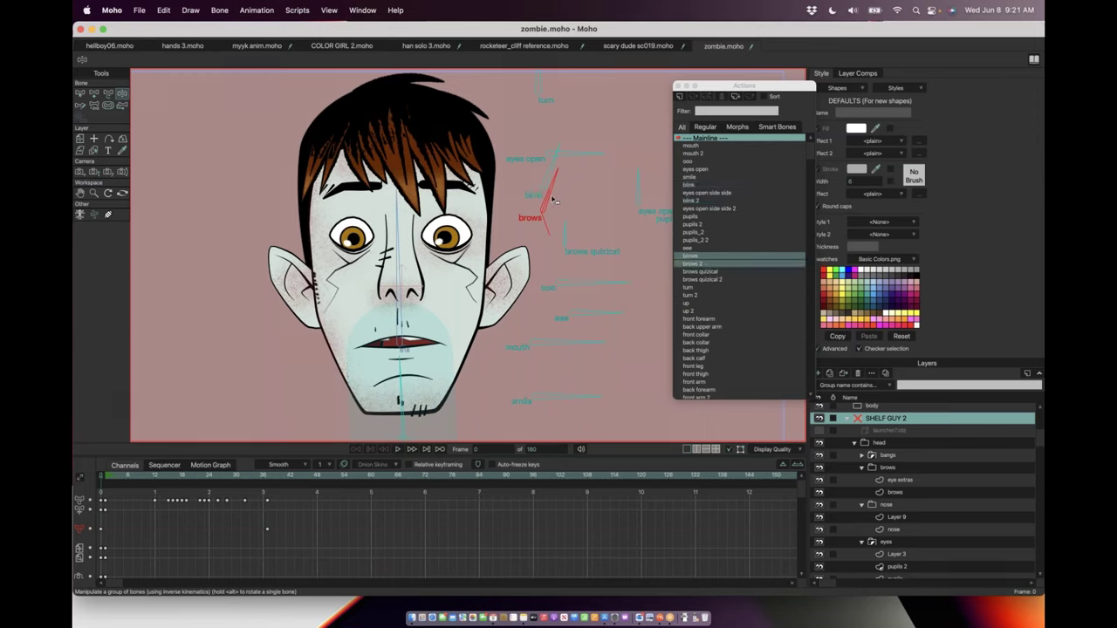
Step: Rotate the brows bone partway down, open the brows action and scrub its timeline to frame 0 to examine the eyebrow movement
drag(541, 189, 559, 192)
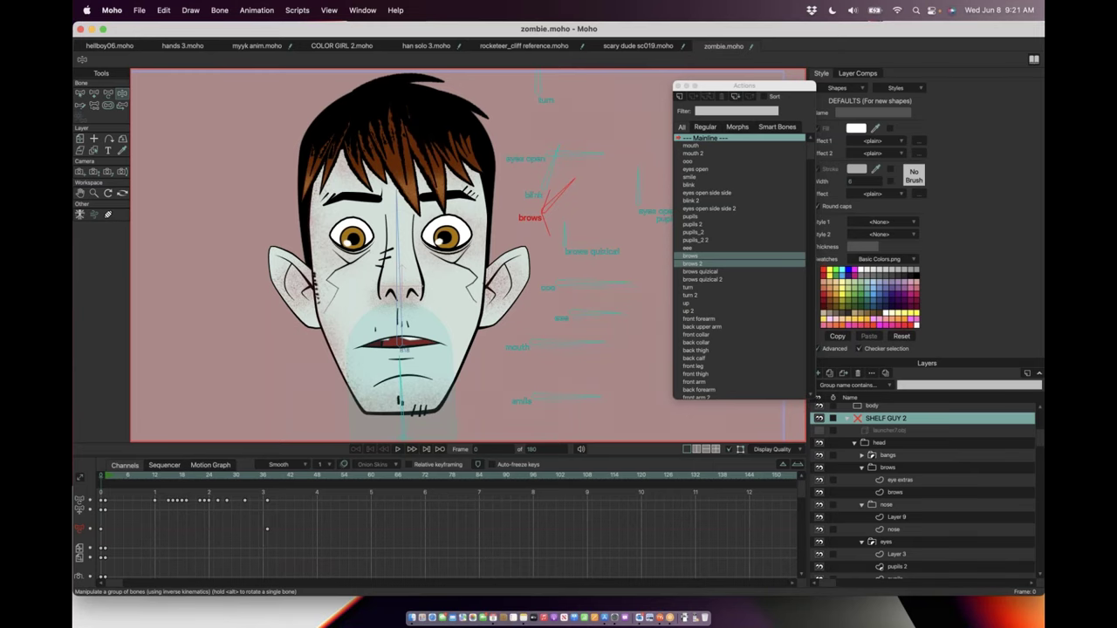
double_click(692, 256)
drag(200, 476, 100, 475)
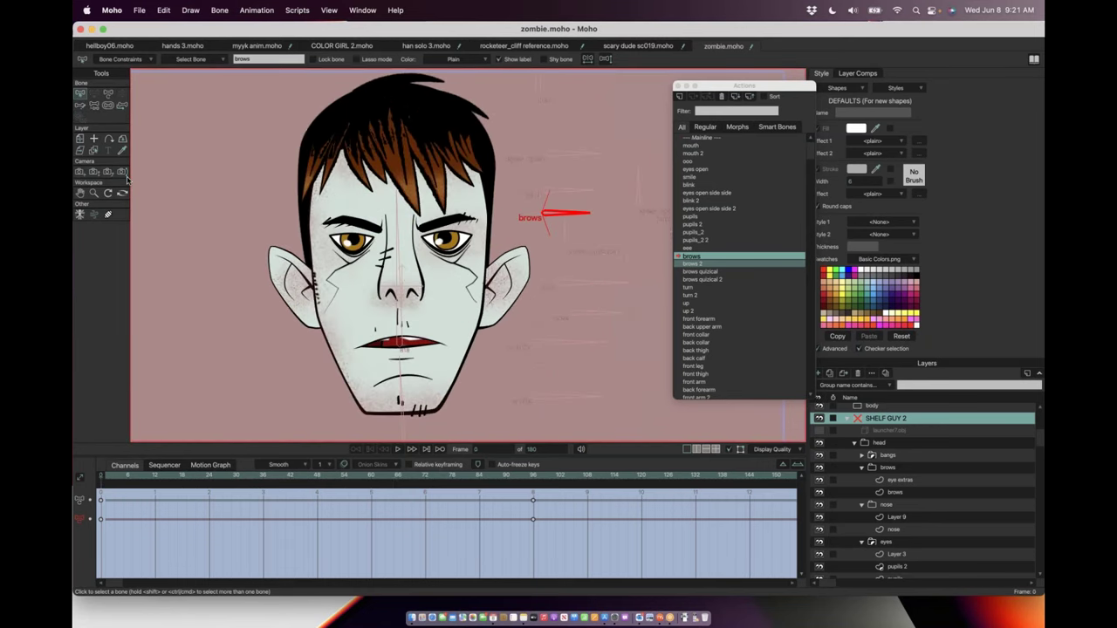
Step: Select the inner points of the character's left eyebrow on the brows layer and scrub the brows action to examine their movement
scroll(883, 471, down, 2)
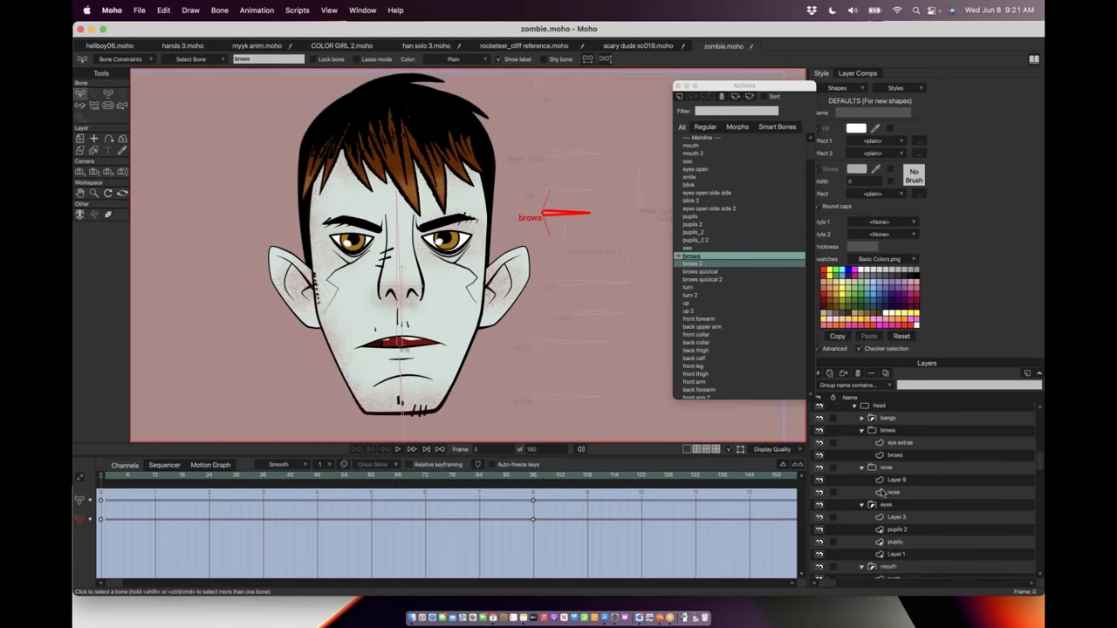
click(895, 455)
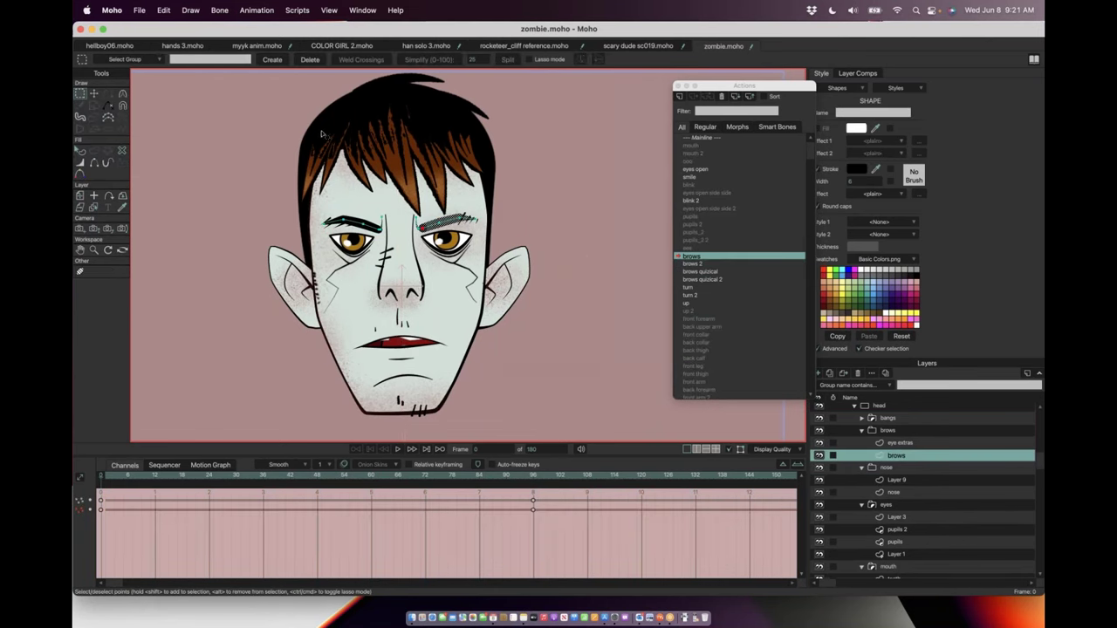
click(93, 93)
scroll(436, 268, up, 2)
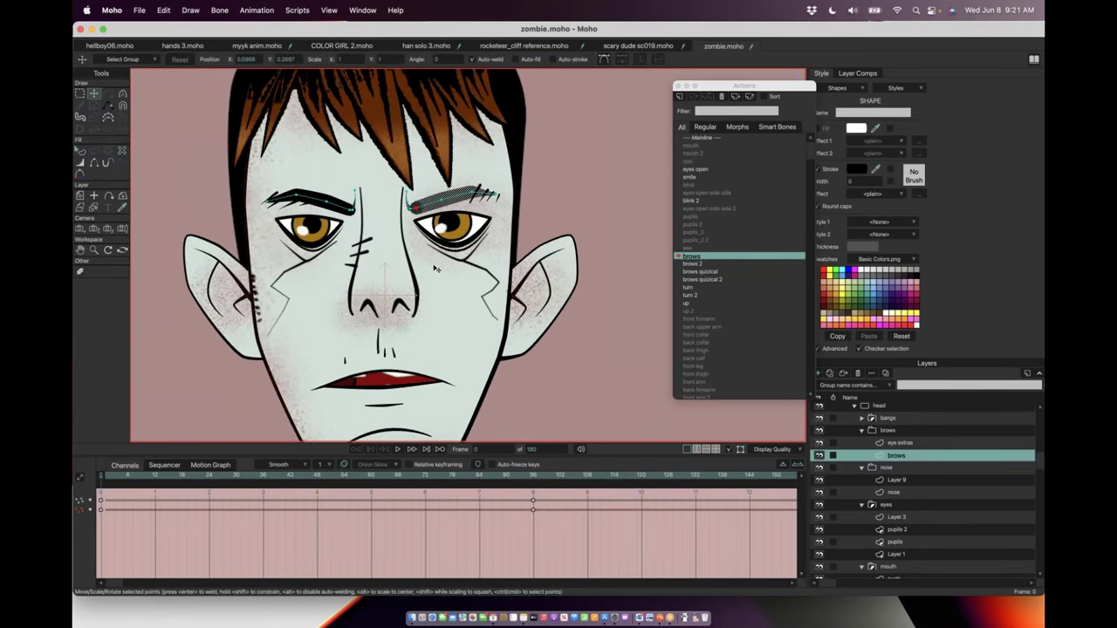
scroll(437, 269, up, 1)
drag(398, 185, 451, 224)
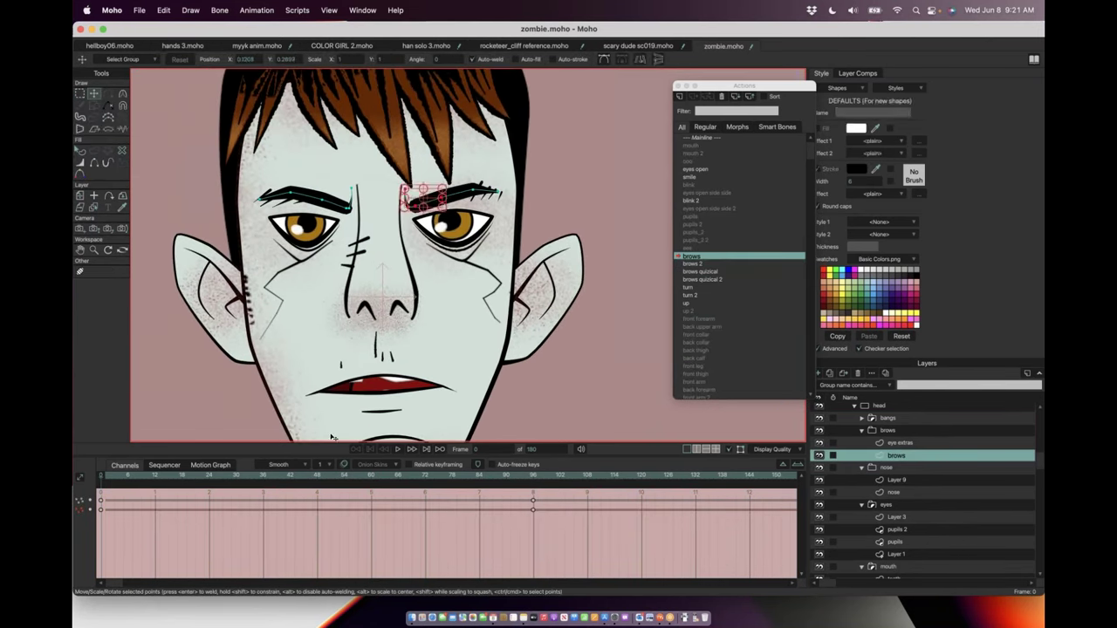
drag(252, 477, 183, 480)
drag(106, 491, 89, 515)
Step: Return to the Mainline action at frame 0 and select the SHELF GUY 2 bone layer
double_click(707, 140)
drag(104, 479, 100, 479)
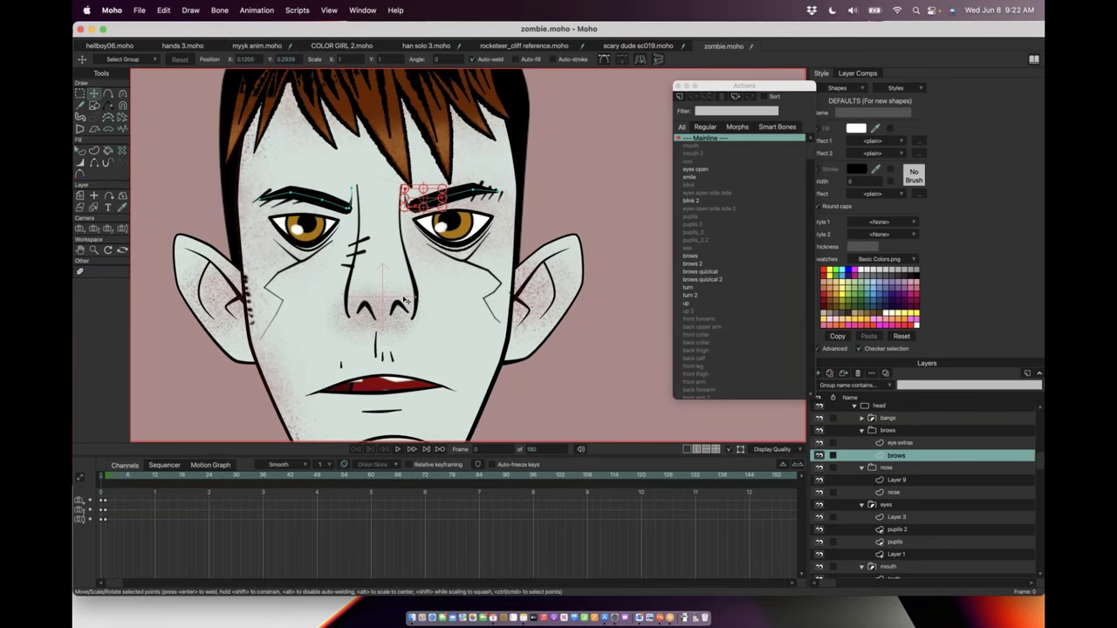
scroll(404, 299, down, 2)
scroll(406, 300, down, 1)
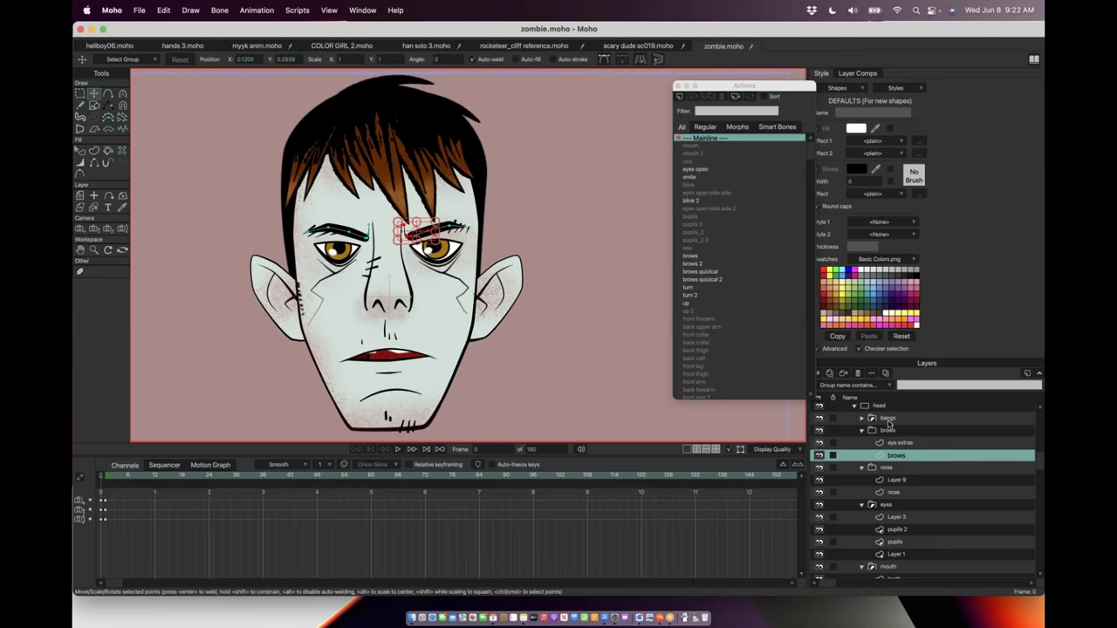
scroll(887, 422, up, 2)
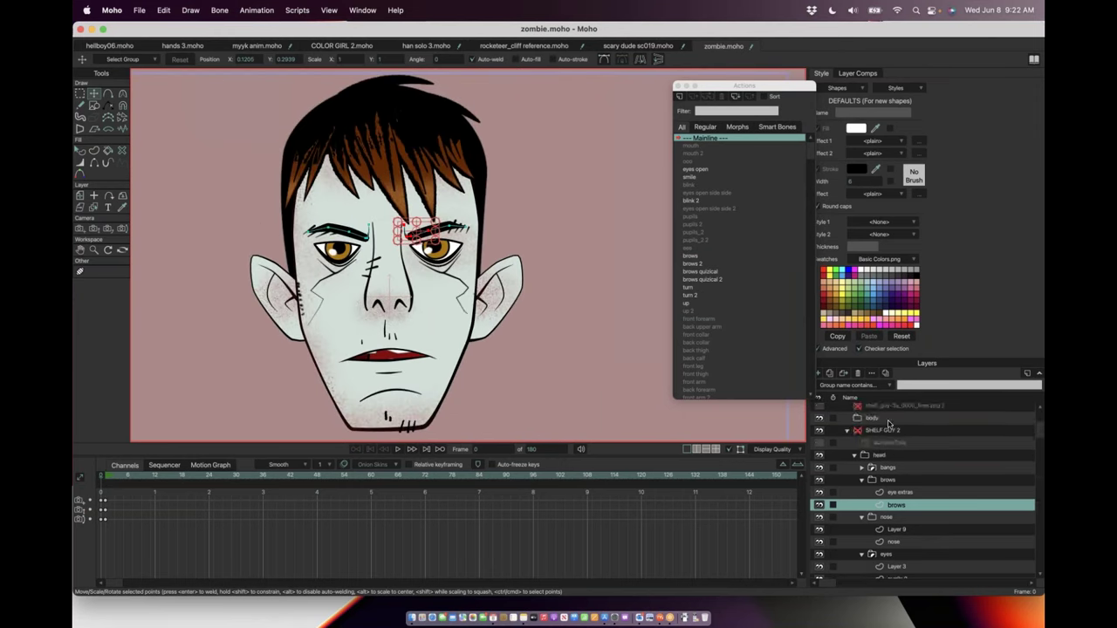
click(882, 431)
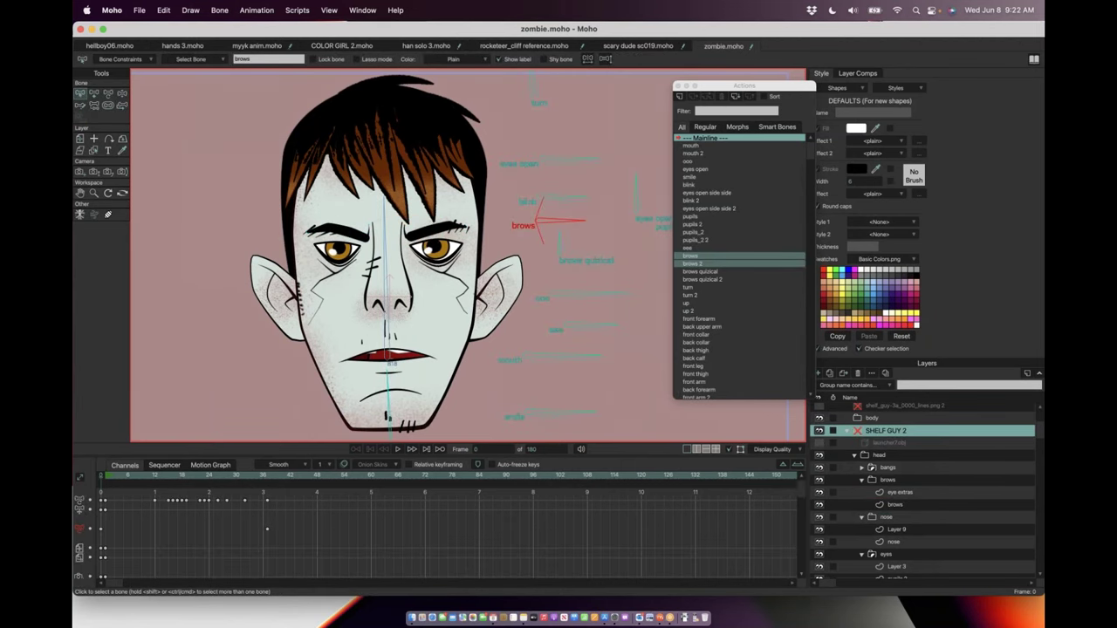
Step: Move the Actions window clear of the canvas and try out the brows quizical bone with Manipulate Bones
drag(770, 87, 882, 100)
drag(463, 233, 450, 263)
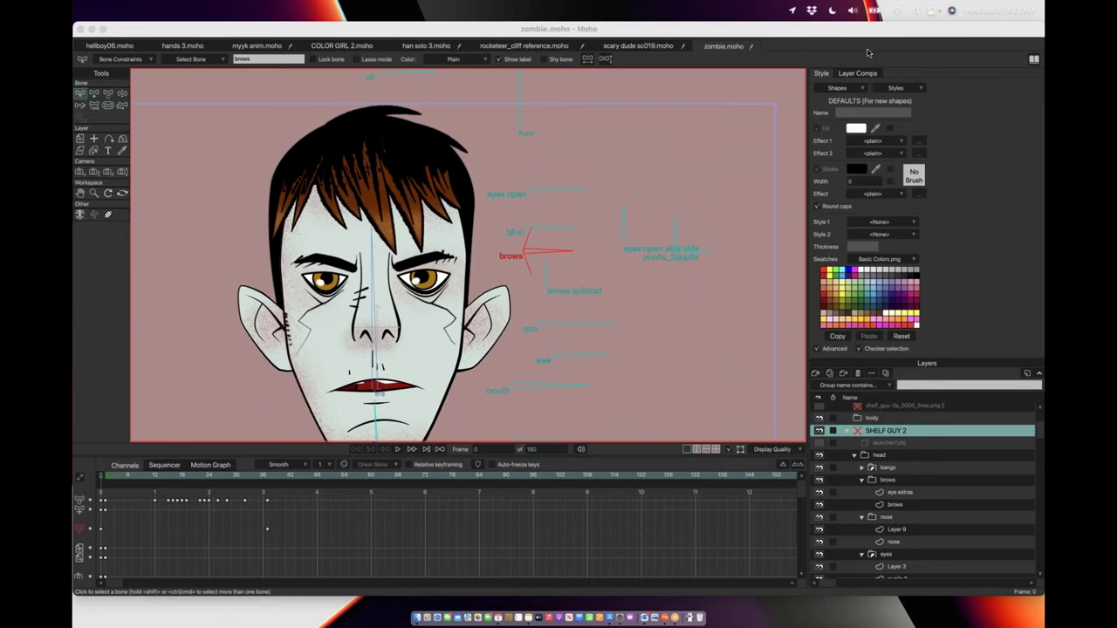
click(122, 93)
scroll(527, 274, down, 2)
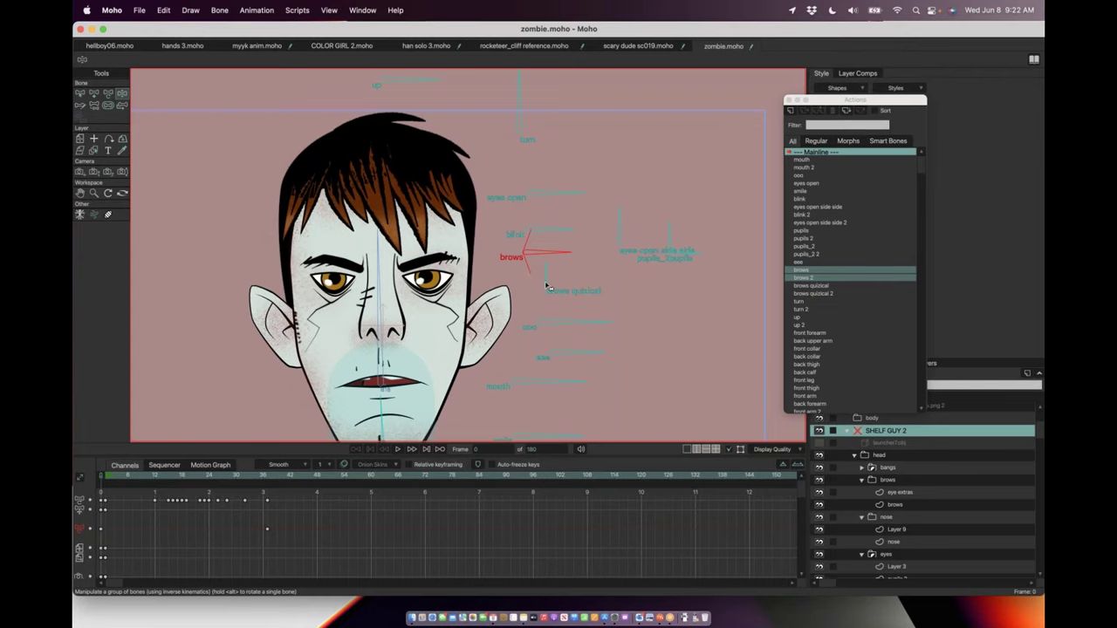
drag(546, 273, 550, 272)
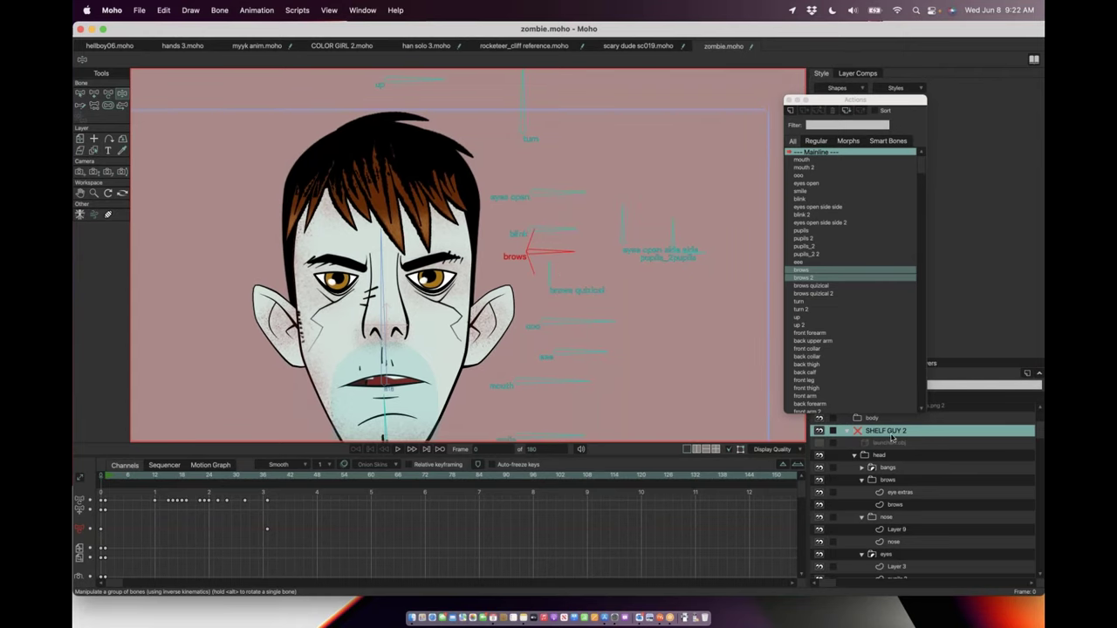
drag(547, 271, 557, 295)
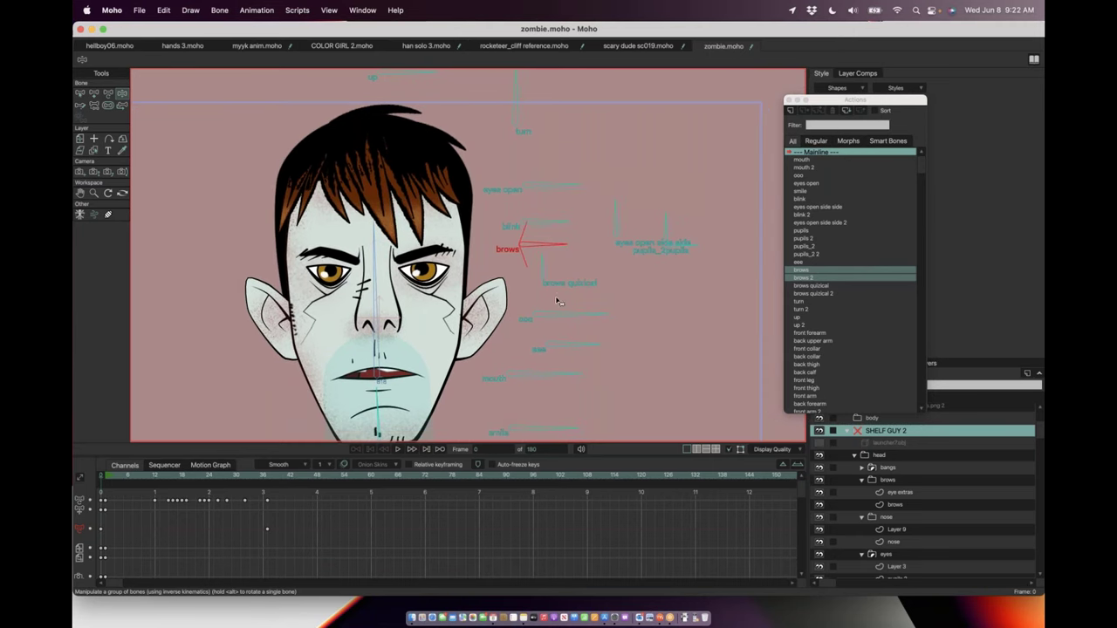
click(108, 98)
click(122, 93)
drag(549, 265, 508, 188)
drag(529, 257, 489, 244)
Step: Open the brows quizical and brows quizical 2 actions in turn, scrubbing each to frame 96 to examine the one-sided eyebrow raise
double_click(797, 288)
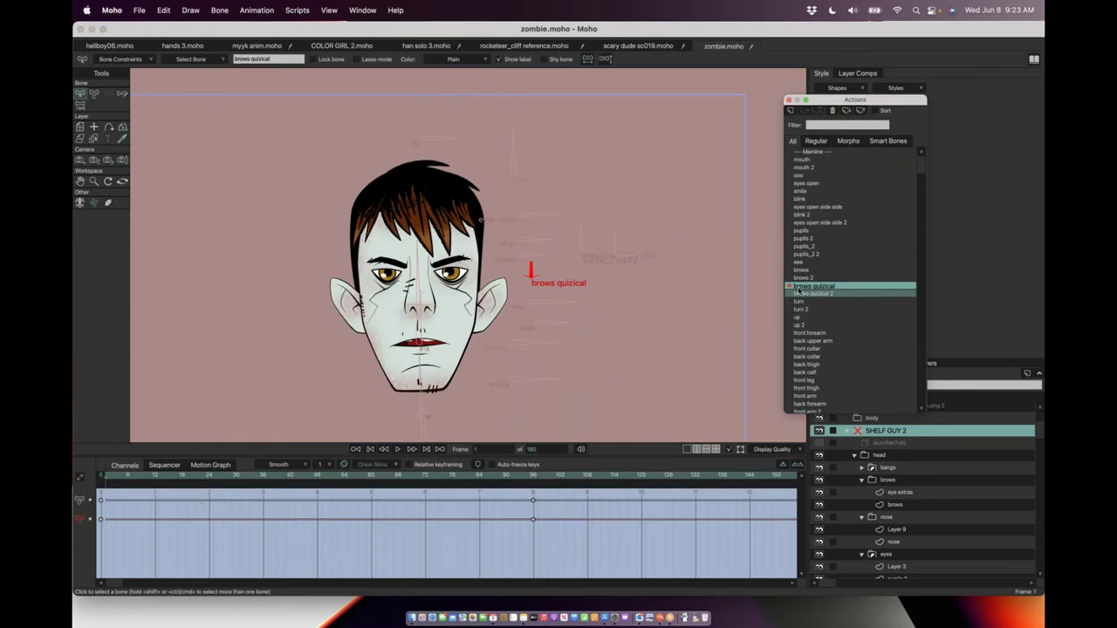
drag(124, 475, 524, 494)
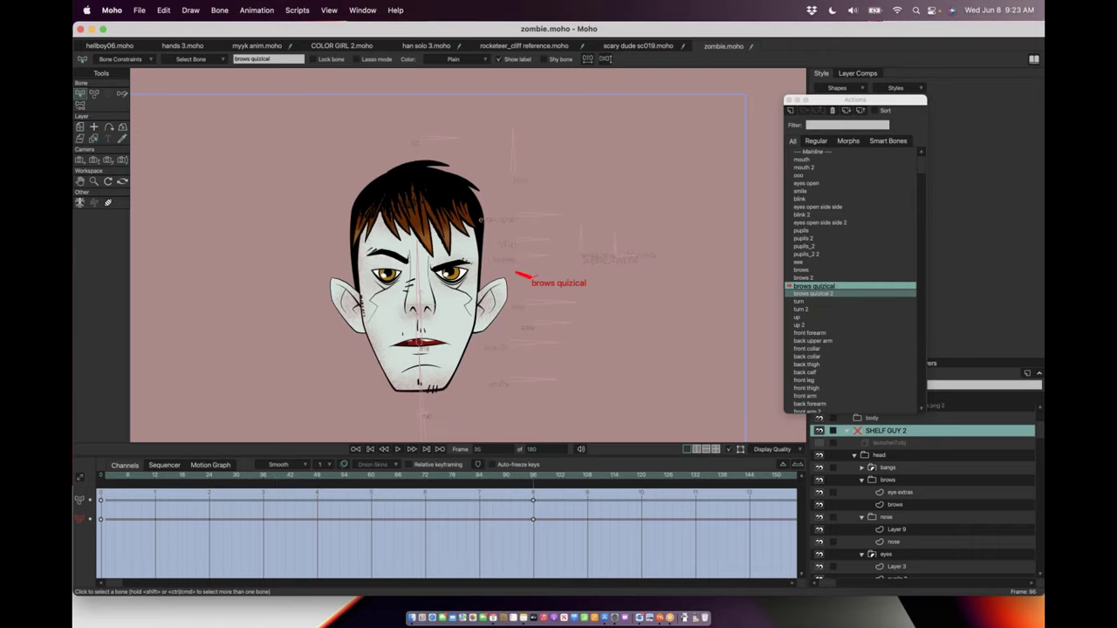
click(817, 295)
drag(179, 489, 534, 496)
drag(324, 474, 535, 489)
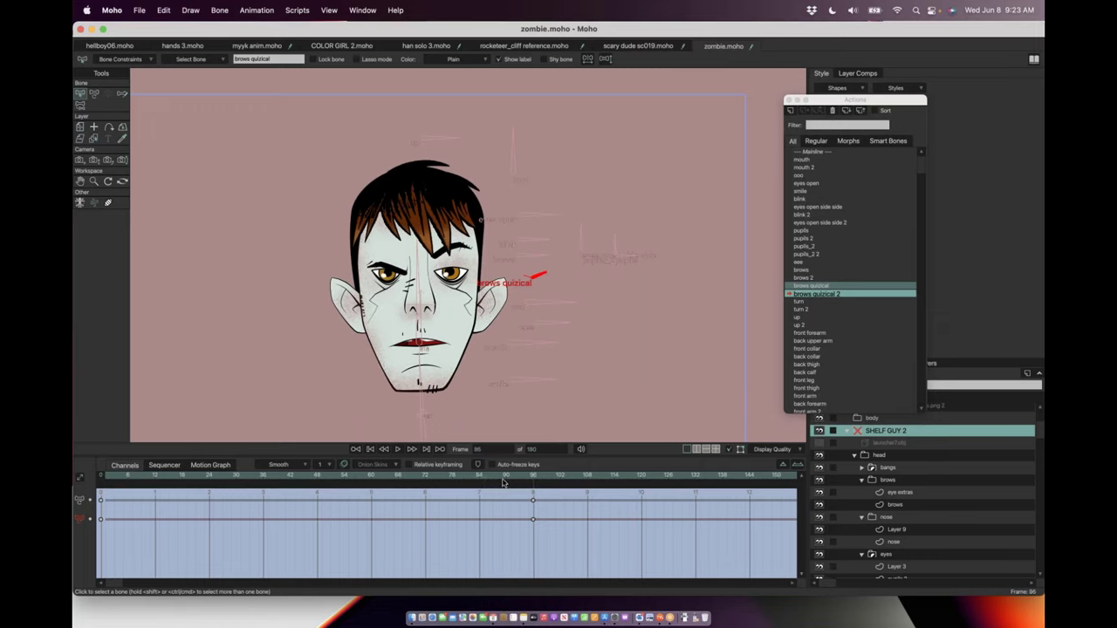
scroll(430, 262, up, 5)
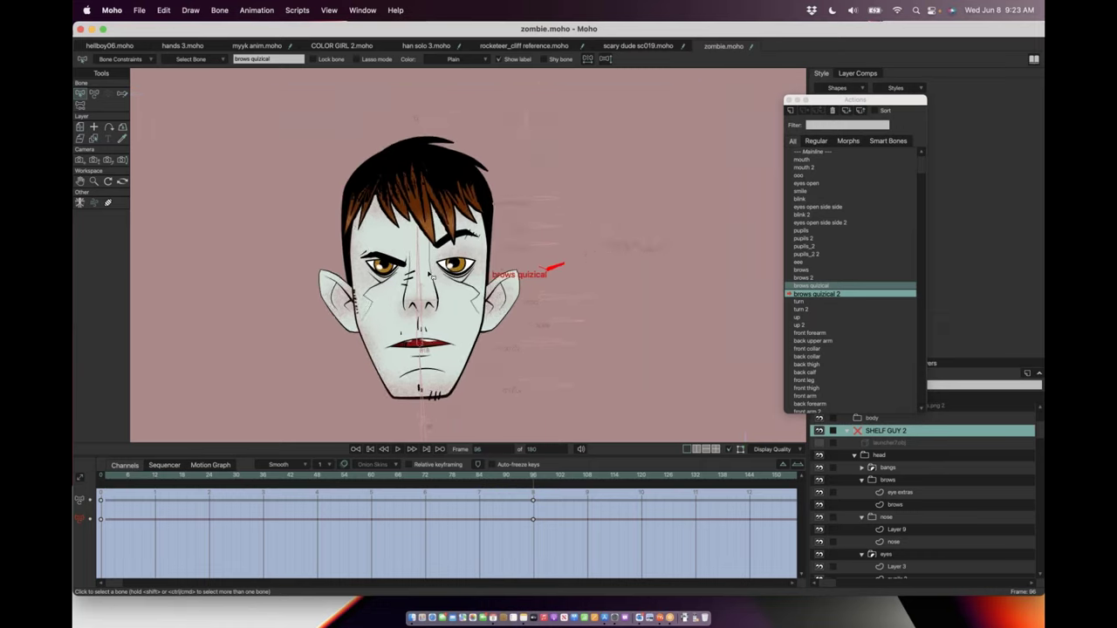
scroll(430, 262, down, 1)
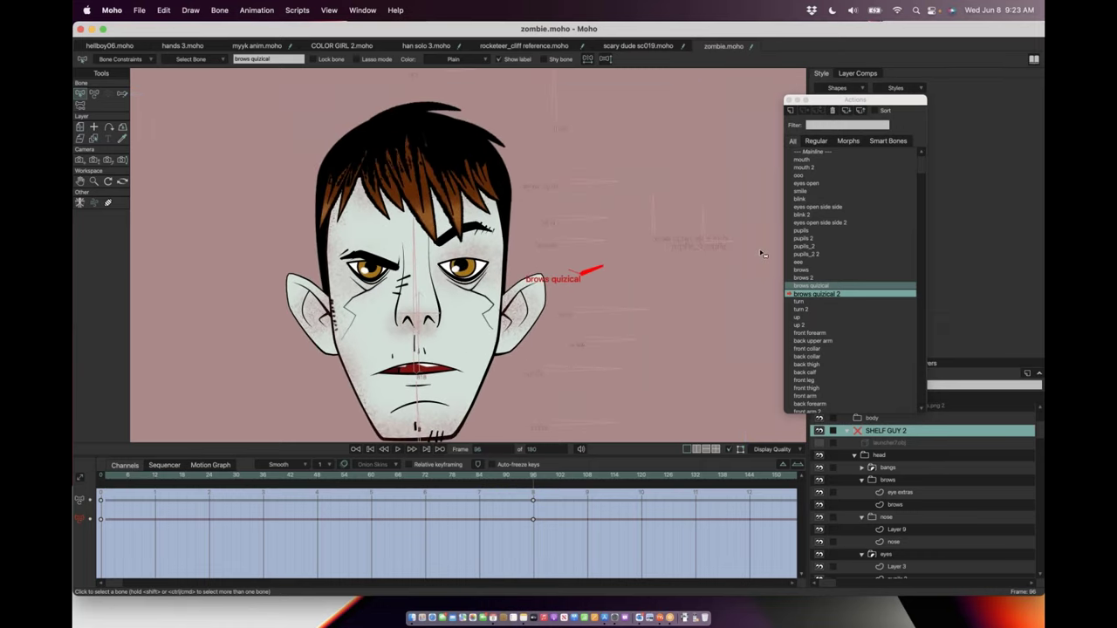
Step: Return to the Mainline action, tilt the brows quizical bone with Manipulate Bones to test it, and reset the pose at frame 0
double_click(816, 152)
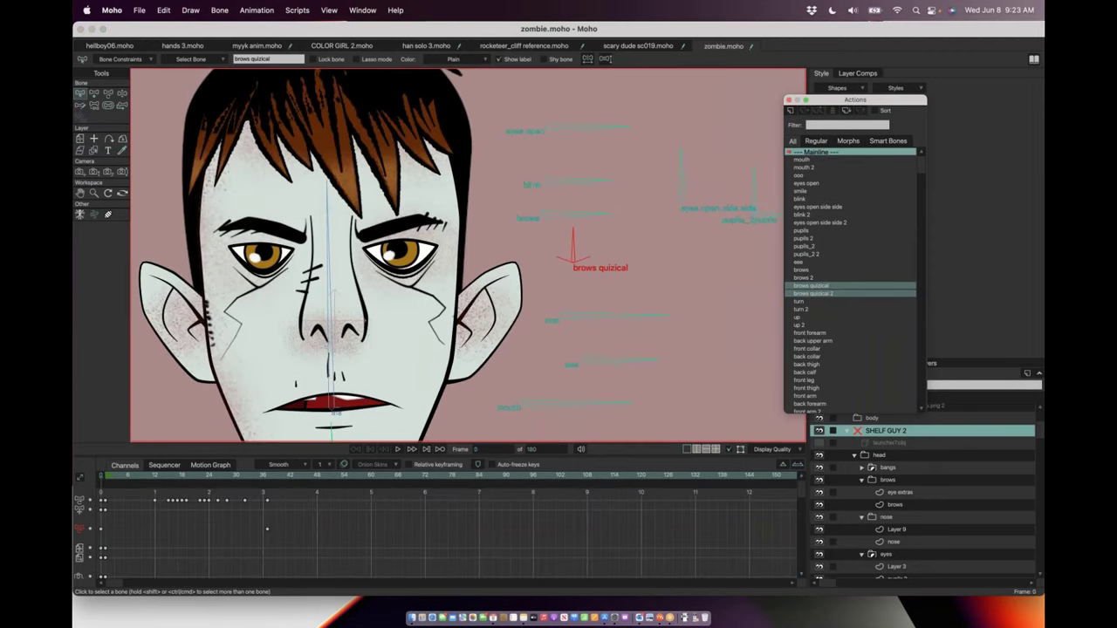
click(122, 94)
scroll(348, 250, down, 2)
drag(553, 241, 564, 244)
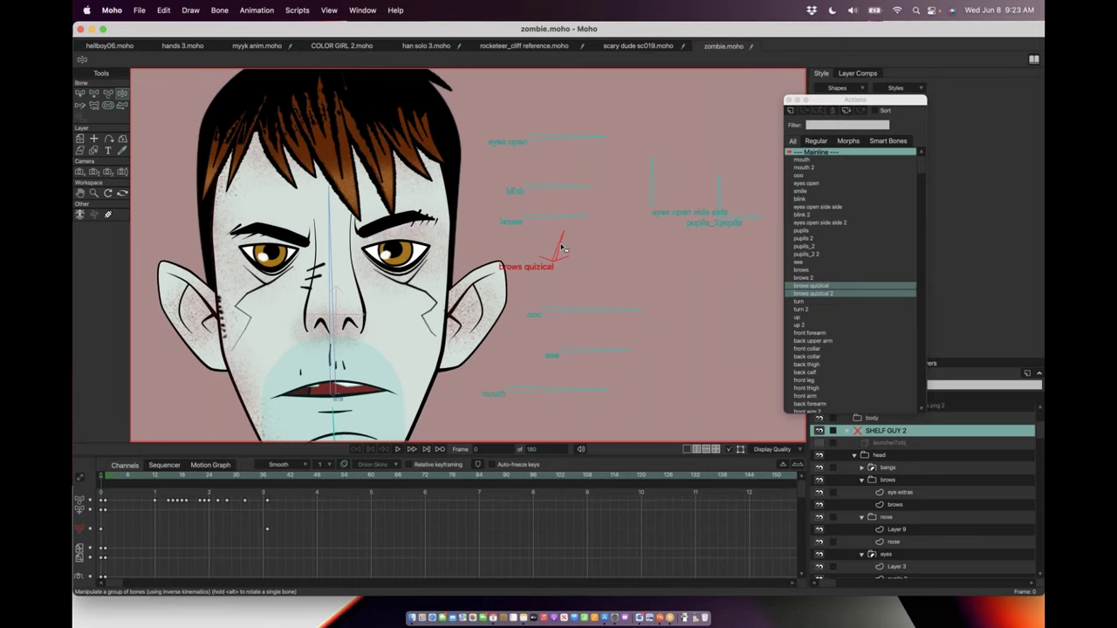
scroll(441, 320, down, 3)
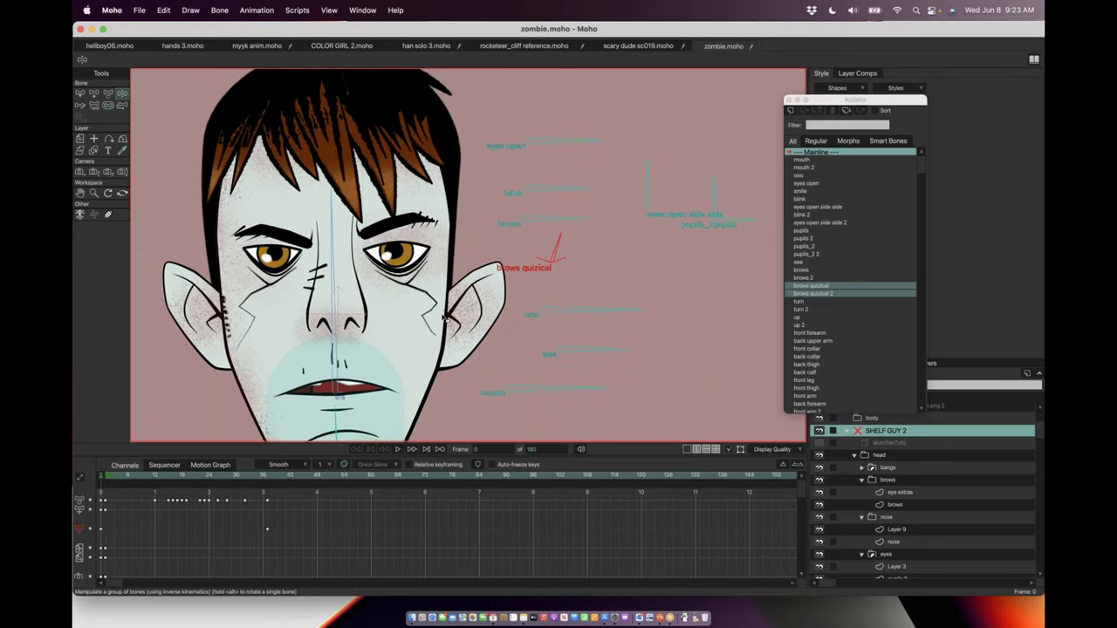
scroll(436, 333, down, 3)
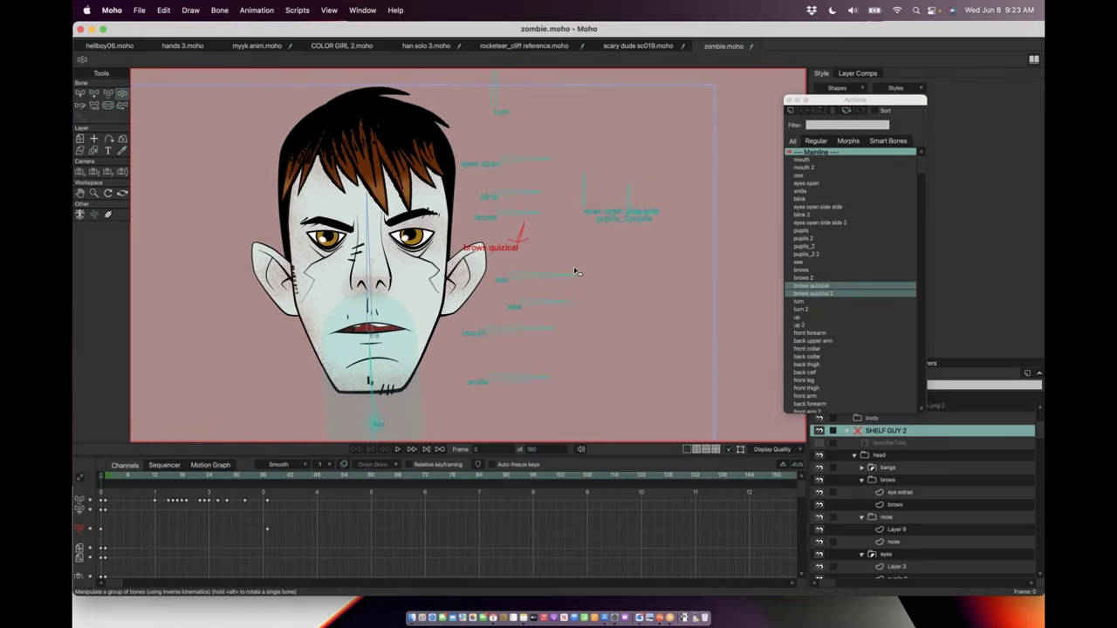
drag(105, 477, 75, 479)
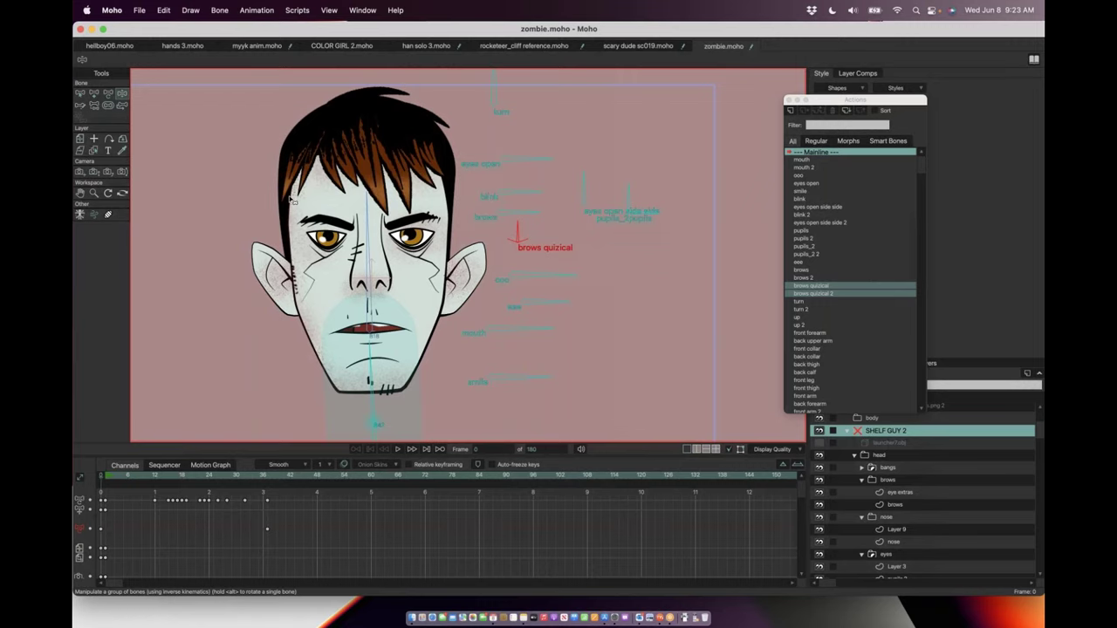
Step: Rotate the mouth bone upward with Manipulate Bones to open the zombie's mouth wide
scroll(293, 203, up, 1)
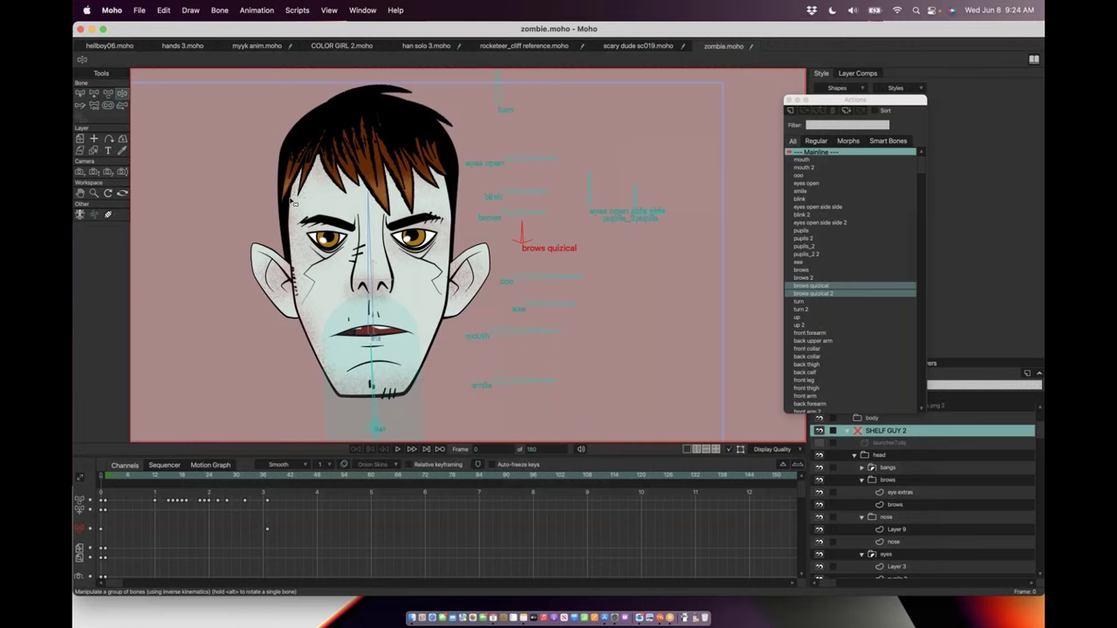
scroll(283, 183, up, 1)
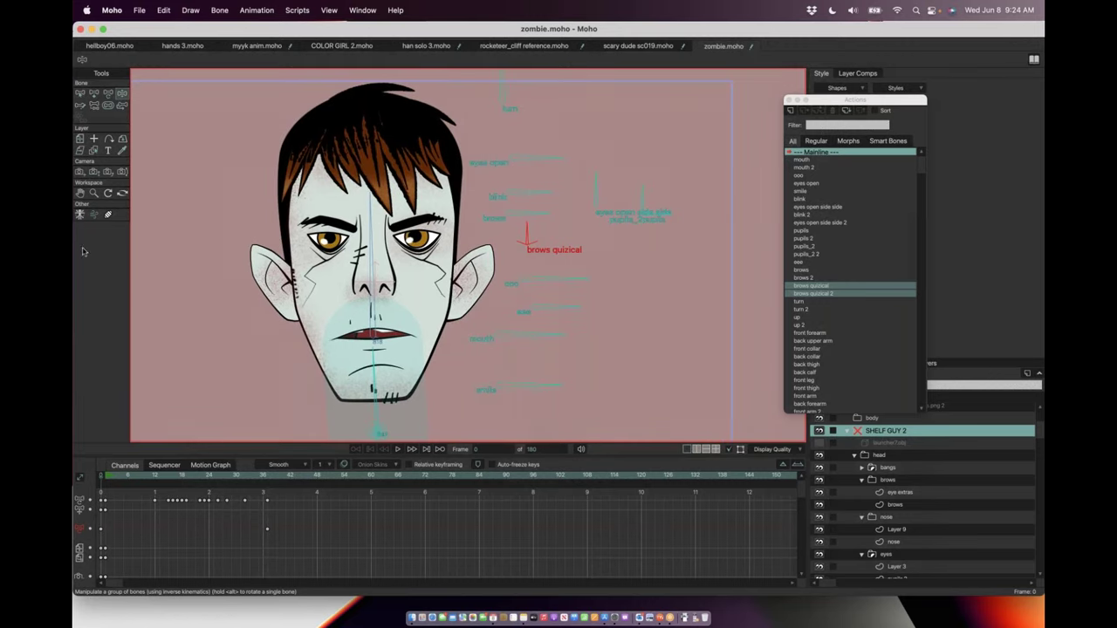
click(536, 338)
drag(536, 340, 550, 337)
mouse_move(550, 334)
mouse_down()
mouse_move(506, 289)
mouse_move(512, 315)
mouse_move(528, 326)
mouse_up()
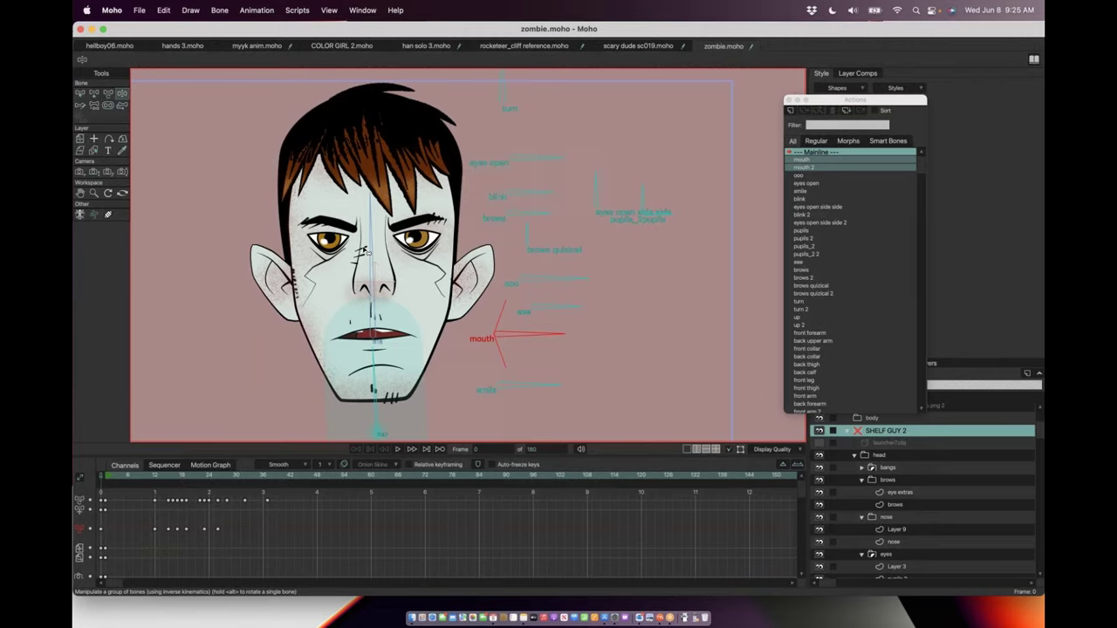
drag(546, 340, 500, 313)
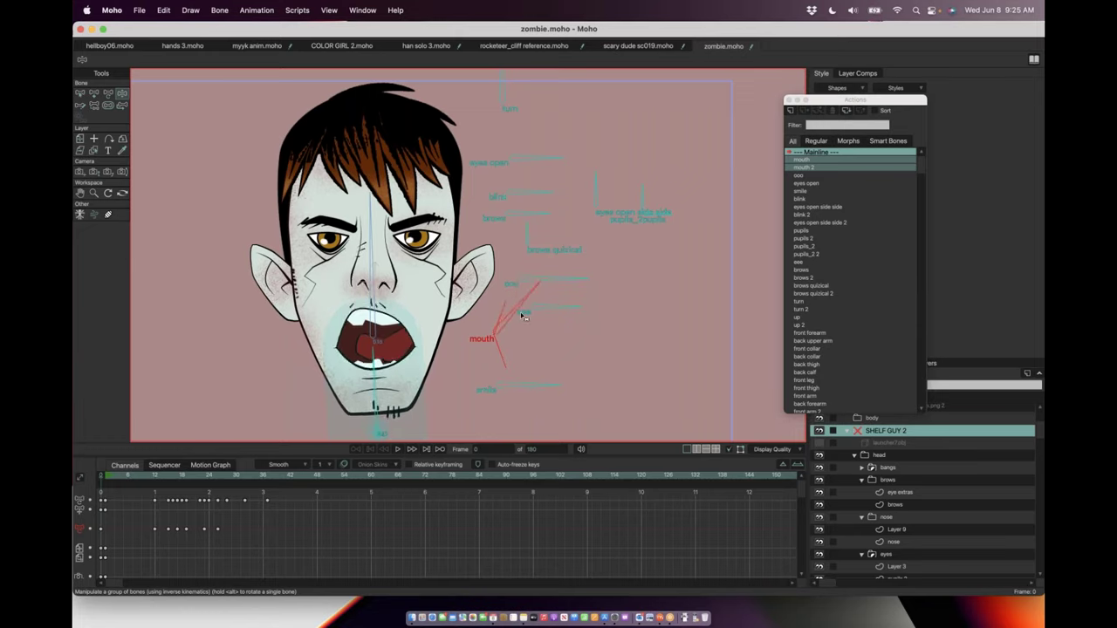
mouse_move(518, 309)
mouse_down()
mouse_move(526, 321)
mouse_move(493, 299)
mouse_move(531, 319)
mouse_move(499, 304)
mouse_move(536, 341)
mouse_move(548, 325)
mouse_move(530, 293)
mouse_move(528, 309)
mouse_move(517, 300)
mouse_move(537, 327)
mouse_move(533, 290)
mouse_move(531, 326)
mouse_move(515, 301)
mouse_move(534, 305)
mouse_move(506, 307)
mouse_move(532, 301)
mouse_move(514, 302)
mouse_up()
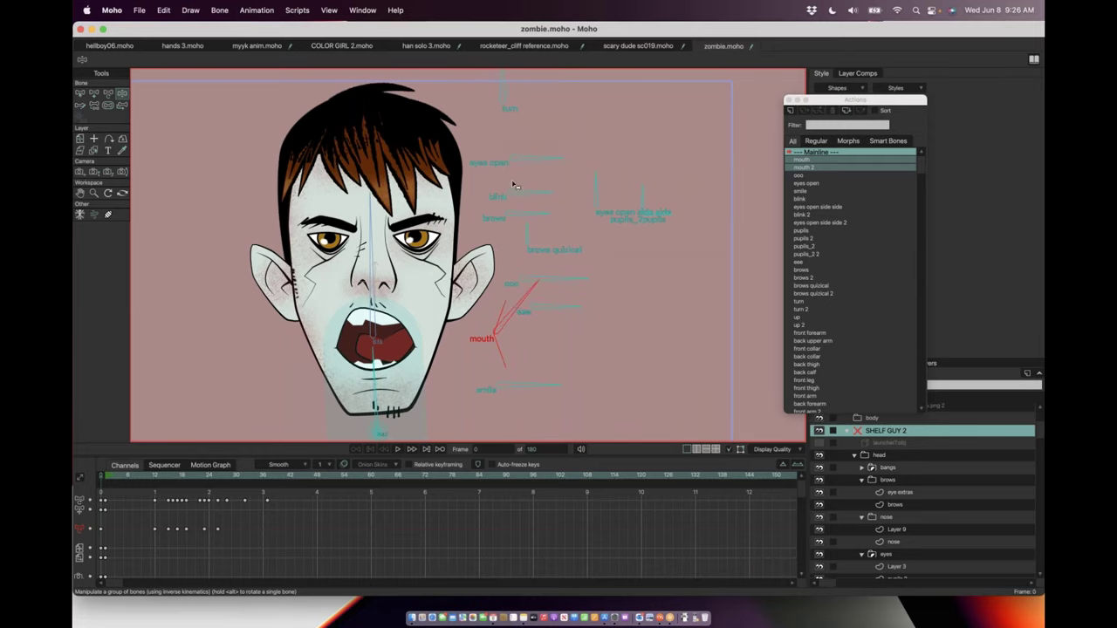
scroll(517, 154, down, 2)
drag(517, 157, 511, 187)
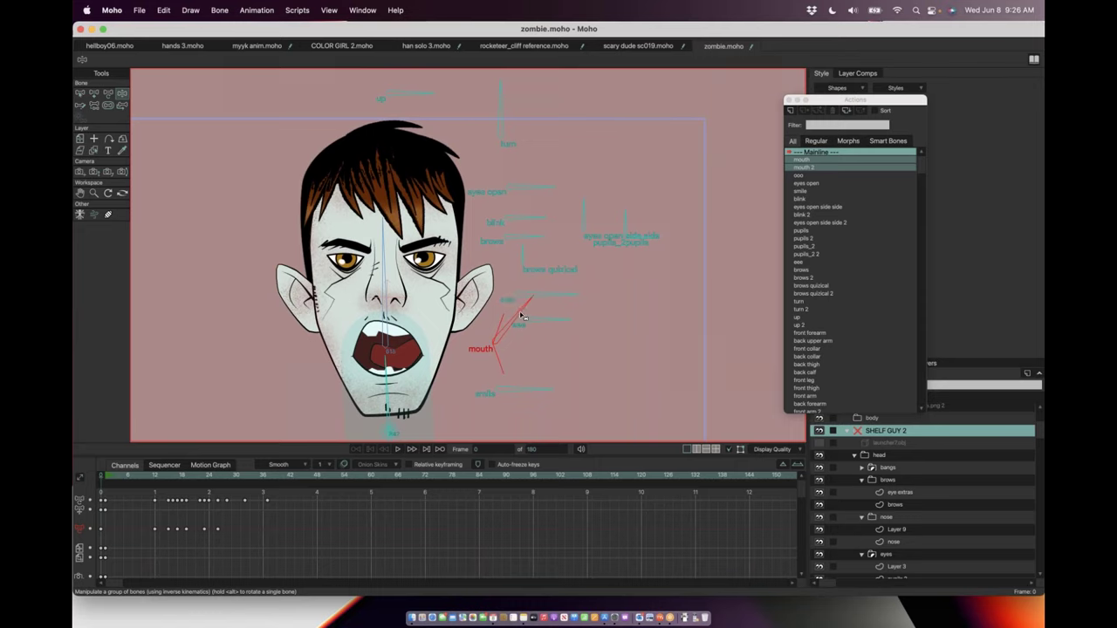
drag(520, 313, 519, 313)
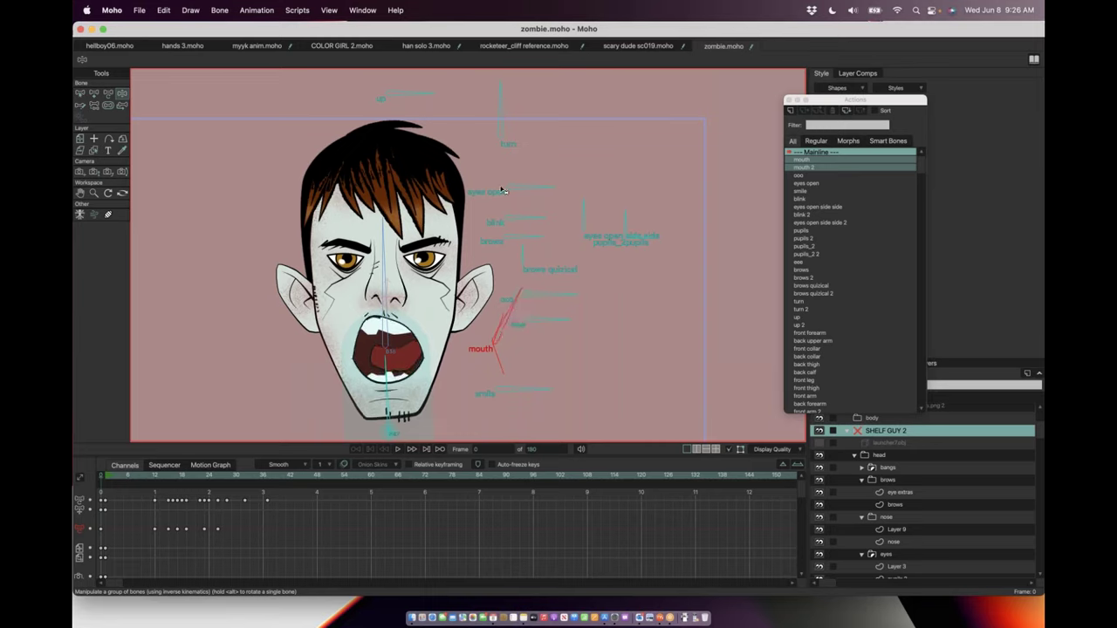
Step: Swing the turn bone to test the head turn and rotate the mouth bone slightly down to partly close the mouth
drag(501, 119, 501, 88)
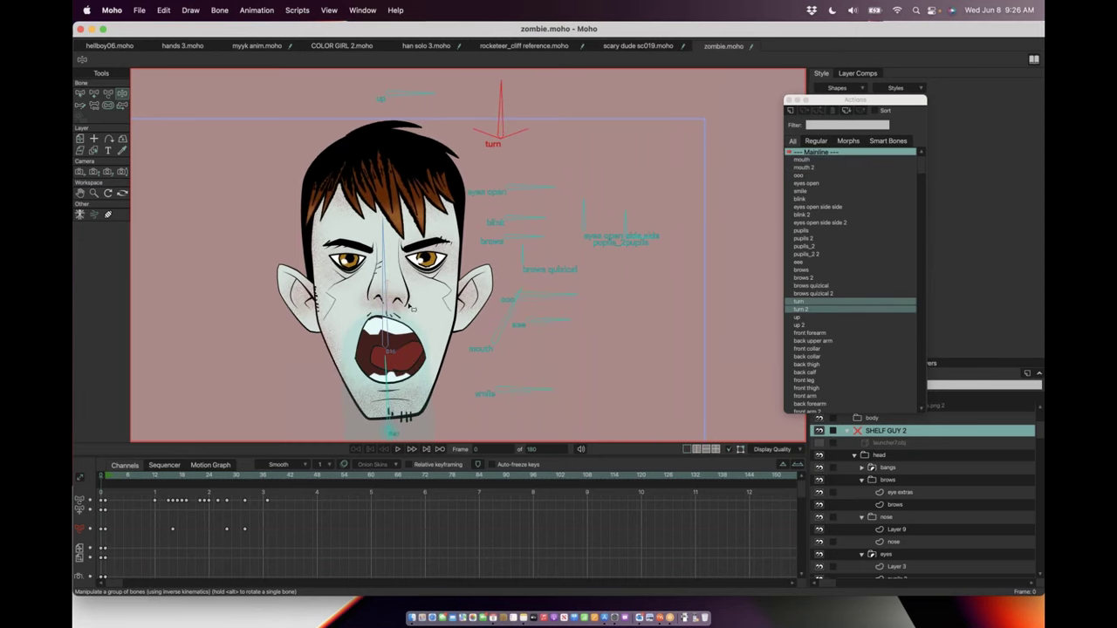
scroll(414, 309, up, 5)
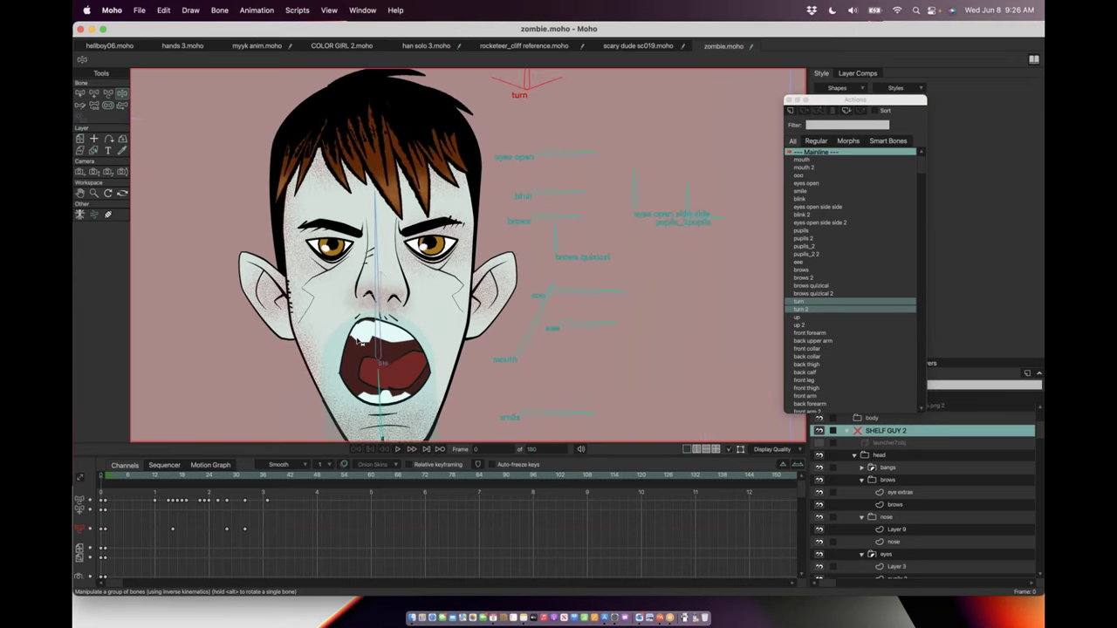
mouse_move(544, 316)
mouse_down()
mouse_move(554, 342)
mouse_move(550, 317)
mouse_move(576, 344)
mouse_move(541, 305)
mouse_move(549, 342)
mouse_move(550, 297)
mouse_move(546, 327)
mouse_move(549, 307)
mouse_move(553, 331)
mouse_move(537, 313)
mouse_move(555, 305)
mouse_move(560, 338)
mouse_move(572, 326)
mouse_move(548, 295)
mouse_move(559, 334)
mouse_move(528, 304)
mouse_move(548, 292)
mouse_move(563, 316)
mouse_move(557, 296)
mouse_move(531, 307)
mouse_move(563, 301)
mouse_move(541, 312)
mouse_up()
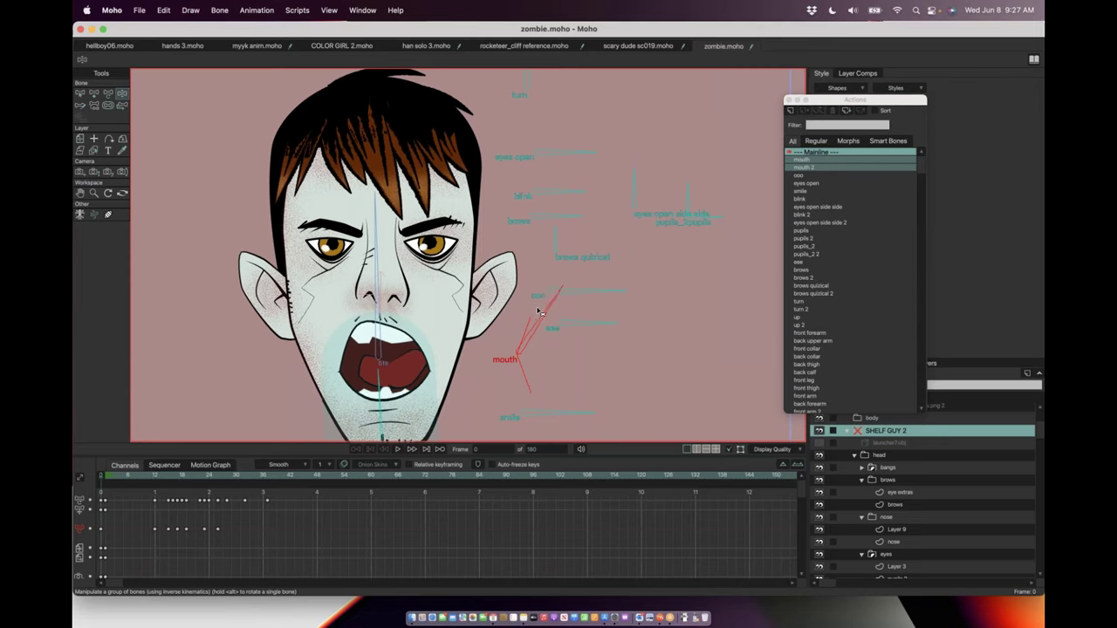
mouse_move(551, 312)
mouse_down()
mouse_move(572, 323)
mouse_move(542, 309)
mouse_move(581, 337)
mouse_move(571, 310)
mouse_up()
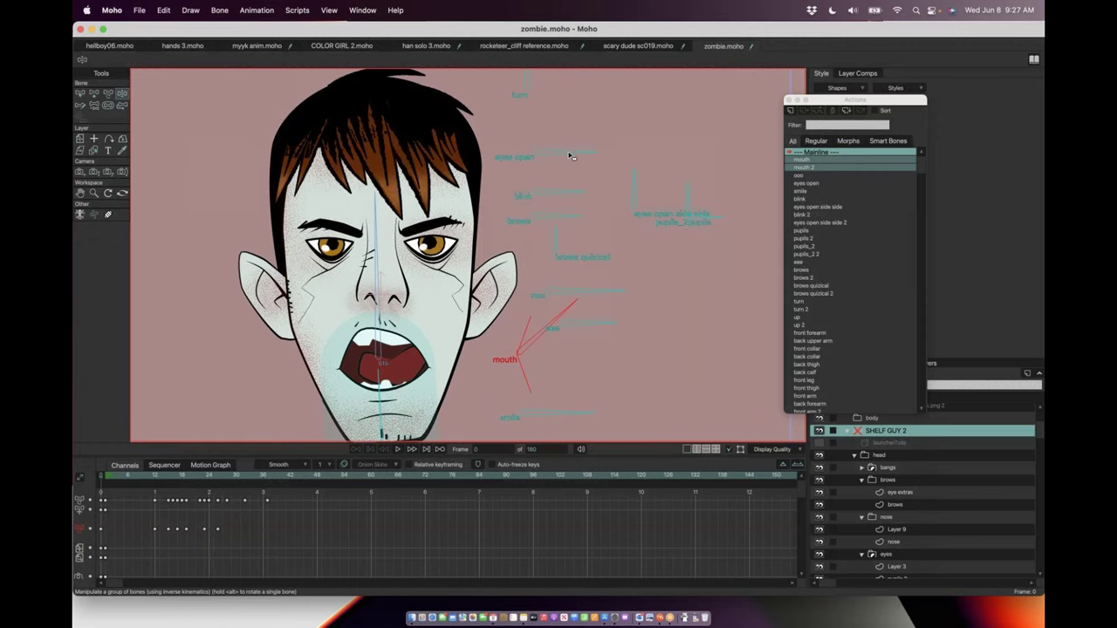
Step: Shift the Actions window aside and swing the mouth bone upward to test the zombie's wide-open mouth
drag(885, 104, 853, 89)
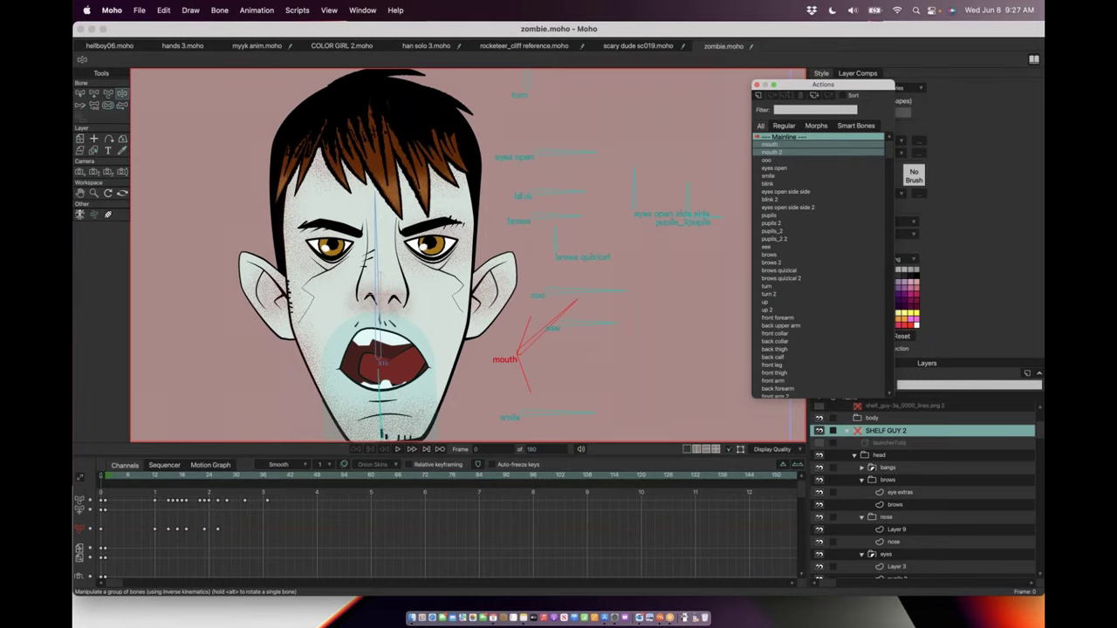
scroll(523, 311, down, 3)
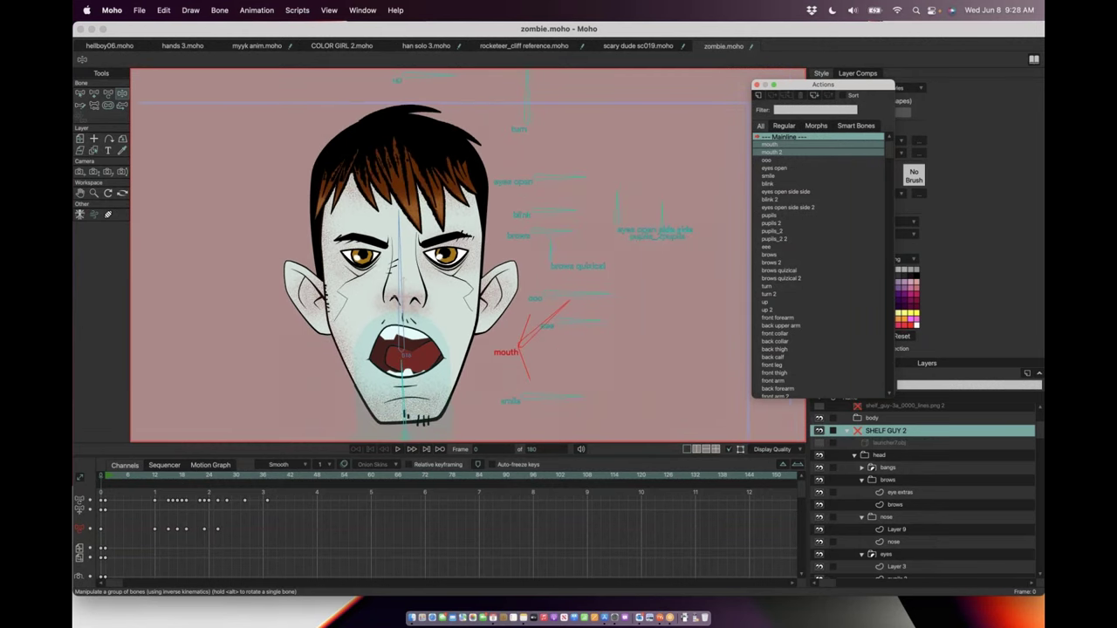
click(565, 325)
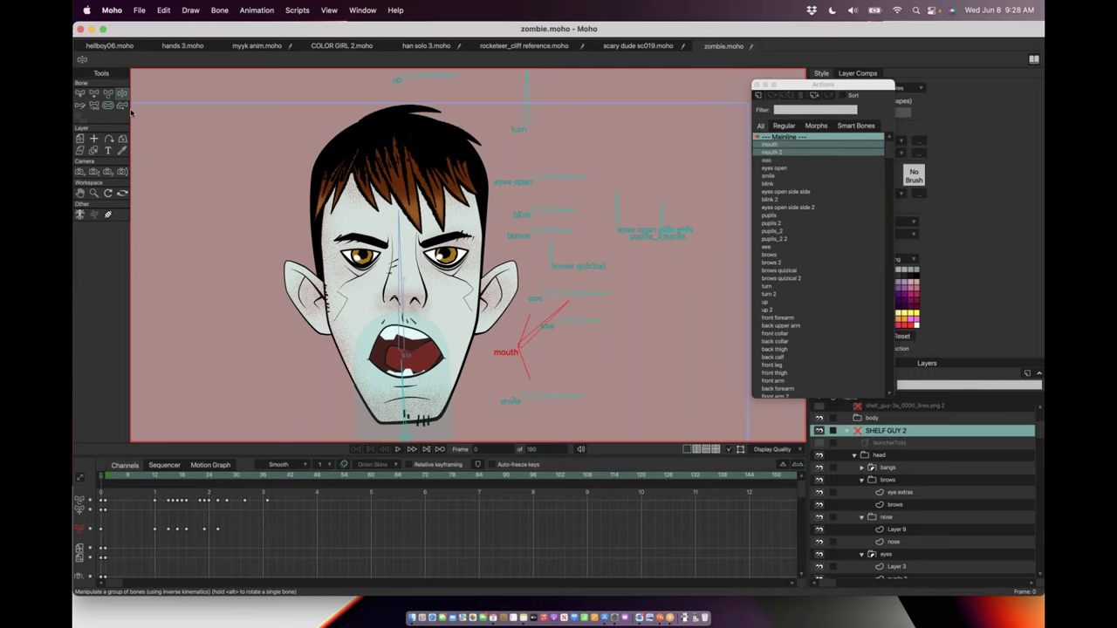
drag(559, 304, 511, 273)
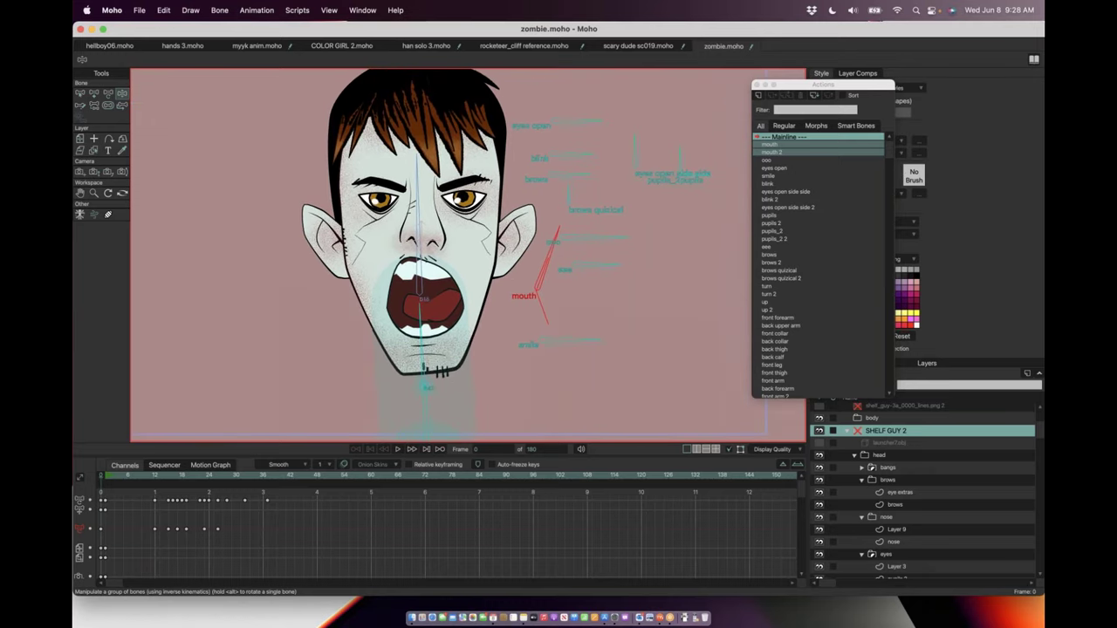
Step: Open the mouth action, scrub it to frame 96, and look through the head's nose, eyes, mouth and face layers
double_click(772, 146)
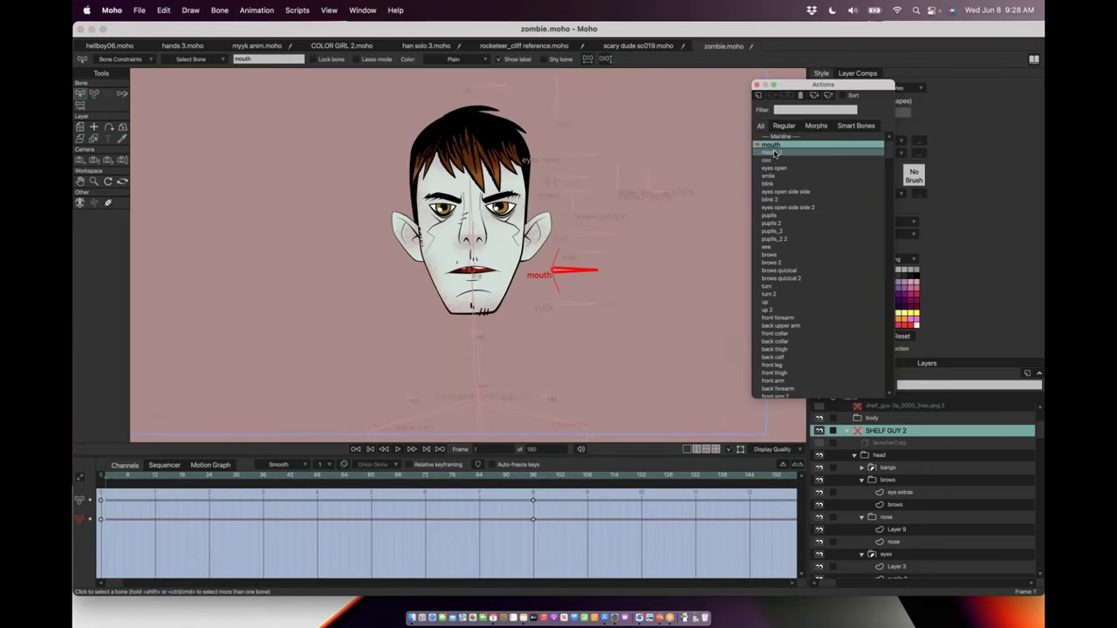
drag(397, 486, 533, 485)
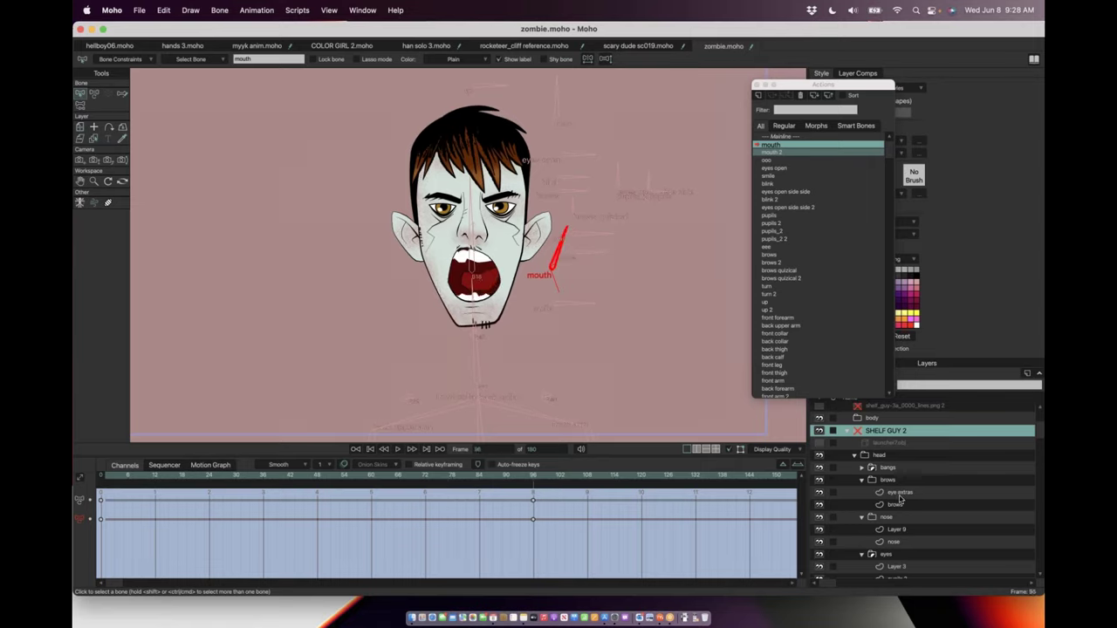
click(892, 530)
scroll(894, 533, down, 3)
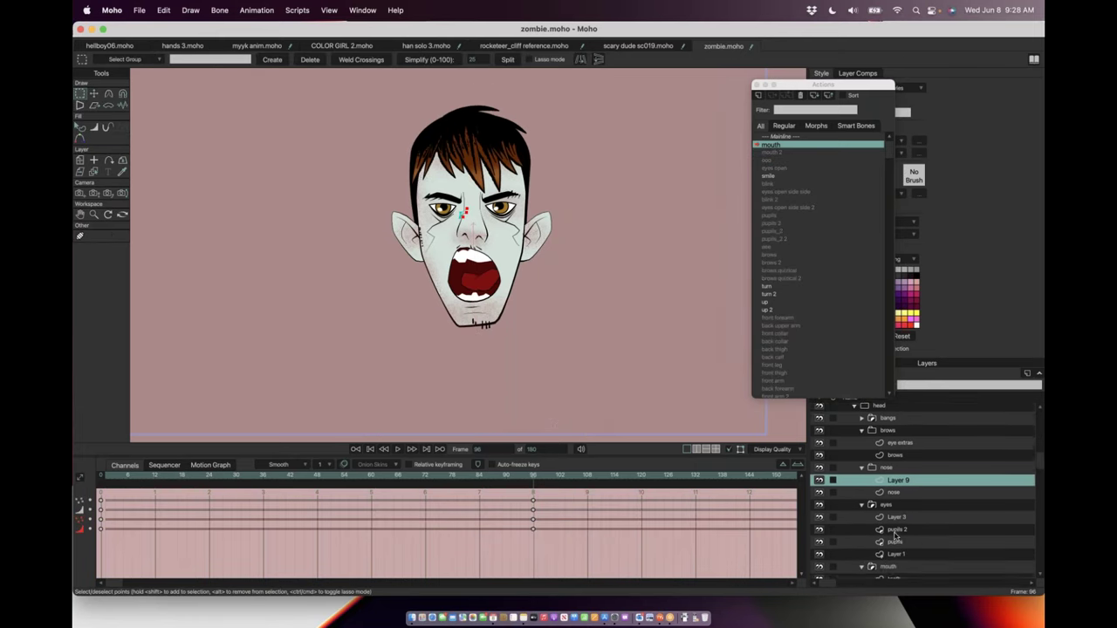
scroll(899, 545, down, 3)
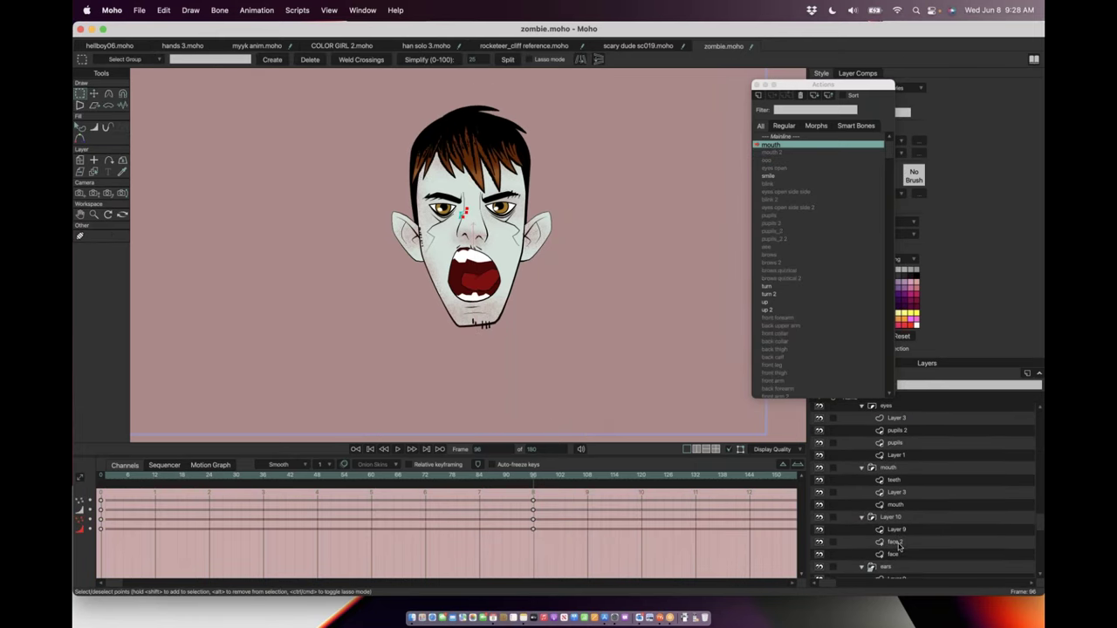
Step: Try moving the chin points of the face layer with Transform Points, and undo the move
click(895, 554)
scroll(373, 241, up, 2)
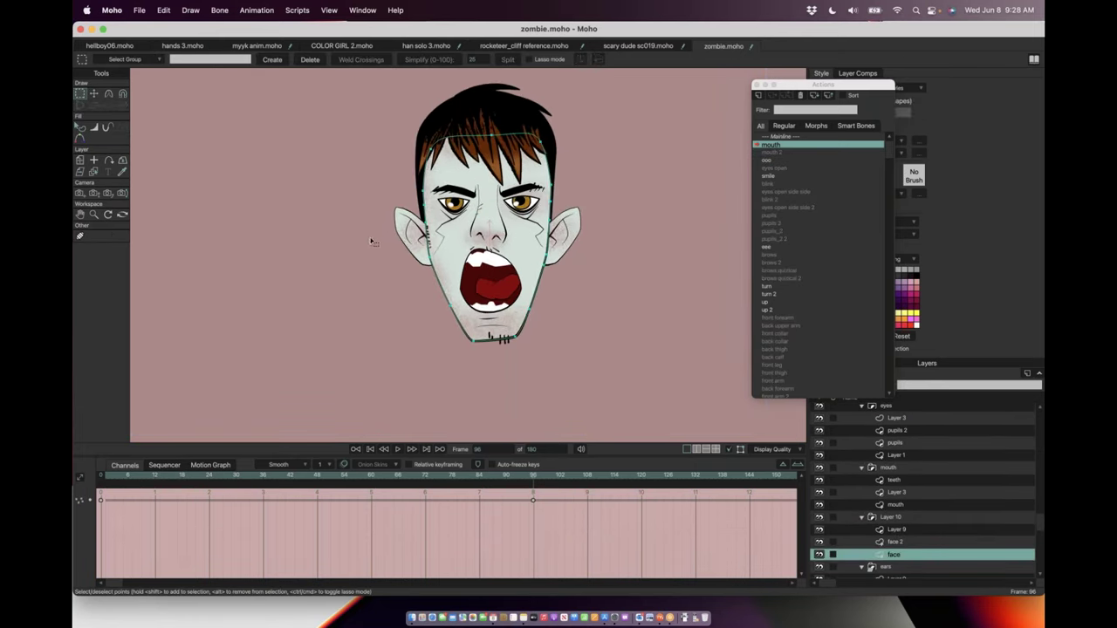
click(93, 93)
drag(448, 397, 558, 301)
drag(507, 347, 600, 304)
key(super+z)
Step: Try transforming the chin points on the face 2 layer, undo the change, and scrub the mouth action back toward frame 96
shift+click(892, 544)
key(super+z)
drag(435, 295, 515, 356)
drag(529, 477, 627, 477)
drag(622, 431, 452, 436)
key(super+z)
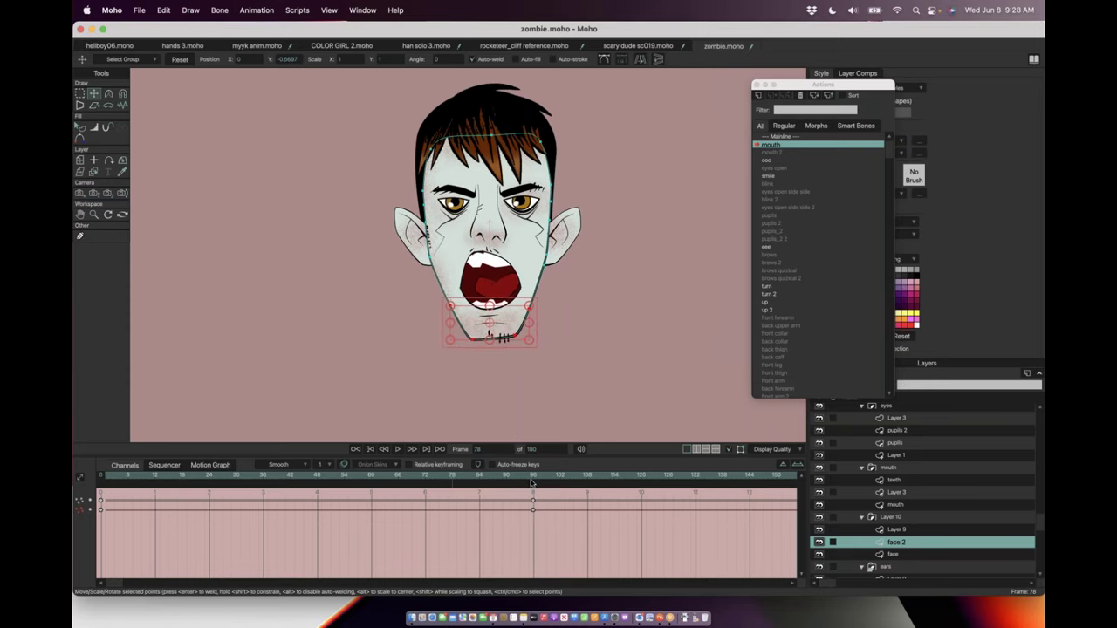
drag(321, 470, 530, 477)
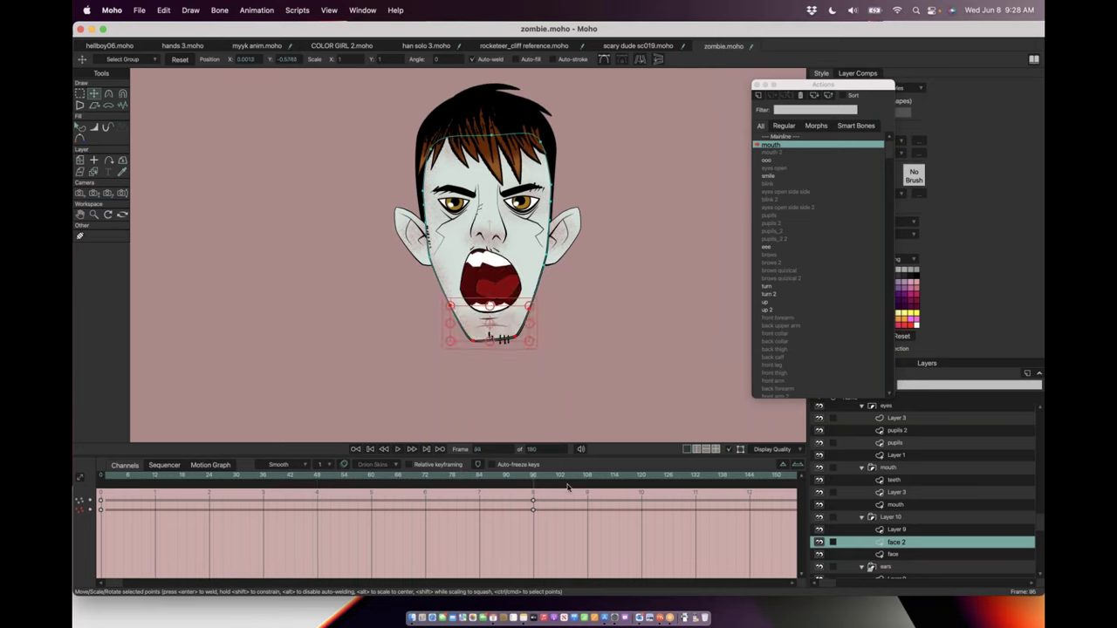
Step: Try narrowing and stretching the Layer 10 group with Transform Layer at frame 96, scrub to test it, and undo the scaling
click(890, 518)
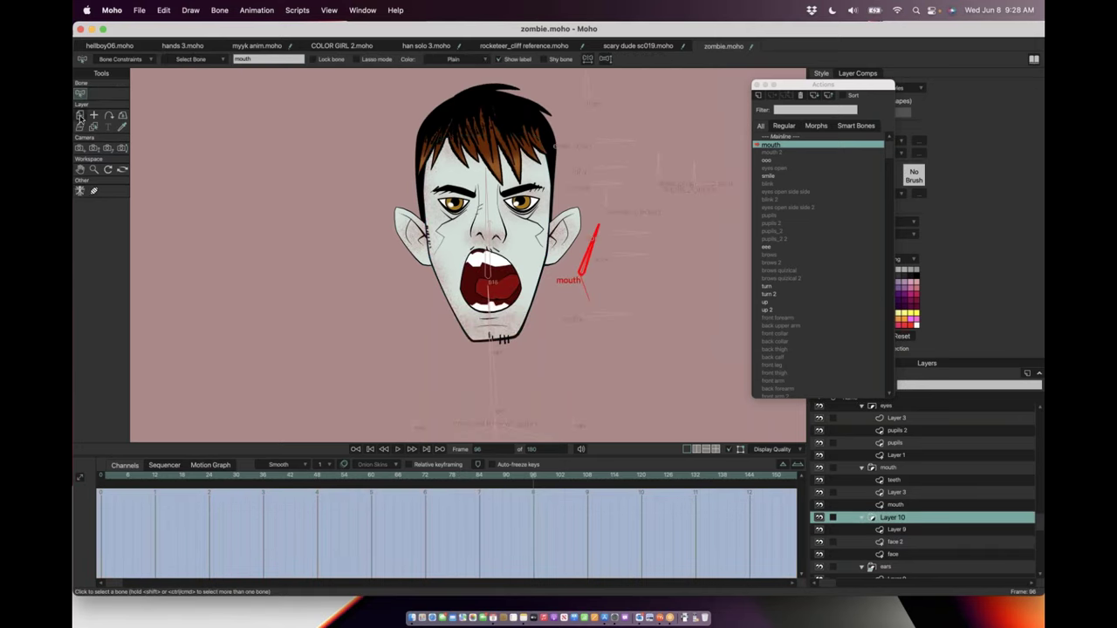
click(105, 477)
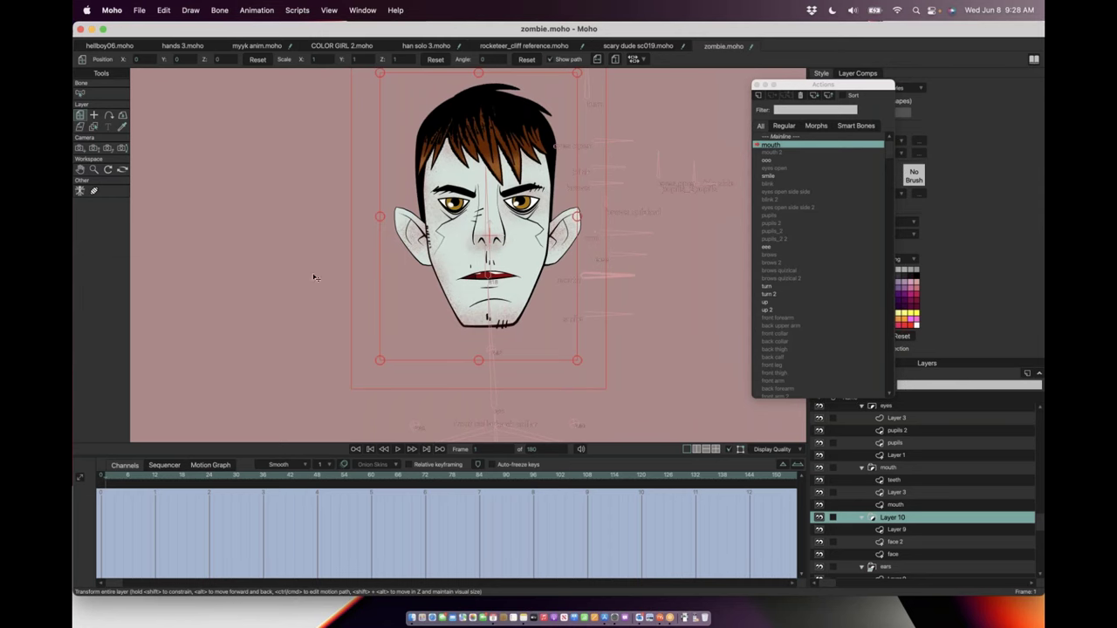
click(379, 218)
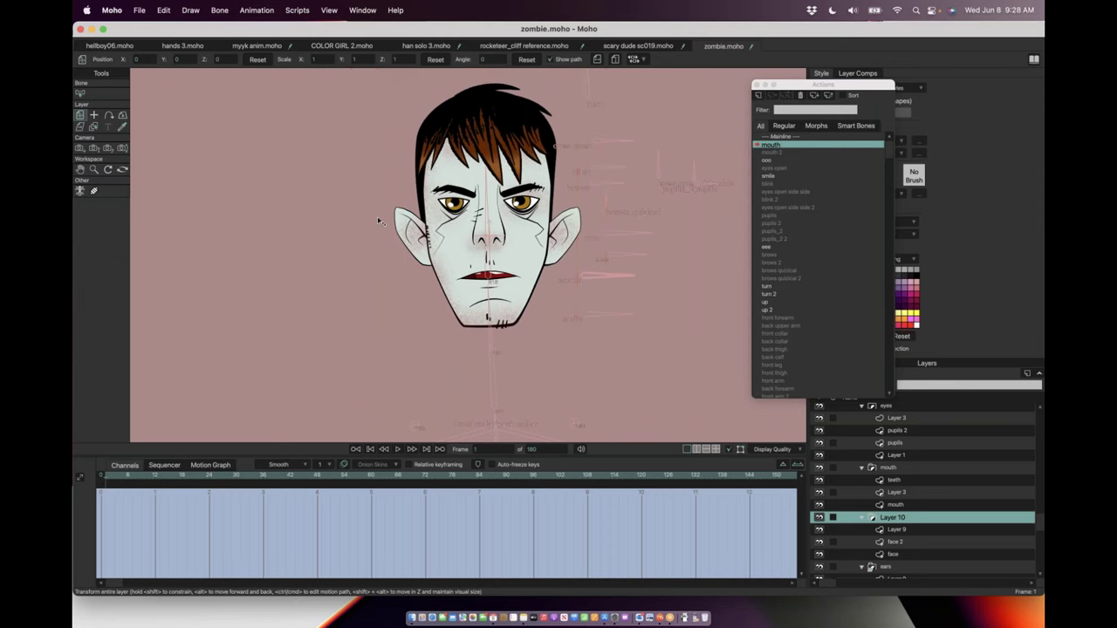
click(530, 478)
mouse_move(532, 478)
mouse_down()
mouse_move(419, 478)
mouse_move(535, 480)
mouse_up()
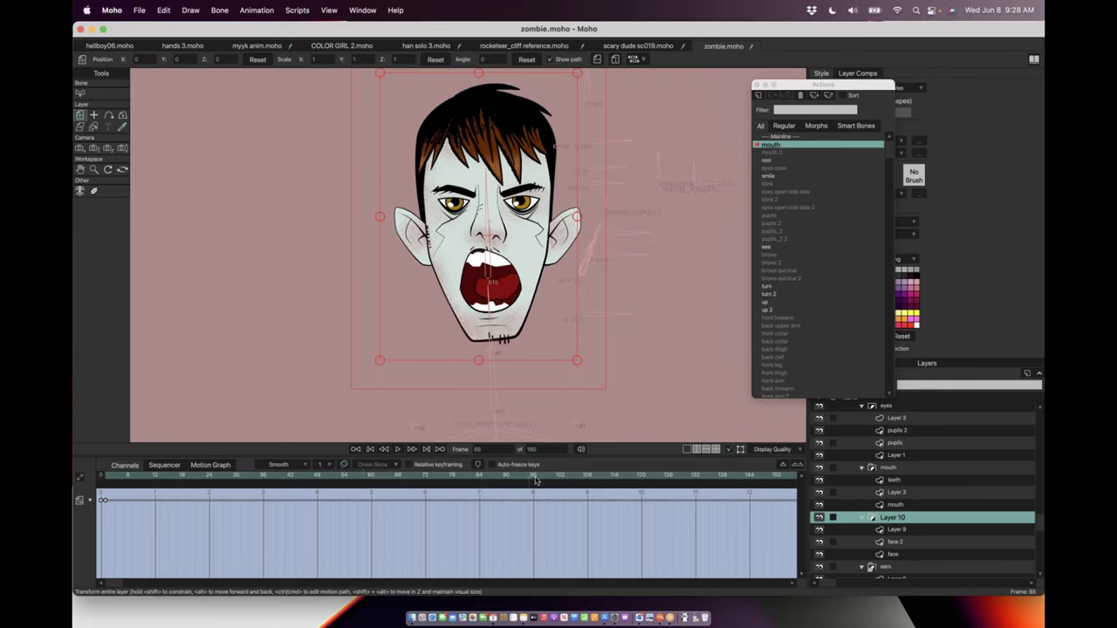
drag(384, 218, 400, 218)
drag(480, 363, 481, 389)
drag(537, 479, 295, 402)
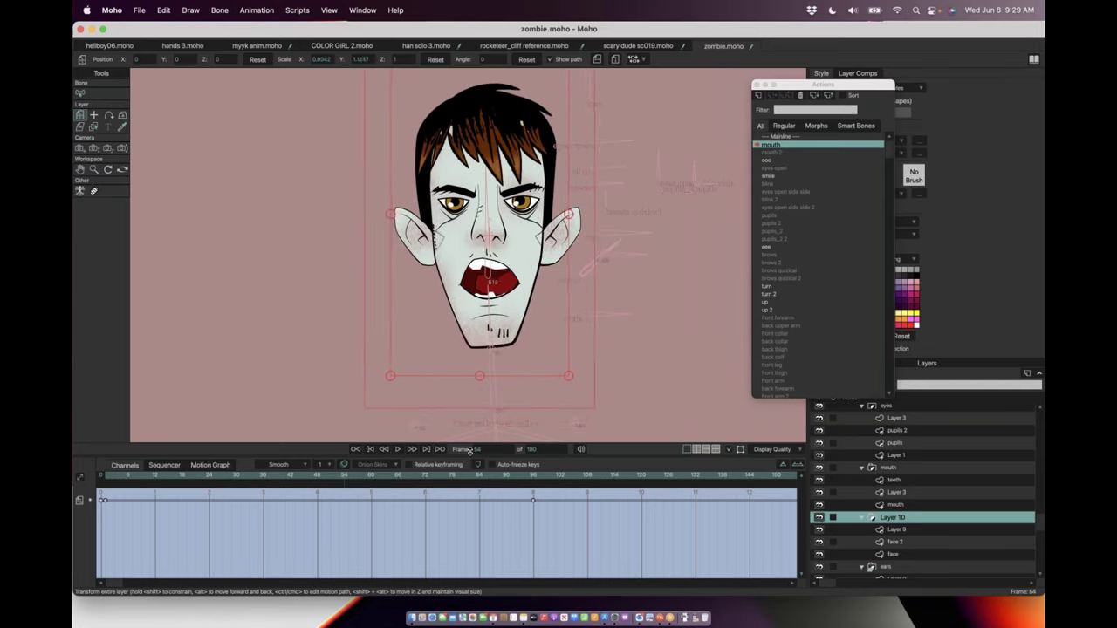
key(super+z)
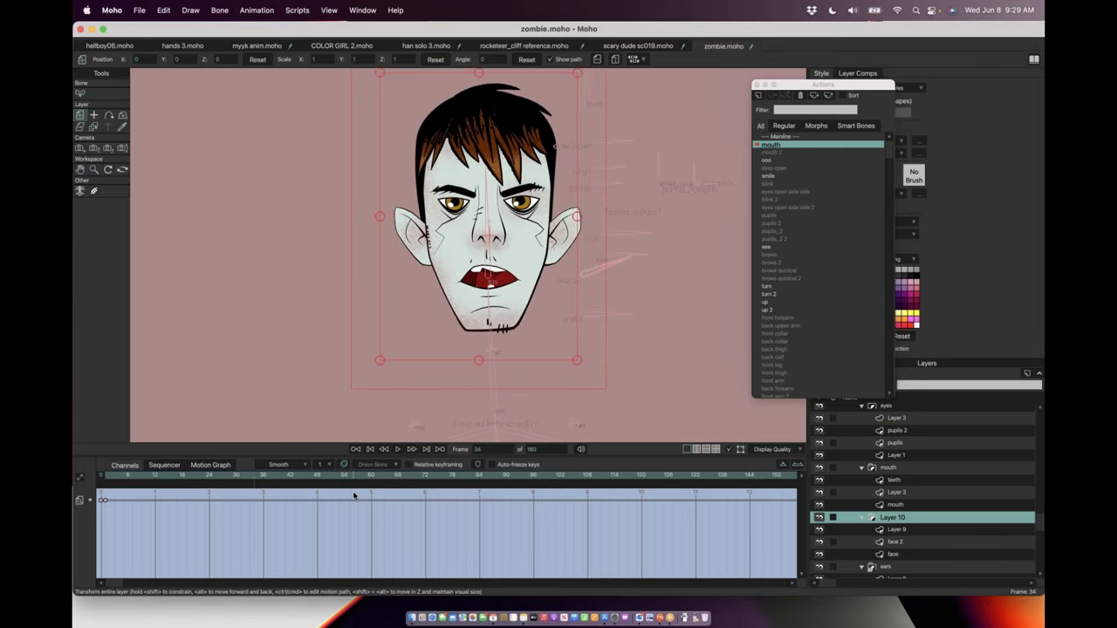
Step: Return the mouth action to frame 0 and select the eyes group
drag(135, 474, 76, 473)
scroll(412, 298, down, 1)
scroll(890, 522, up, 4)
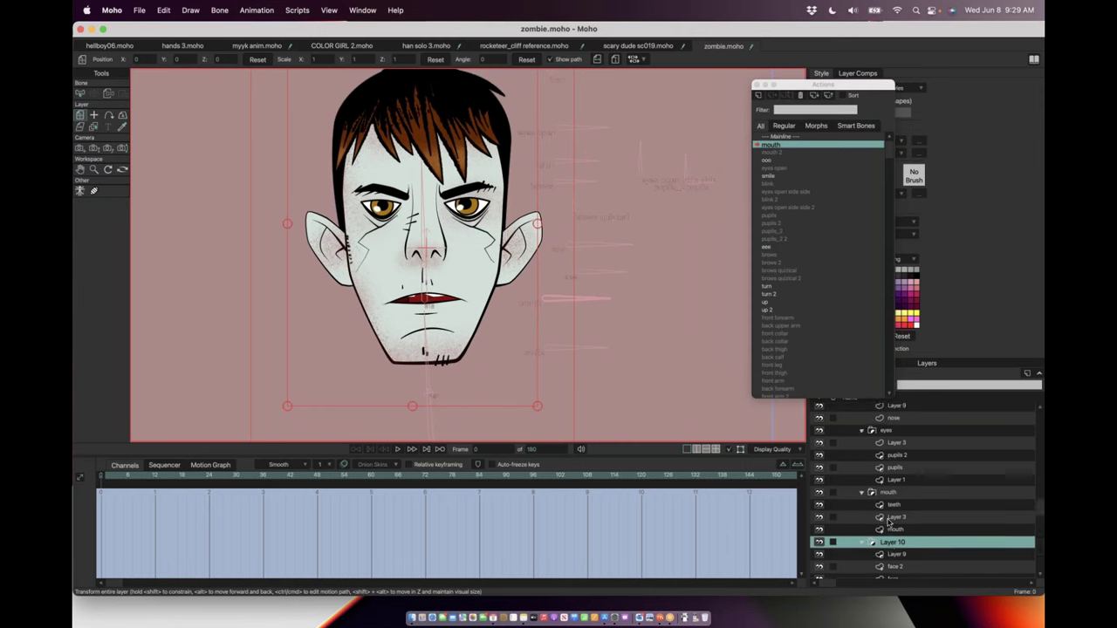
click(876, 454)
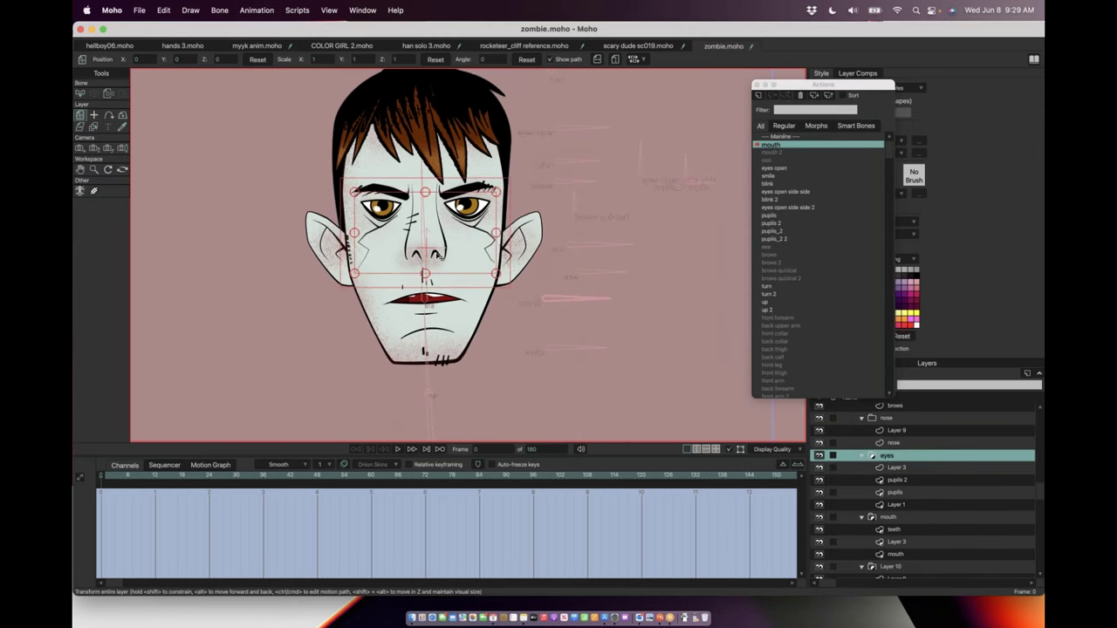
scroll(441, 257, up, 2)
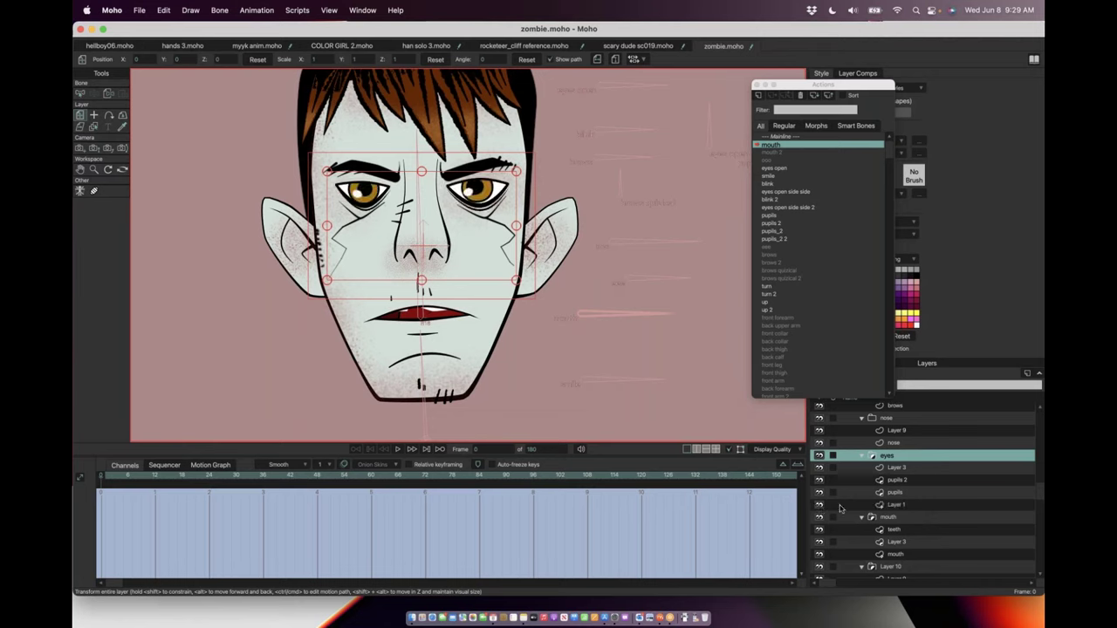
Step: Examine the eye layers by hiding and reshowing pupils, pupils 2 and Layer 3 in turn
click(890, 505)
click(894, 494)
click(818, 493)
click(818, 493)
click(819, 480)
click(819, 480)
click(819, 468)
click(819, 468)
click(818, 469)
click(818, 469)
scroll(429, 190, up, 2)
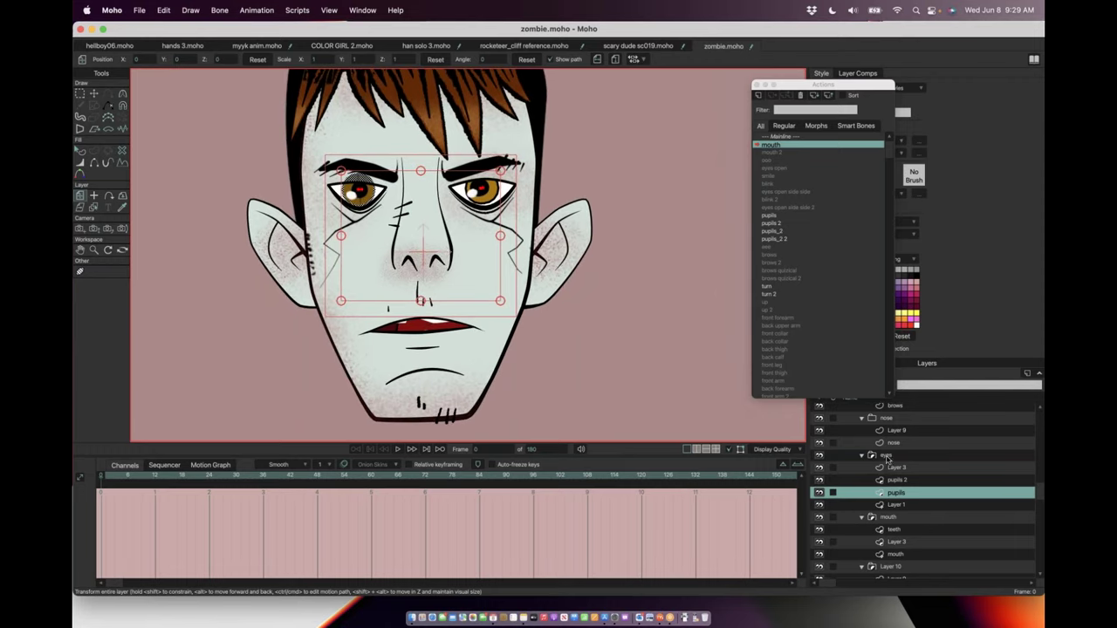
Step: Select the SHELF GUY 2 bone layer and return to the Mainline action
scroll(886, 454, up, 4)
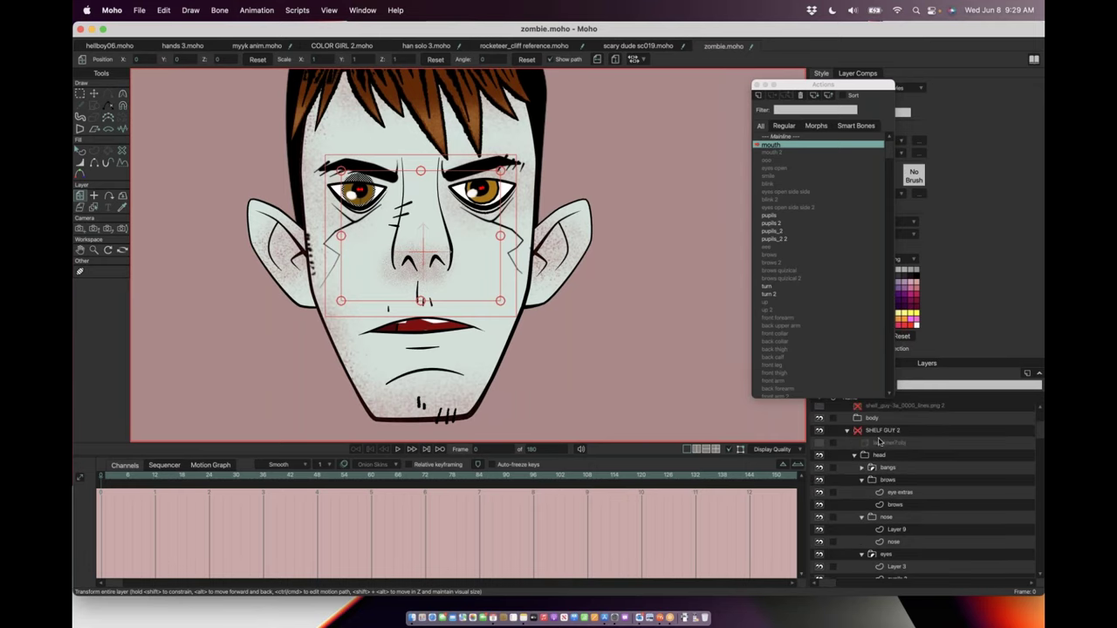
scroll(879, 444, up, 1)
click(875, 448)
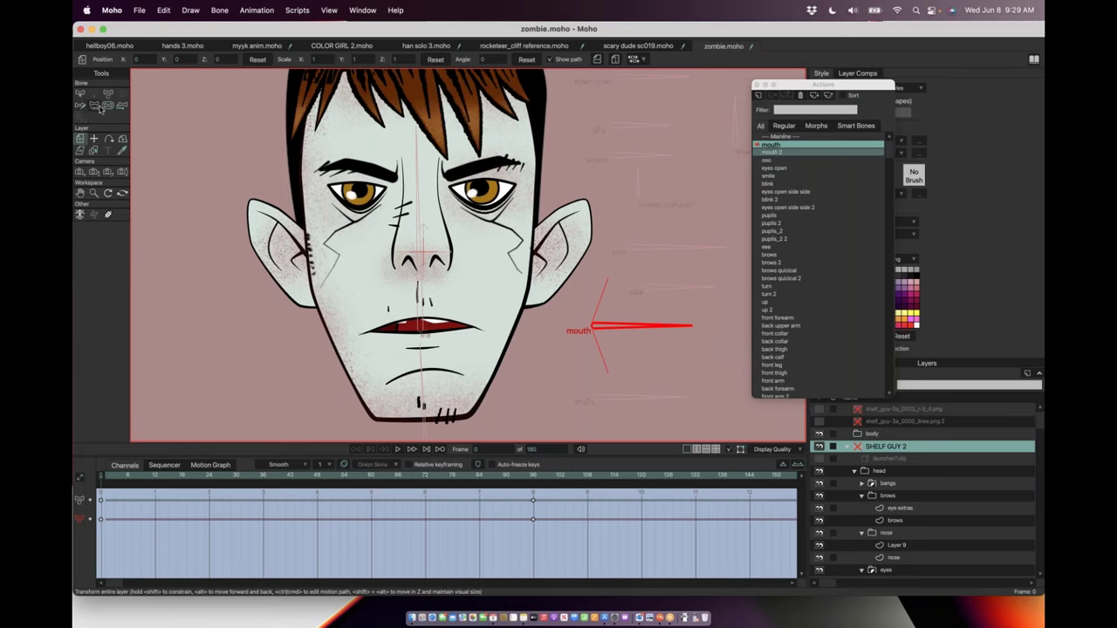
drag(482, 204, 393, 274)
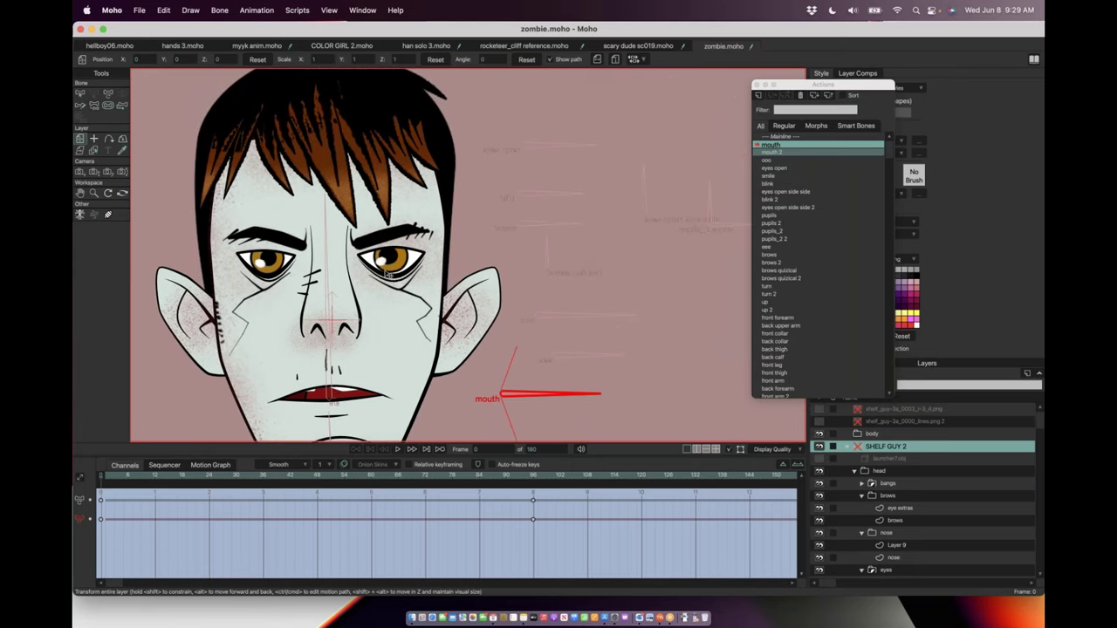
scroll(399, 274, down, 2)
scroll(530, 264, down, 3)
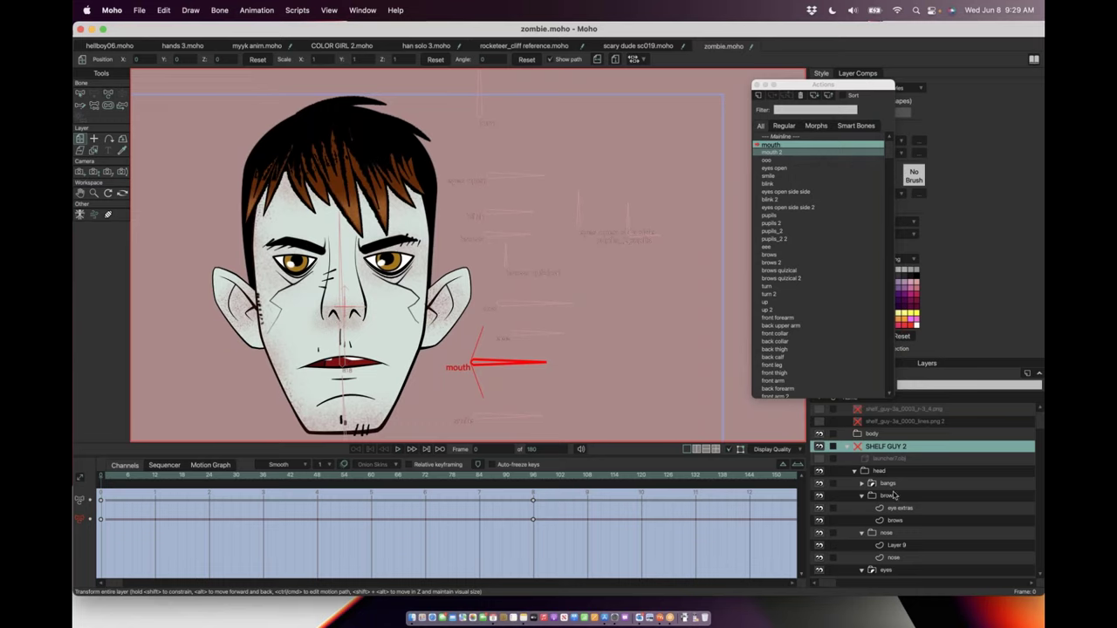
double_click(783, 136)
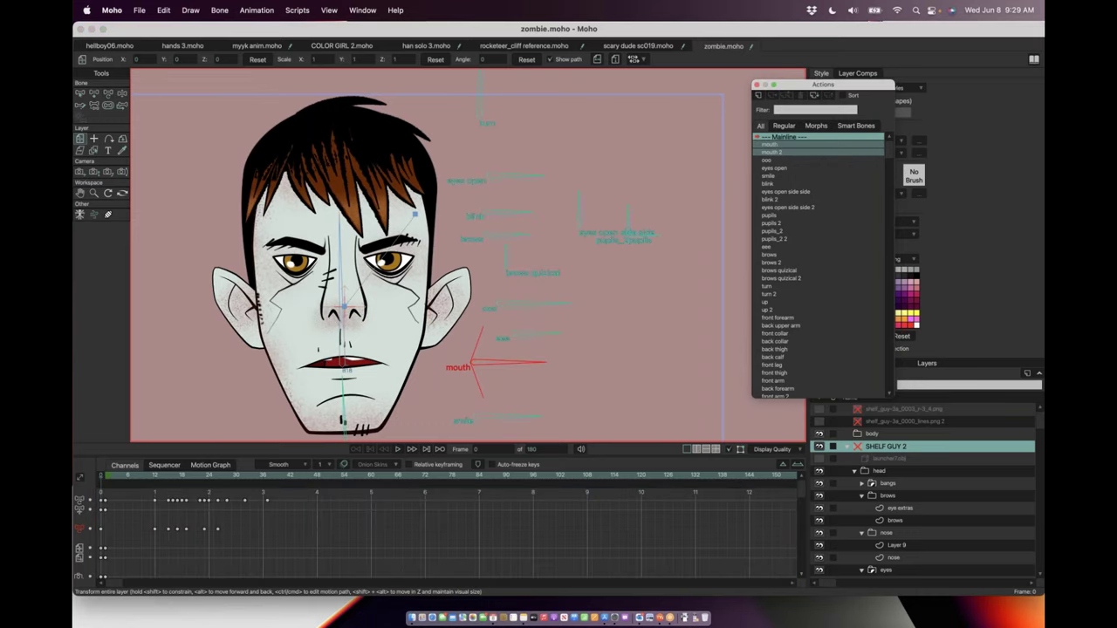
Step: Swing the eyes open side side, turn and pupil bones with Manipulate Bones to test the zombie's gaze and head turn
click(586, 212)
click(120, 93)
mouse_move(582, 207)
mouse_down()
mouse_move(573, 206)
mouse_move(596, 213)
mouse_move(566, 201)
mouse_up()
drag(483, 89, 492, 90)
drag(565, 196, 644, 239)
click(119, 476)
click(97, 476)
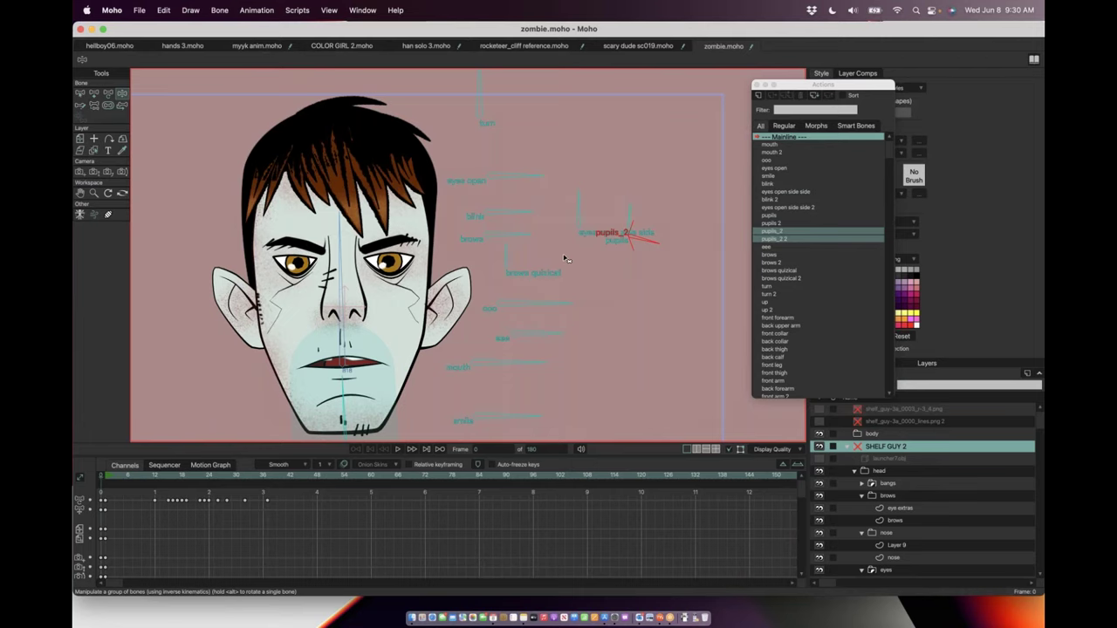
drag(630, 213, 653, 236)
scroll(363, 286, up, 3)
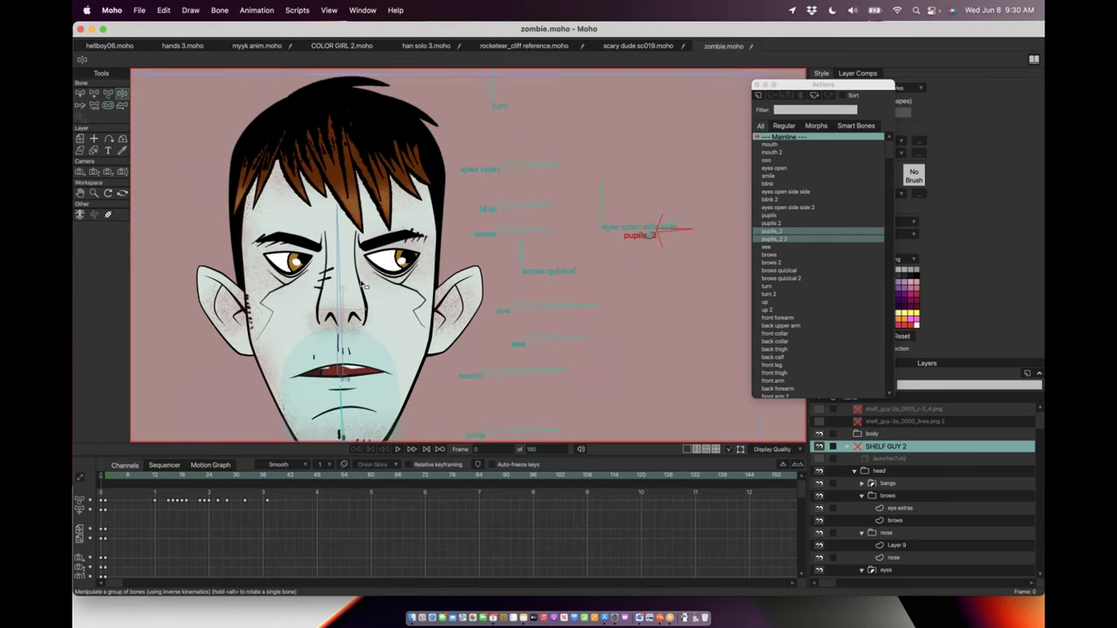
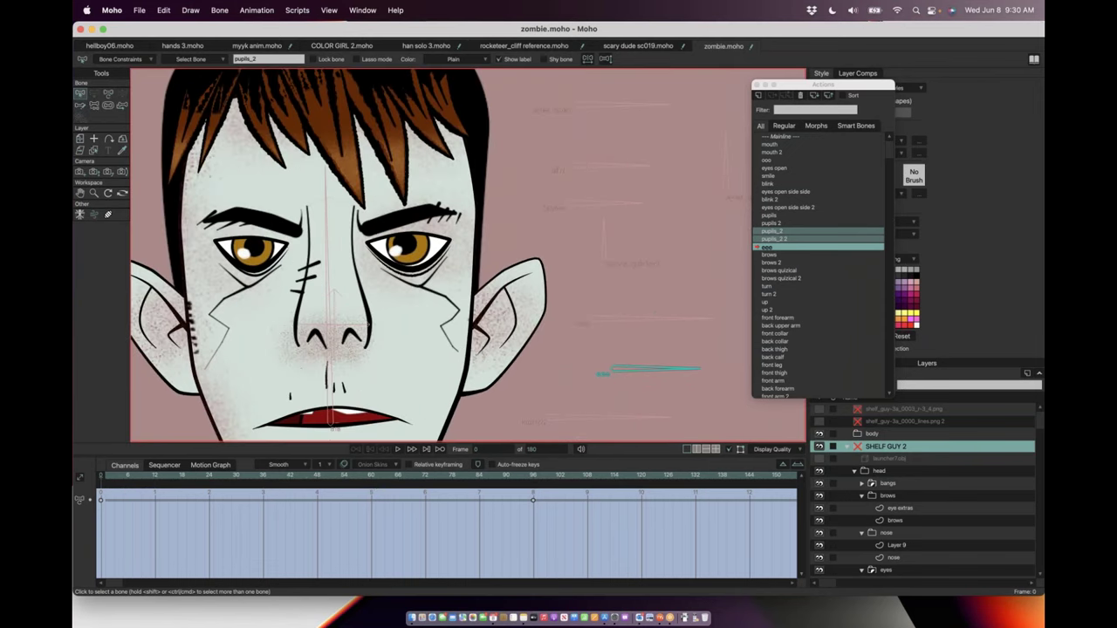
Step: Open the eyes open action, switch to the pupils_2 action, and scrub it to examine the pupil movement
double_click(782, 174)
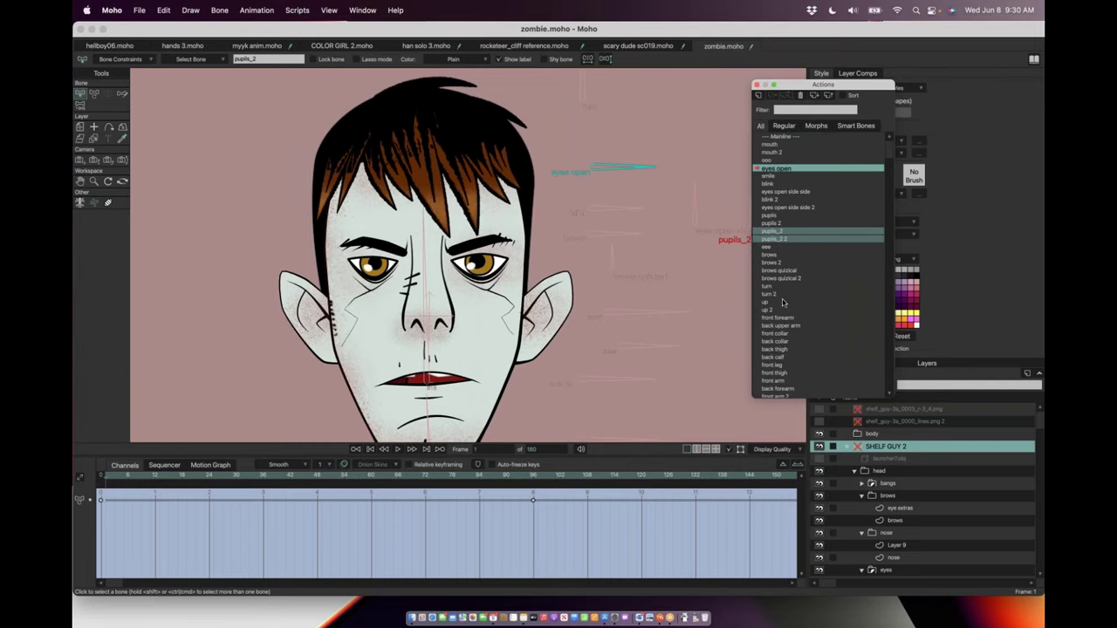
scroll(783, 307, down, 1)
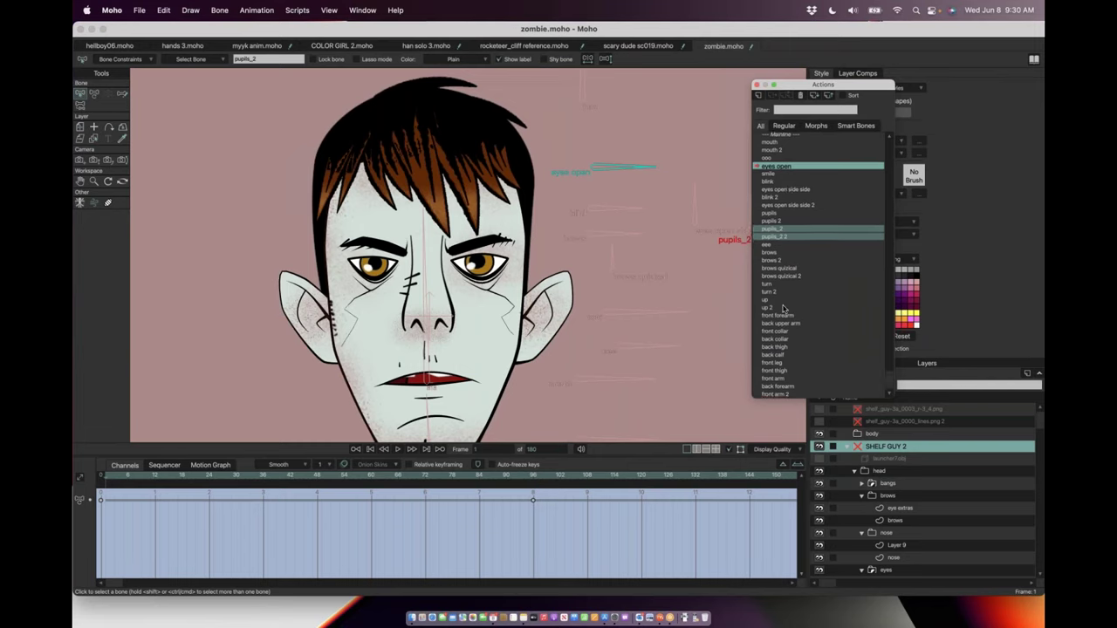
double_click(773, 230)
drag(194, 476, 466, 485)
Step: Open the pupils_2 2 and pupils 2 actions in turn and scrub each, ending at frame 96, to examine the pupil movement
double_click(782, 237)
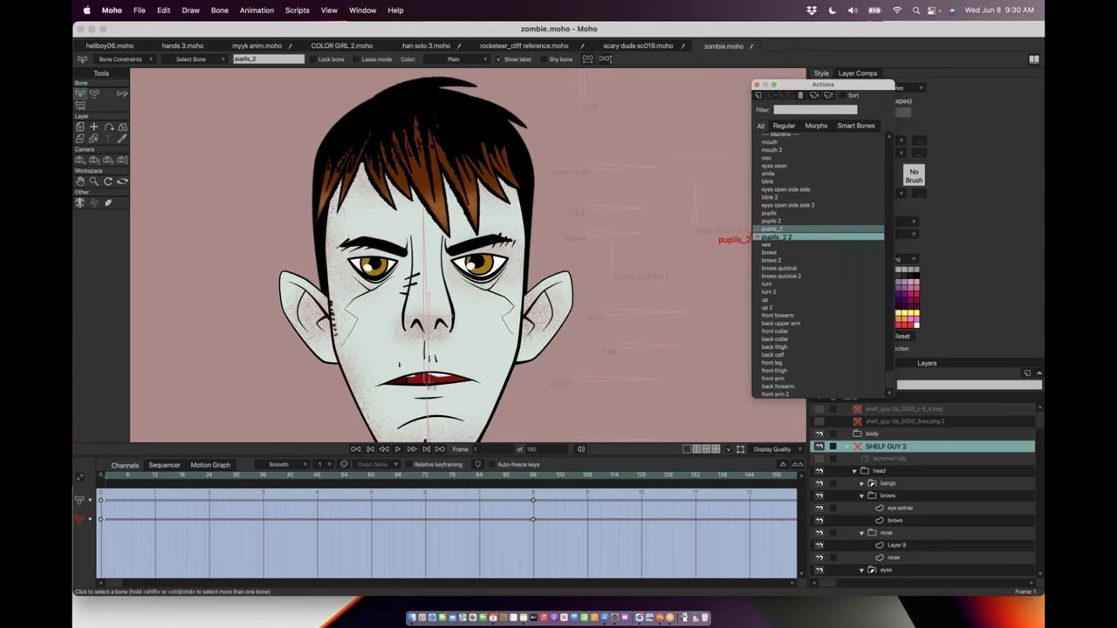
scroll(555, 267, up, 3)
drag(105, 479, 375, 483)
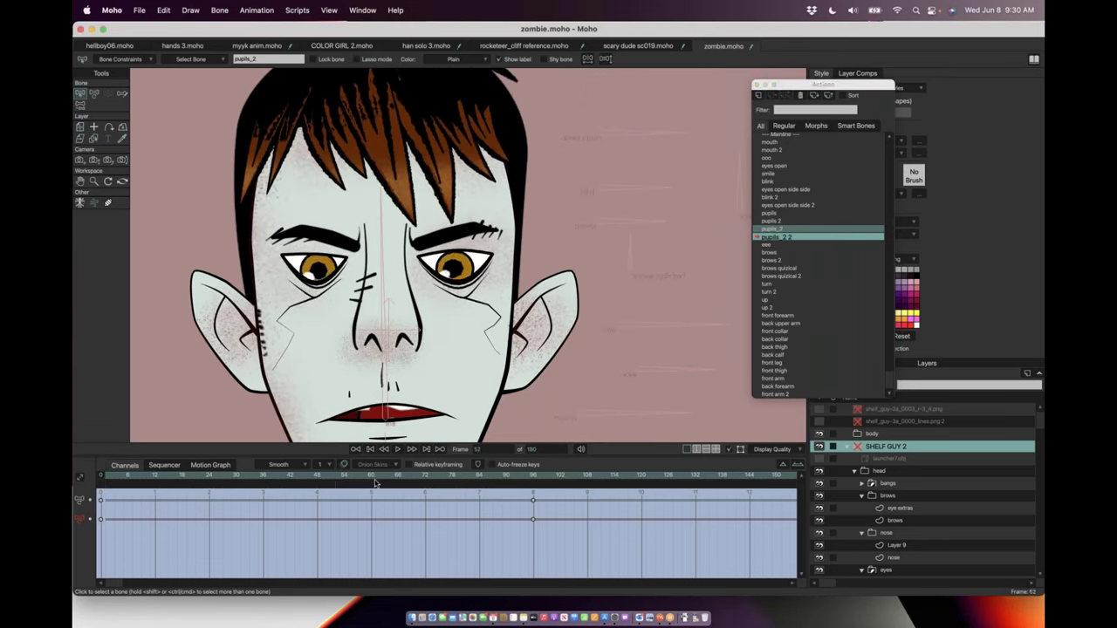
click(771, 220)
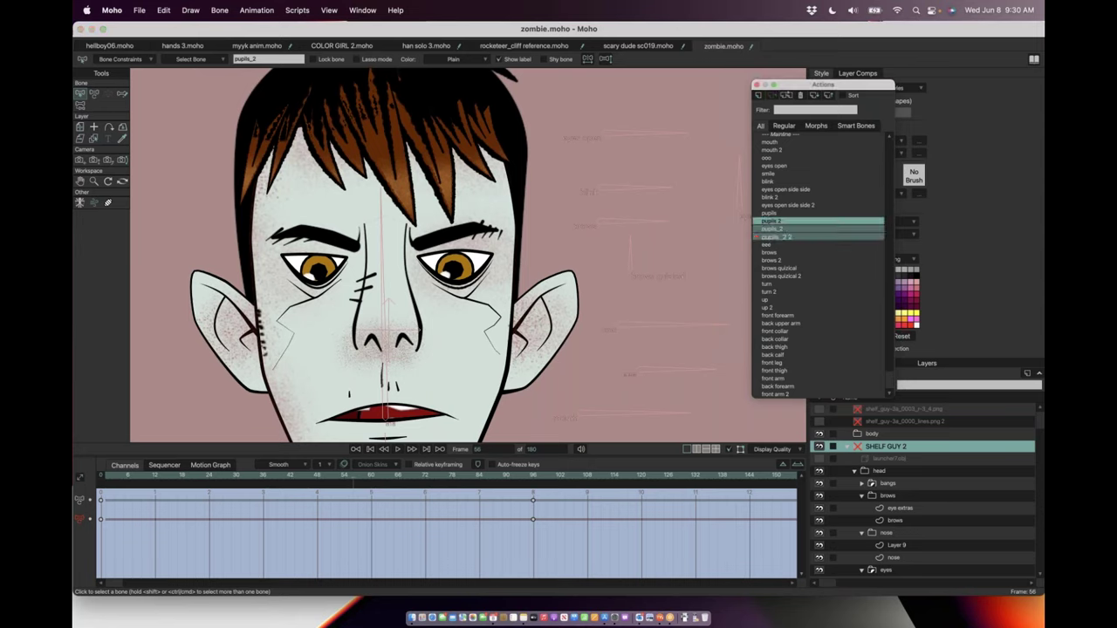
double_click(771, 221)
drag(116, 478, 503, 464)
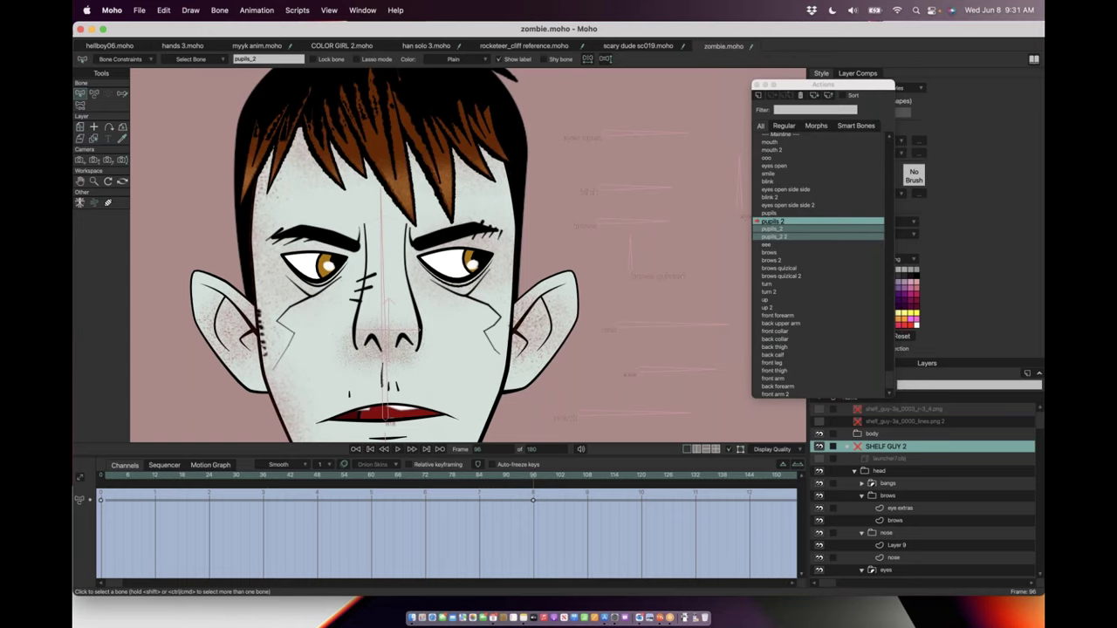
Step: Select the pupils layer inside the head's eyes group and activate Transform Points
scroll(867, 497, down, 3)
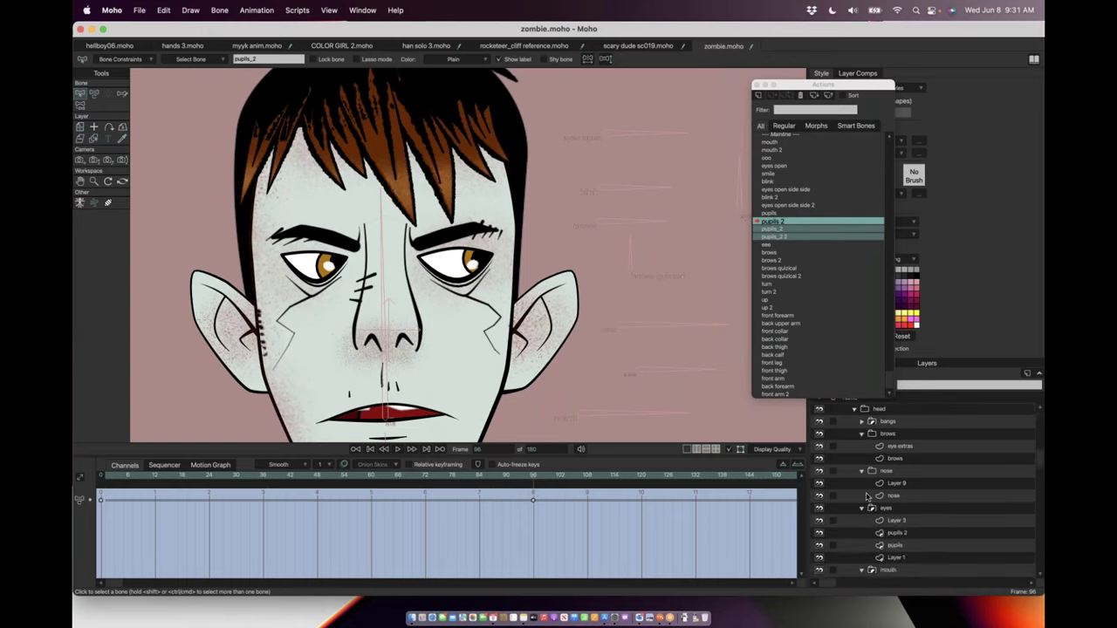
click(894, 545)
click(93, 94)
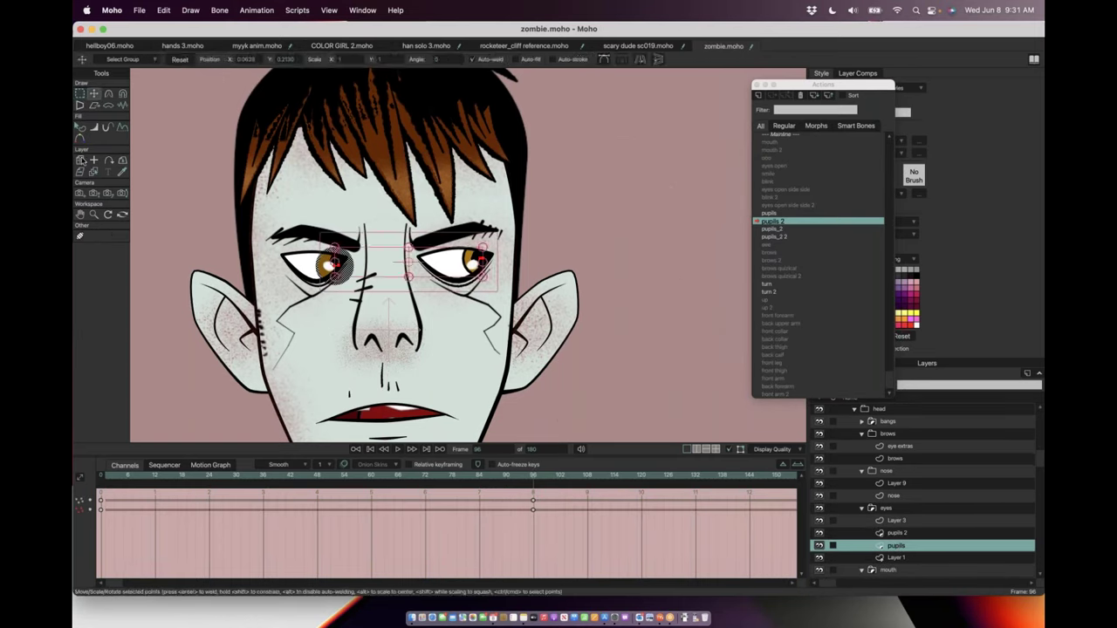
Step: Try to narrow the whole pupils layer horizontally with Transform Layer, and undo the change
click(79, 160)
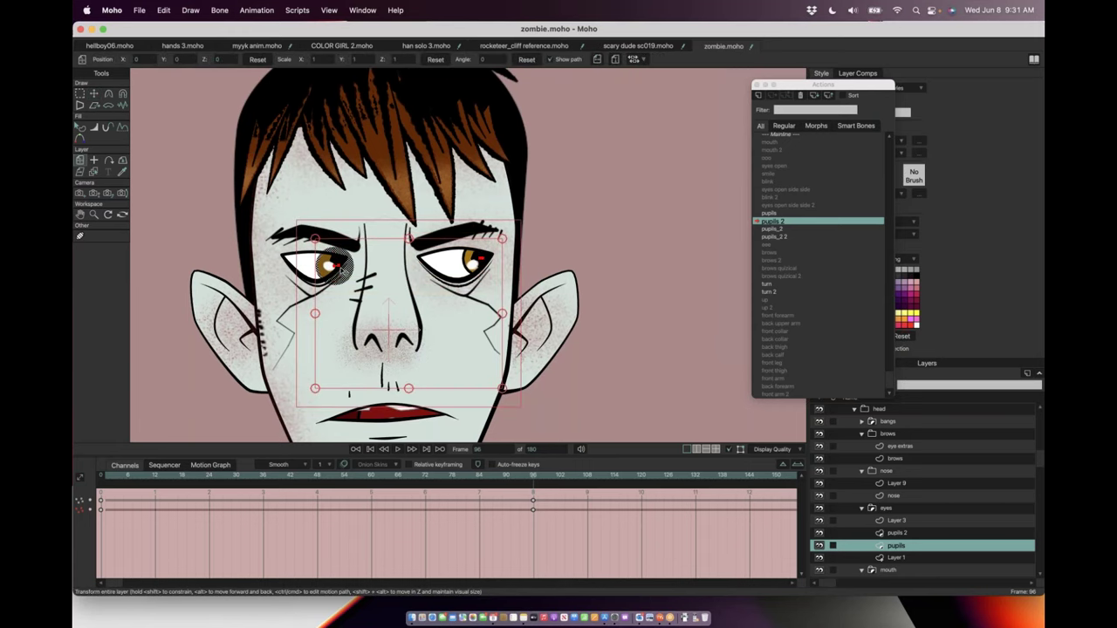
drag(503, 313, 472, 315)
key(super+z)
Step: Select the points of the pupil in the left-hand eye with Transform Points, and compare the pupils layer with Layer 1 and pupils 2
click(94, 93)
drag(277, 213, 379, 329)
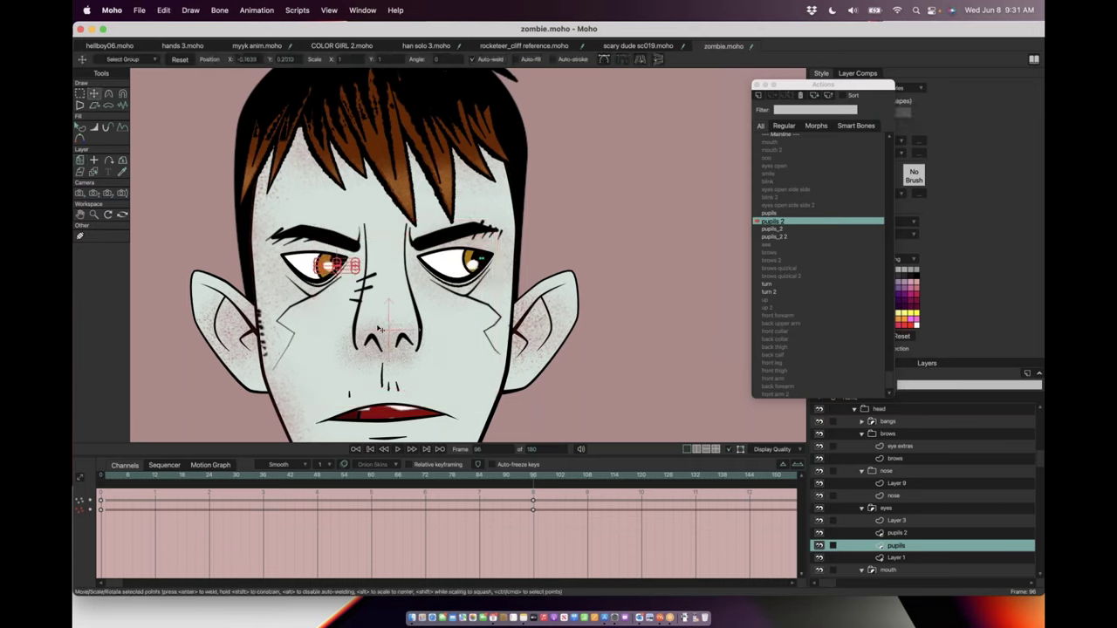
click(899, 556)
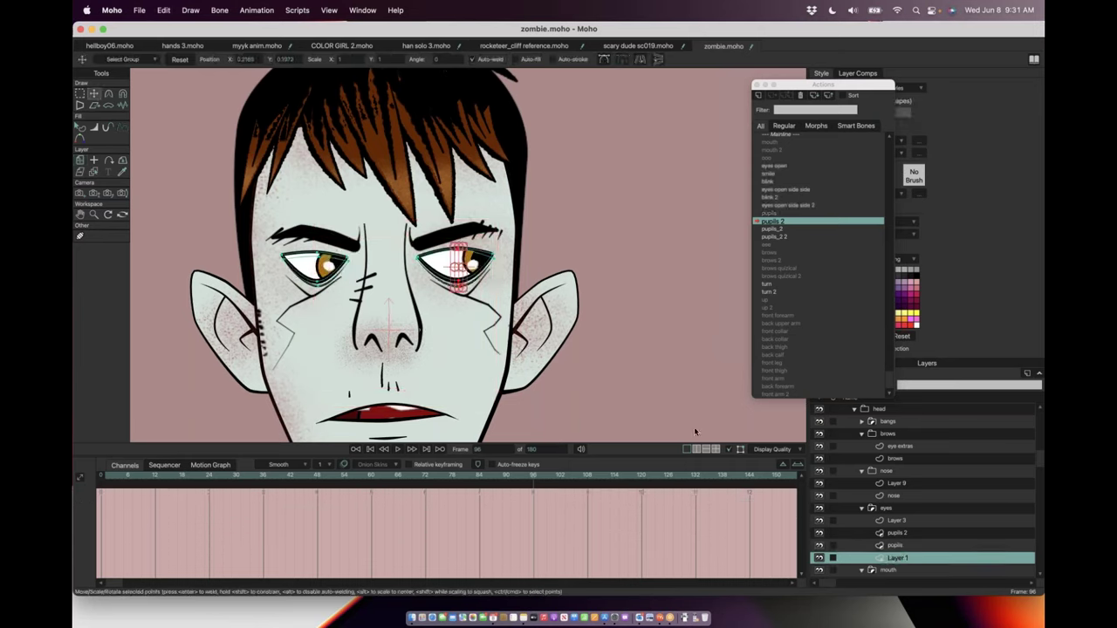
click(904, 533)
click(899, 557)
click(895, 546)
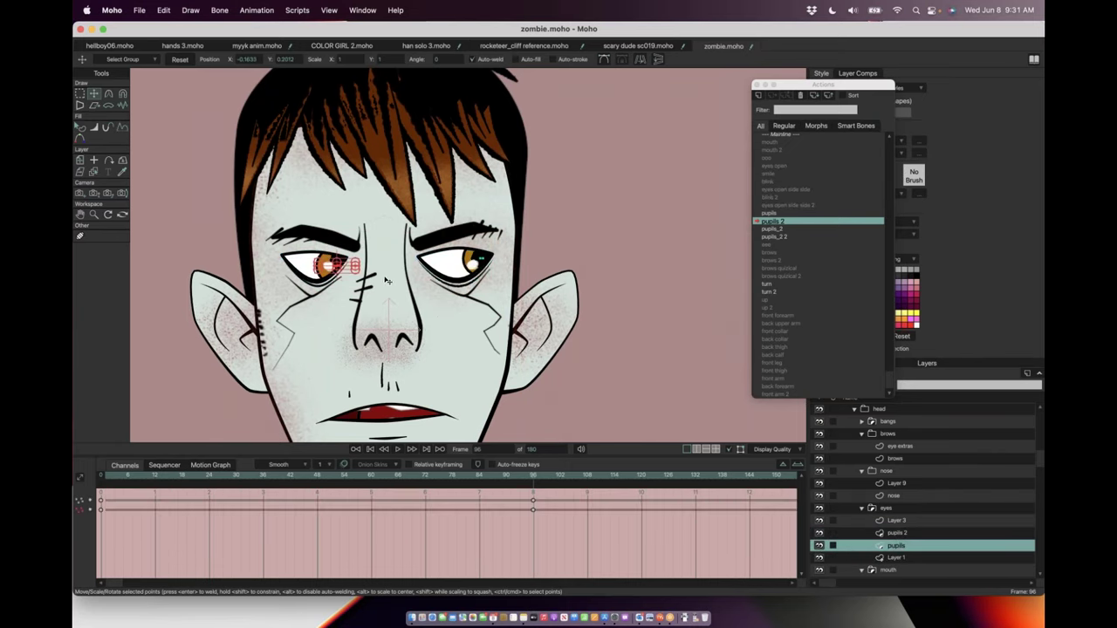
scroll(366, 277, up, 5)
mouse_move(319, 260)
mouse_down()
mouse_move(305, 262)
mouse_move(317, 263)
mouse_up()
key(super+z)
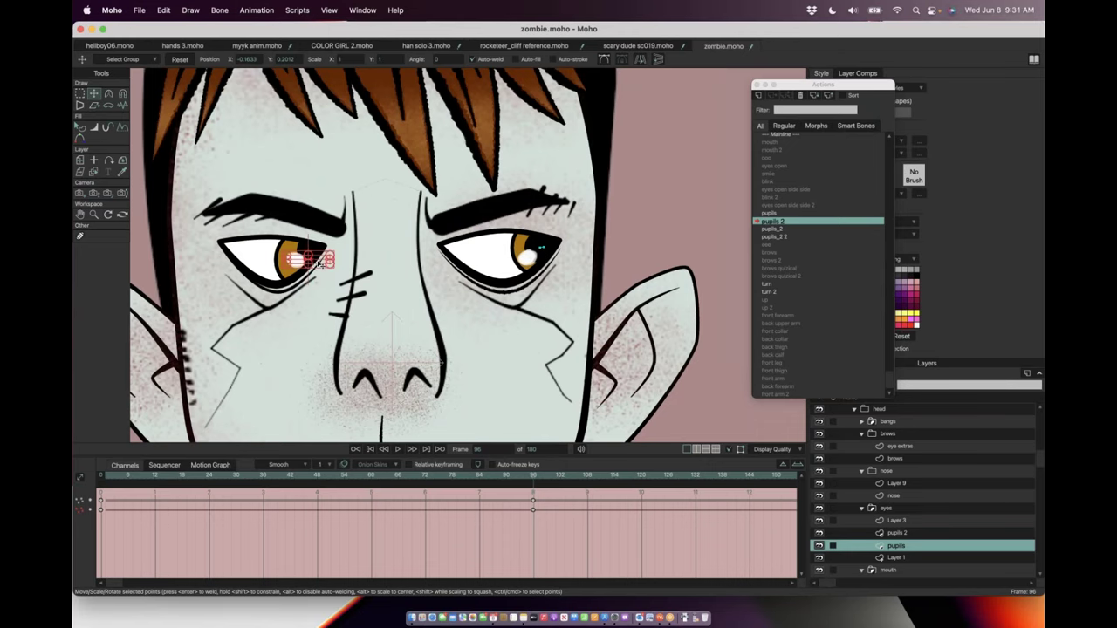
Step: Scrub the pupils 2 action back to frame 13 to examine how the pupils move
scroll(375, 273, down, 1)
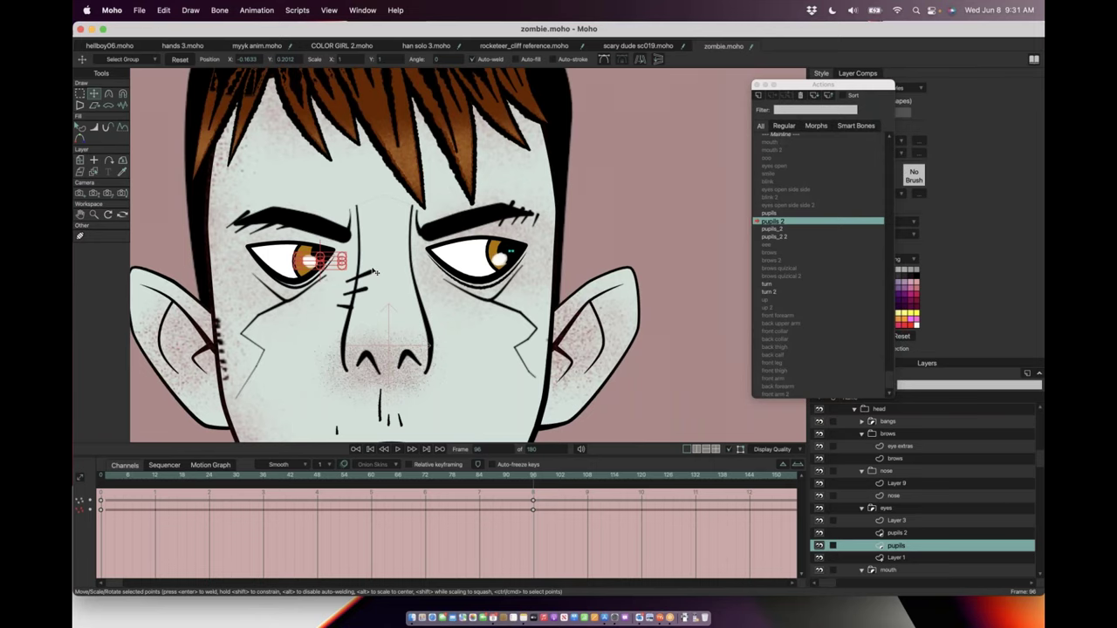
drag(523, 475, 159, 470)
Step: Return to the Mainline timeline and select the SHELF GUY 2 bone layer
scroll(867, 419, up, 3)
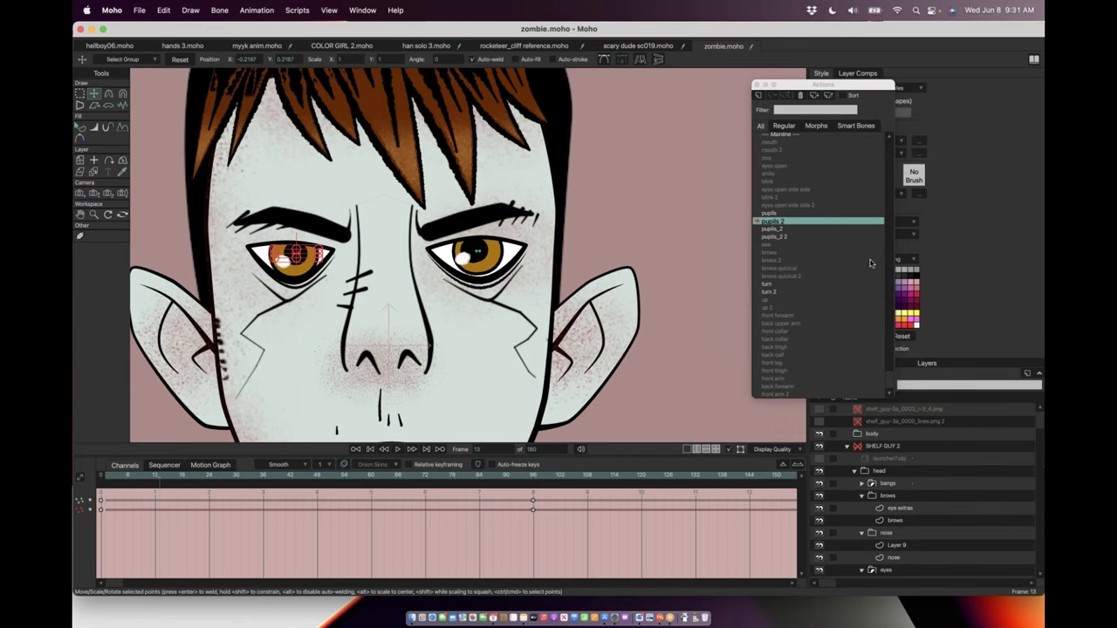
scroll(820, 174, up, 1)
double_click(782, 137)
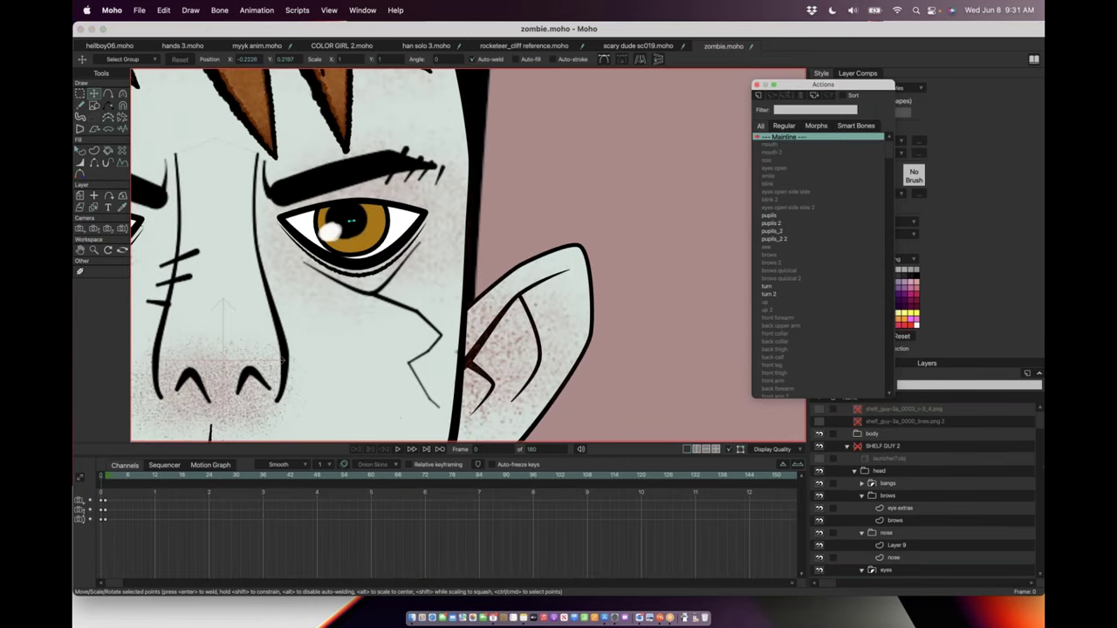
scroll(476, 211, down, 3)
scroll(469, 210, down, 3)
click(877, 449)
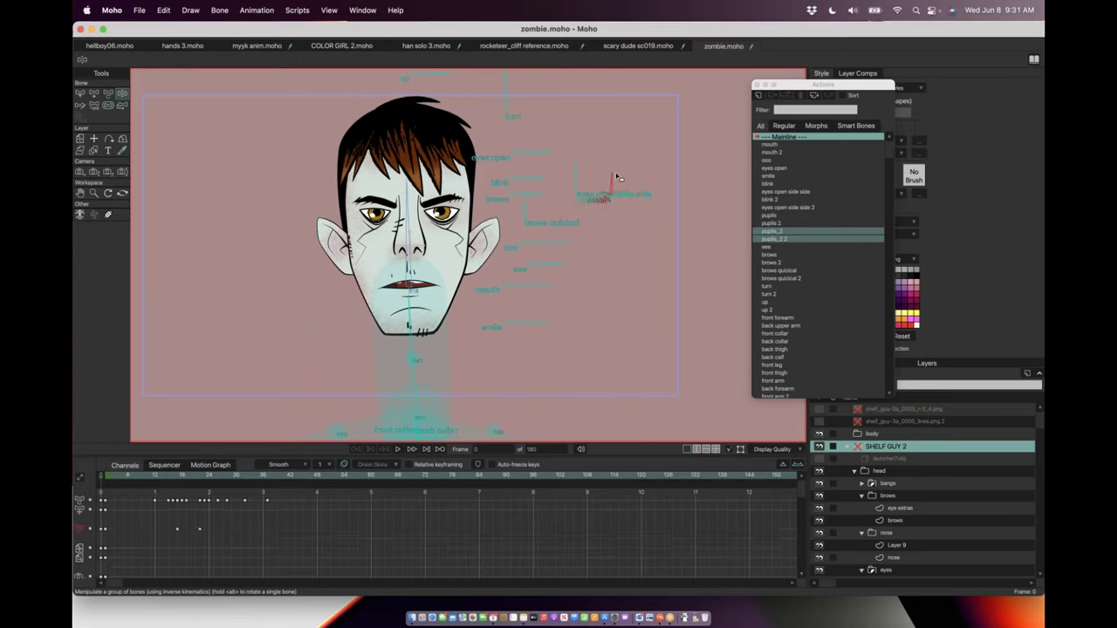
Step: Rotate the pupils smart bone back and forth to test the zombie's eye movement
click(624, 191)
drag(618, 176, 624, 180)
drag(623, 180, 618, 180)
scroll(382, 207, up, 5)
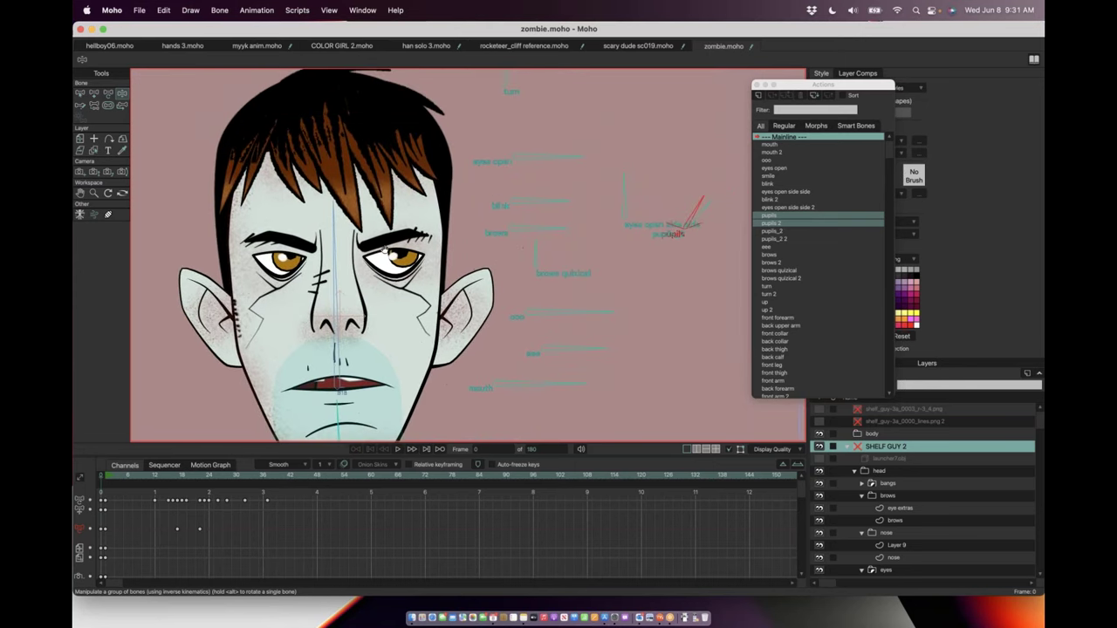
drag(708, 216, 654, 200)
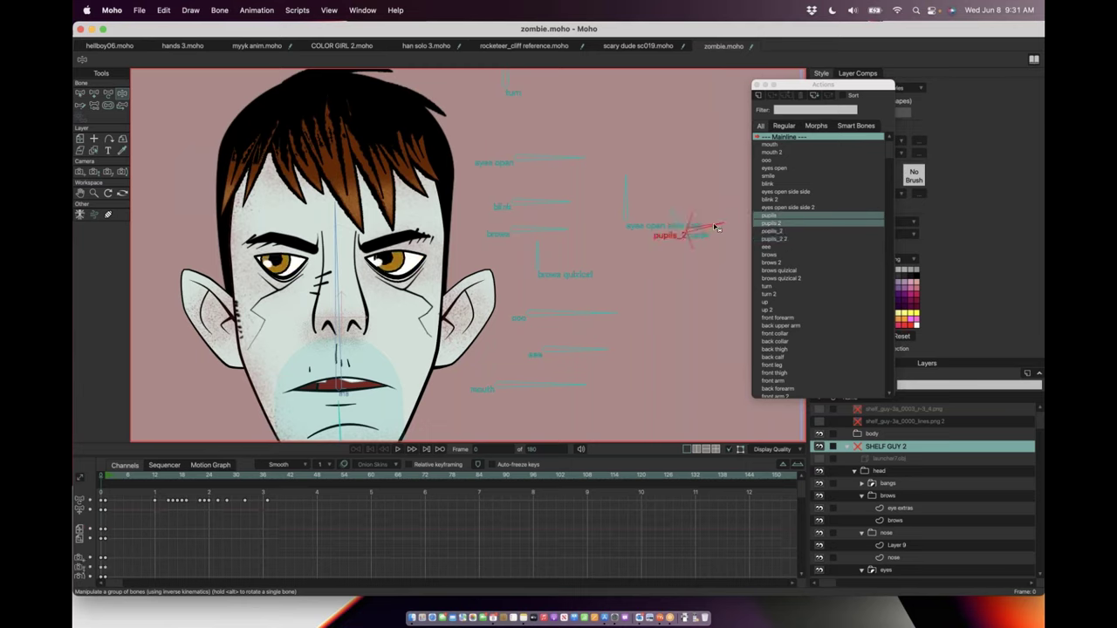
Step: Rotate the pupils_2 smart bone to test its effect on the zombie's pupils
click(716, 220)
scroll(461, 268, down, 3)
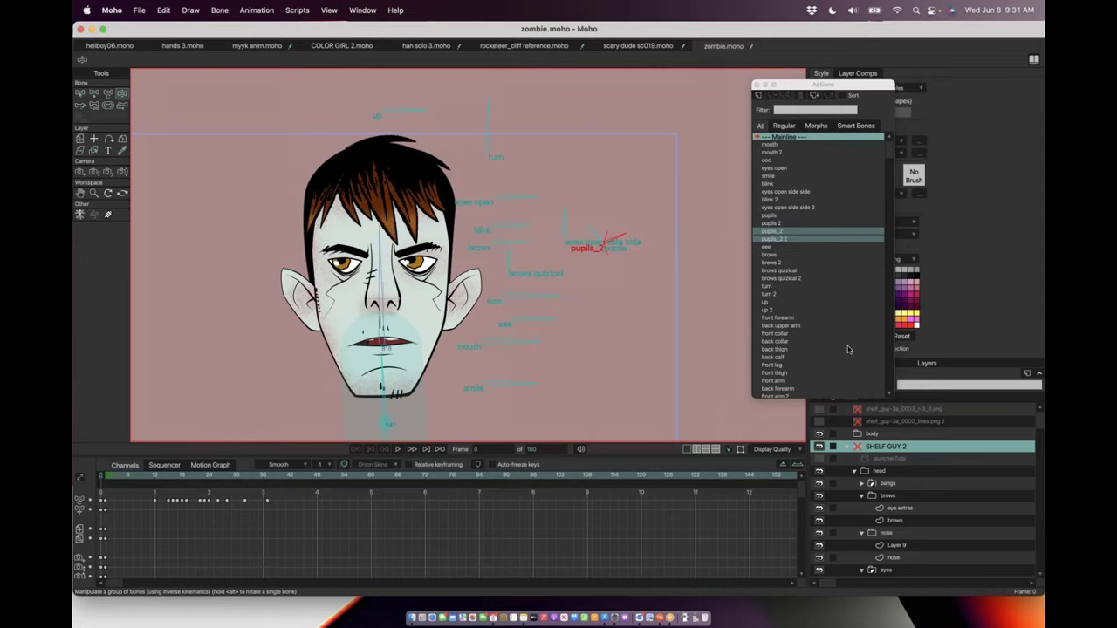
drag(625, 234, 628, 242)
Step: Rotate the turn smart bone to test the zombie's head turn
scroll(381, 275, up, 3)
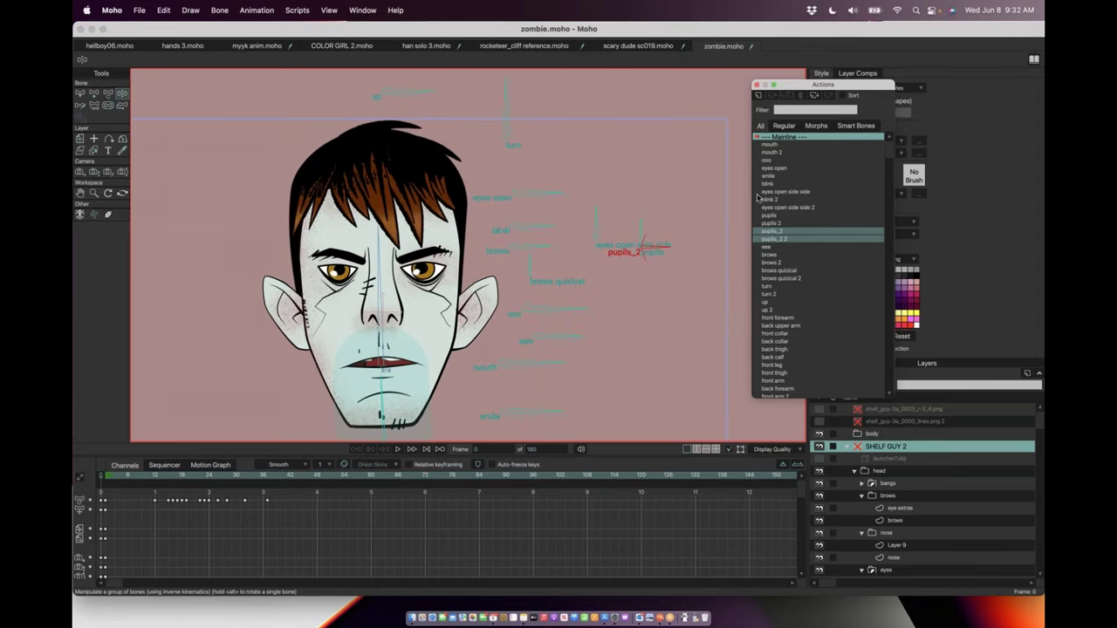
click(500, 96)
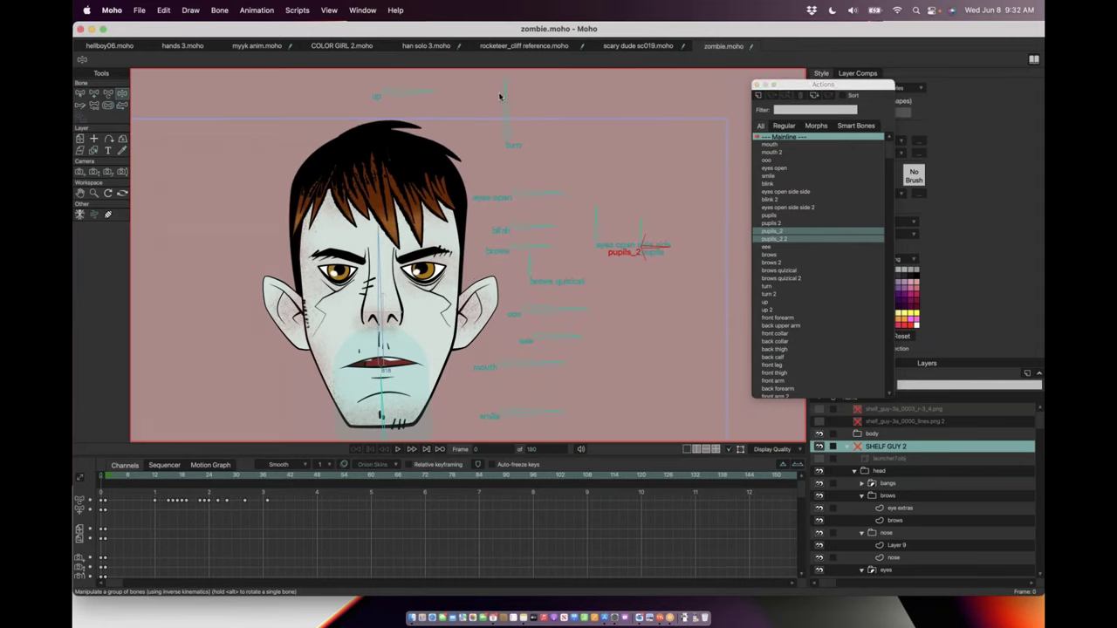
mouse_move(509, 100)
mouse_down()
mouse_move(500, 96)
mouse_move(519, 106)
mouse_move(512, 102)
mouse_up()
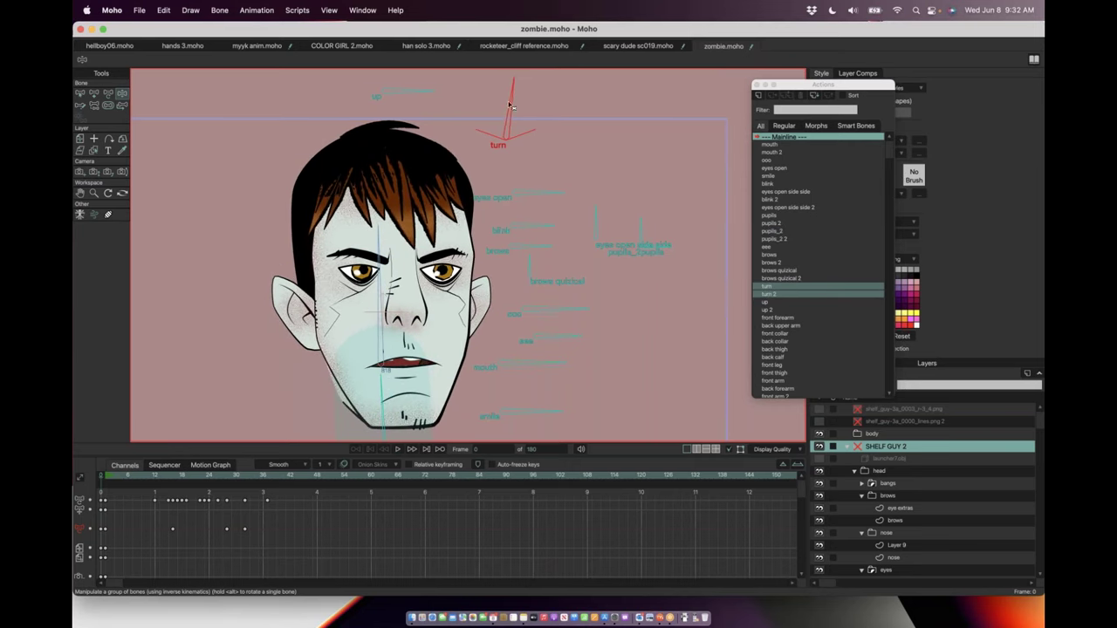
Step: Switch to the COLOR GIRL 2.moho document and scrub its timeline back to frame 0
click(334, 46)
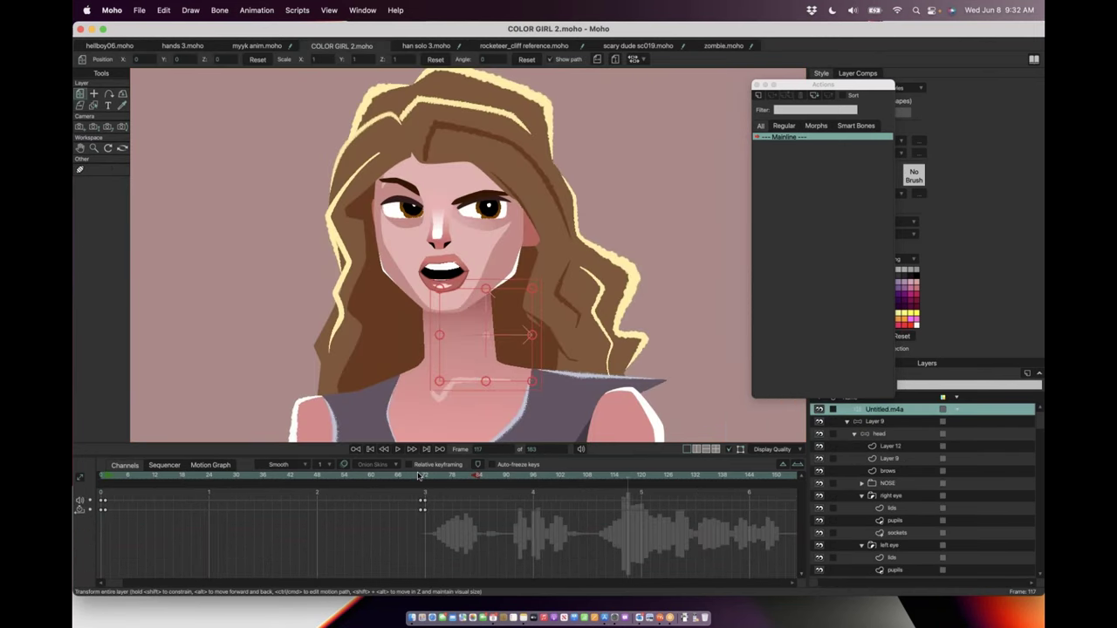
drag(418, 476, 112, 487)
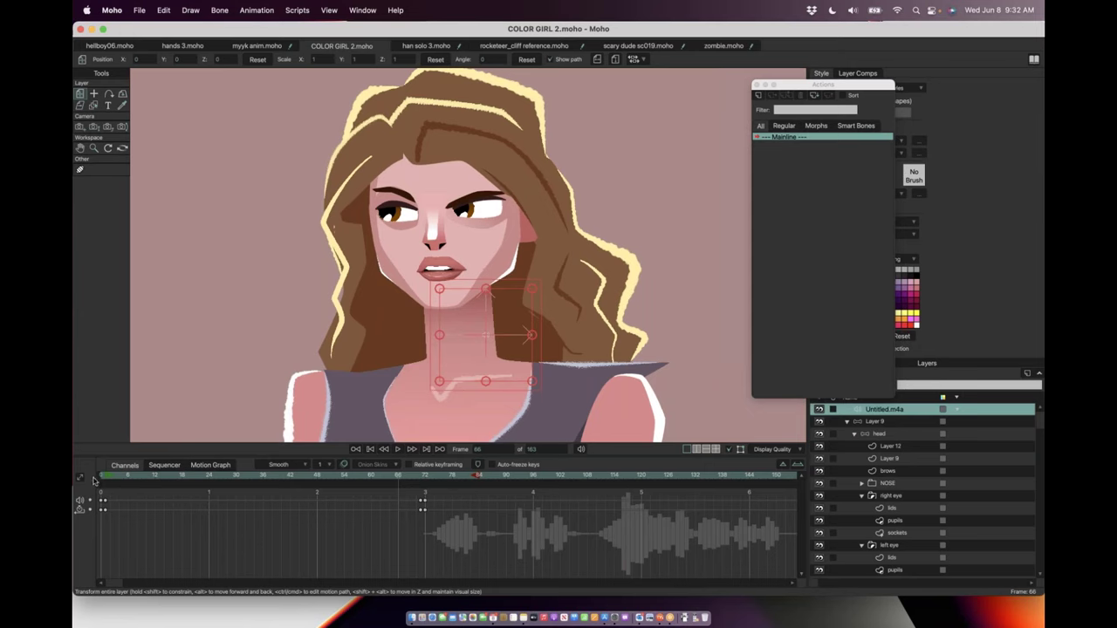
click(94, 478)
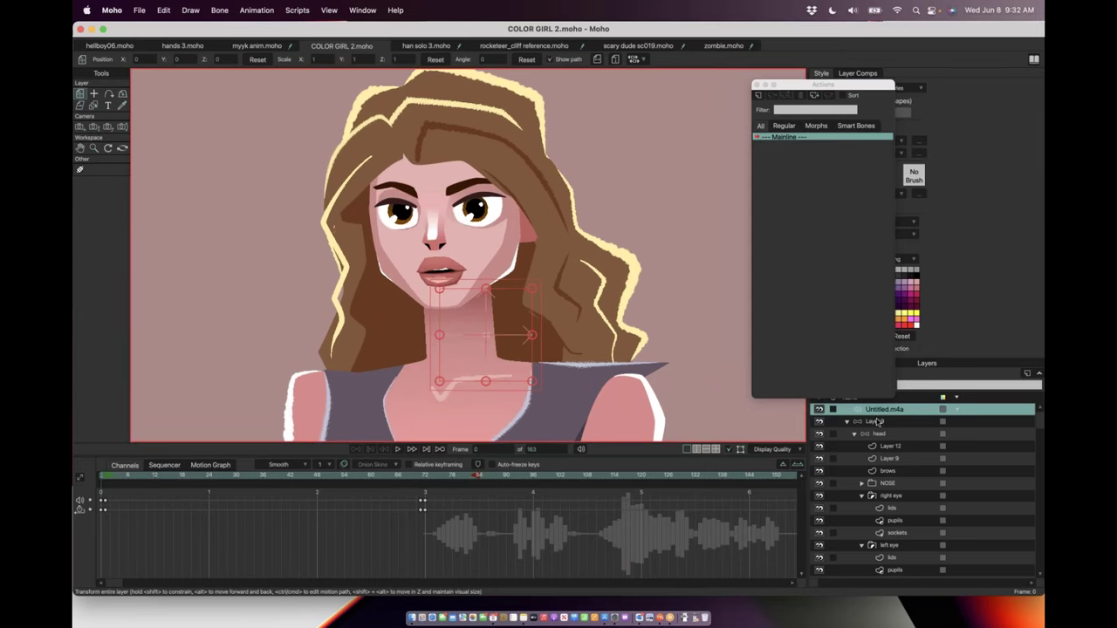
Step: Select the head bone layer and rotate the turn head smart bone both ways with Manipulate Bones
click(876, 422)
click(880, 434)
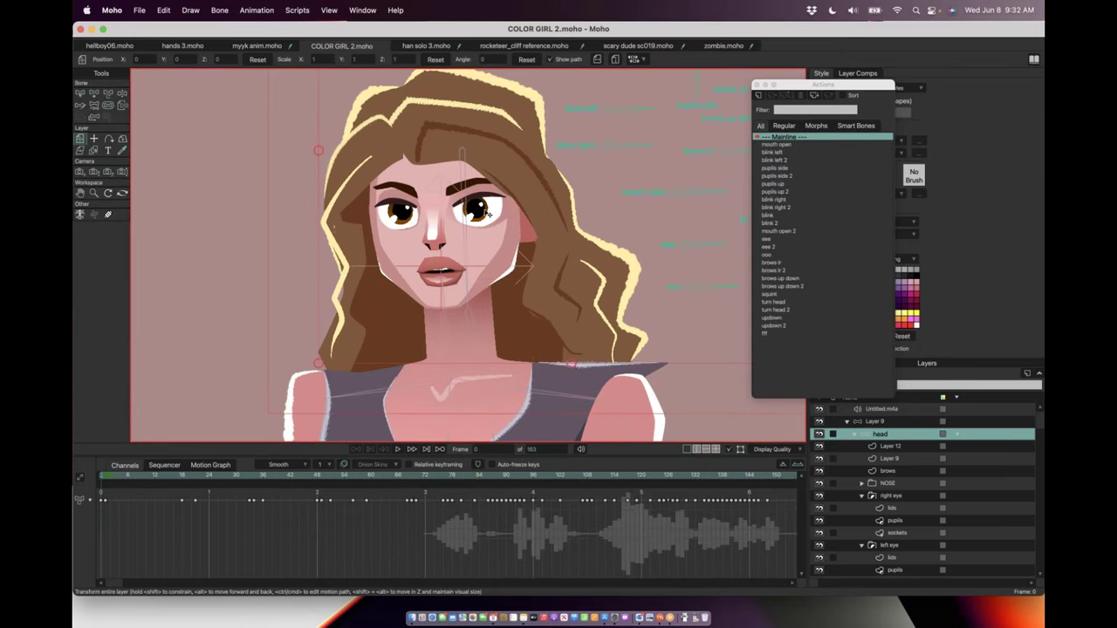
drag(488, 212, 387, 266)
click(122, 93)
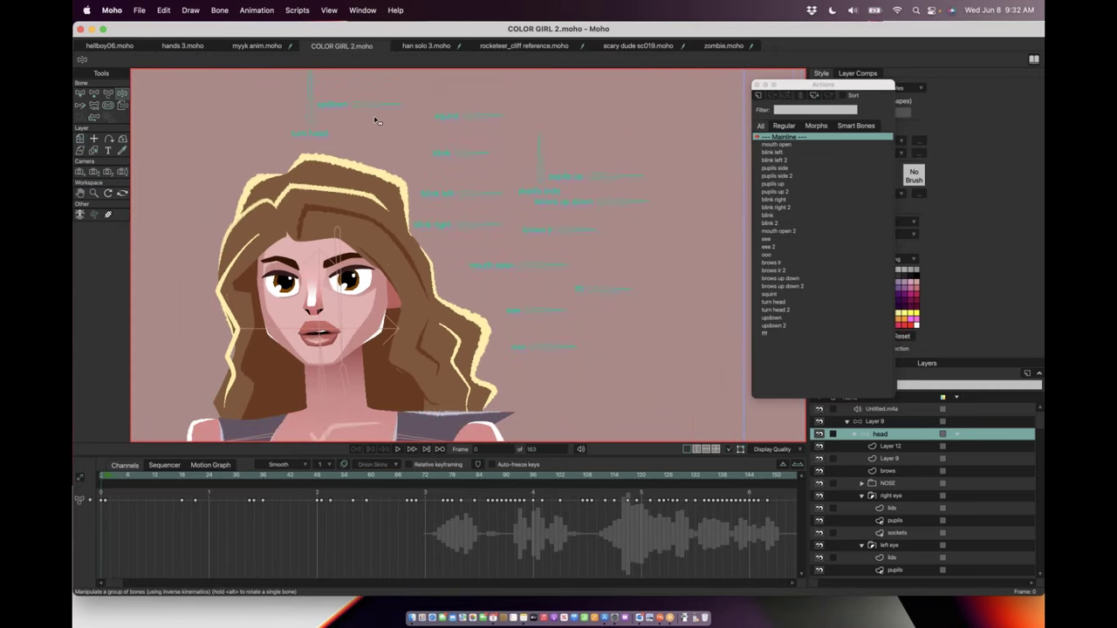
click(343, 120)
drag(343, 121, 259, 130)
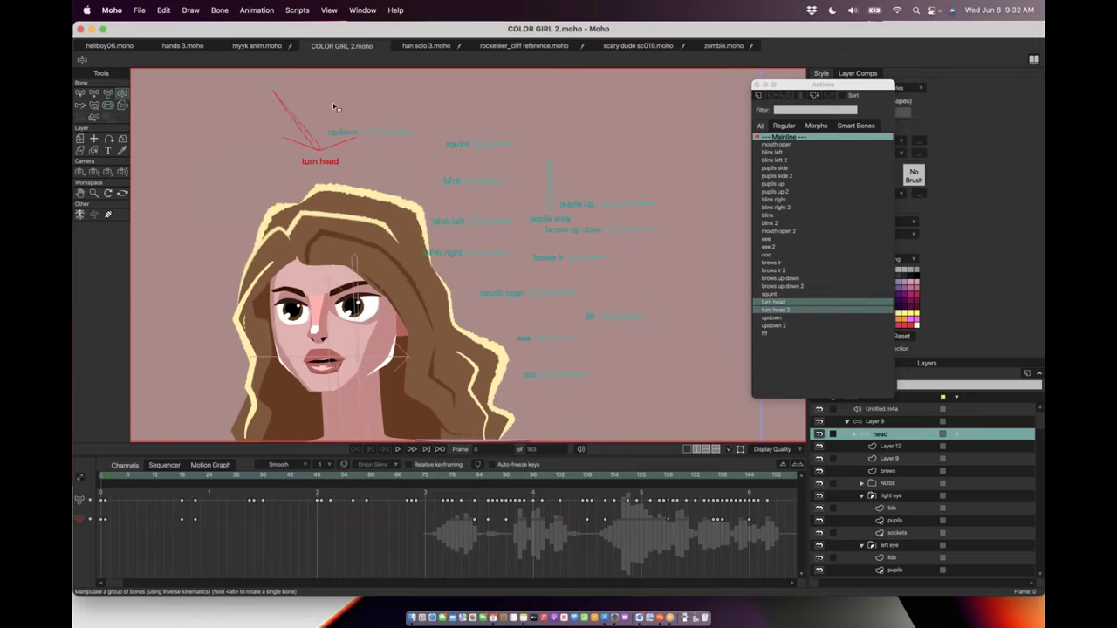
drag(334, 106, 427, 118)
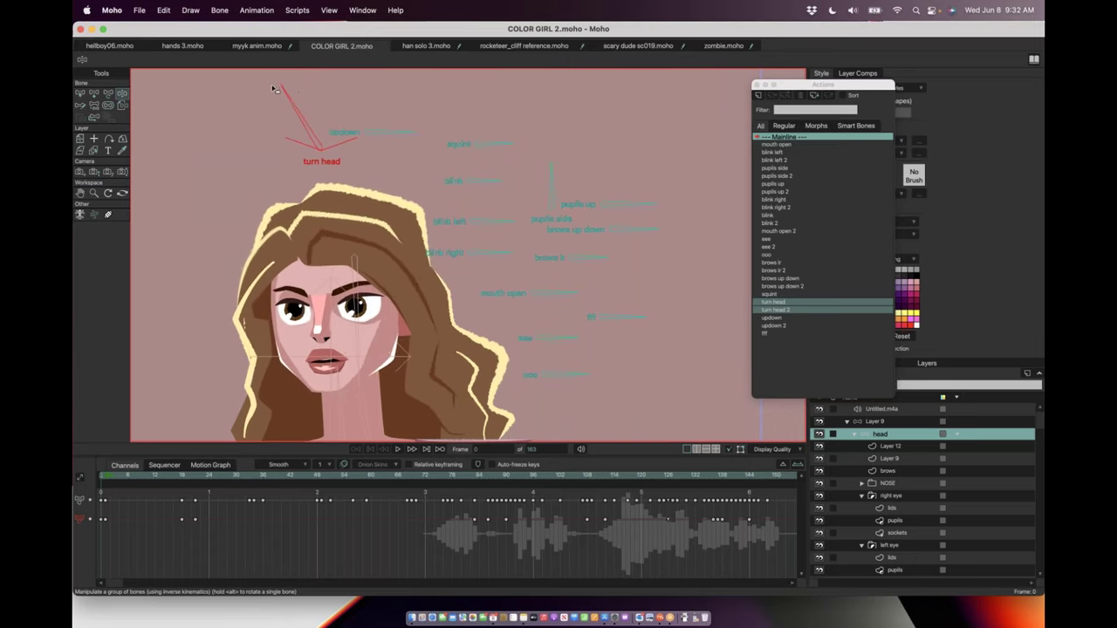
Step: Rotate the updown, blink and blink left smart bones to test the girl's head tilt and eyelids
drag(390, 124, 407, 160)
drag(299, 140, 485, 181)
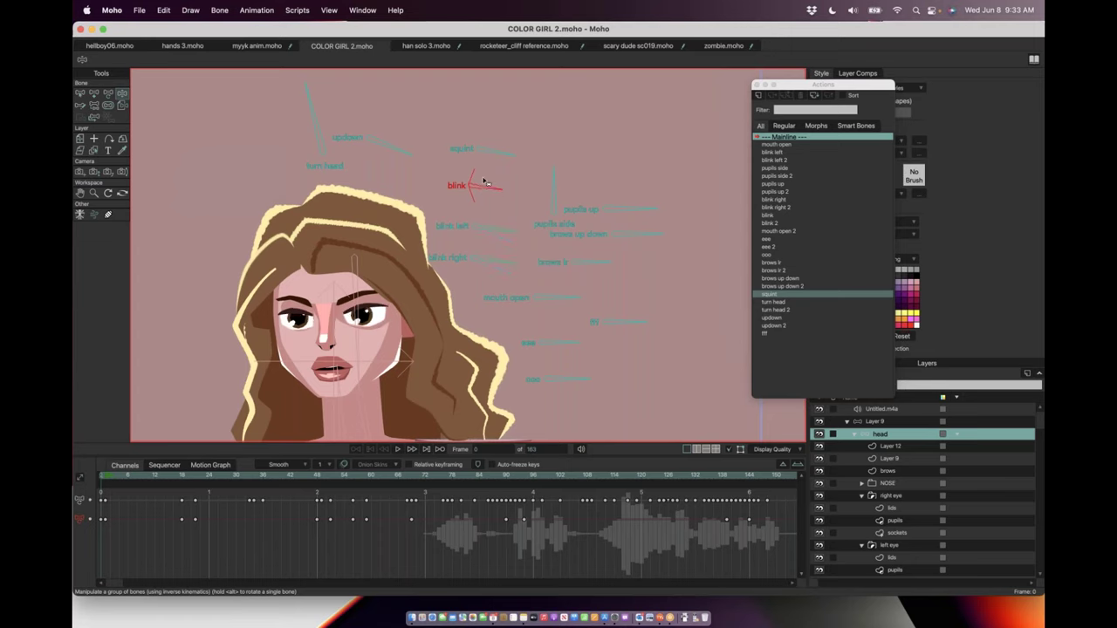
click(494, 235)
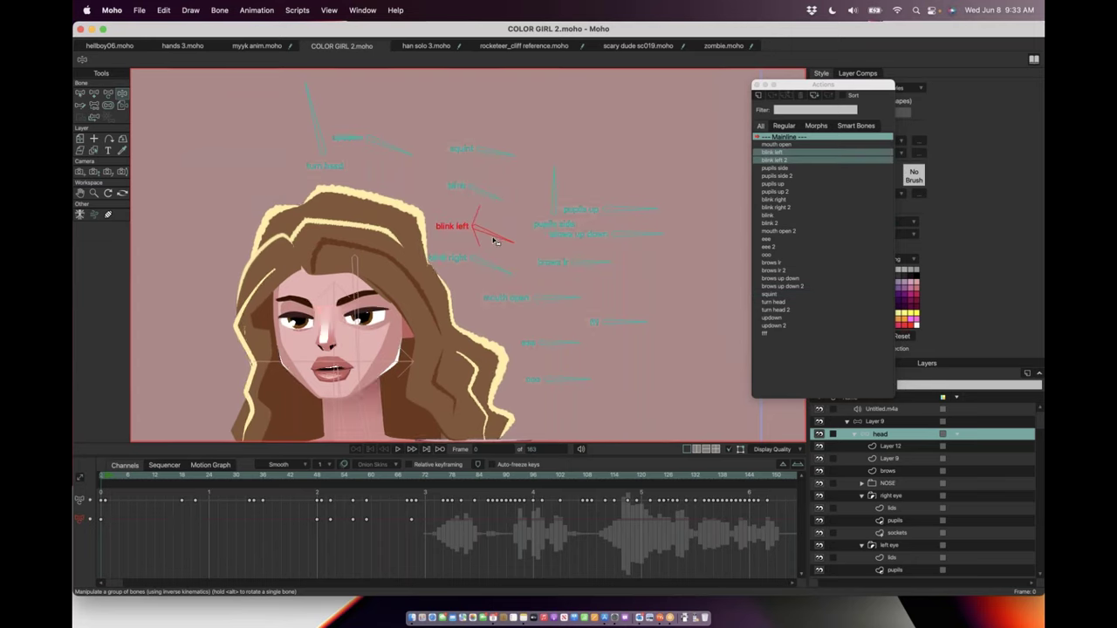
drag(487, 193, 554, 187)
click(493, 232)
Step: Rotate the brows up down and brows lr smart bones to test the eyebrow movement
drag(638, 191, 634, 229)
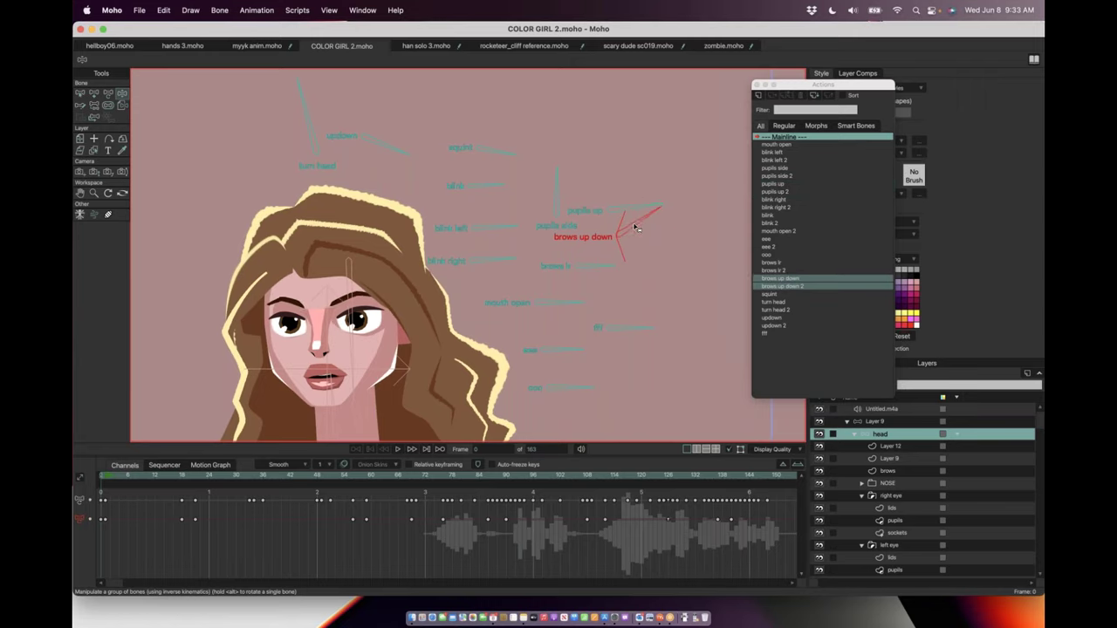
scroll(594, 300, down, 2)
scroll(574, 300, up, 2)
mouse_move(599, 267)
mouse_down()
mouse_move(589, 253)
mouse_move(586, 282)
mouse_move(591, 244)
mouse_move(598, 253)
mouse_up()
Step: Rotate the mouth open and eee smart bones to test how the mouth shapes combine
drag(574, 305, 555, 274)
scroll(555, 334, down, 2)
mouse_move(568, 348)
mouse_down()
mouse_move(567, 335)
mouse_move(563, 371)
mouse_move(561, 349)
mouse_up()
drag(556, 295, 567, 302)
drag(555, 368, 580, 307)
drag(561, 348, 561, 353)
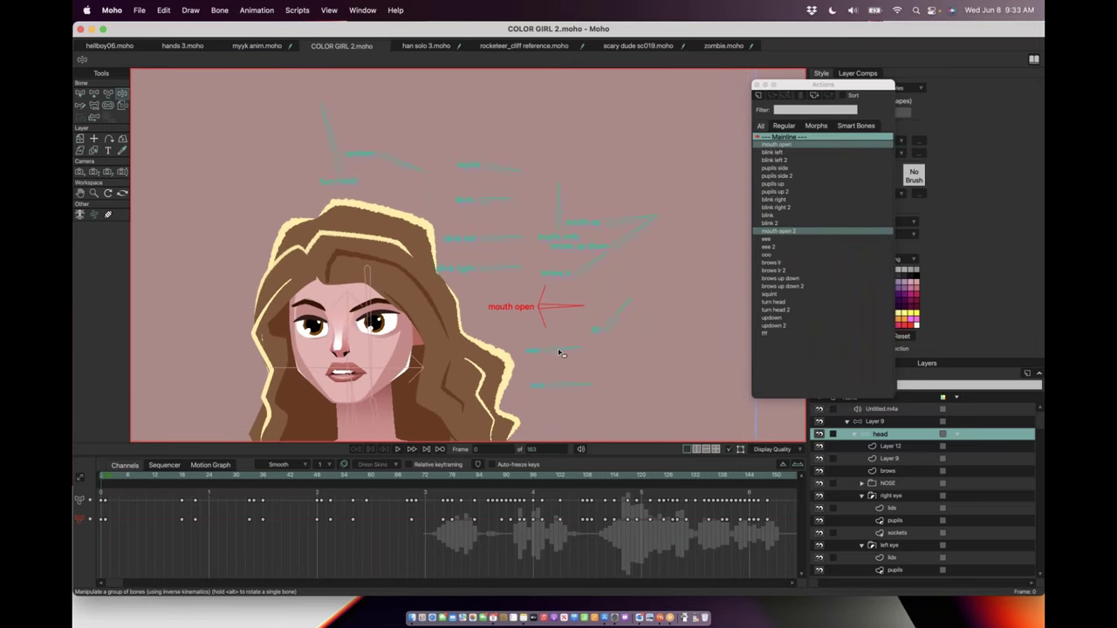
scroll(379, 419, up, 3)
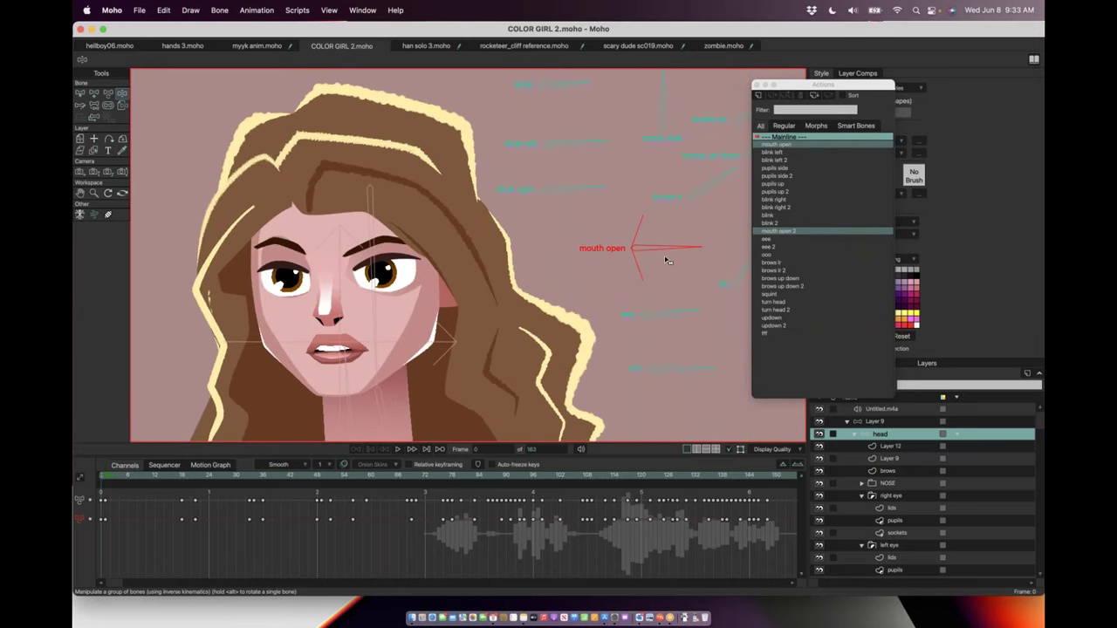
Step: Rotate the ooo and fff smart bones to test their mouth shapes
scroll(676, 302, down, 2)
click(684, 309)
mouse_move(685, 348)
mouse_down()
mouse_move(686, 334)
mouse_move(672, 386)
mouse_up()
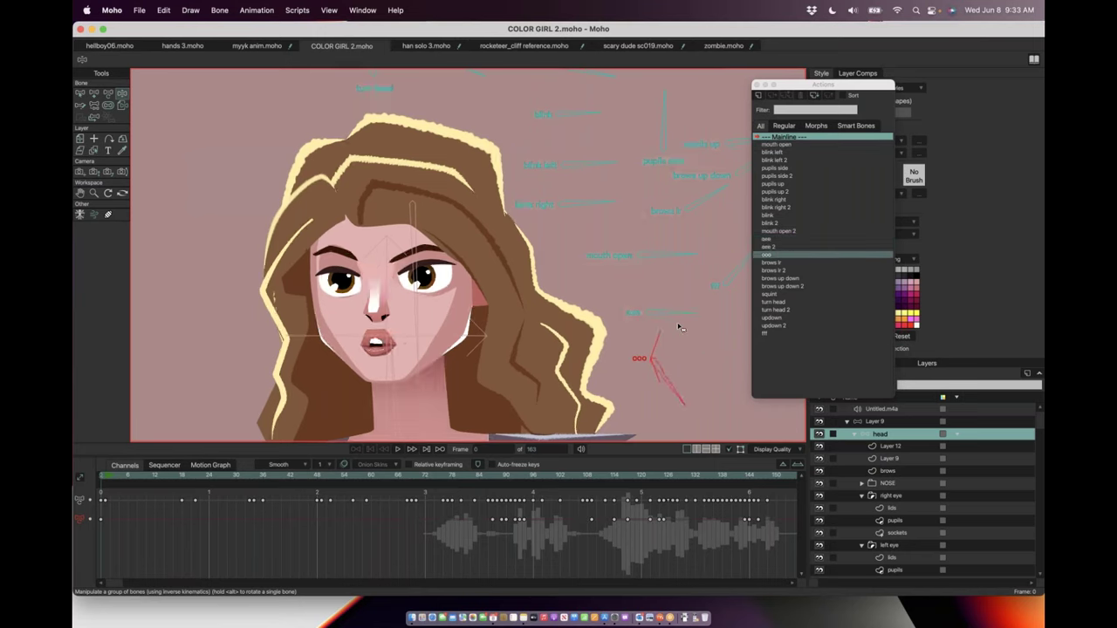
drag(737, 277, 748, 282)
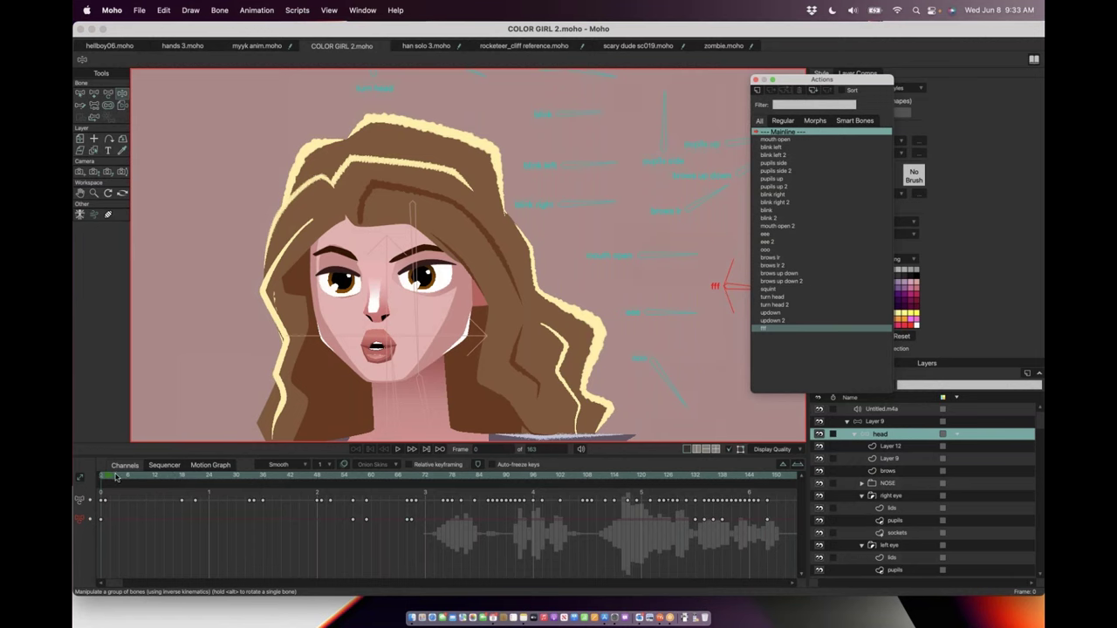
Step: Move the Actions window clear of the canvas and play the girl's animation from about frame 60
key(space)
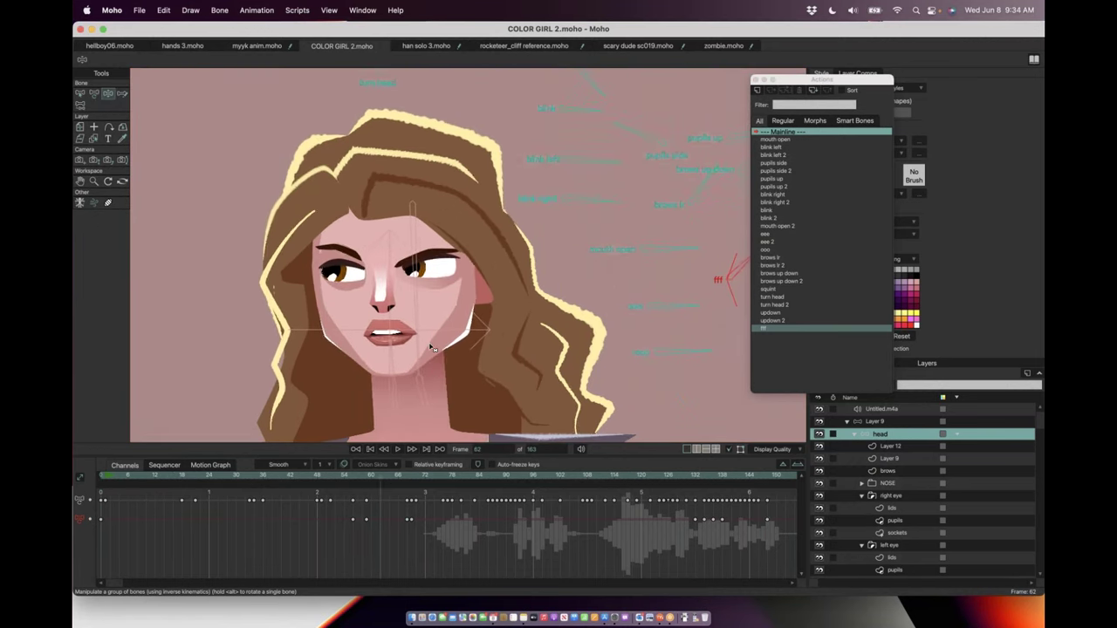
drag(813, 82, 898, 80)
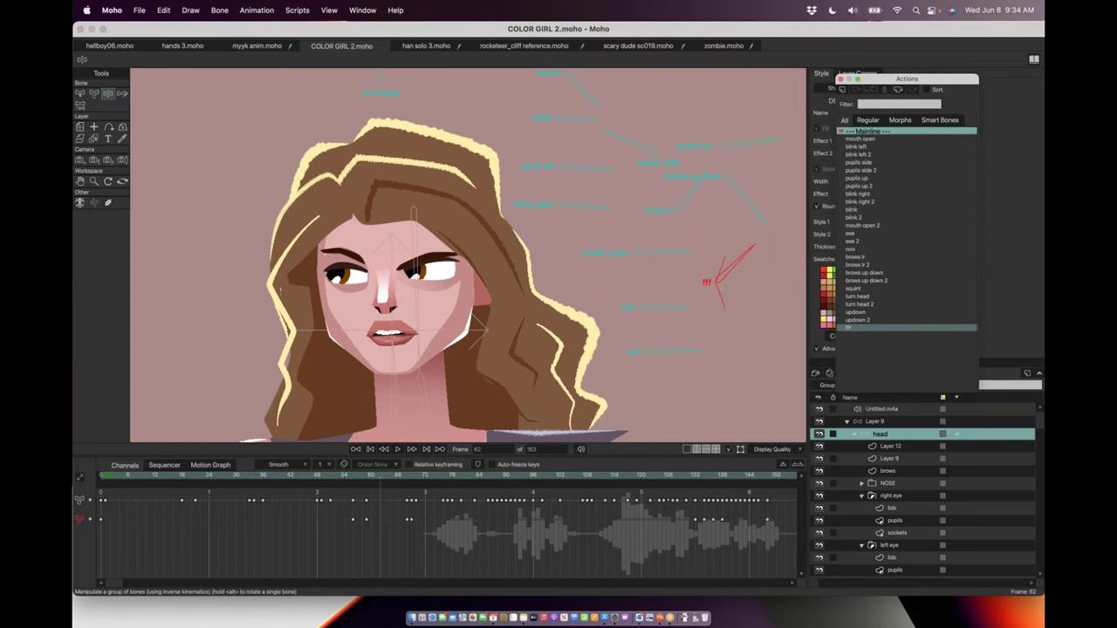
scroll(427, 234, down, 5)
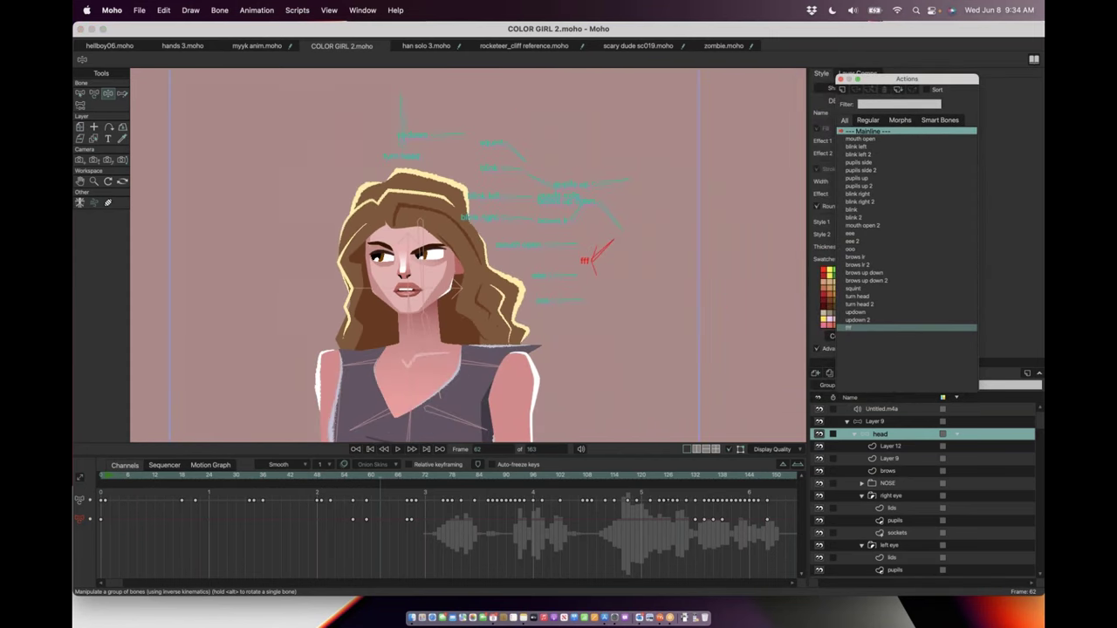
scroll(468, 253, up, 2)
click(376, 477)
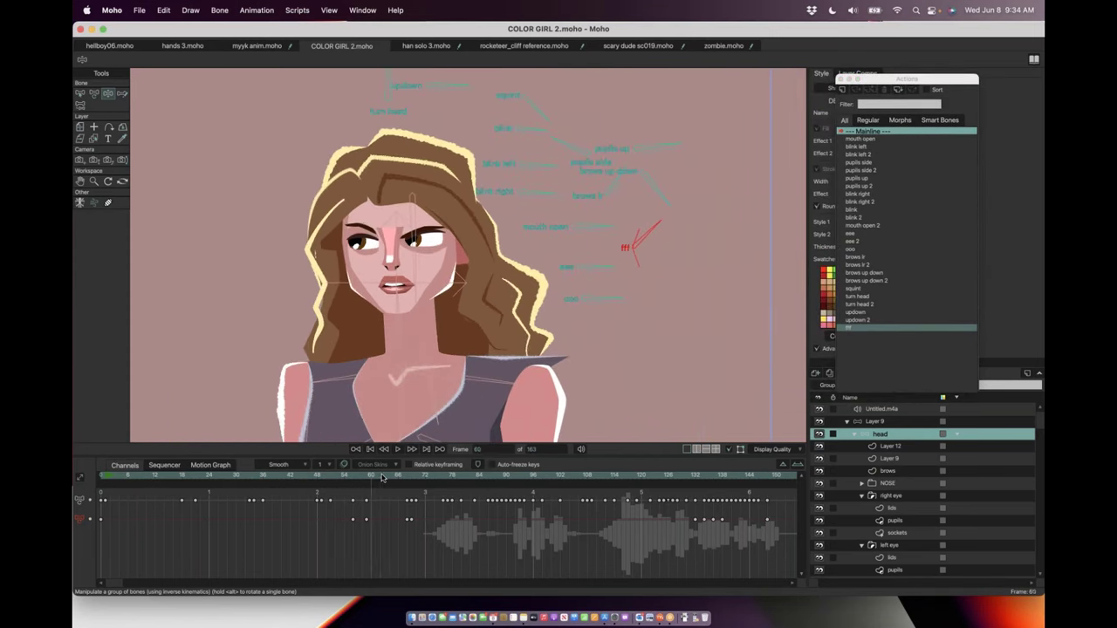
key(space)
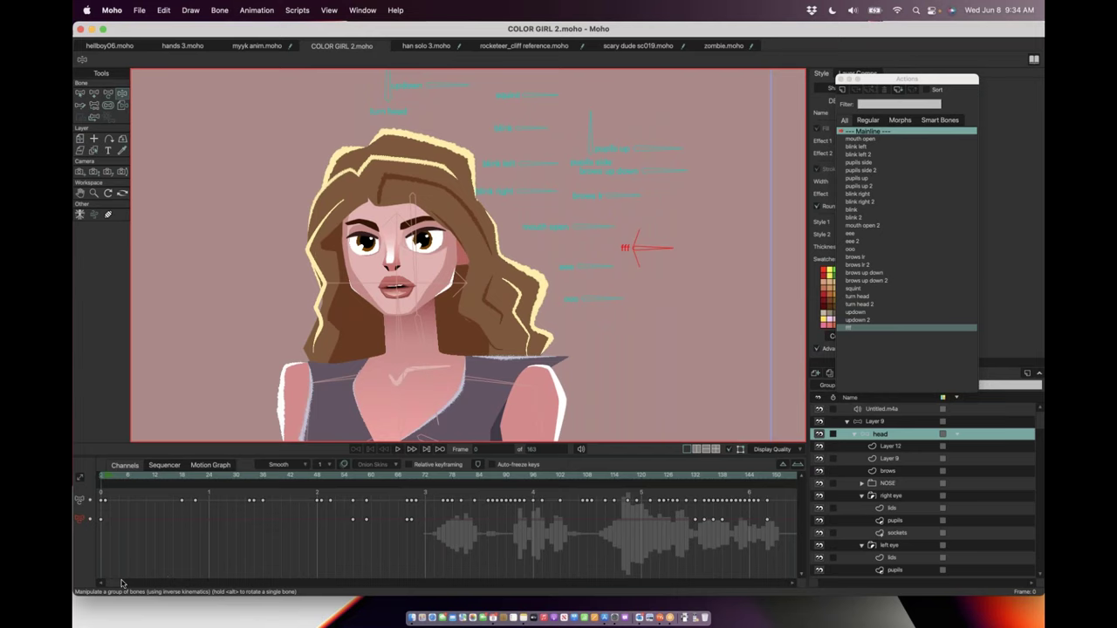
Step: Scrub the timeline to frame 85 and examine the girl's expression and smart bone positions
drag(296, 479, 484, 480)
scroll(463, 280, down, 4)
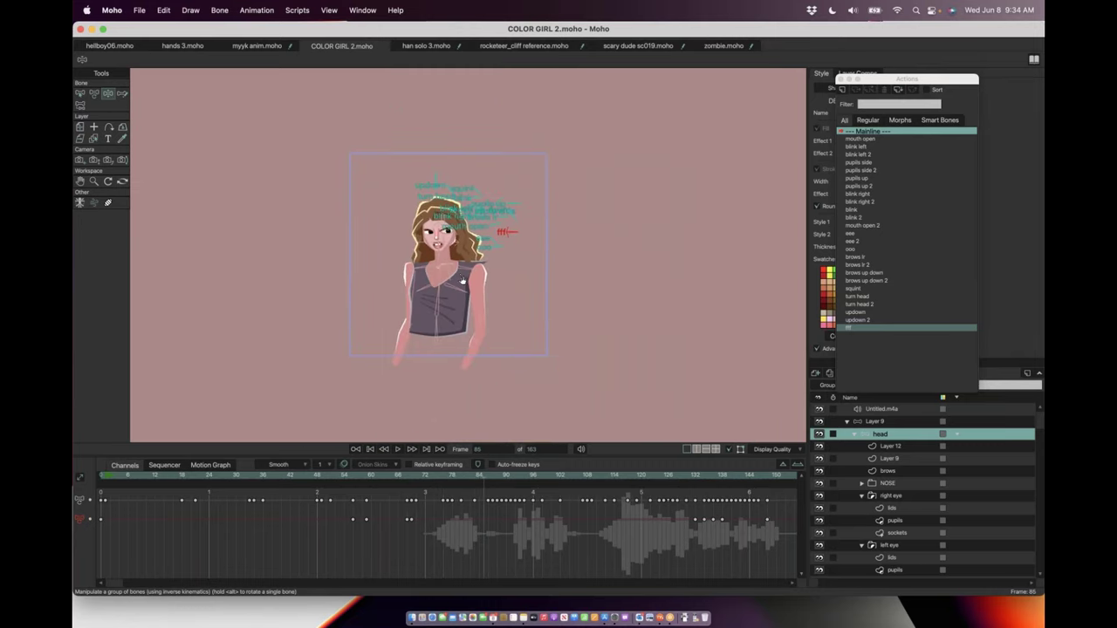
scroll(455, 287, up, 1)
scroll(436, 218, up, 5)
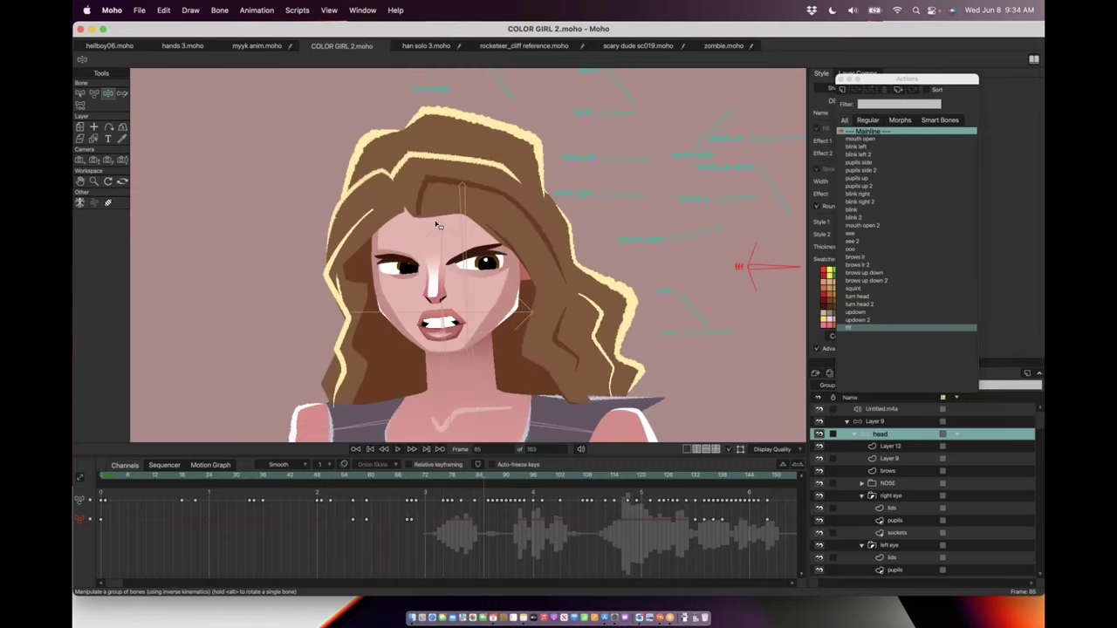
scroll(472, 288, down, 2)
Step: Scrub back to frame 65 and play the dialogue animation from there
drag(425, 479, 390, 475)
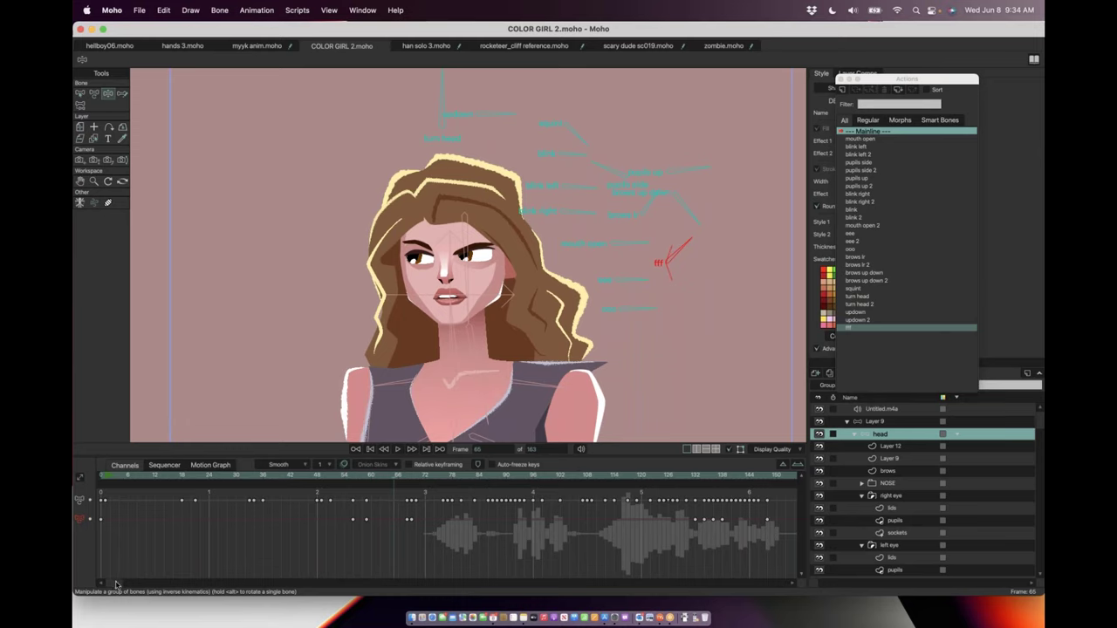
drag(116, 583, 120, 585)
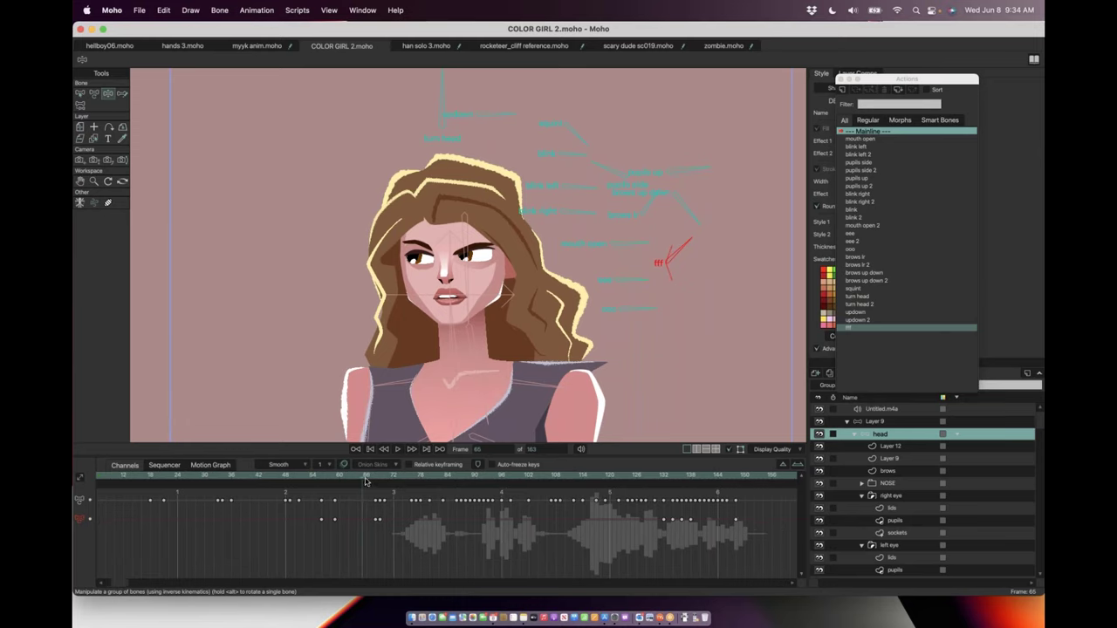
key(space)
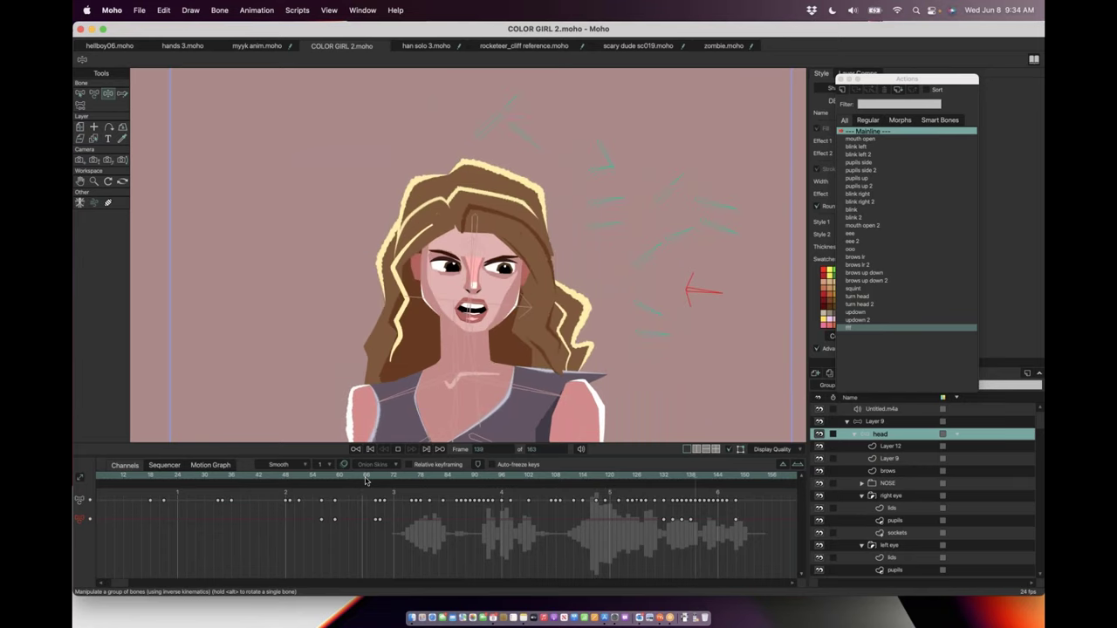
Step: Stop the playback and scrub the girl's dialogue animation forward to about frame 151
key(space)
drag(411, 479, 747, 478)
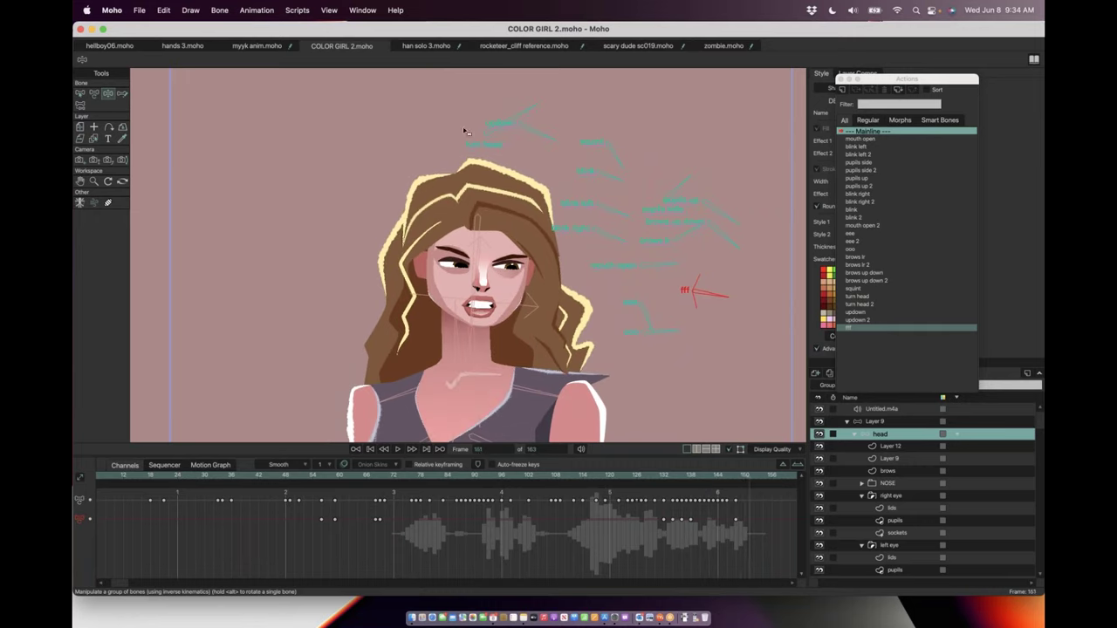
Step: Switch to the han solo 3.moho document and play its animation from the first frames
click(426, 46)
drag(121, 478, 88, 479)
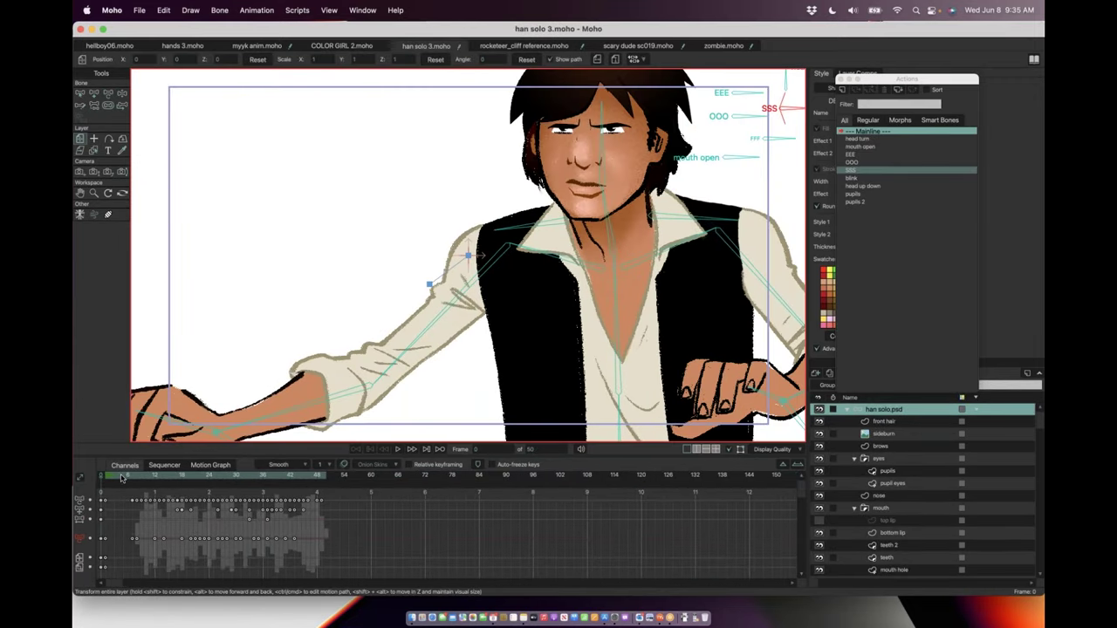
key(space)
mouse_move(116, 477)
mouse_down()
mouse_move(197, 477)
mouse_move(111, 476)
mouse_up()
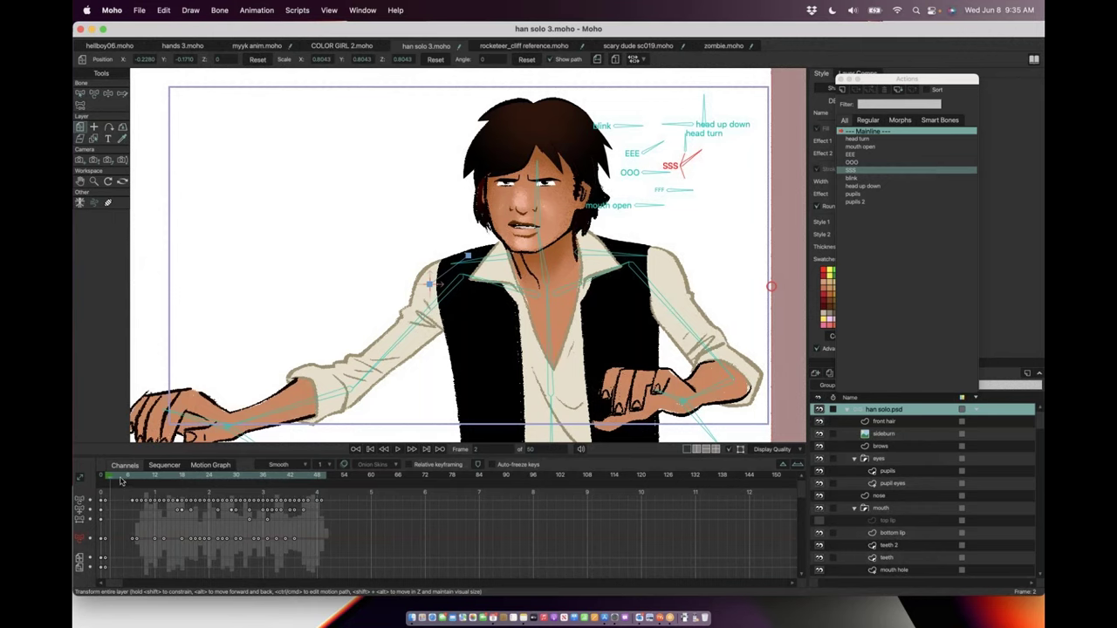
key(space)
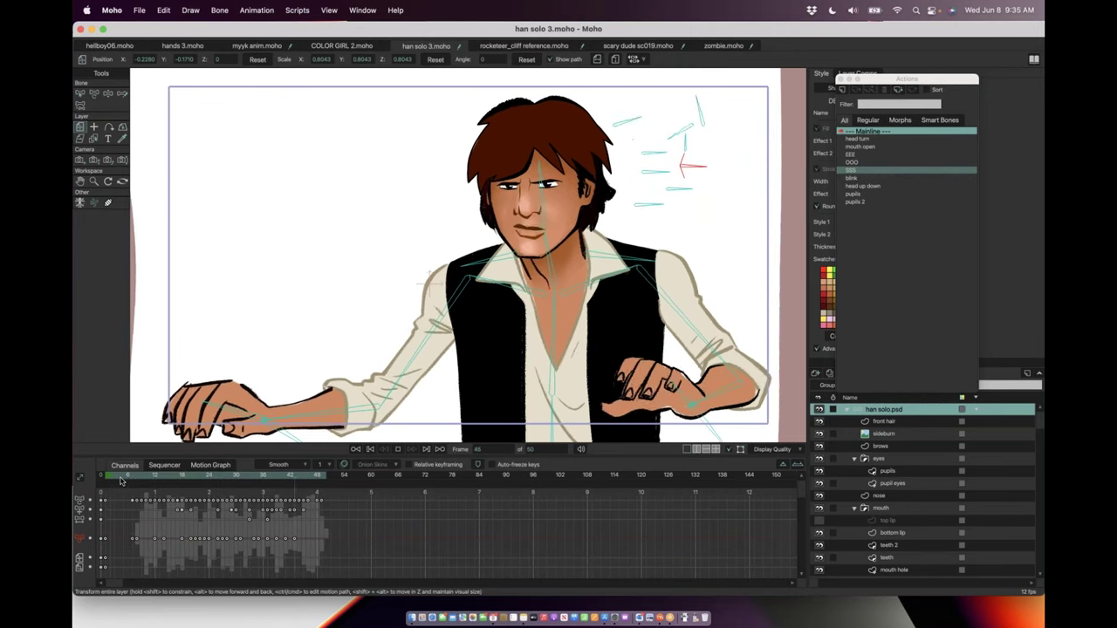
key(space)
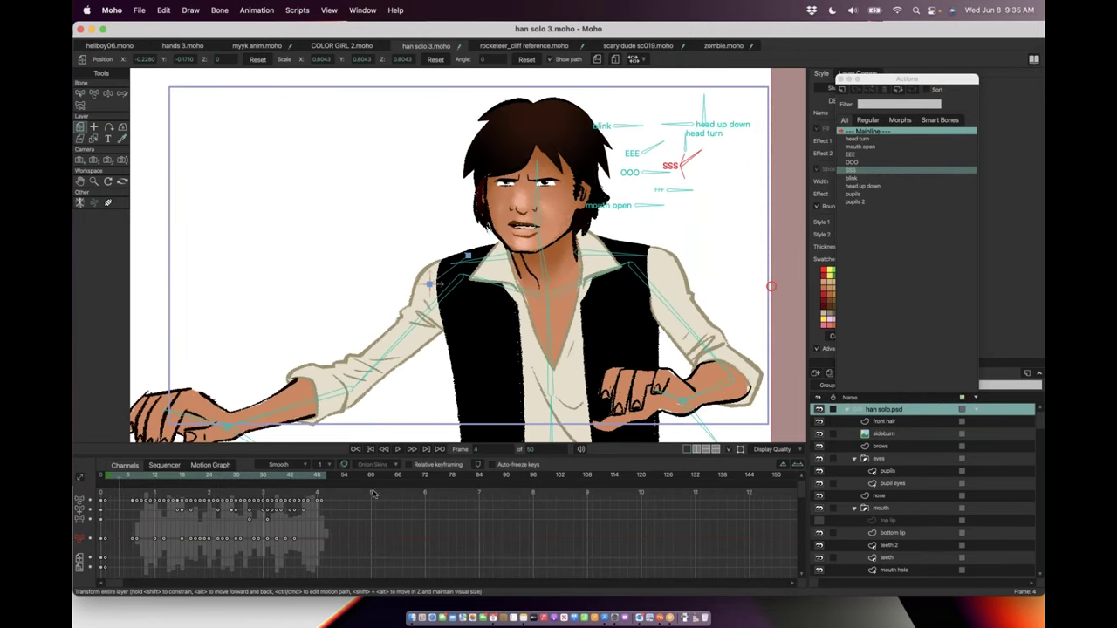
Step: Hide the white Background layer behind the Han Solo character
scroll(871, 581, down, 10)
click(819, 542)
click(818, 531)
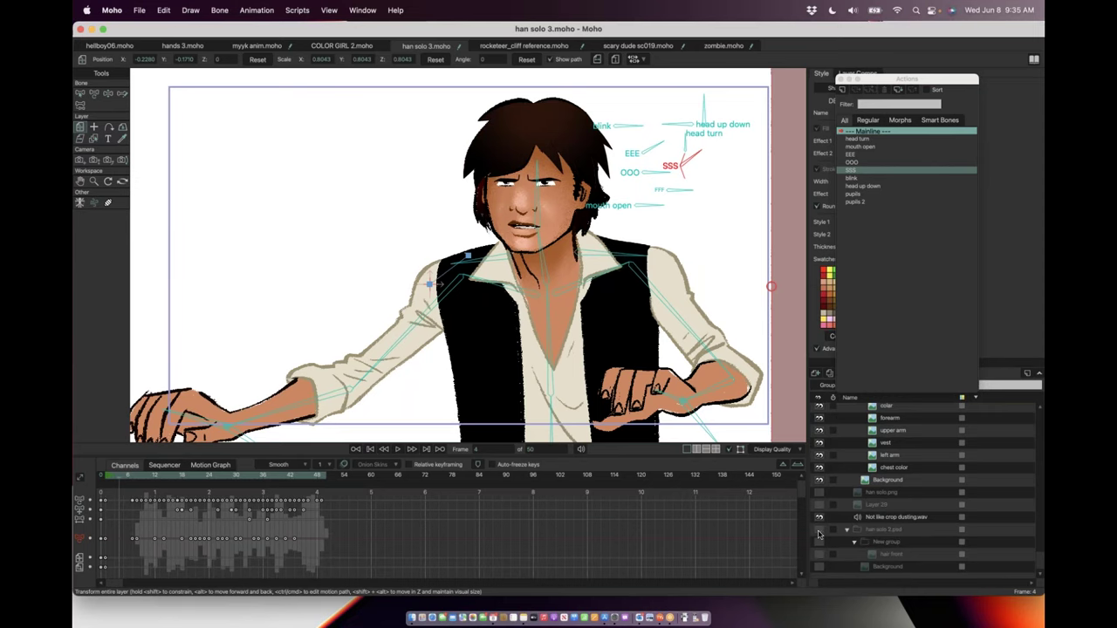
click(819, 481)
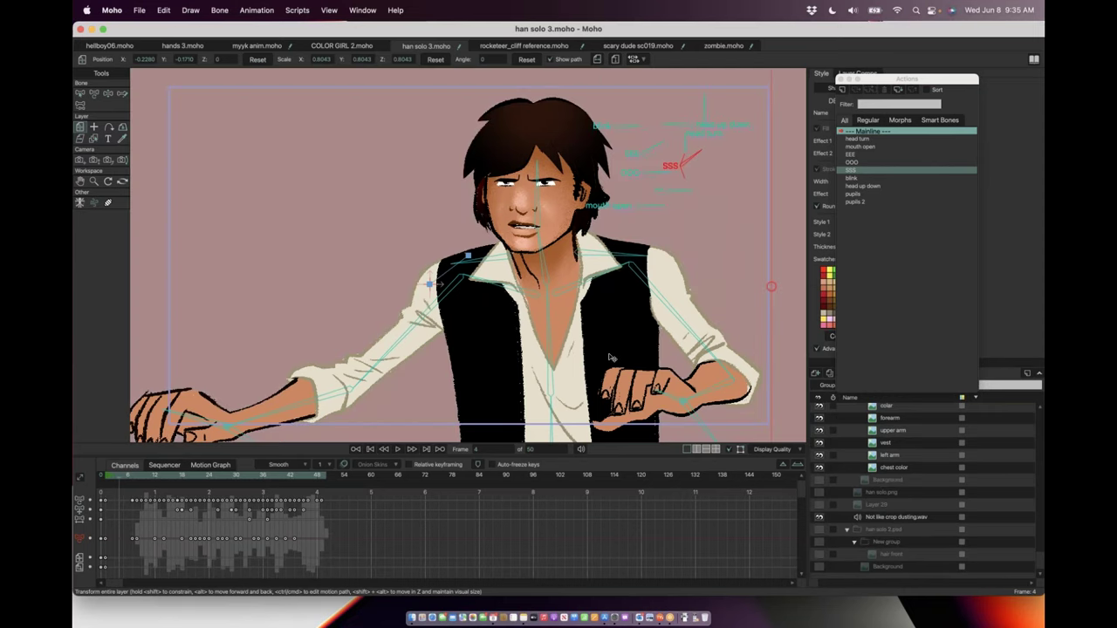
Step: Move in on Han Solo's head and toggle the back of hair and face line layers off and on
scroll(609, 356, down, 1)
scroll(528, 193, up, 3)
drag(673, 271, 608, 330)
scroll(600, 362, up, 1)
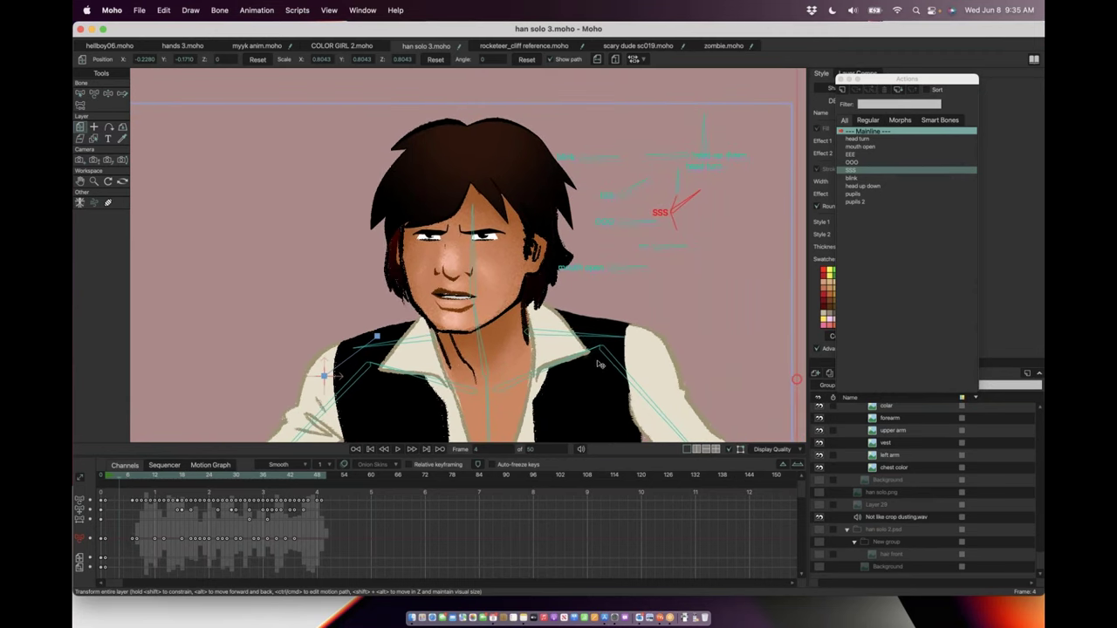
drag(541, 285, 527, 298)
scroll(904, 468, up, 3)
scroll(904, 468, up, 5)
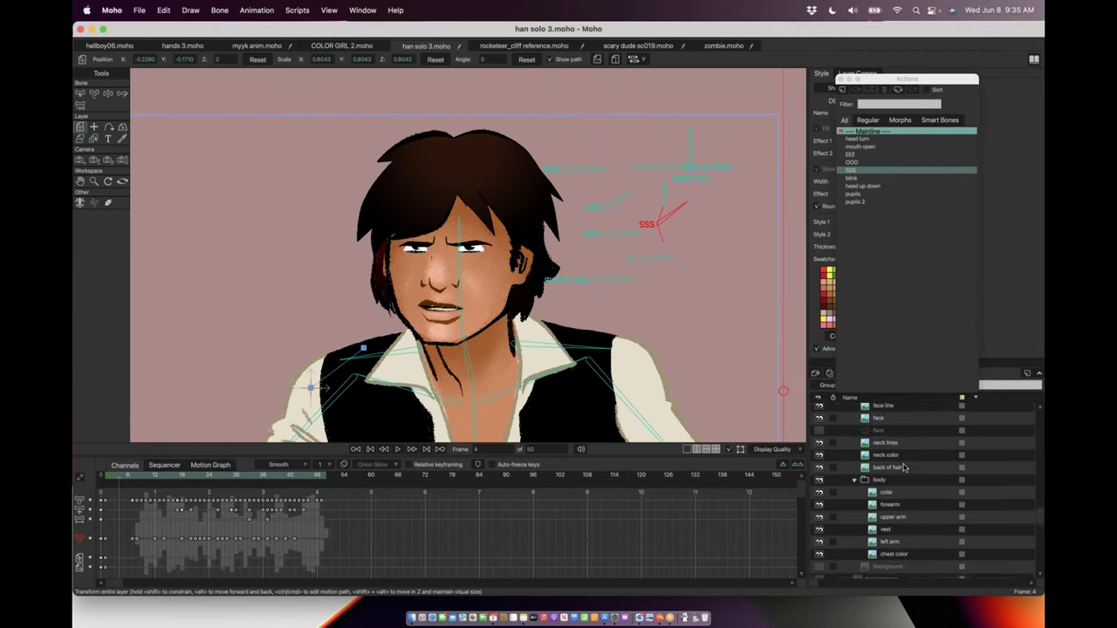
click(892, 468)
click(819, 468)
click(818, 469)
click(818, 468)
click(818, 469)
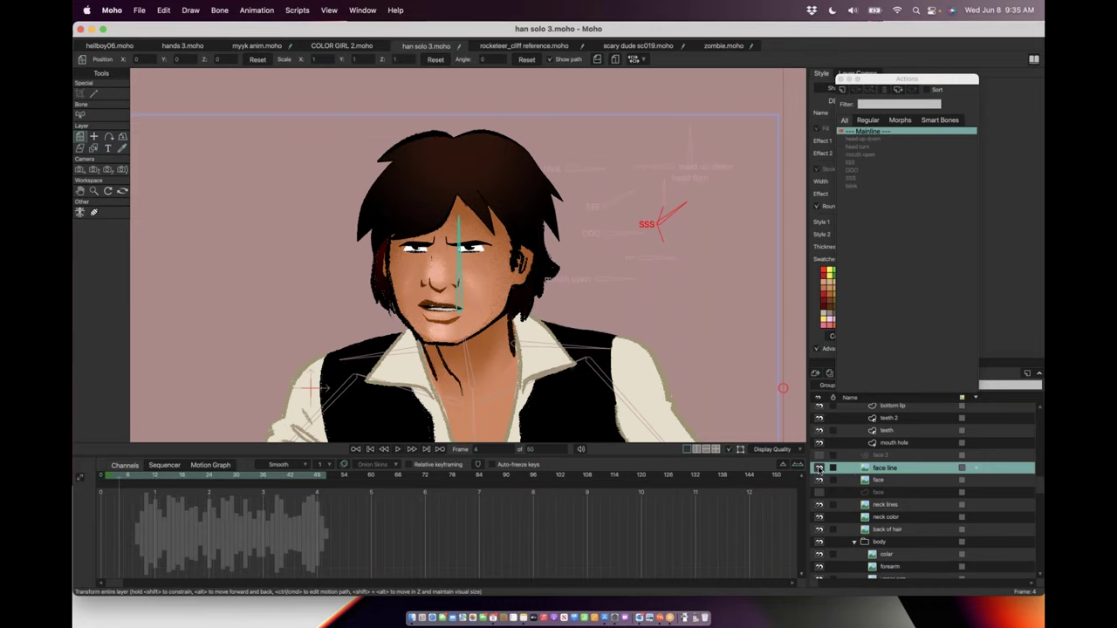
click(819, 469)
click(819, 469)
Step: Toggle the face, face line and mouth hole layers off and on to identify their artwork
scroll(605, 363, up, 3)
drag(536, 260, 642, 295)
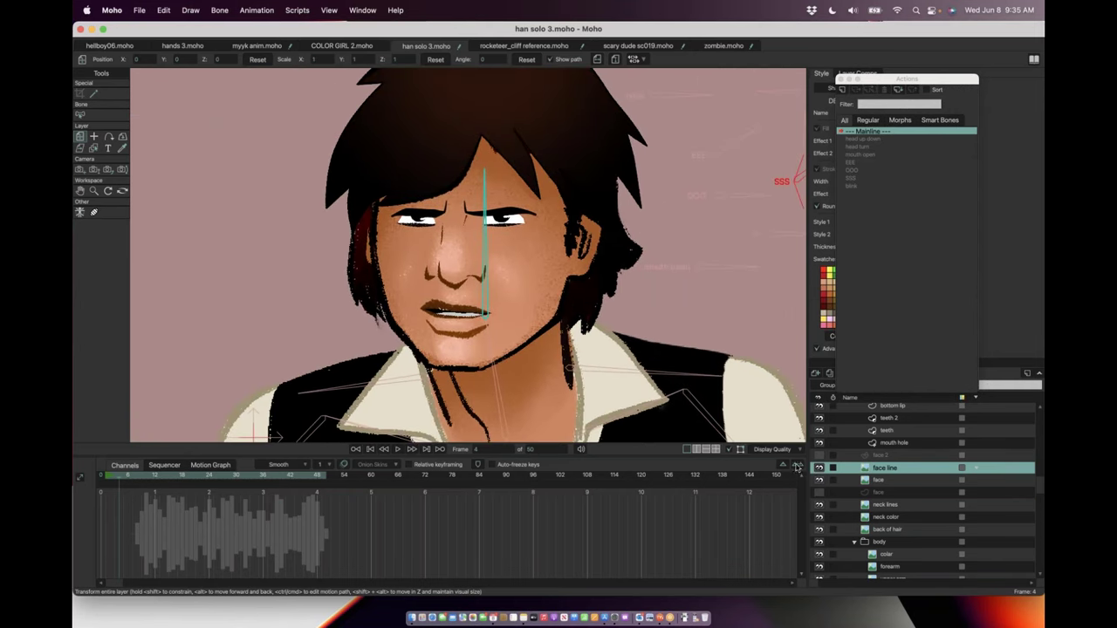
click(818, 481)
click(818, 481)
click(818, 468)
click(819, 469)
scroll(827, 481, up, 1)
click(819, 468)
click(819, 468)
Step: Select the mouth hole, teeth, teeth 2 and bottom lip layers in turn to examine their vector points
click(881, 468)
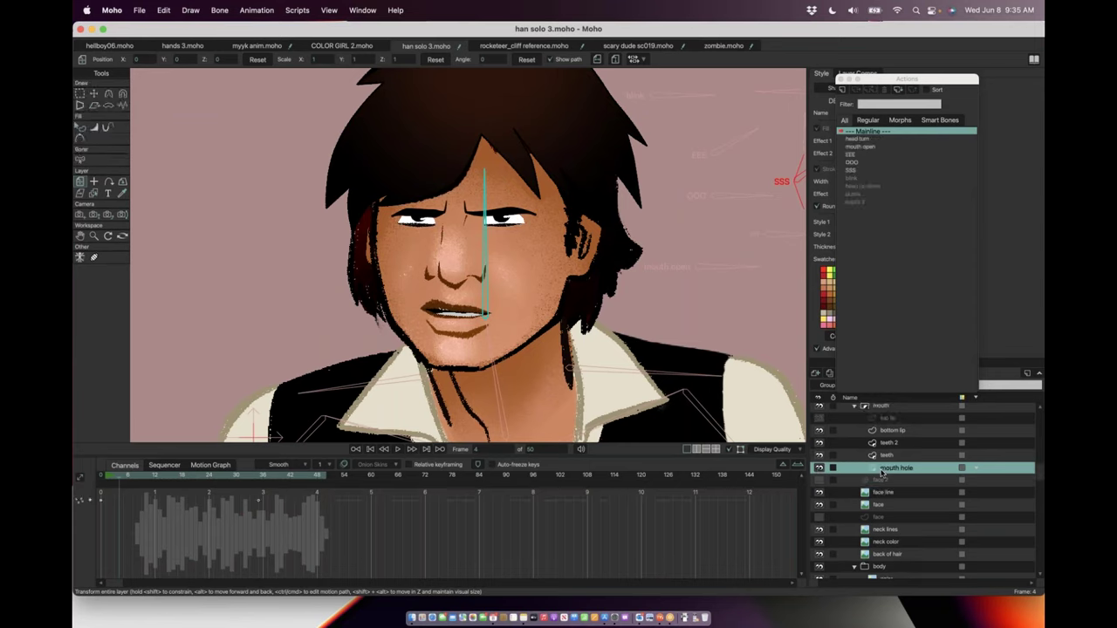
scroll(714, 396, up, 2)
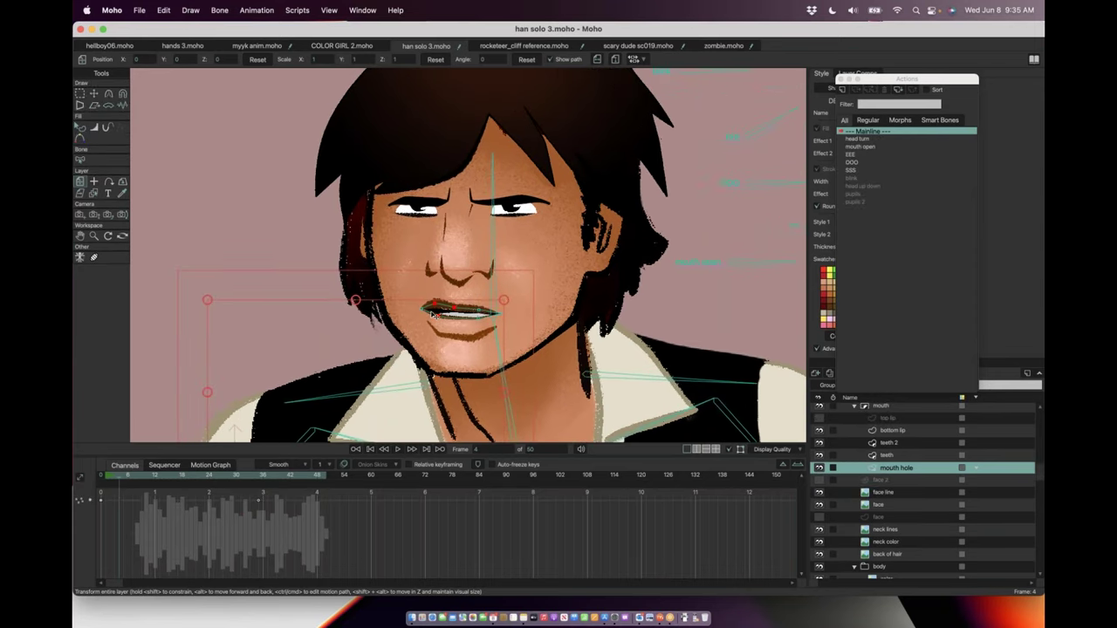
click(890, 455)
click(891, 444)
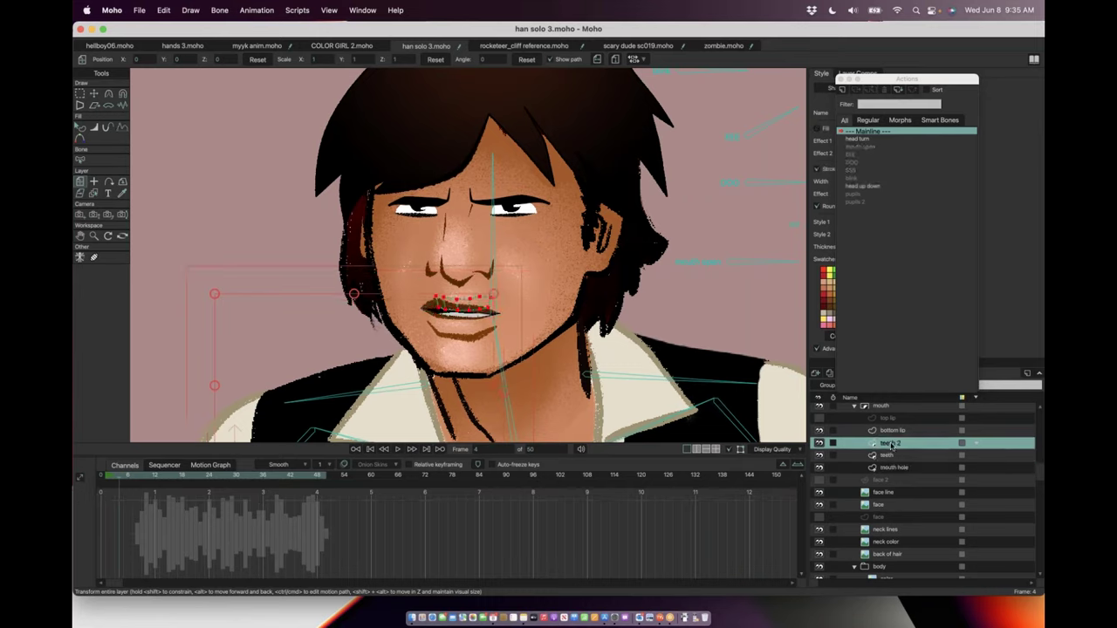
click(890, 432)
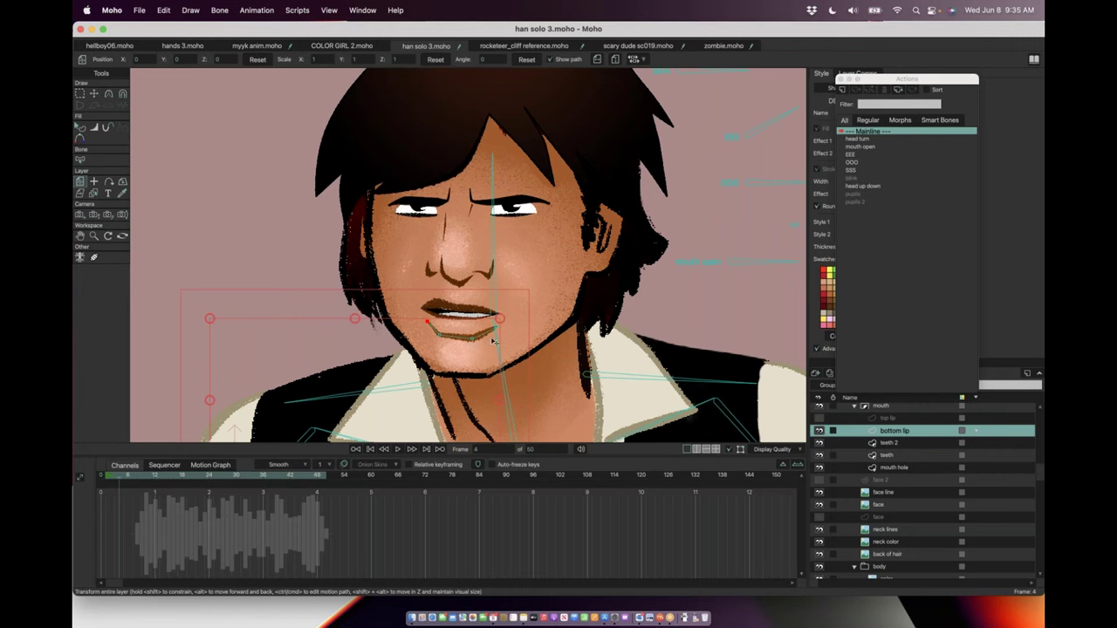
Step: Move the Actions window clear of the style settings and examine the brush settings used for the strokes
drag(914, 80, 749, 129)
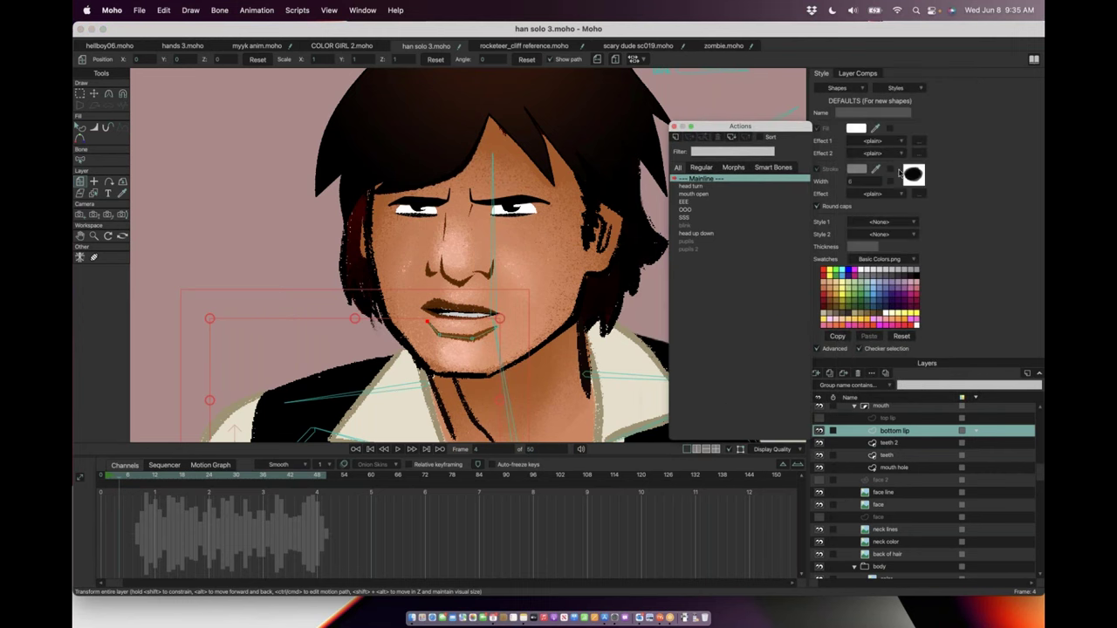
click(913, 175)
drag(410, 271, 337, 249)
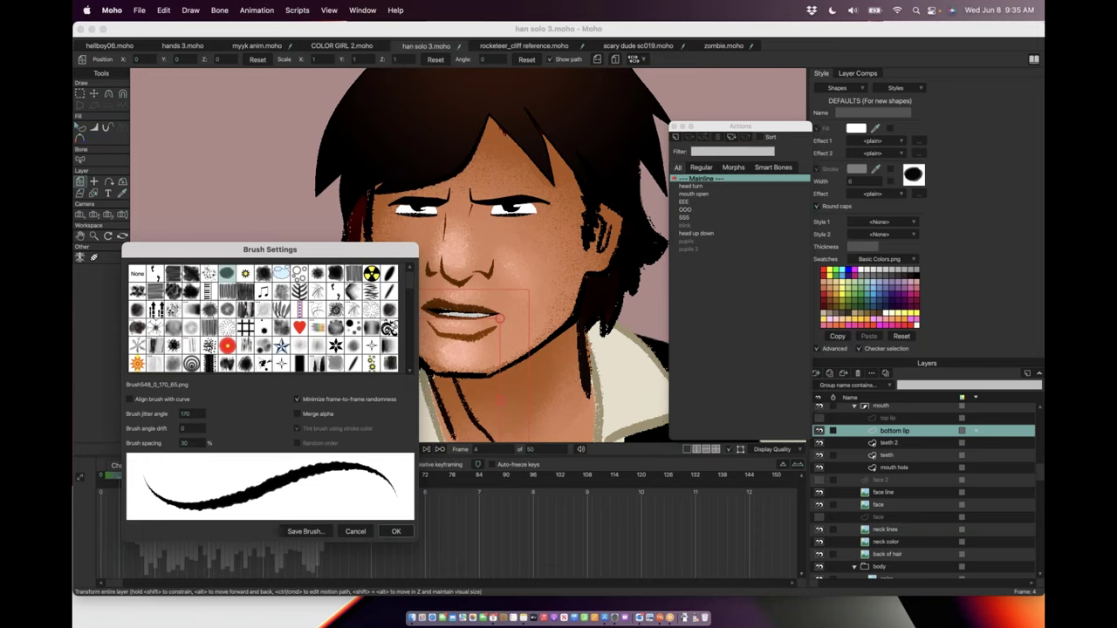
click(395, 530)
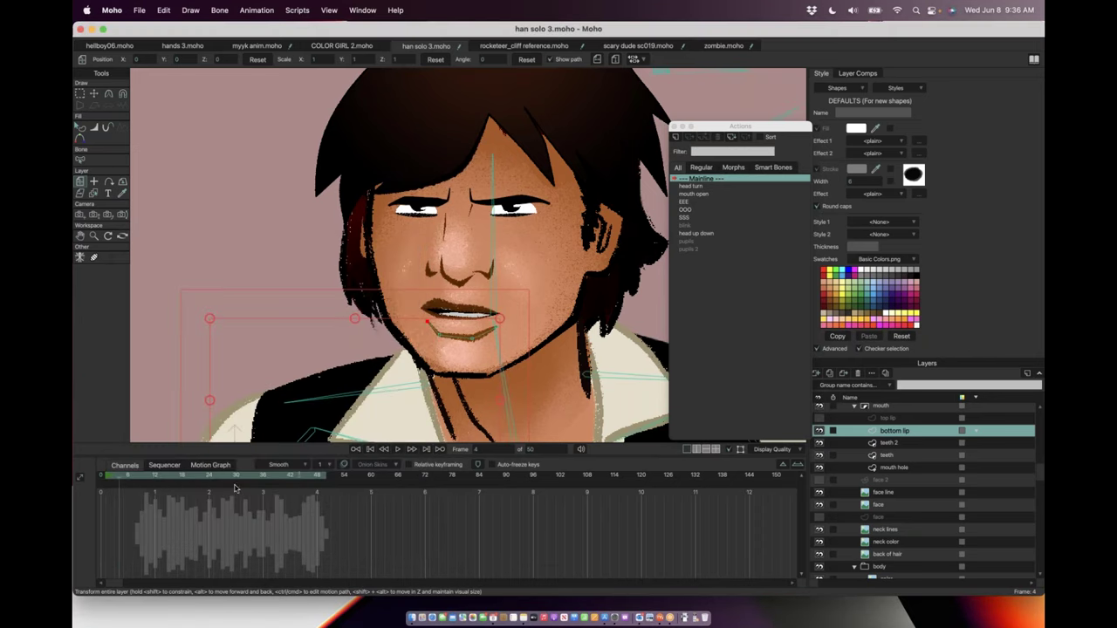
Step: Play the Han Solo animation close up from about frame 10 and watch the face and mouth
mouse_move(131, 478)
mouse_down()
mouse_move(407, 469)
mouse_move(148, 480)
mouse_up()
key(space)
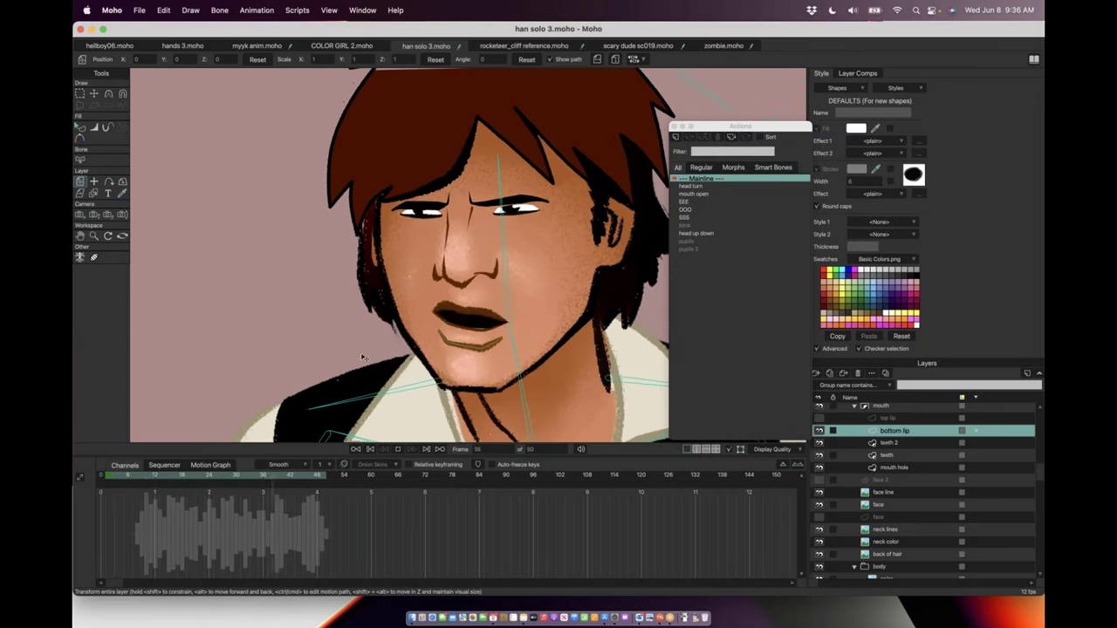
key(space)
scroll(435, 344, down, 3)
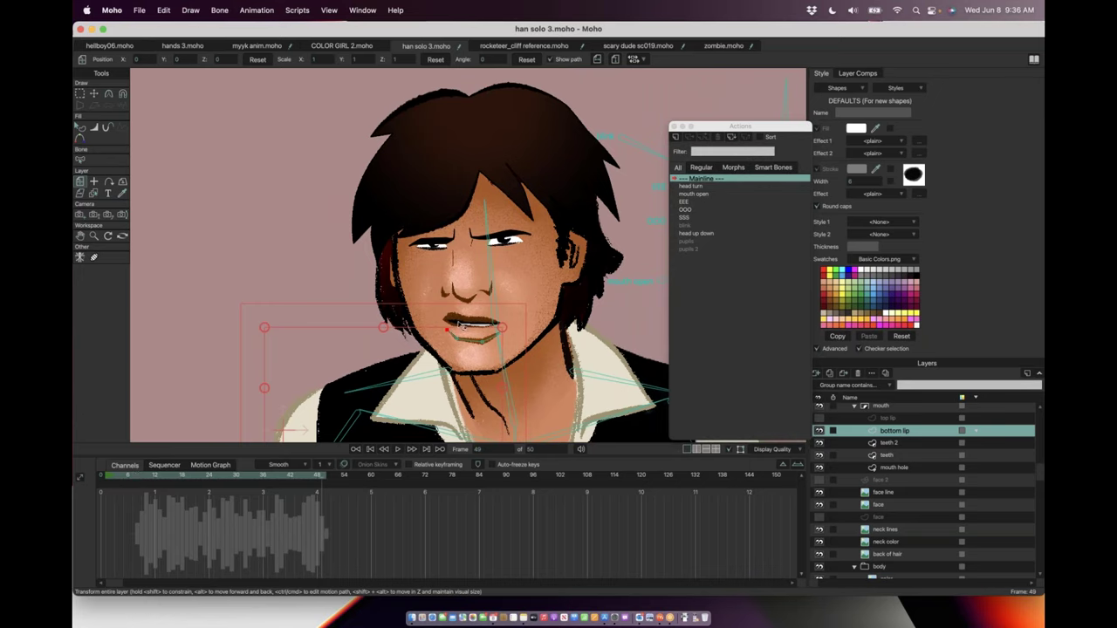
Step: Move the Actions window off the character, scrub through the animation and return to frame 0
drag(760, 135, 878, 141)
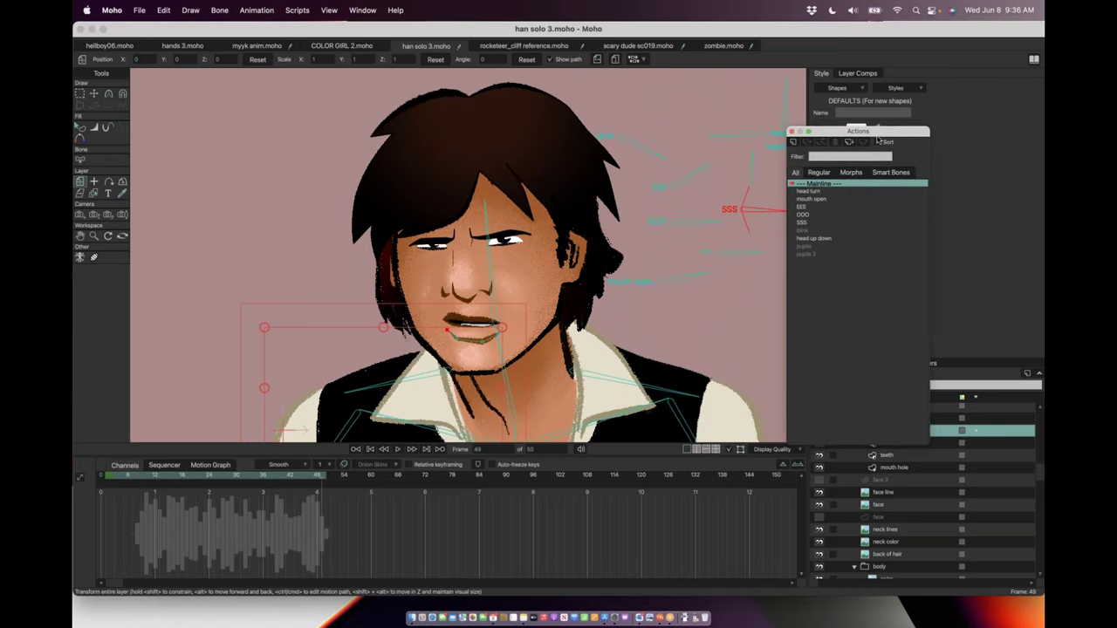
drag(127, 479, 358, 468)
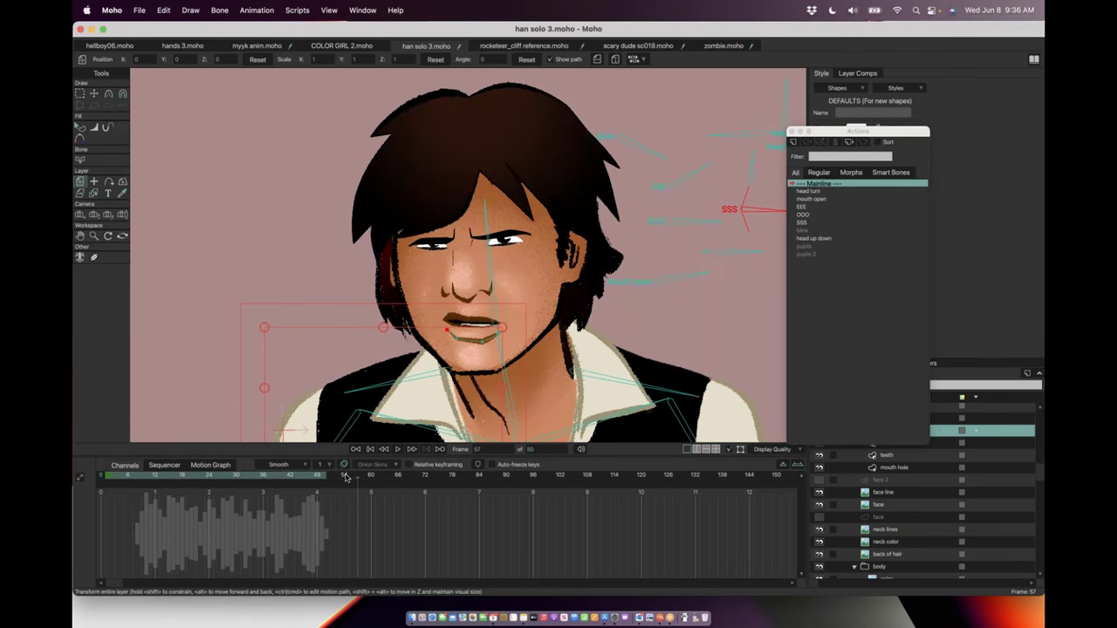
drag(111, 478, 99, 479)
Step: Select the han solo.psd bone layer and place the Actions window clear of the smart bones
drag(583, 237, 501, 284)
scroll(501, 284, down, 2)
drag(552, 218, 397, 288)
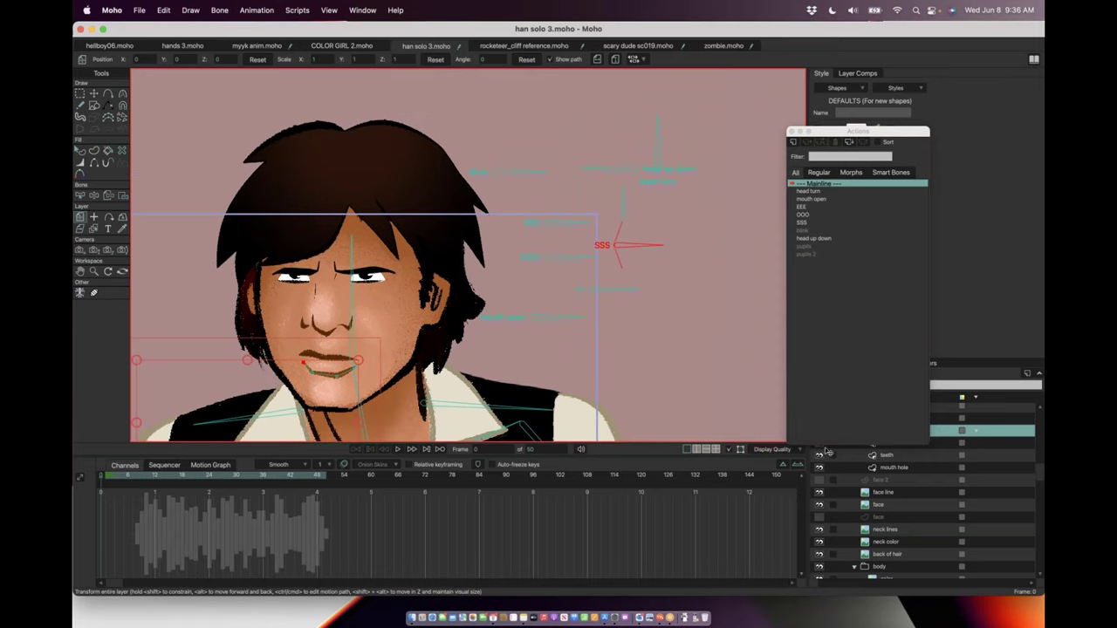
drag(878, 132, 792, 129)
scroll(899, 421, up, 4)
click(884, 409)
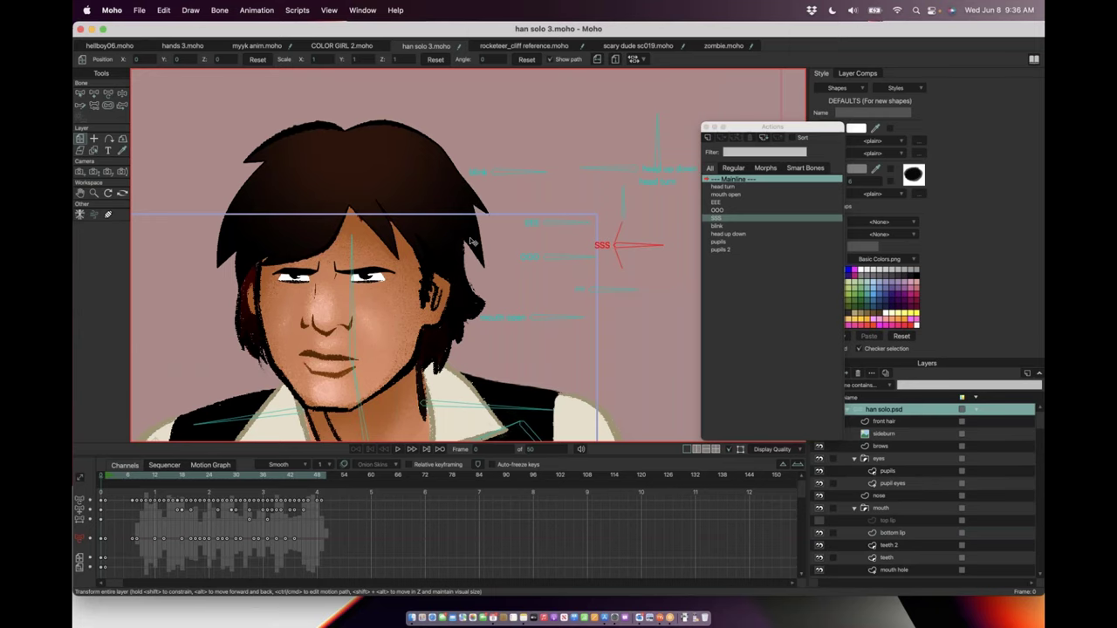
drag(789, 130, 836, 131)
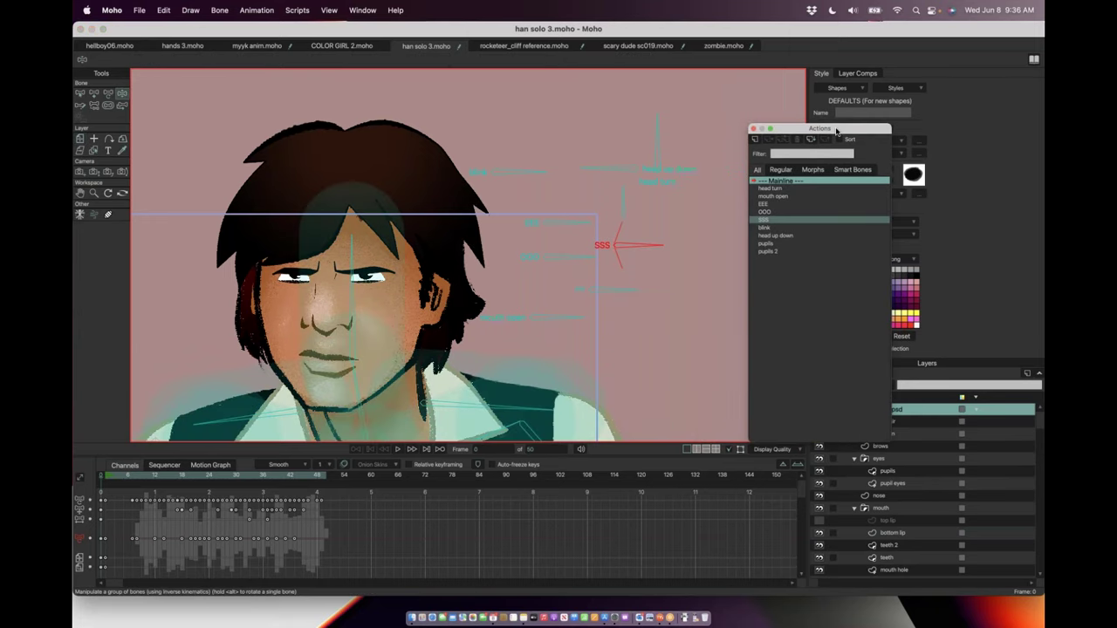
Step: Rotate the head, blink, SSS, FFF and mouth open smart bones to test Han Solo's facial movement
click(693, 135)
drag(658, 135, 610, 157)
drag(523, 166, 517, 141)
drag(601, 173, 624, 226)
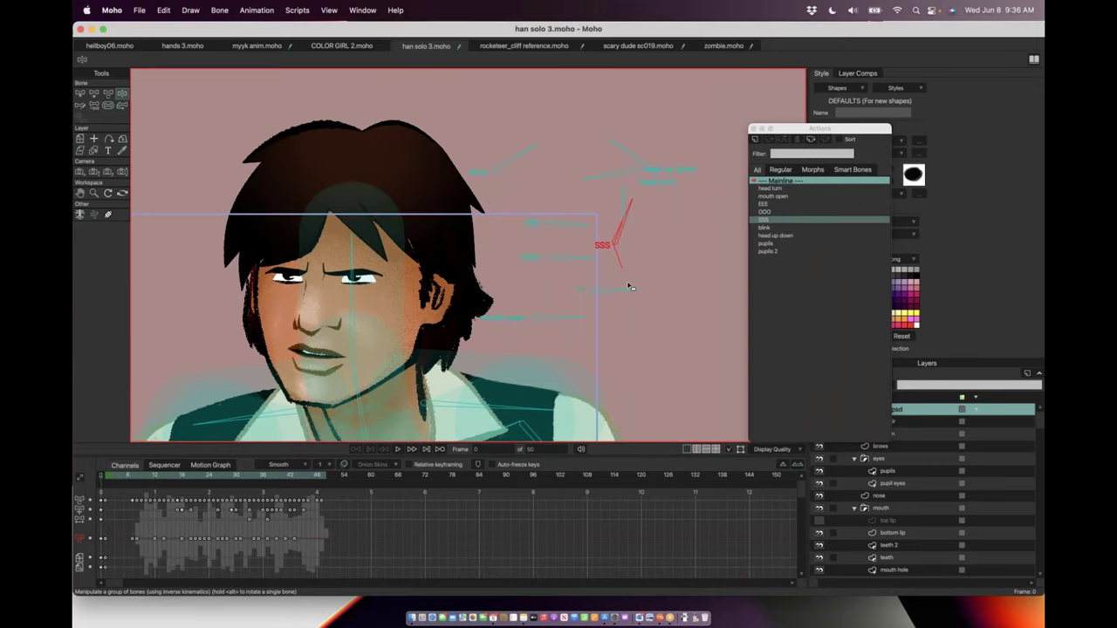
drag(626, 291, 590, 325)
drag(642, 289, 547, 266)
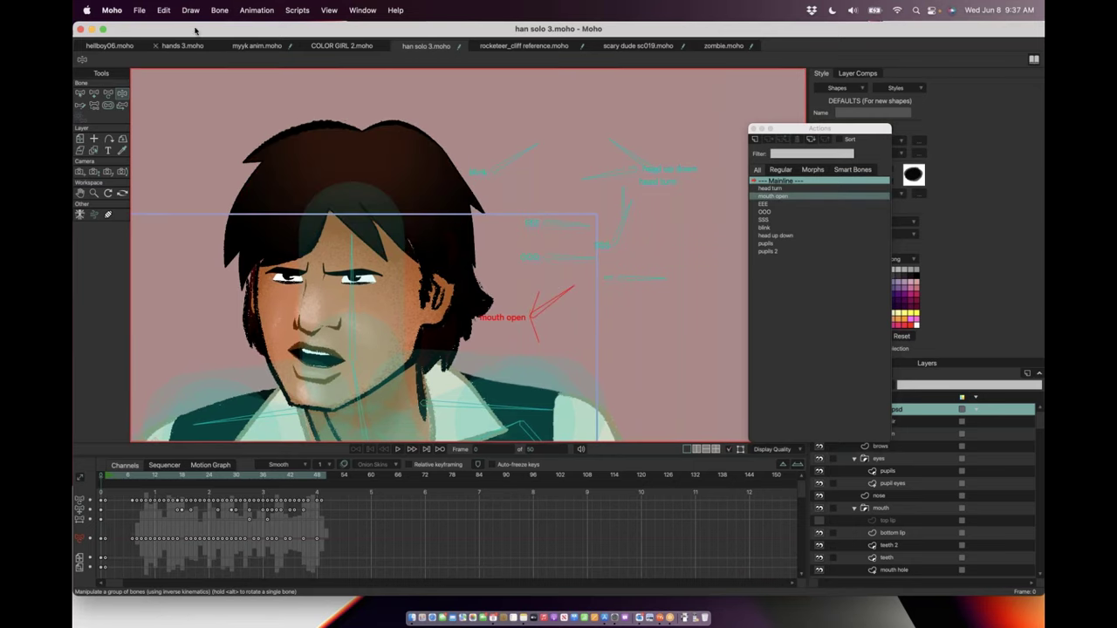
Step: Switch to the myyk anim.moho document and move the Actions window off the layer list
click(257, 47)
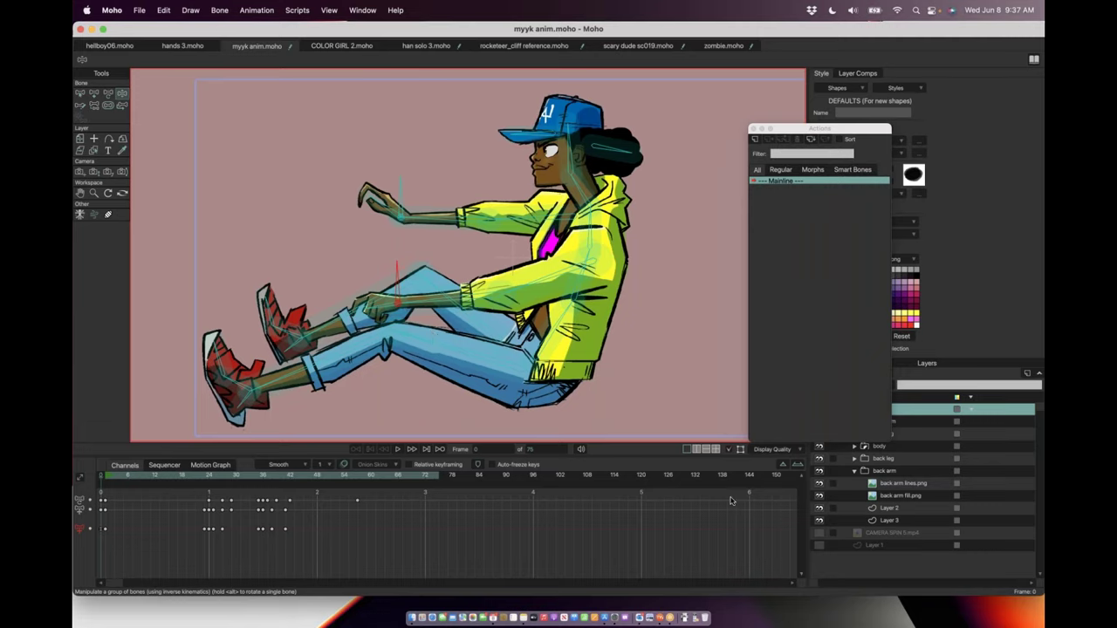
drag(843, 129, 776, 102)
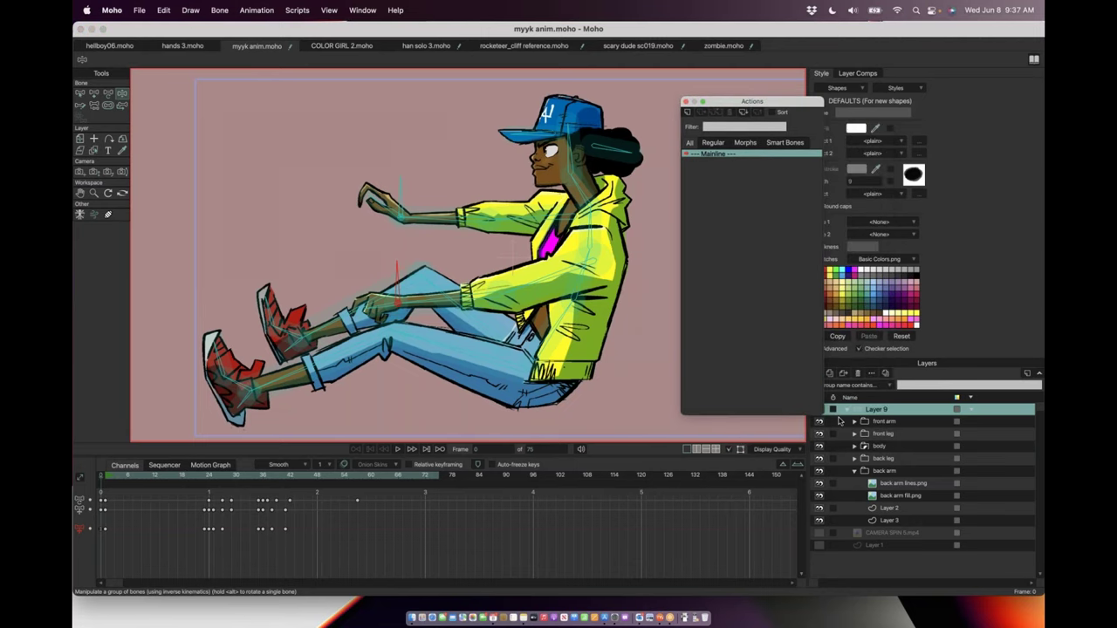
Step: Toggle the front leg, body, back leg and back arm layers off and on to show the separate parts
click(818, 434)
click(819, 435)
click(818, 435)
click(818, 436)
click(819, 445)
click(819, 446)
click(818, 459)
click(819, 459)
click(819, 471)
click(818, 471)
click(819, 483)
click(818, 483)
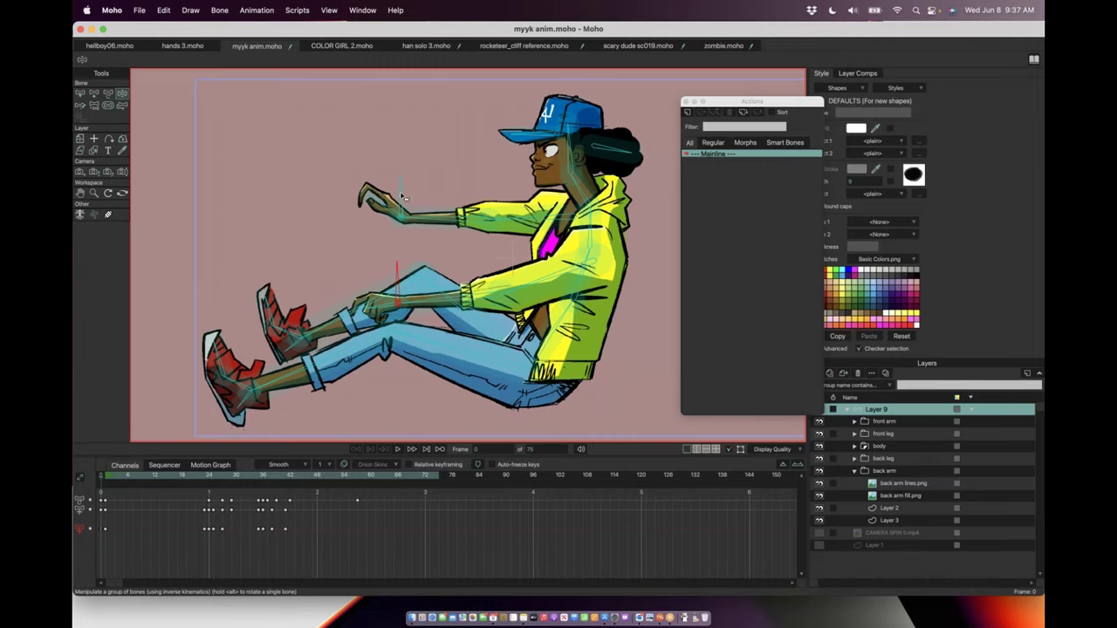
Step: Test the seated character's rig by manipulating the arm, foot and hair bones
drag(401, 196, 410, 216)
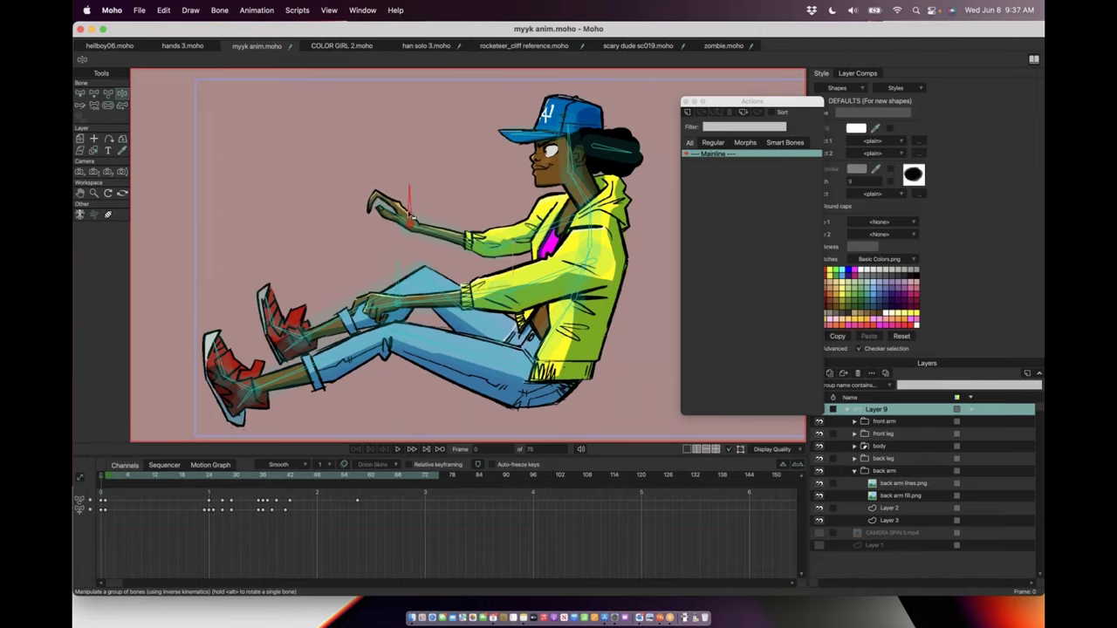
drag(405, 275, 369, 273)
mouse_move(294, 349)
mouse_down()
mouse_move(298, 332)
mouse_move(285, 345)
mouse_up()
drag(245, 381, 237, 375)
drag(614, 156, 617, 154)
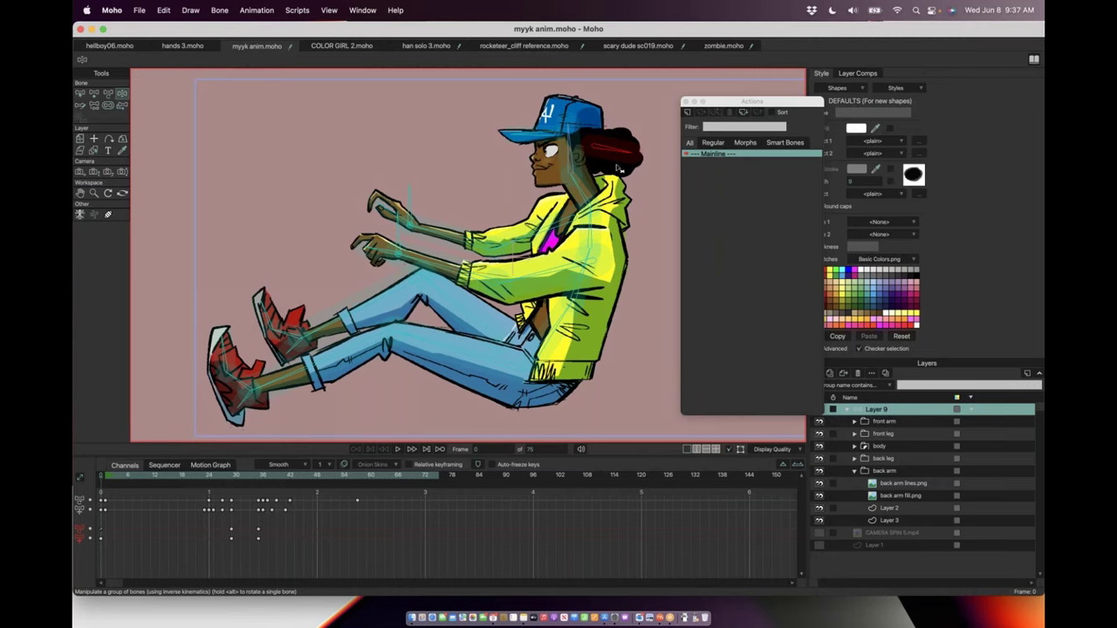
Step: Try transforming the hair and cap brim bones, and undo the last change
click(108, 92)
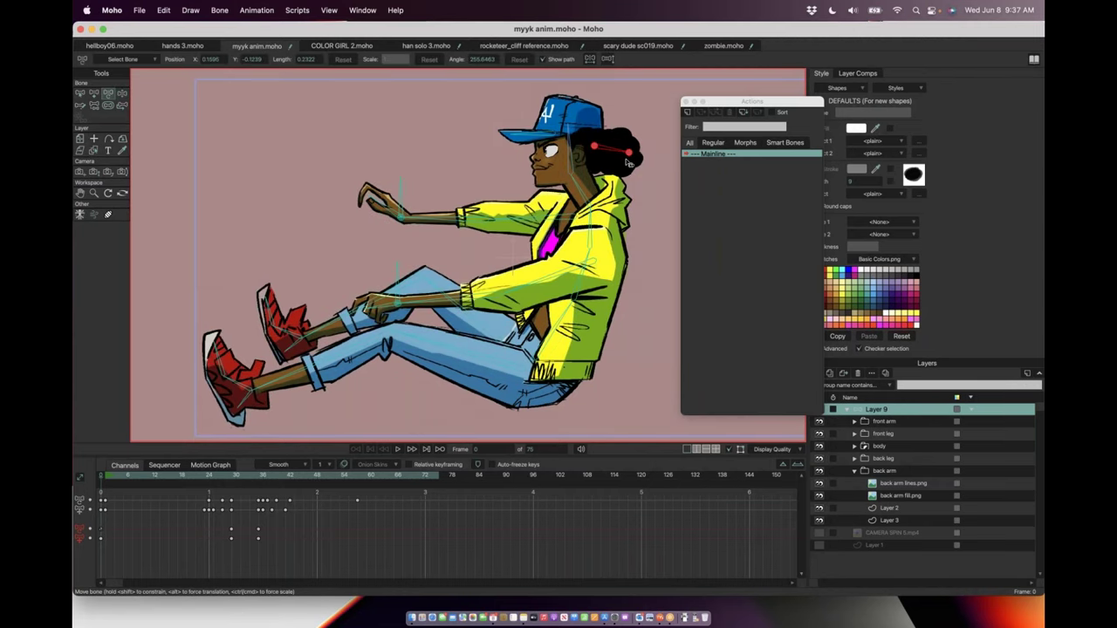
drag(625, 154, 616, 156)
click(530, 132)
drag(531, 132, 530, 138)
key(super+z)
Step: Select the front foot bone and play the seated character's animation from the start
click(224, 392)
click(108, 479)
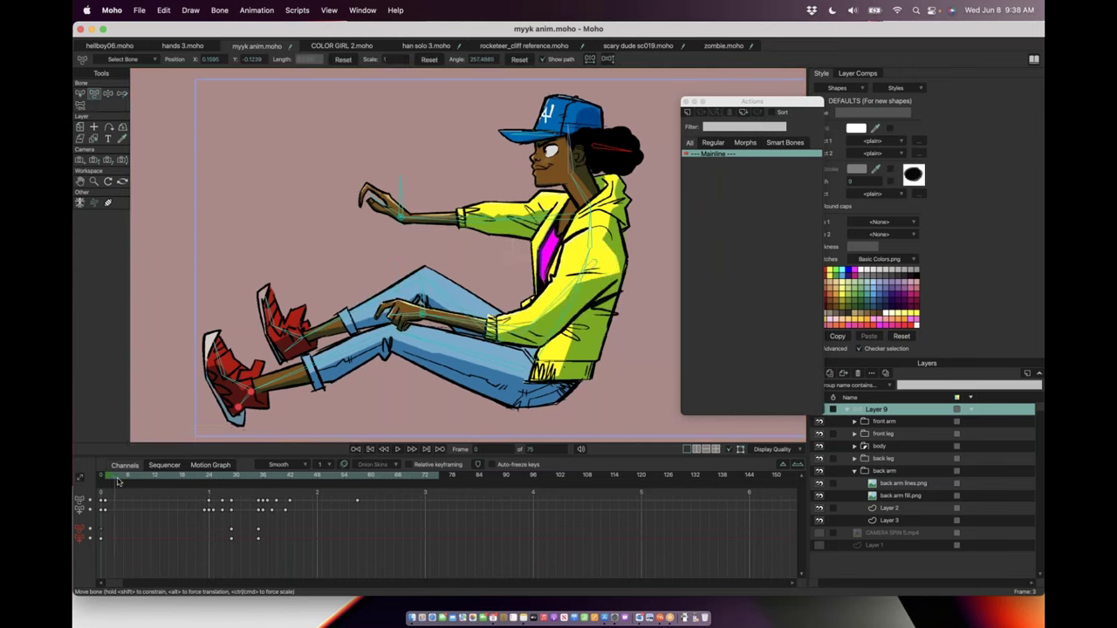
key(space)
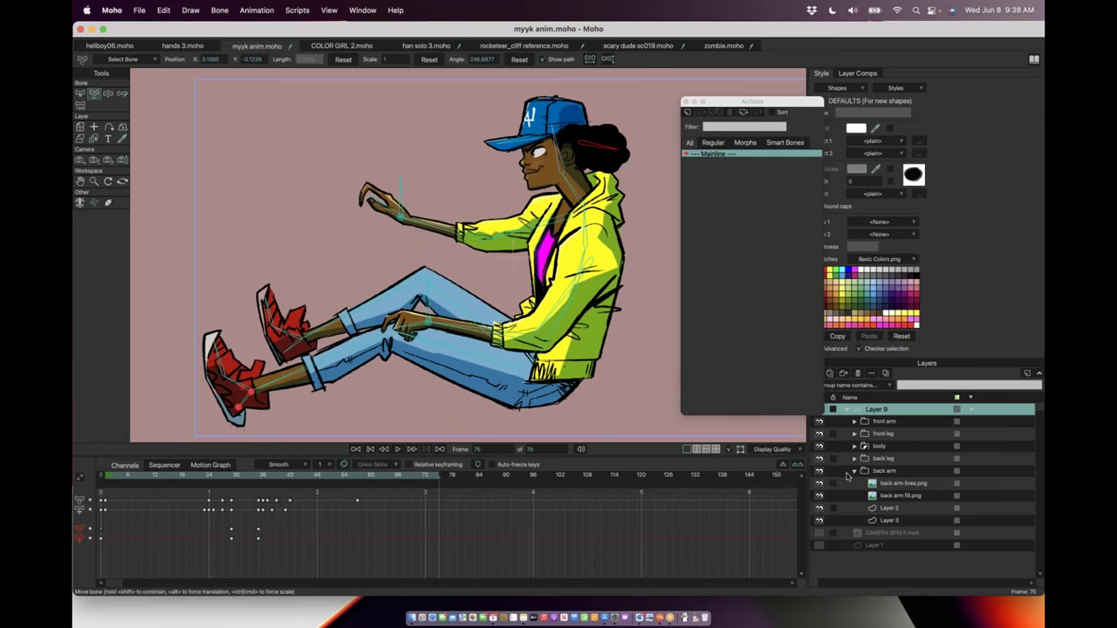
Step: Expand the body group and select Layer 7, both Layer 5 layers and Layer 6 in turn to examine the eye artwork
click(855, 446)
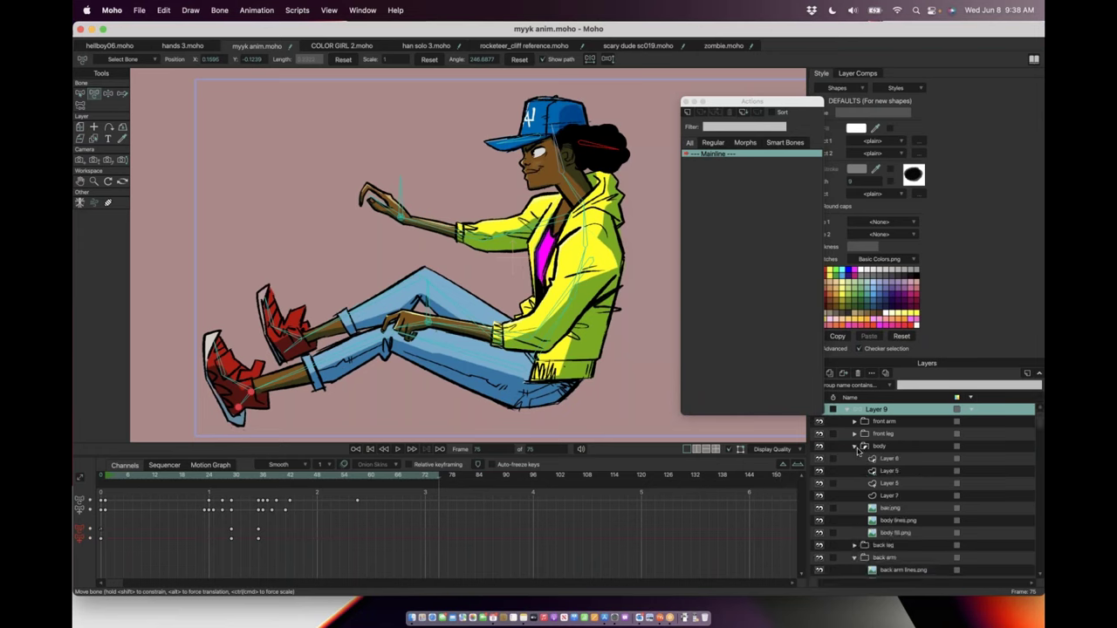
scroll(474, 130, up, 6)
scroll(474, 131, up, 3)
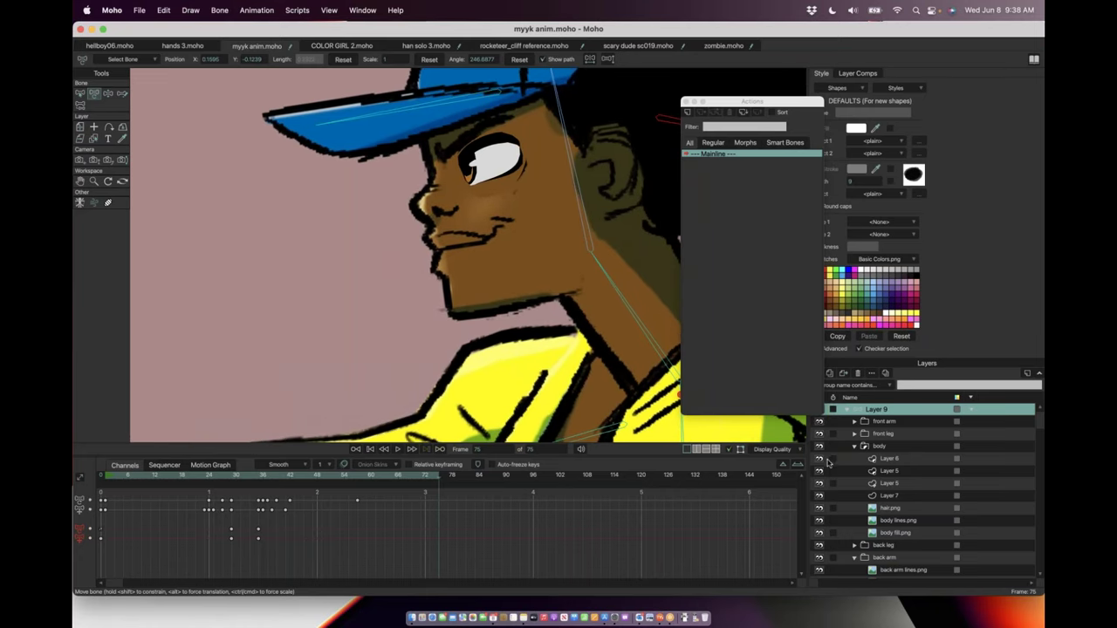
click(855, 447)
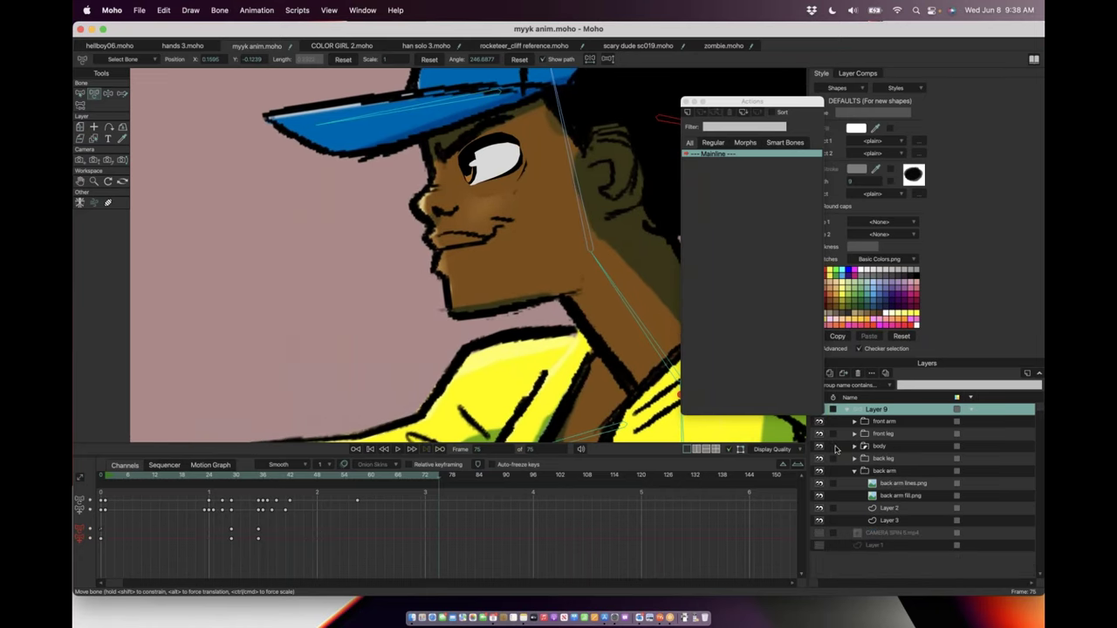
click(855, 447)
scroll(876, 481, down, 1)
click(892, 484)
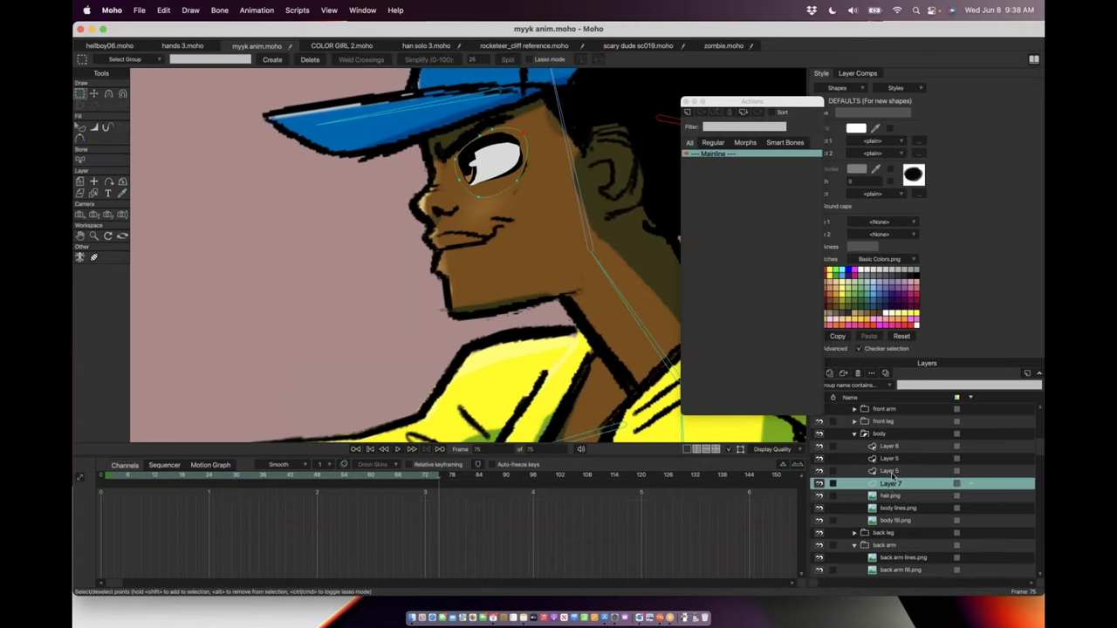
click(891, 472)
click(892, 460)
click(891, 447)
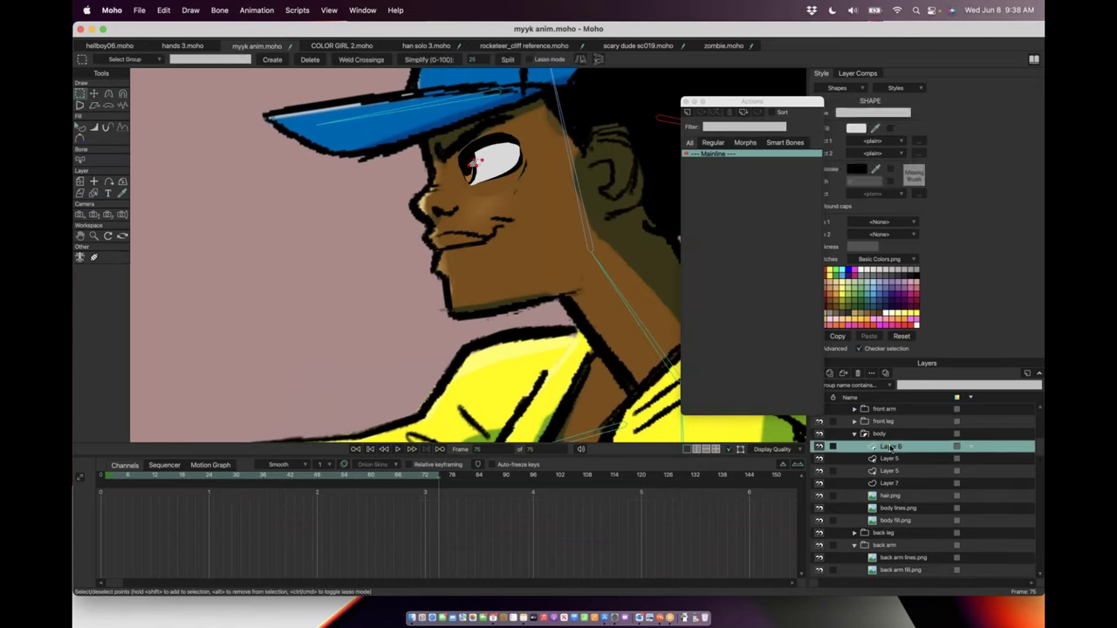
Step: Move the lower rear point of Layer 7's skin-coloured eye outline outward with the Transform Points tool at frame 75
click(893, 482)
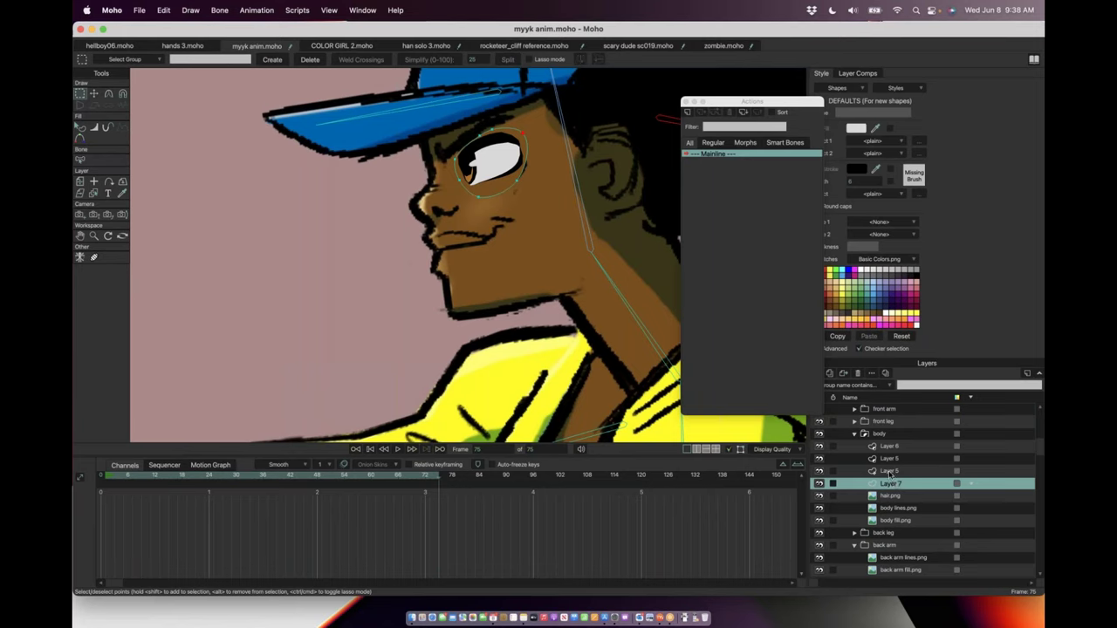
scroll(502, 148, up, 5)
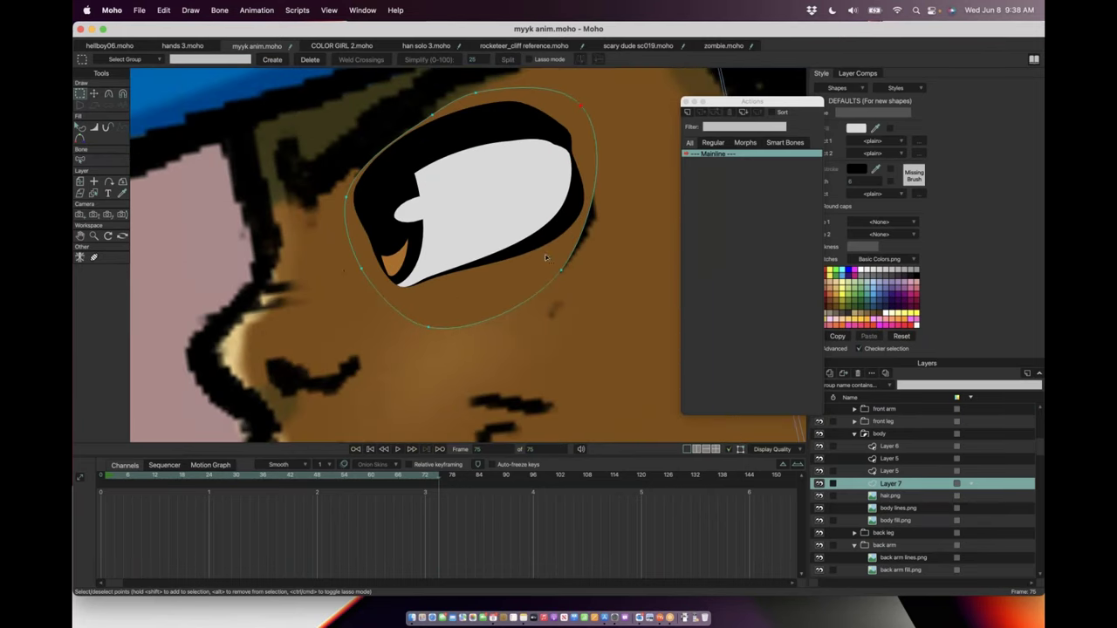
key(t)
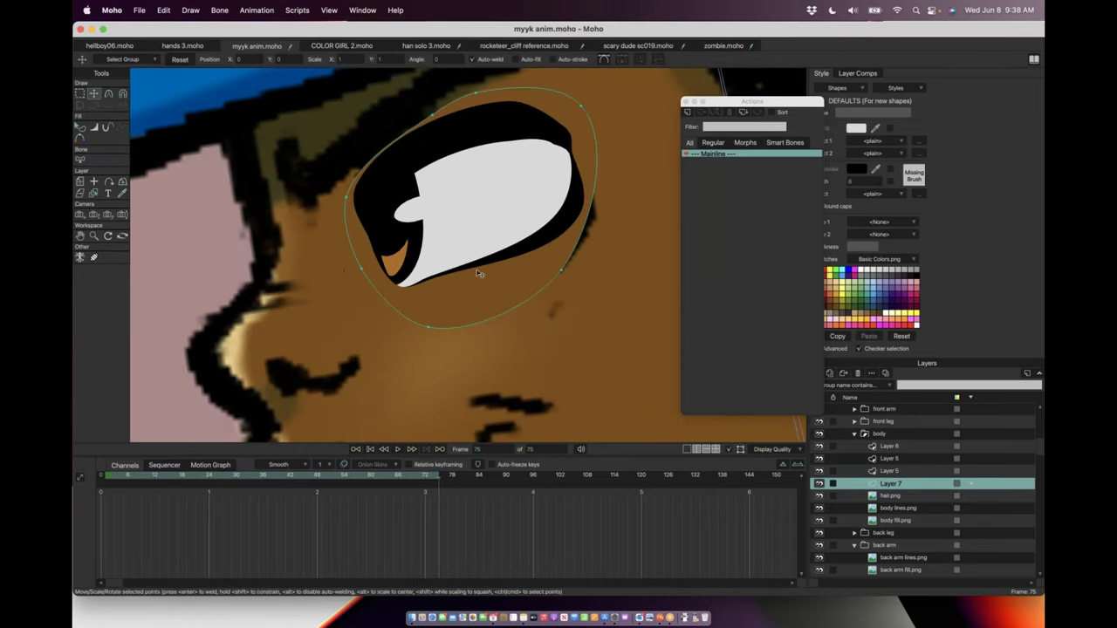
drag(570, 279, 600, 290)
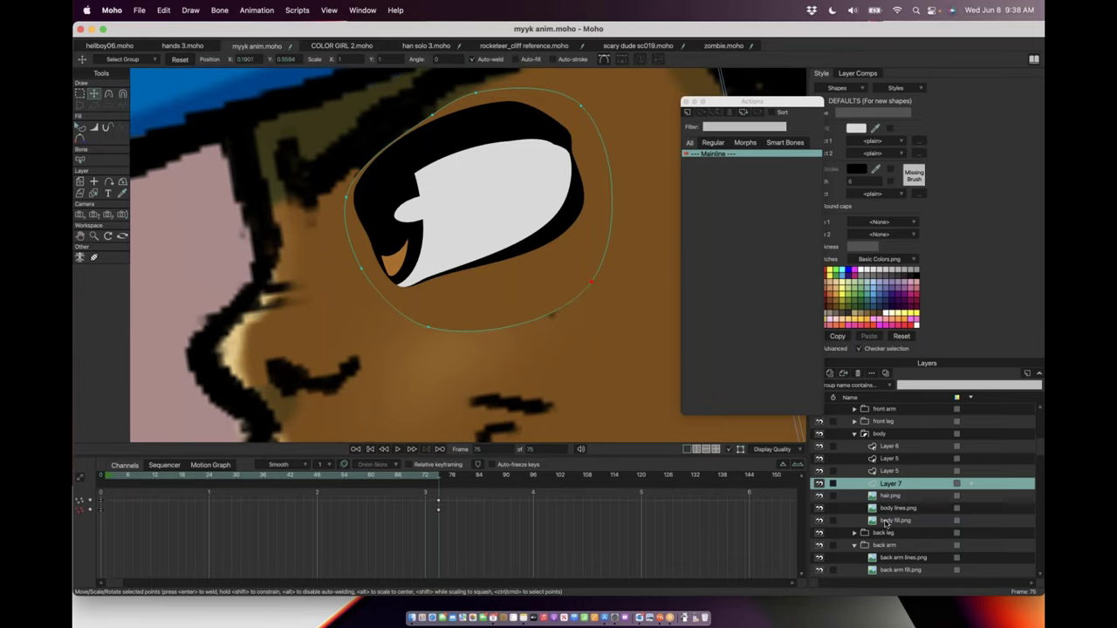
Step: Select the other eye layers one by one, ending on the upper Layer 5 that holds the pupil shapes
click(890, 471)
click(895, 459)
click(889, 446)
click(891, 459)
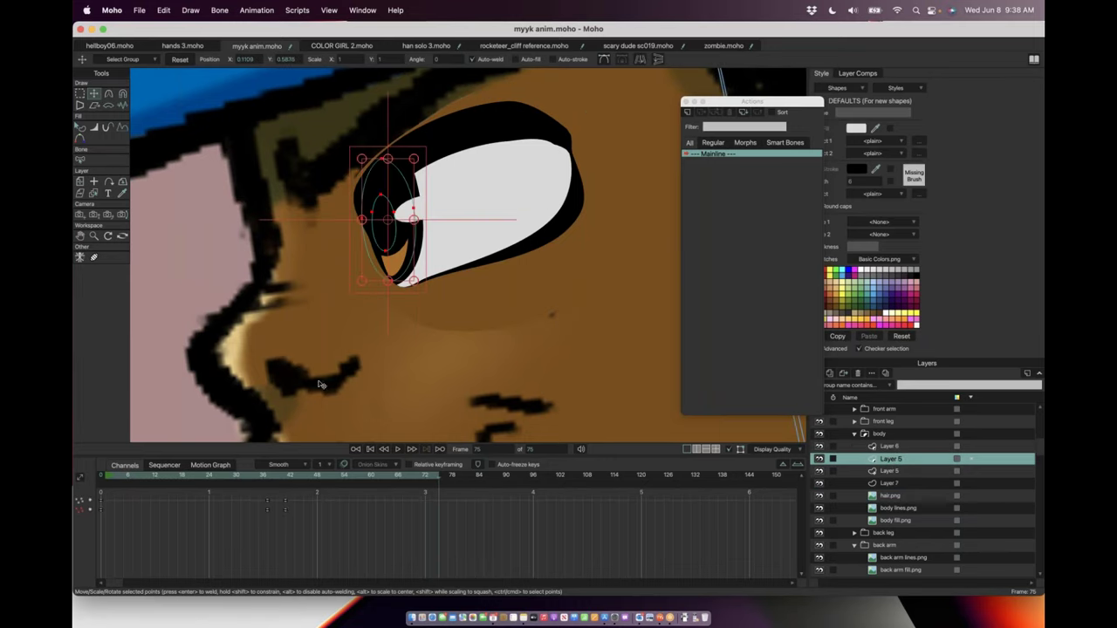
Step: Scrub the seated character's animation to frame 47, then return to frame 0
drag(107, 482, 311, 482)
drag(262, 386, 368, 324)
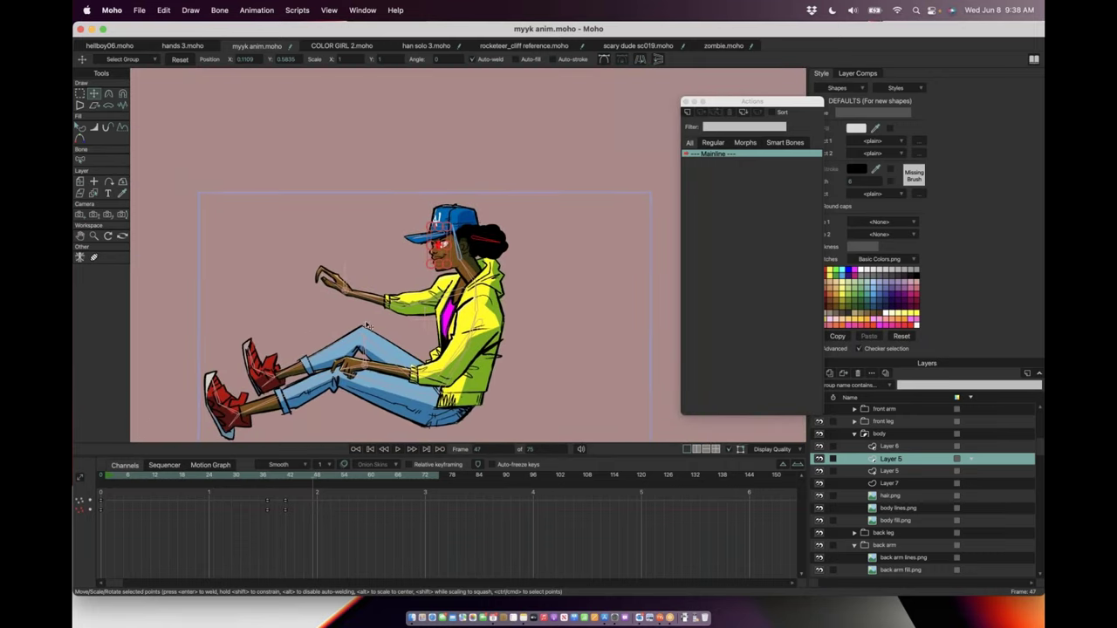
drag(283, 370, 434, 302)
scroll(392, 262, up, 5)
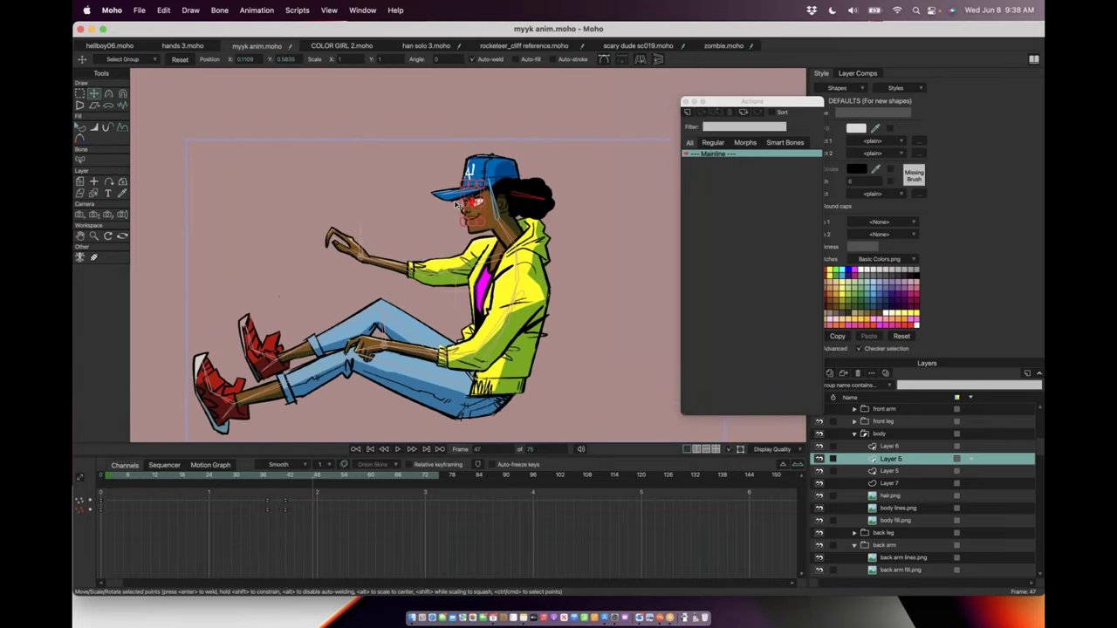
drag(405, 297, 435, 249)
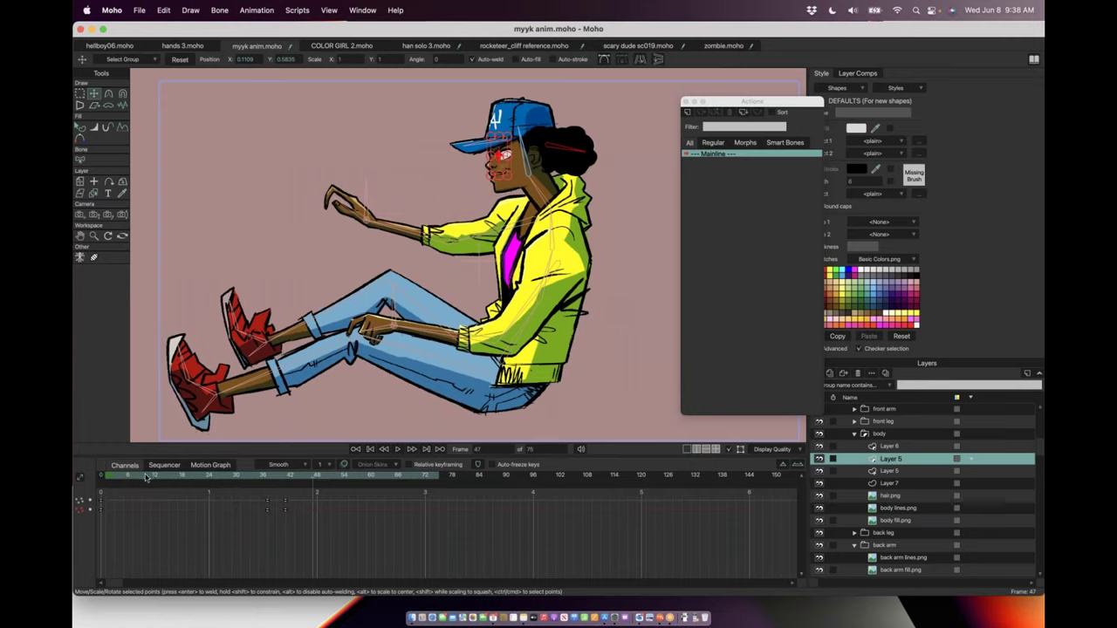
drag(145, 477, 75, 480)
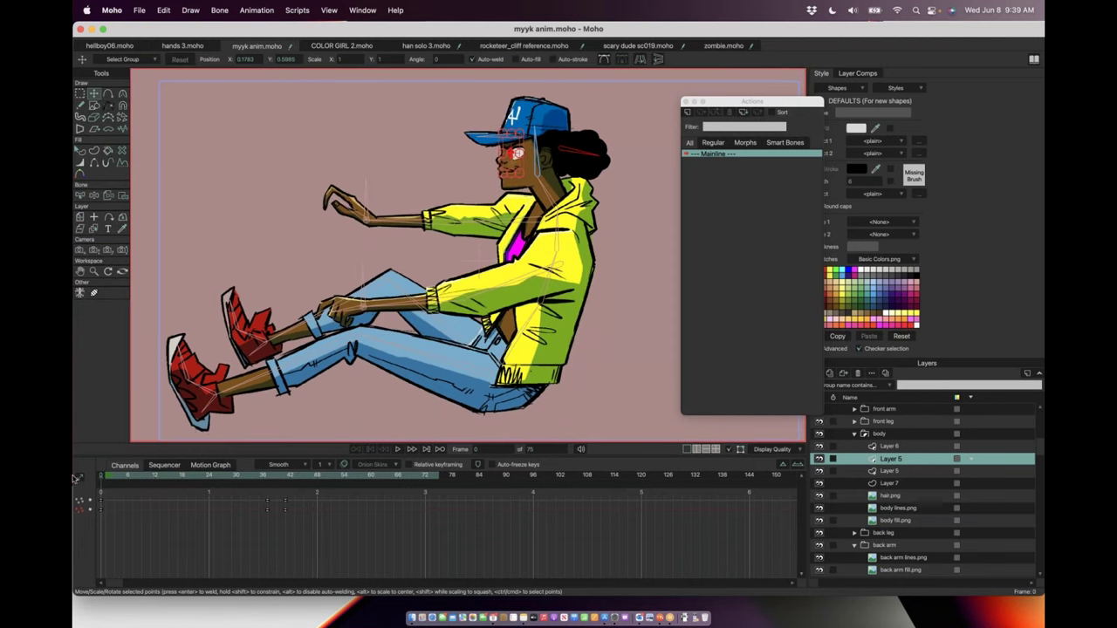
Step: Switch to hellboy06.moho and move the Actions window aside to uncover the face control bones
click(109, 45)
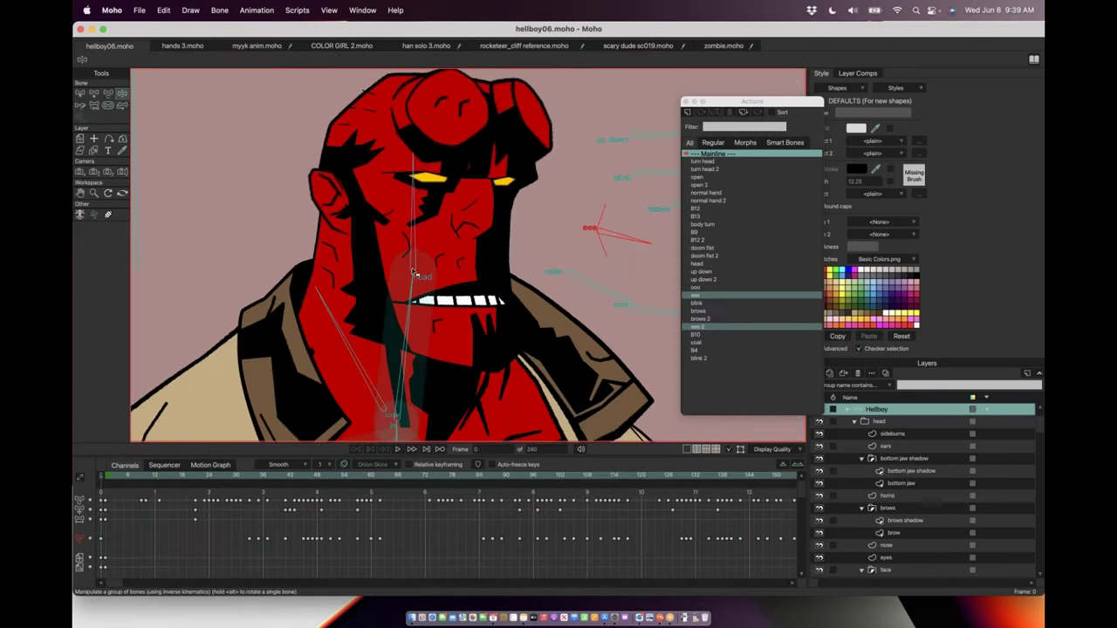
drag(740, 101, 795, 101)
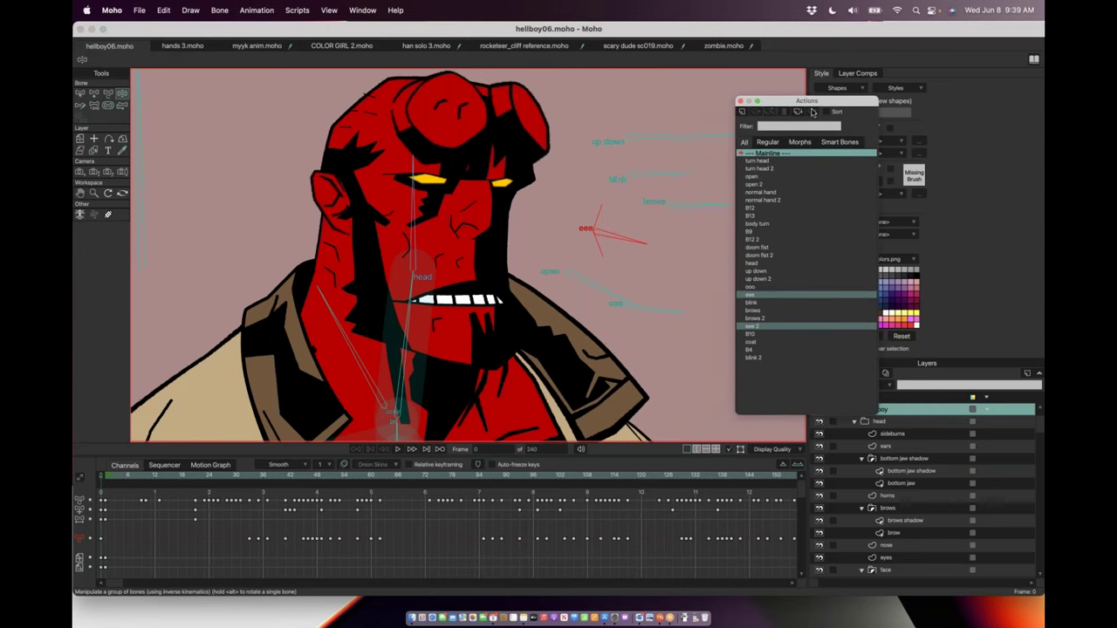
scroll(521, 218, down, 5)
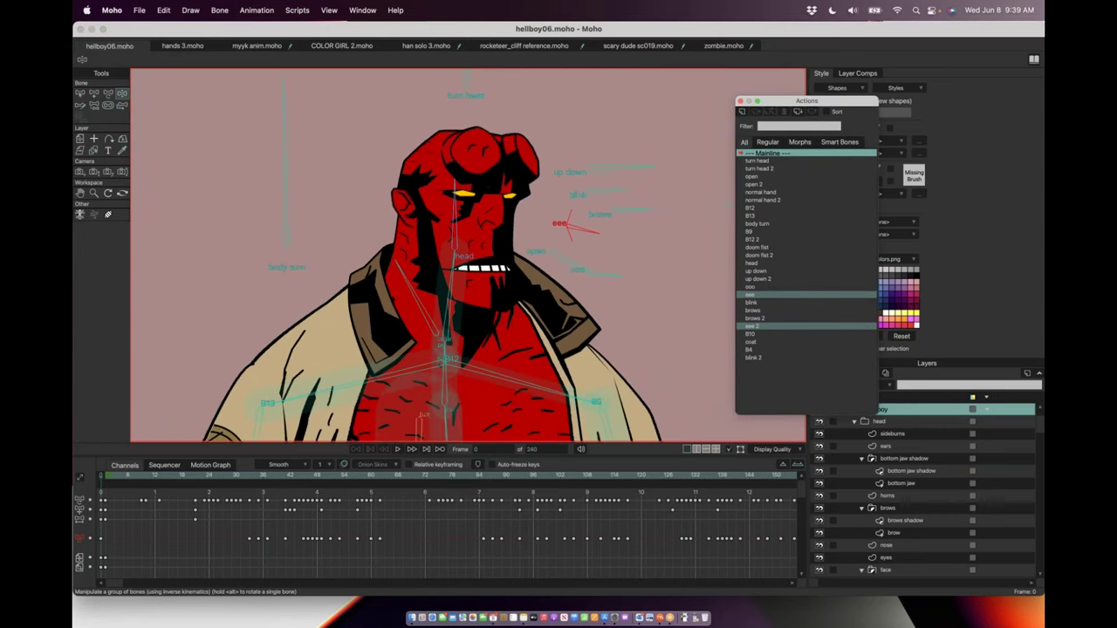
scroll(411, 285, down, 2)
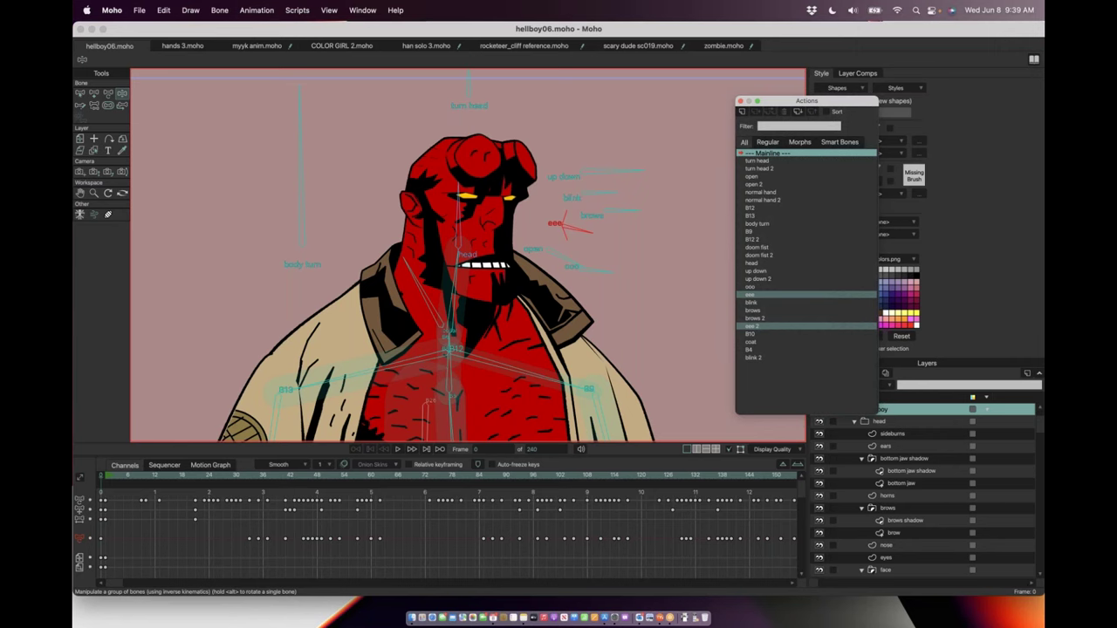
scroll(481, 265, down, 2)
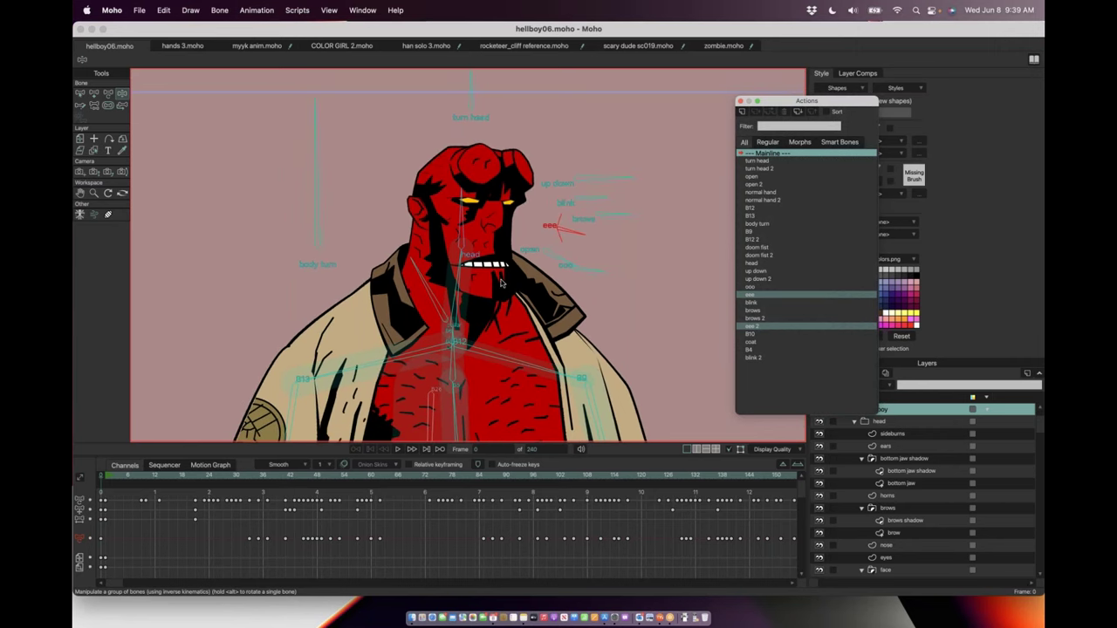
Step: Step the Hellboy animation forward to frame 4 and examine the head and its labelled smart bones
click(501, 283)
key(Right)
key(Right)
key(Right)
key(Right)
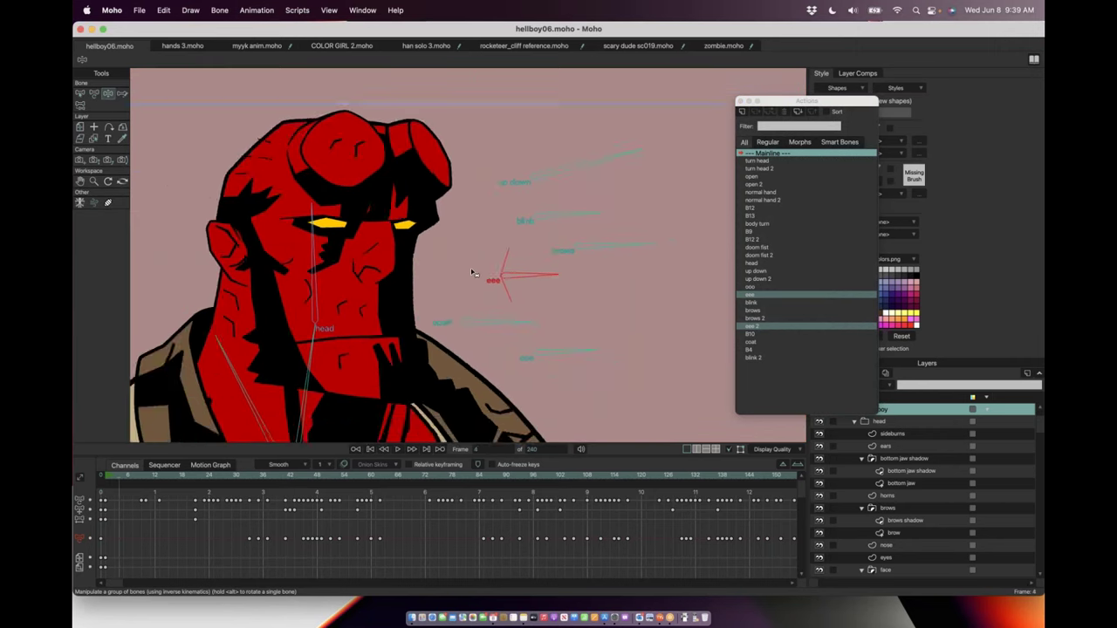
scroll(474, 271, down, 5)
scroll(467, 264, up, 3)
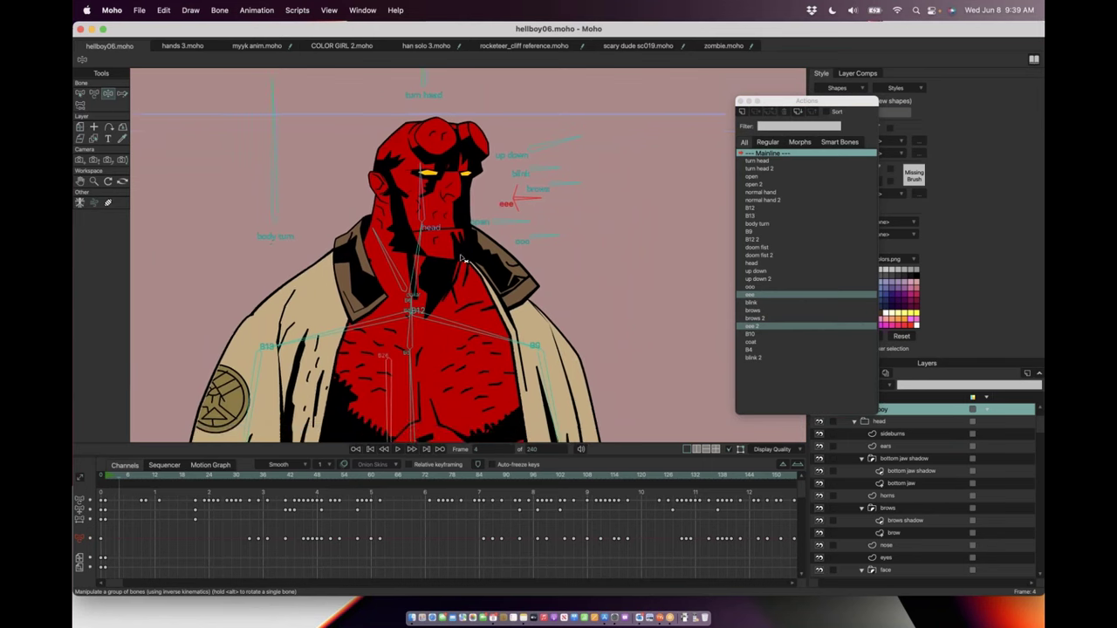
scroll(463, 259, up, 3)
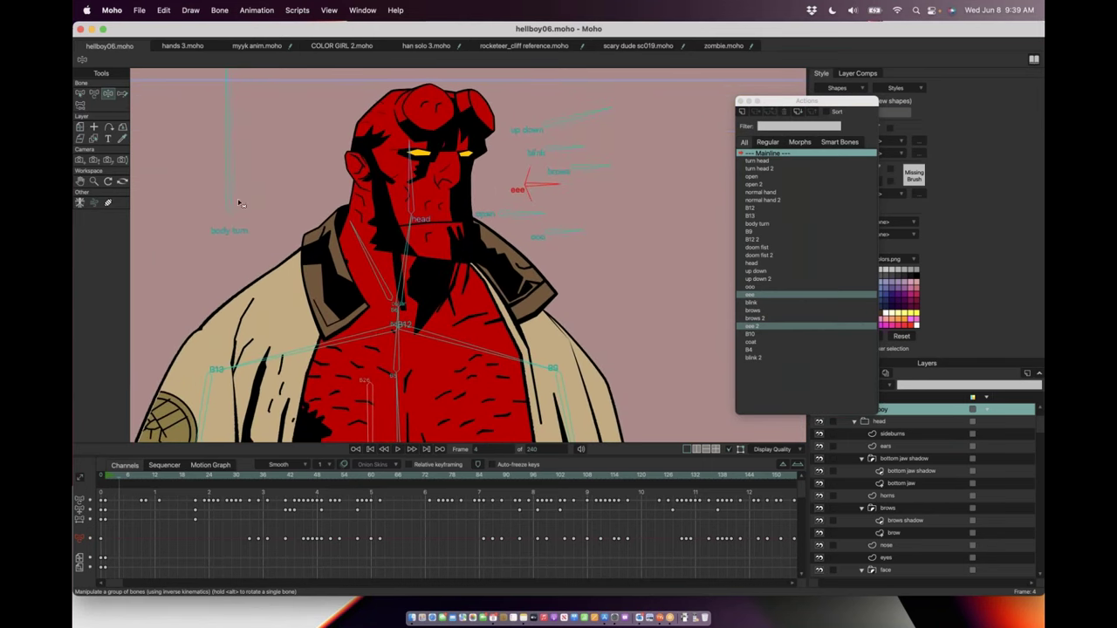
Step: Return to frame 0 and rotate the turn head and body turn smart bones to test Hellboy's head and torso turns
click(100, 477)
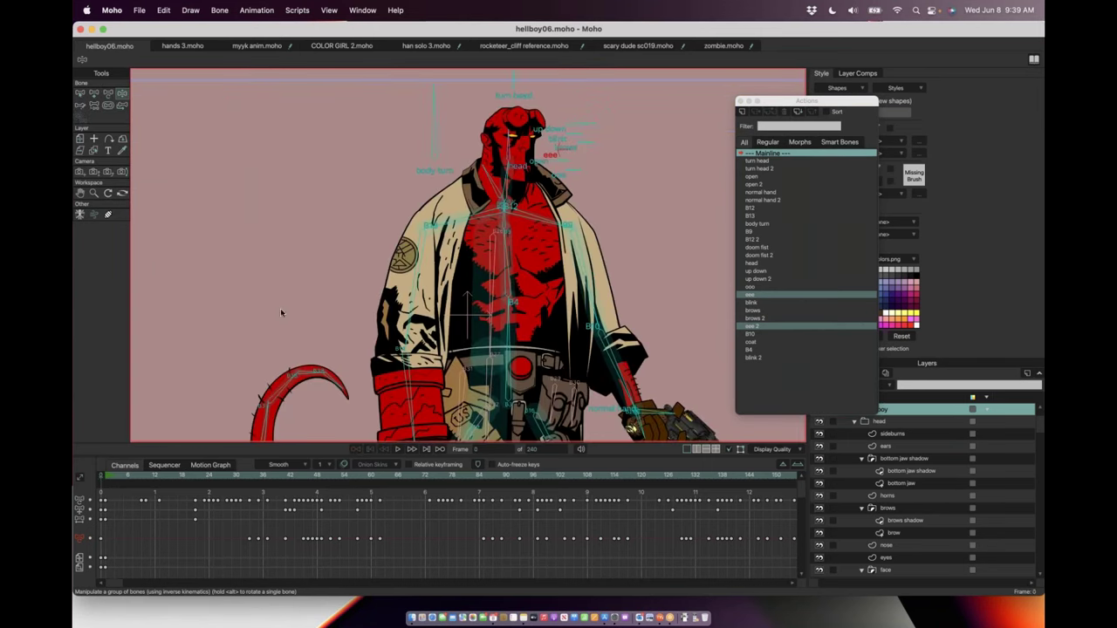
scroll(519, 247, up, 5)
scroll(519, 247, down, 6)
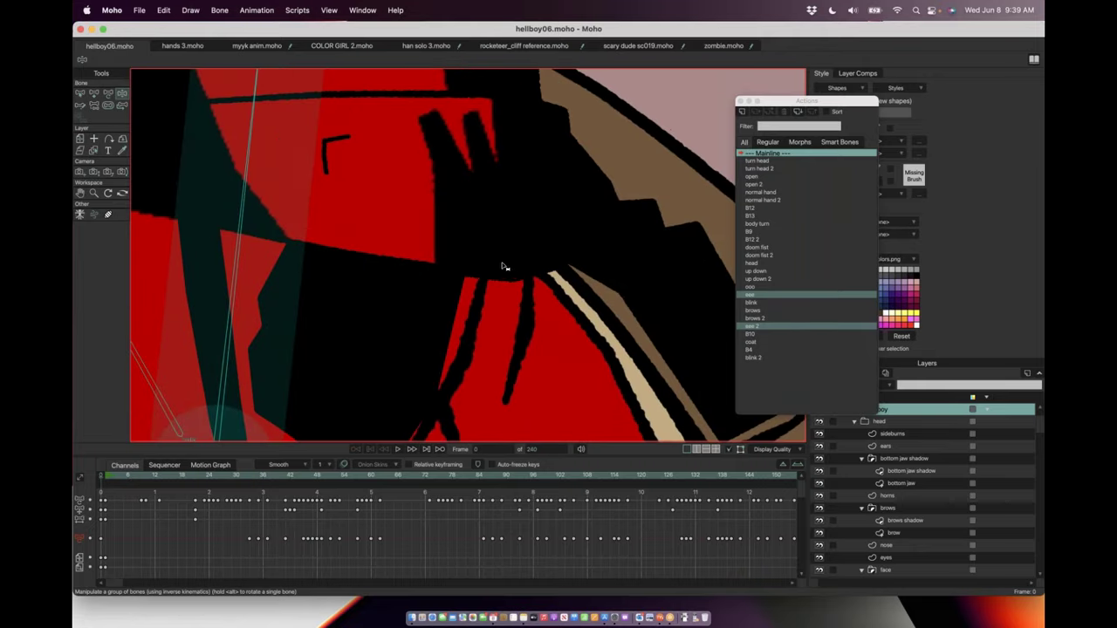
scroll(519, 247, up, 3)
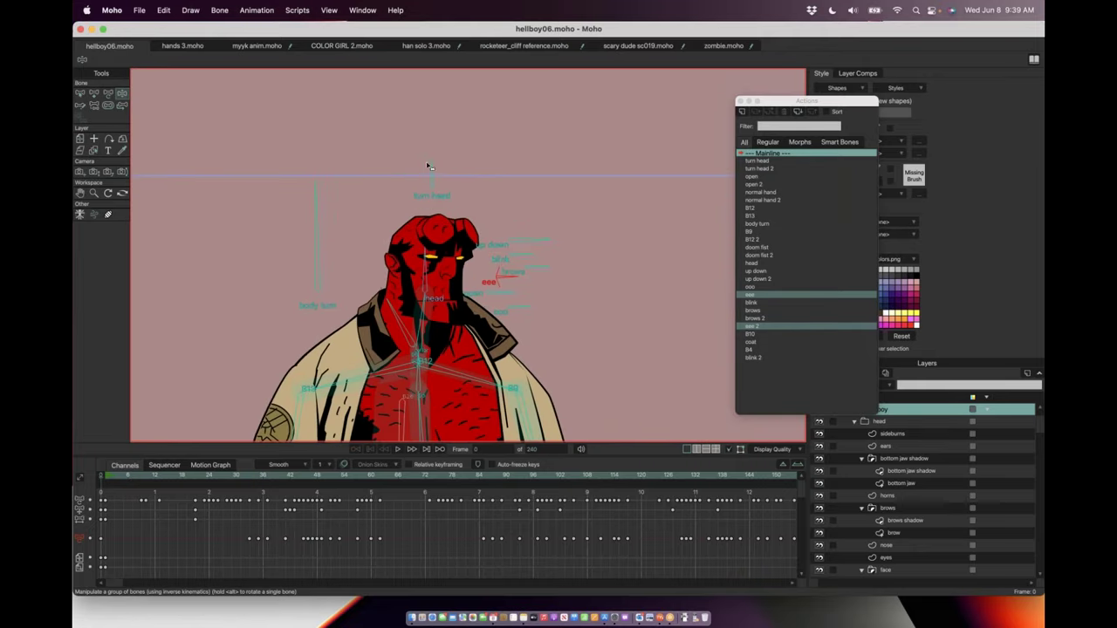
drag(427, 166, 400, 172)
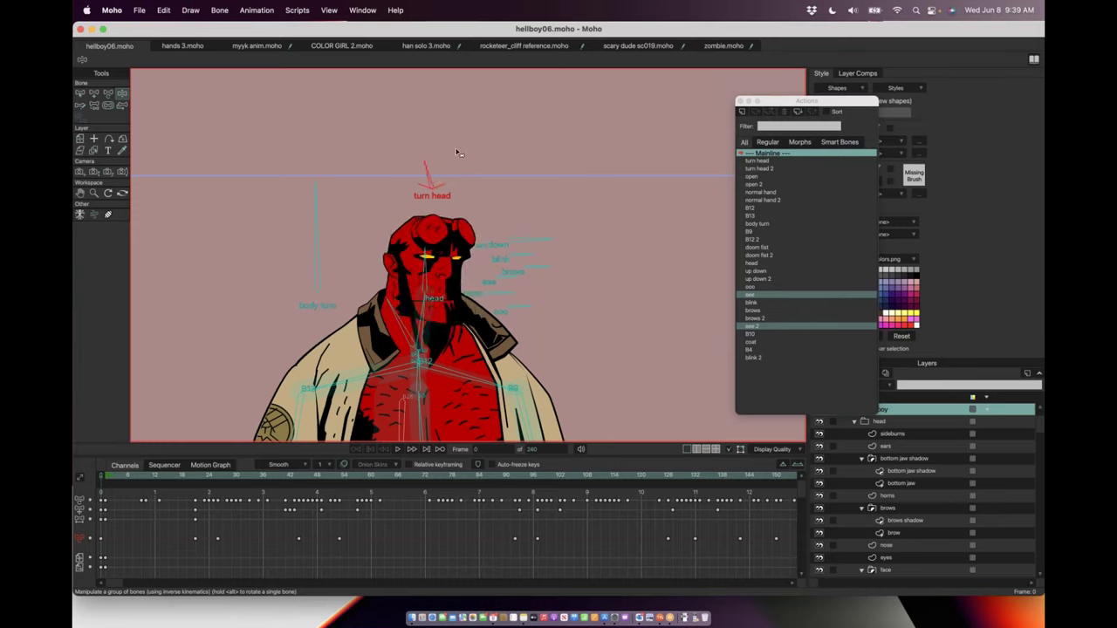
click(343, 216)
drag(343, 215, 365, 133)
Step: Rotate the open and ooo smart bones to test Hellboy's mouth shapes
scroll(356, 247, down, 2)
drag(545, 138, 525, 189)
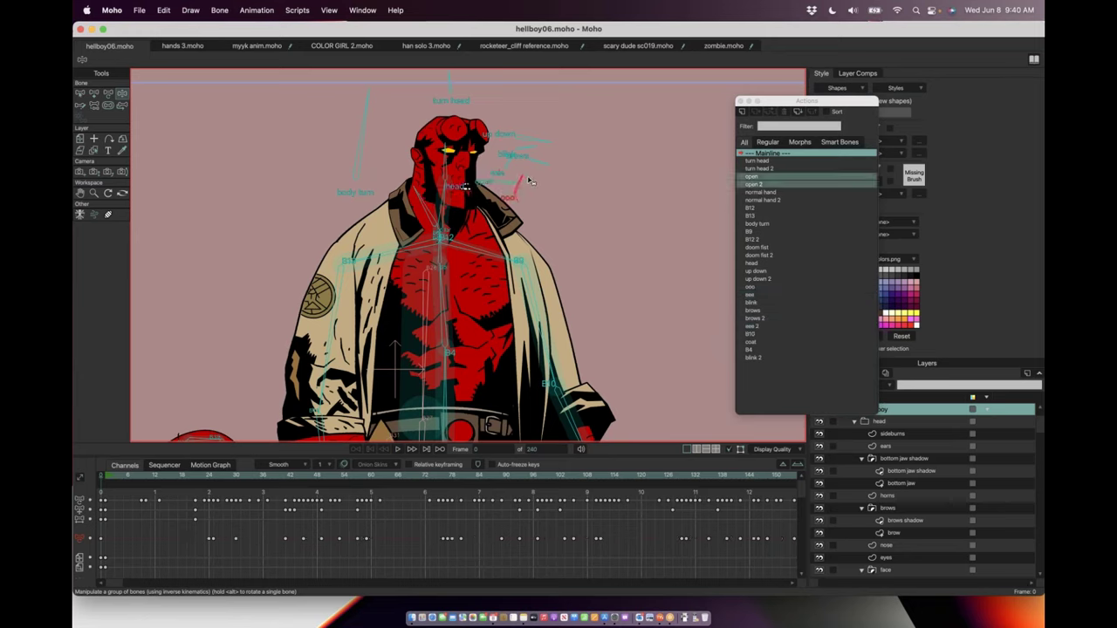
drag(530, 183, 525, 180)
click(475, 205)
scroll(441, 262, down, 1)
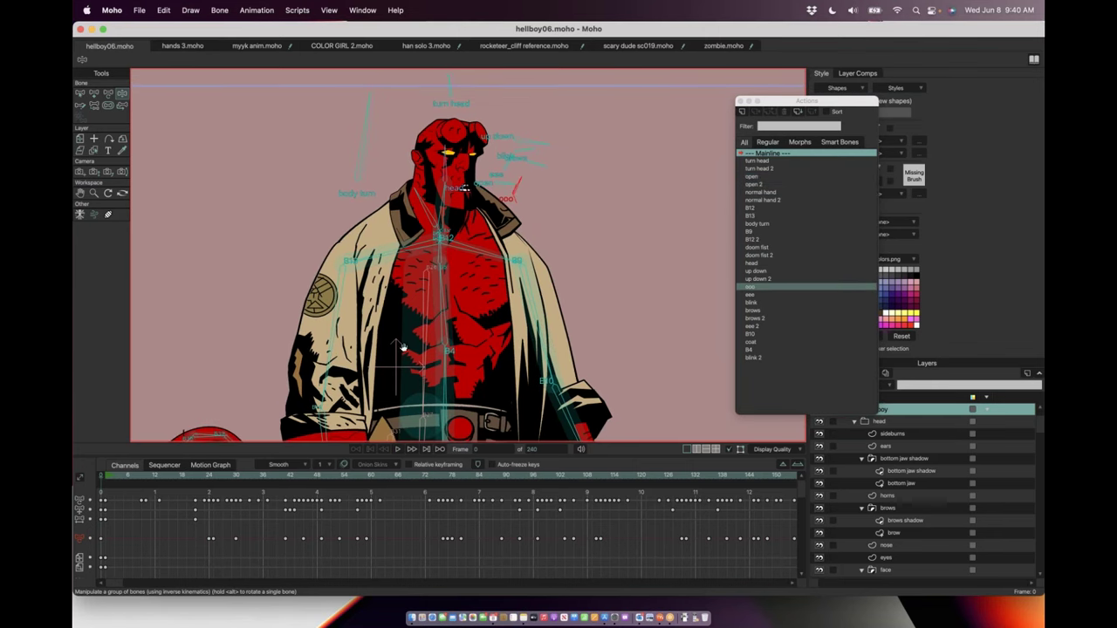
Step: Rotate the doom fist smart bone to test the large stone hand's pose
drag(404, 348, 498, 193)
drag(469, 339, 409, 226)
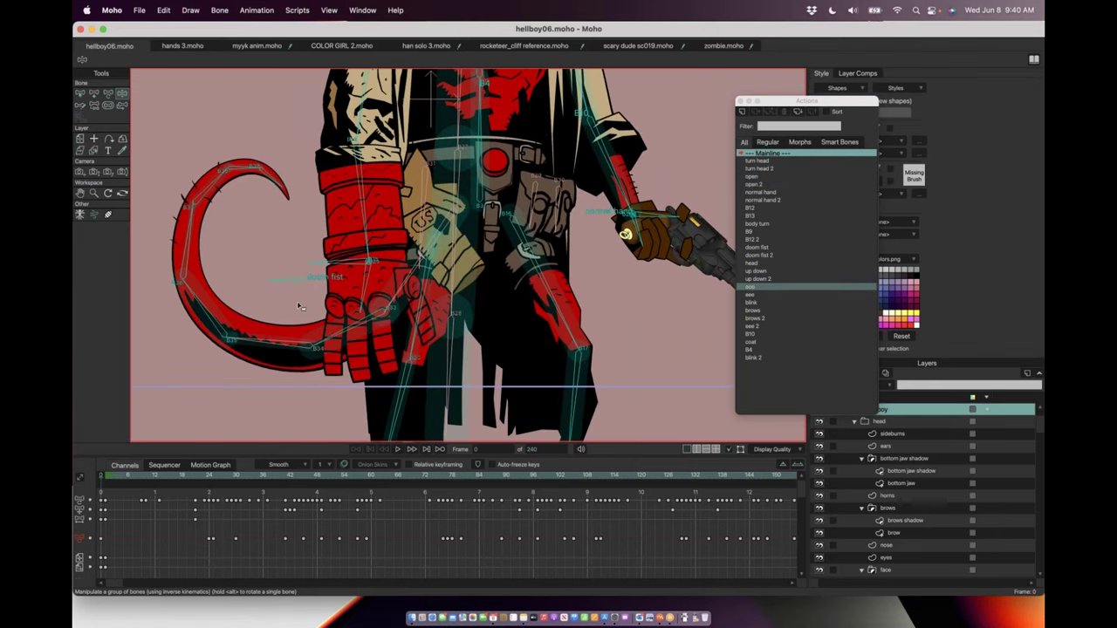
scroll(300, 302, up, 3)
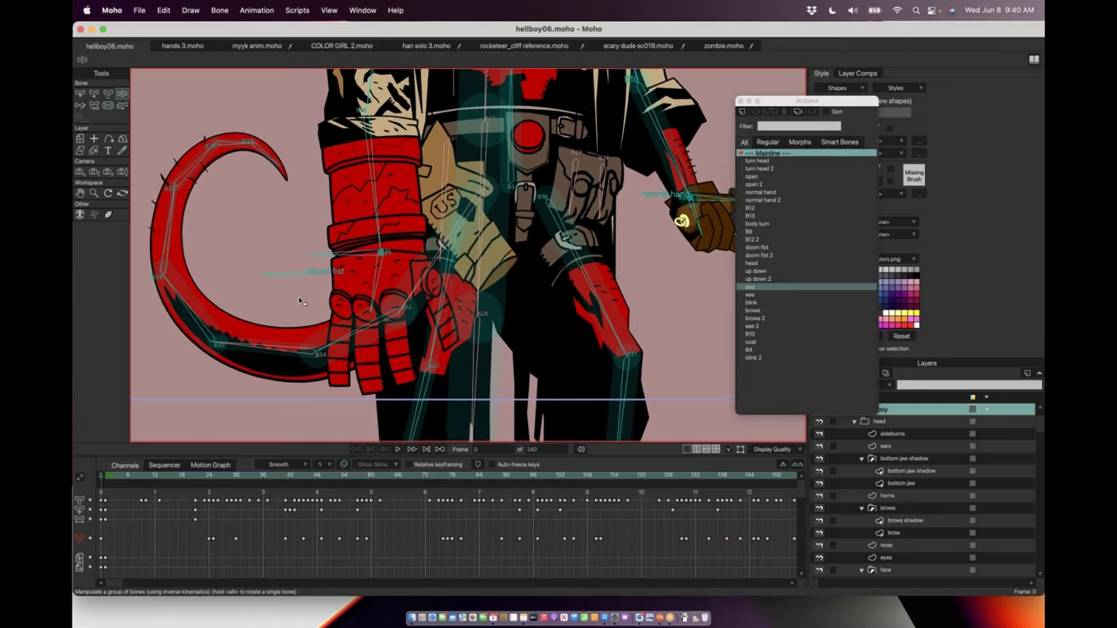
mouse_move(283, 274)
mouse_down()
mouse_move(304, 309)
mouse_move(341, 303)
mouse_move(314, 336)
mouse_move(285, 306)
mouse_move(274, 272)
mouse_move(296, 332)
mouse_move(293, 291)
mouse_up()
Step: Play the Hellboy animation from frame 0 and examine the movement of the hand holding the revolver
drag(524, 291, 377, 297)
scroll(569, 252, down, 1)
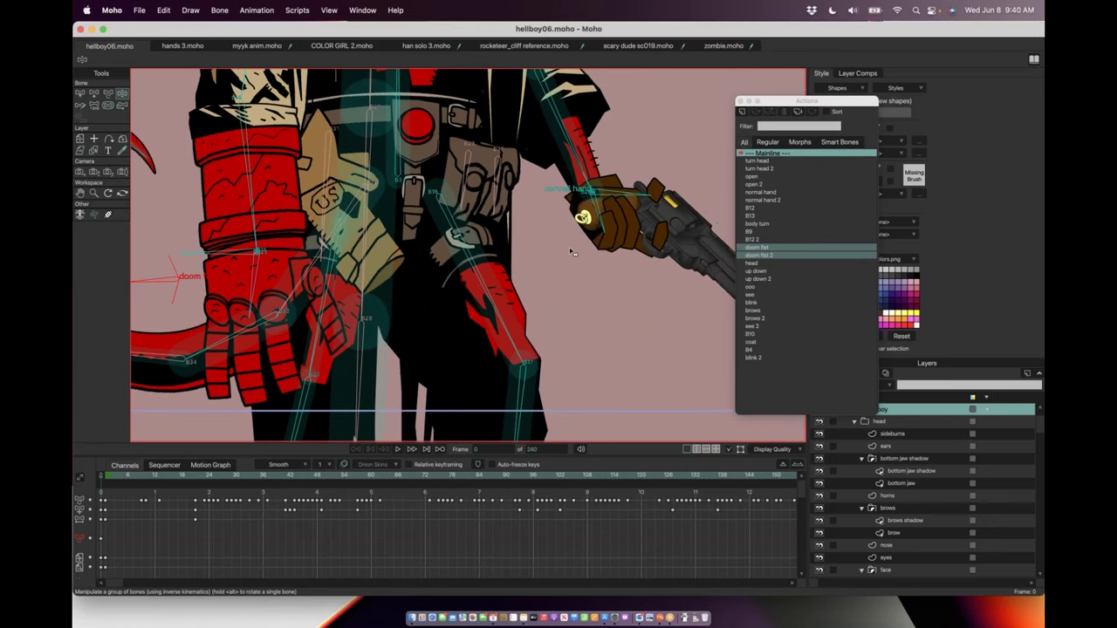
drag(607, 251, 420, 274)
scroll(529, 305, up, 2)
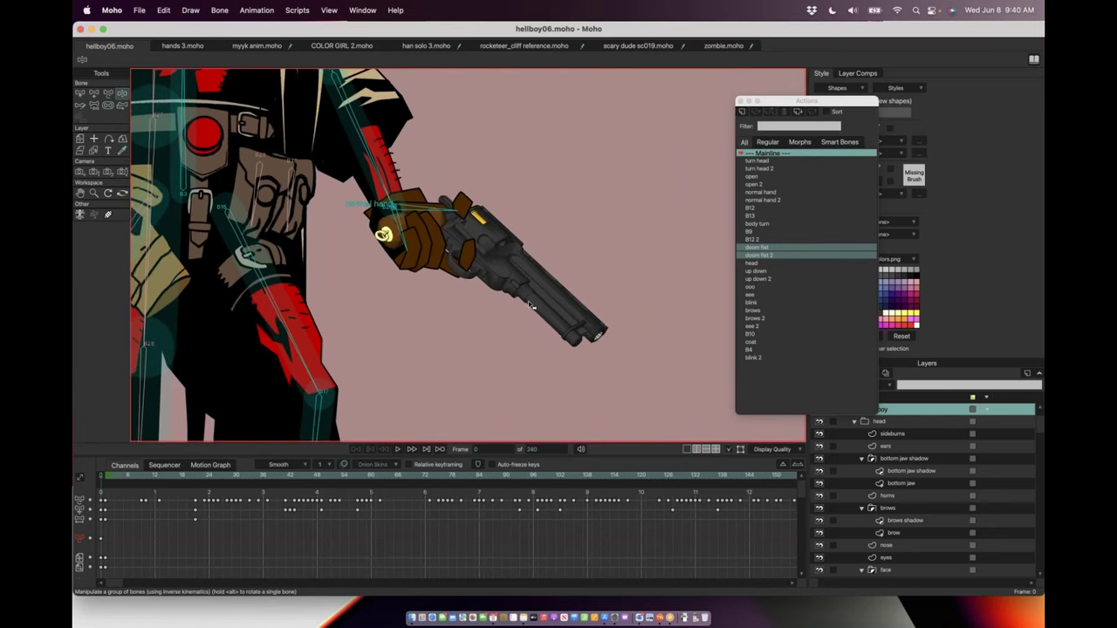
scroll(529, 304, up, 1)
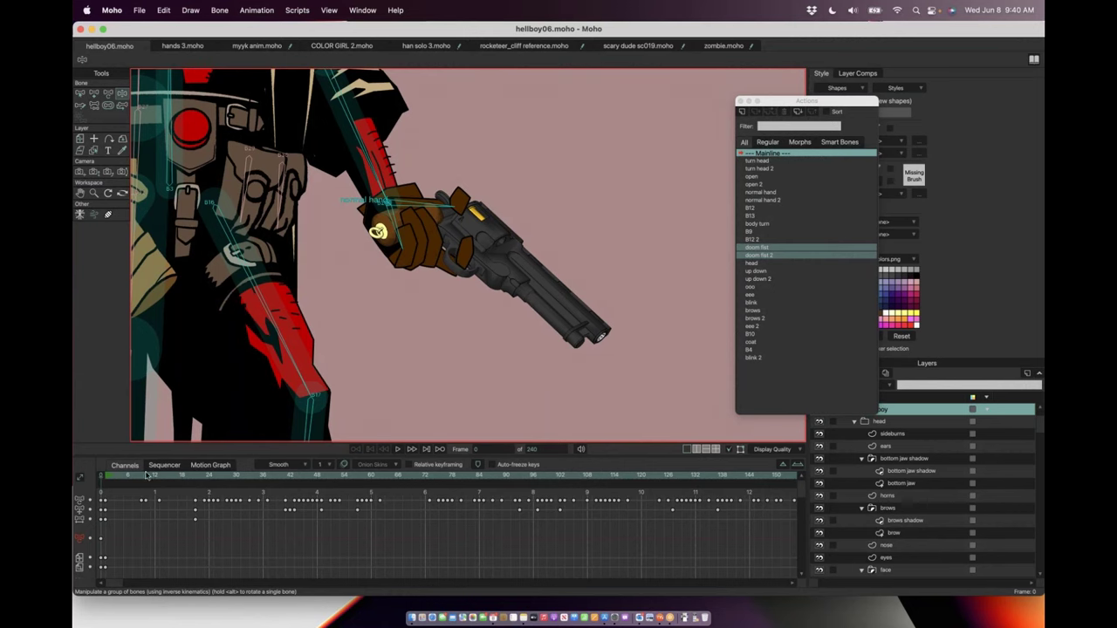
key(space)
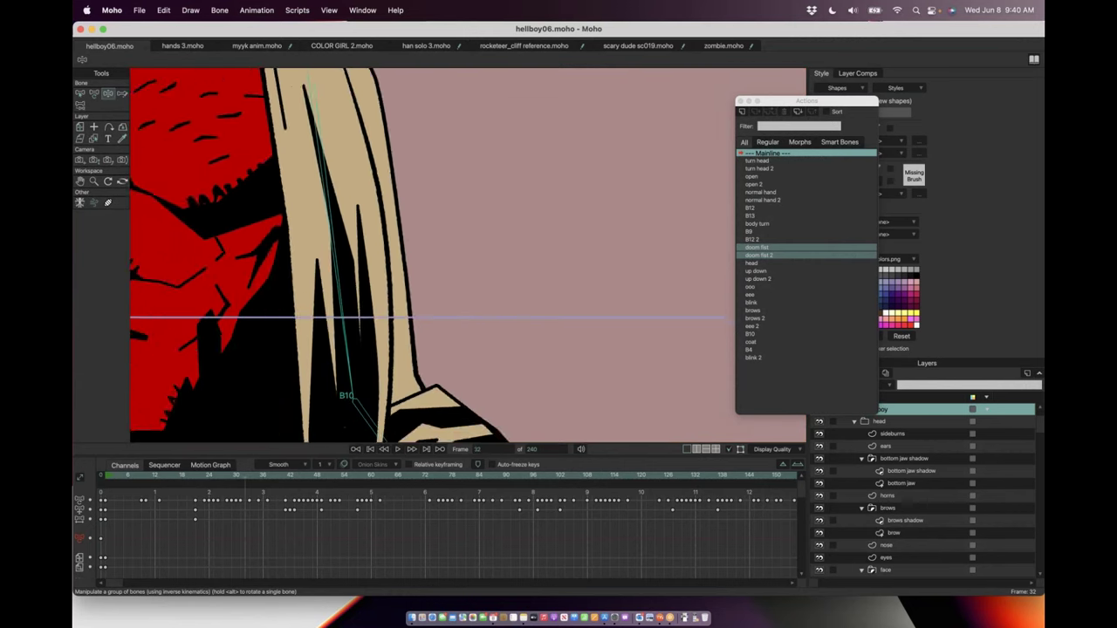
scroll(463, 285, down, 10)
drag(466, 199, 450, 75)
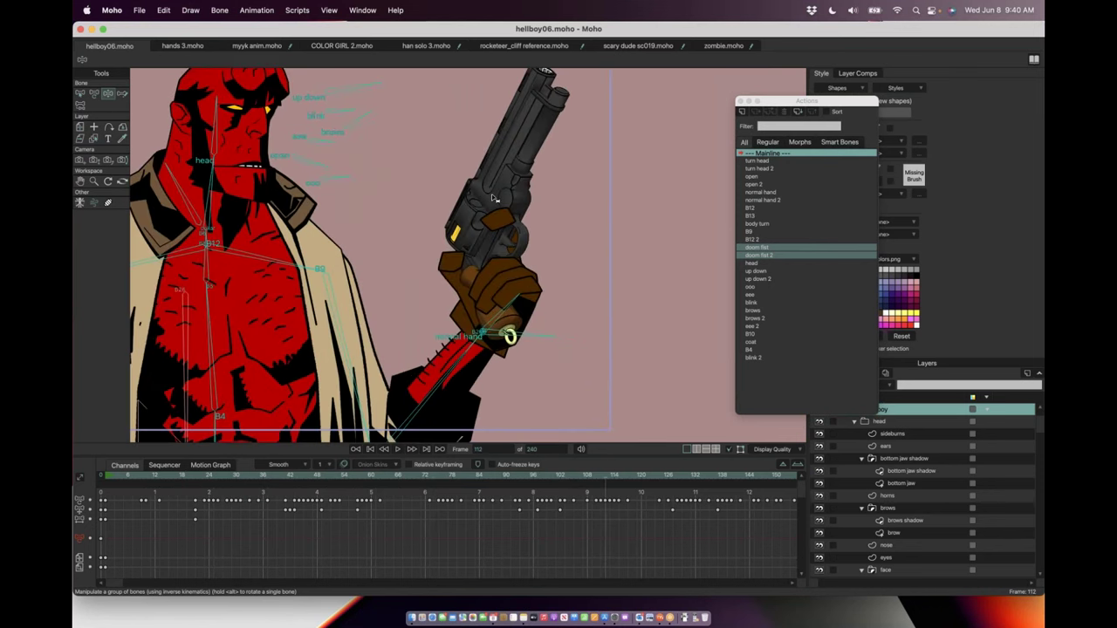
Step: Play the Hellboy animation again and examine the movement of the head, coat and arms
scroll(491, 200, up, 2)
drag(485, 198, 490, 238)
scroll(454, 246, down, 5)
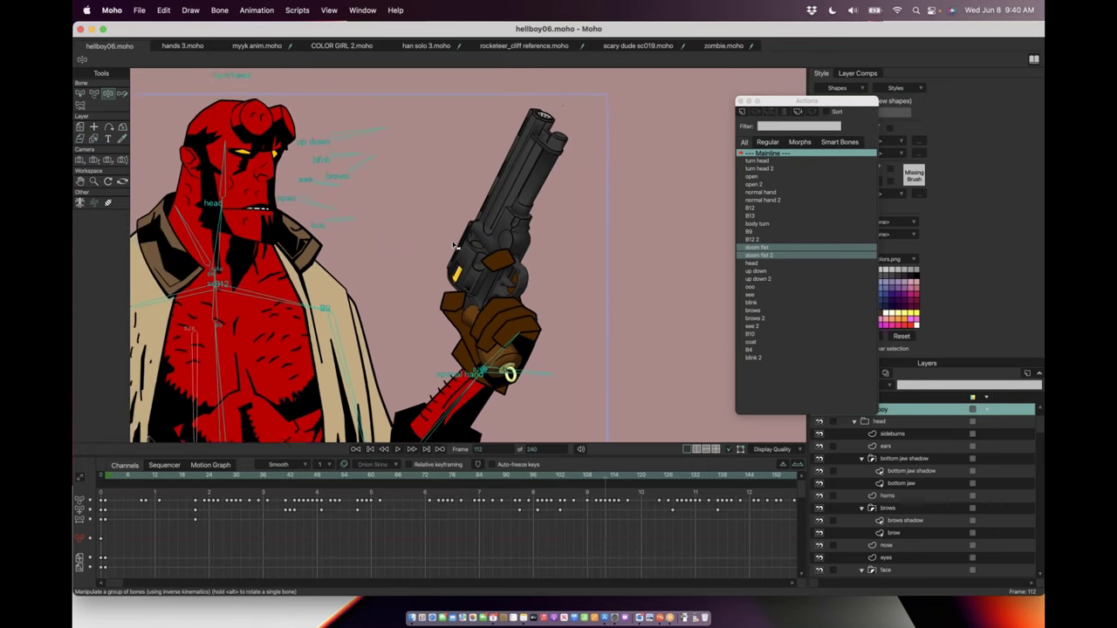
click(137, 473)
key(space)
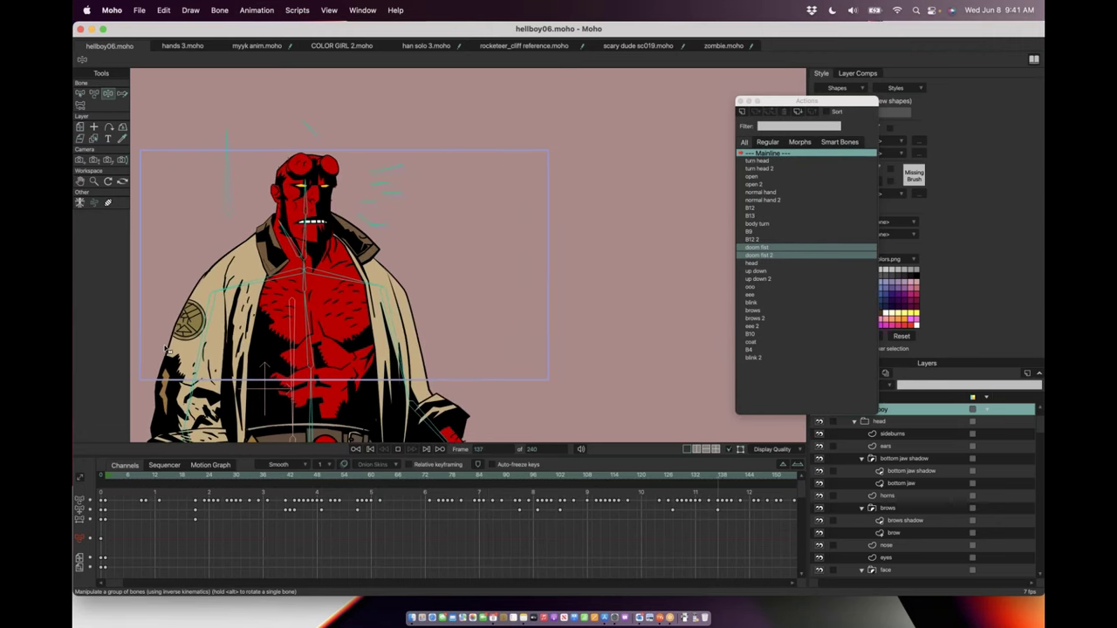
key(space)
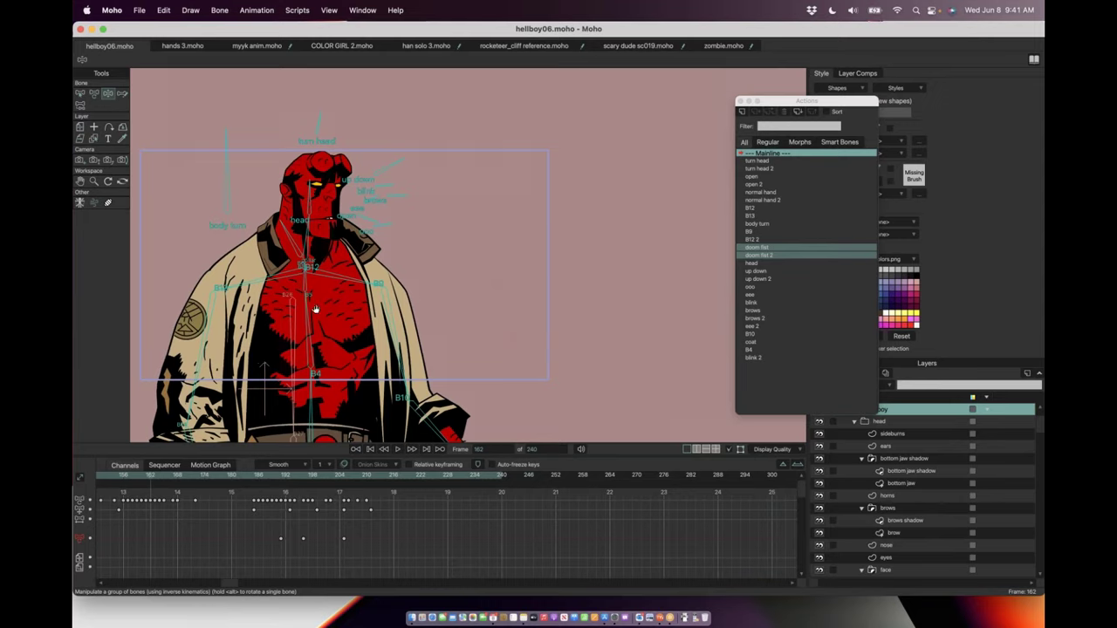
Step: Move the Actions window clear of the Layers list and switch to GoToMeeting
drag(400, 295, 438, 291)
scroll(438, 291, up, 2)
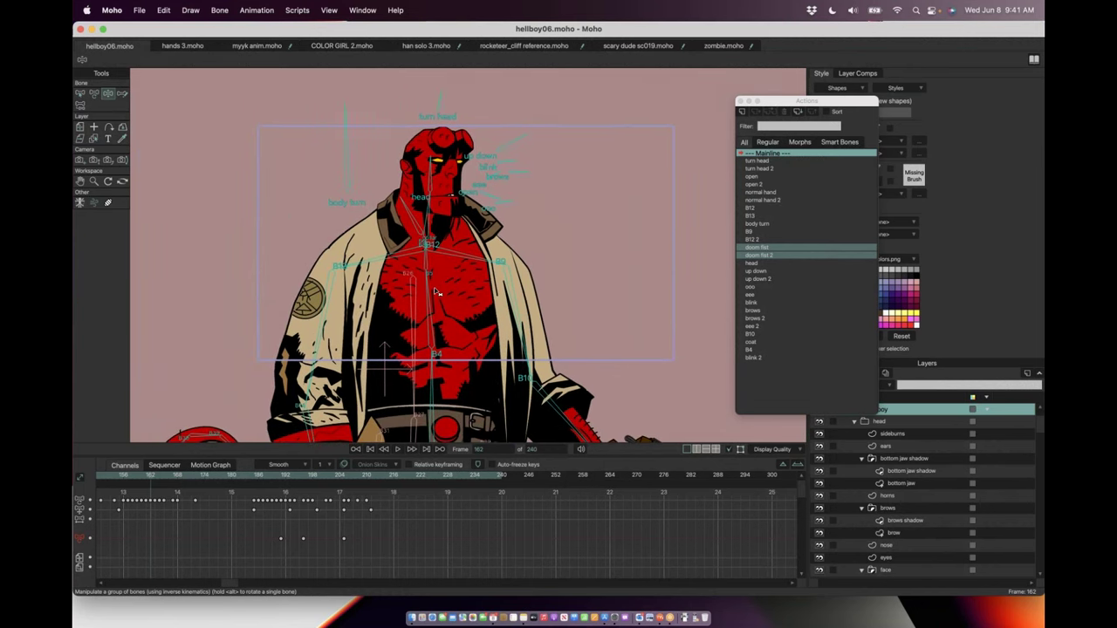
scroll(436, 293, up, 2)
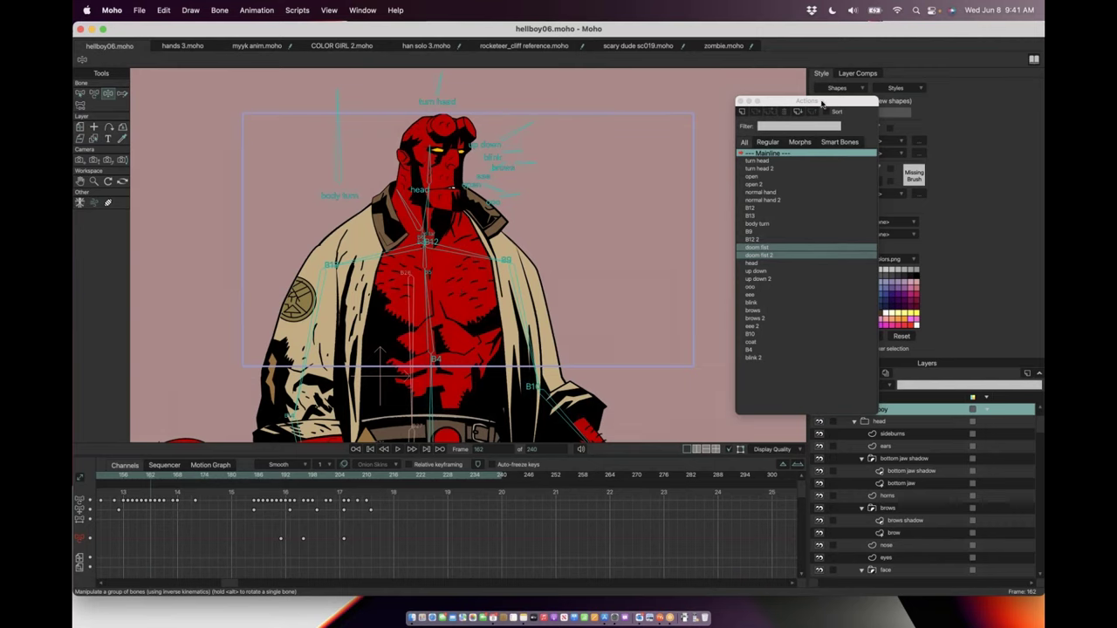
drag(822, 104, 804, 74)
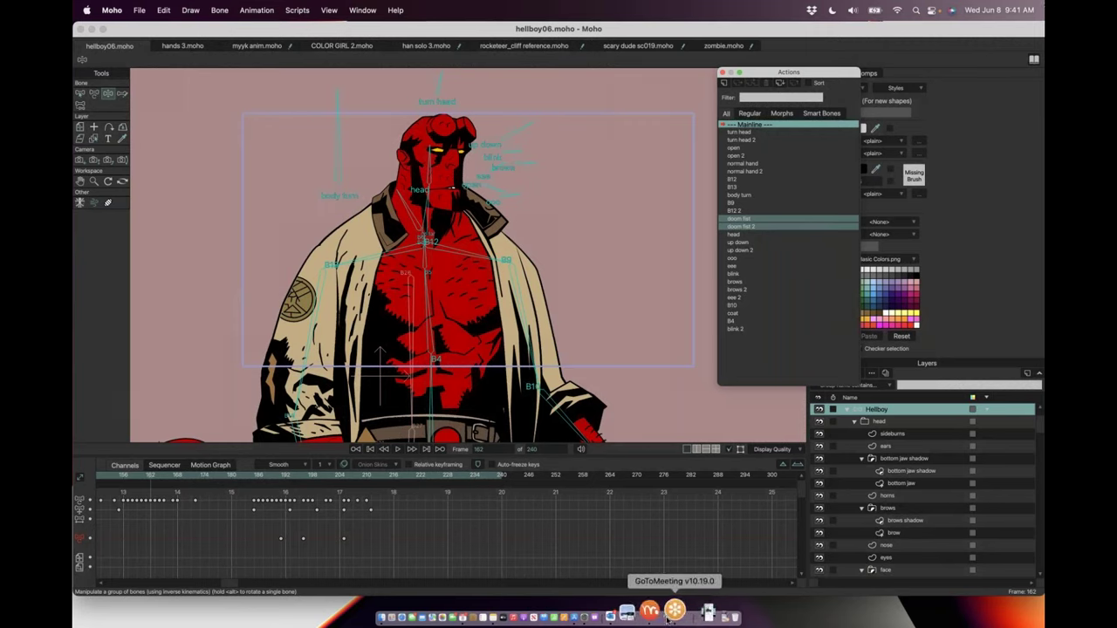
click(669, 610)
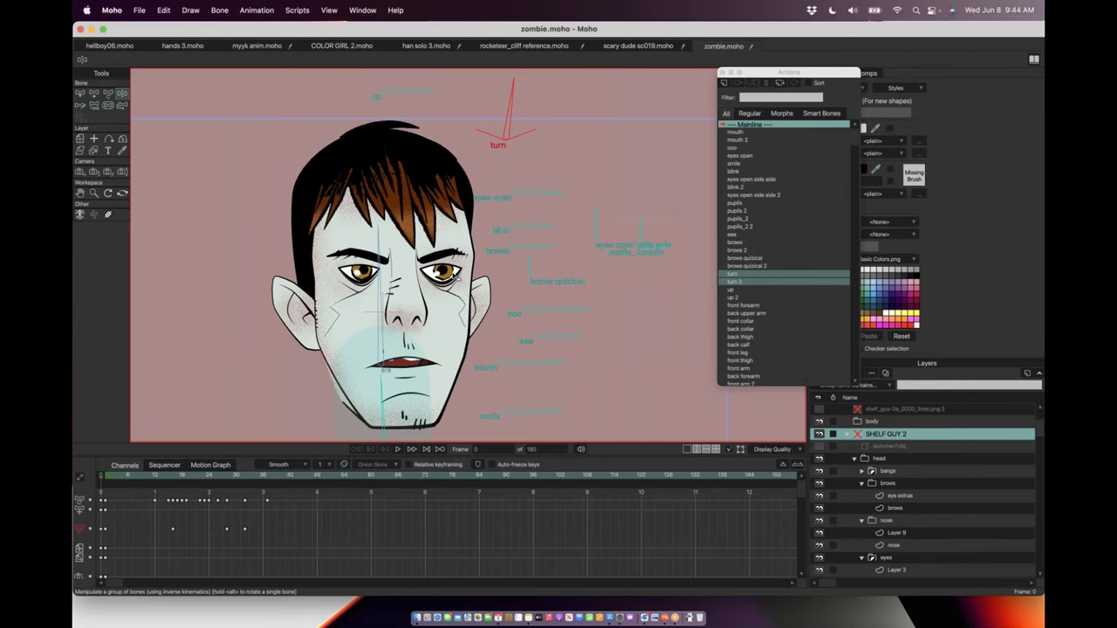
Step: Examine the brushed outlines and stippled skin shading around the zombie's eyes, nose and mouth up close
scroll(368, 320, up, 3)
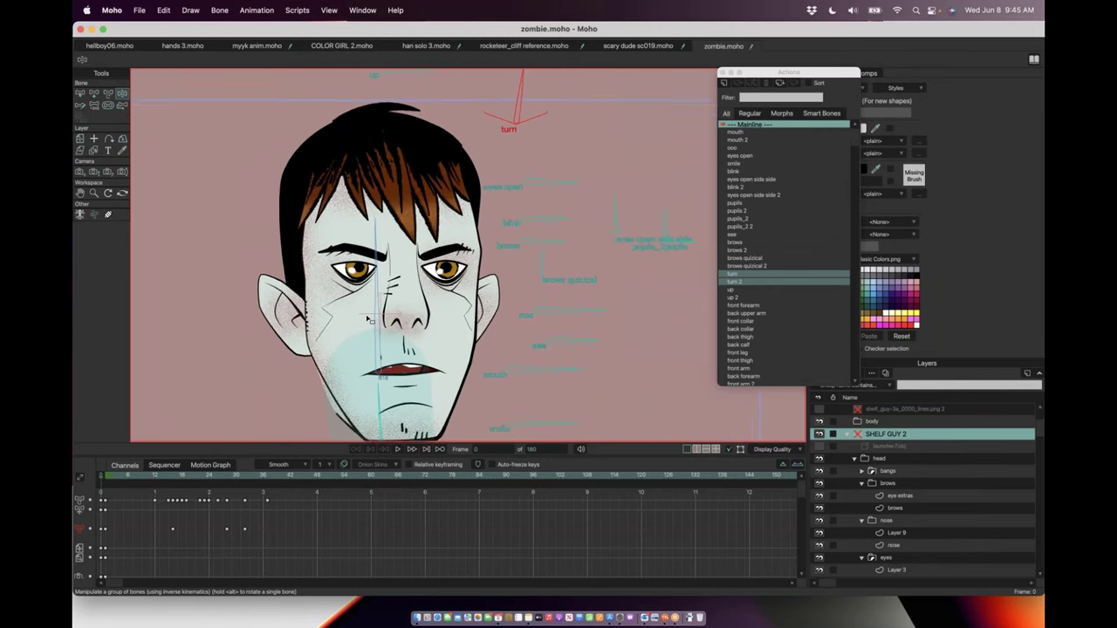
scroll(370, 320, up, 2)
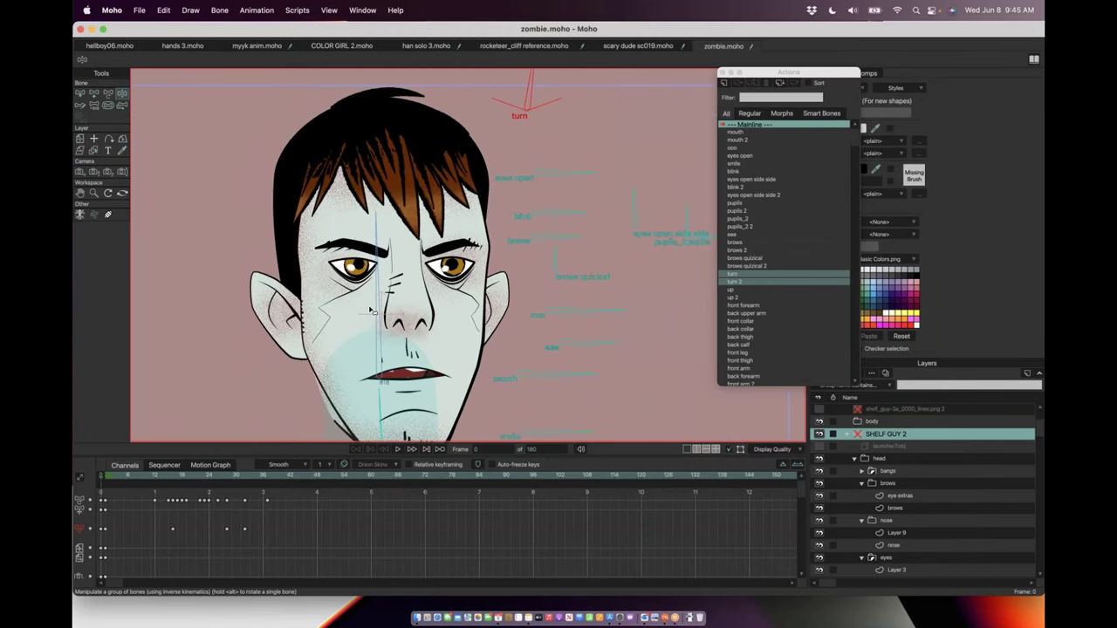
scroll(394, 253, up, 1)
scroll(394, 253, up, 4)
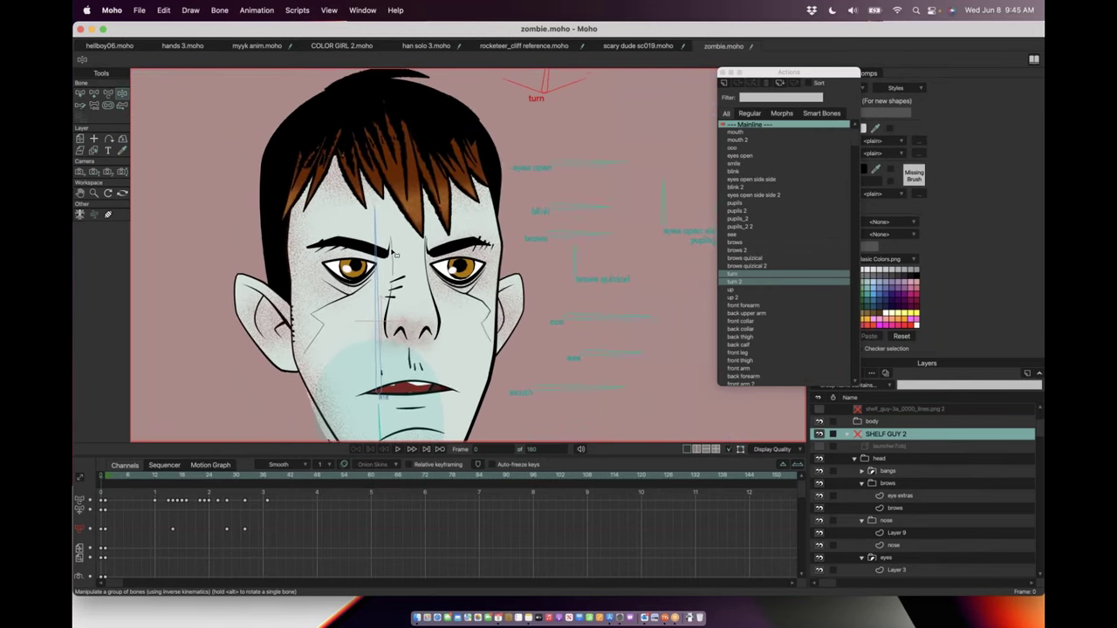
scroll(382, 304, up, 2)
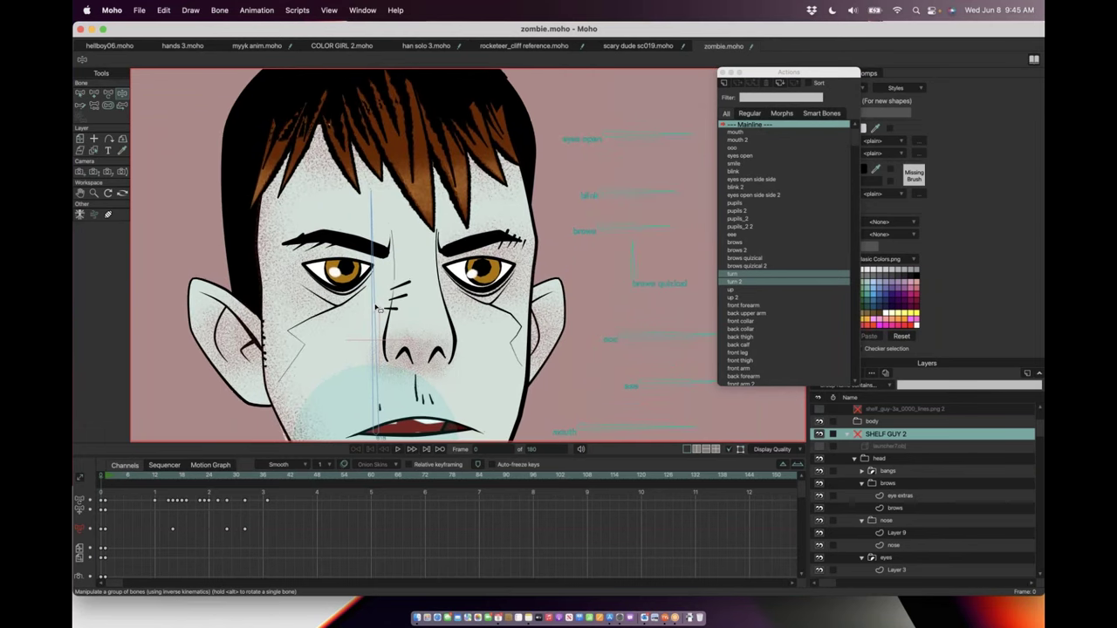
scroll(378, 307, up, 1)
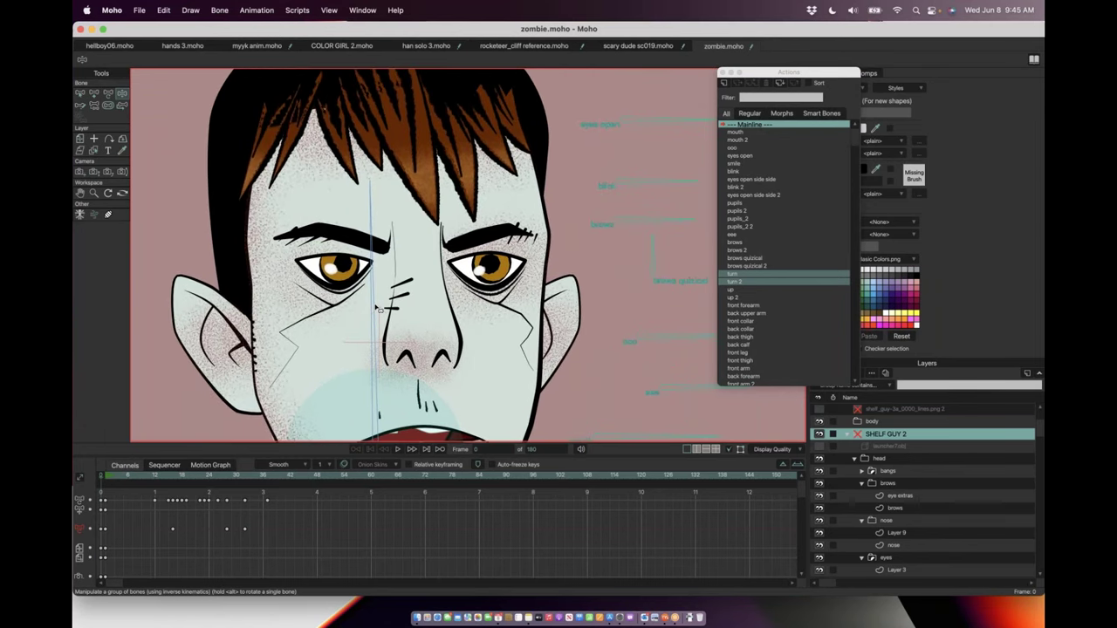
scroll(428, 434, up, 1)
scroll(427, 435, up, 3)
drag(415, 378, 406, 335)
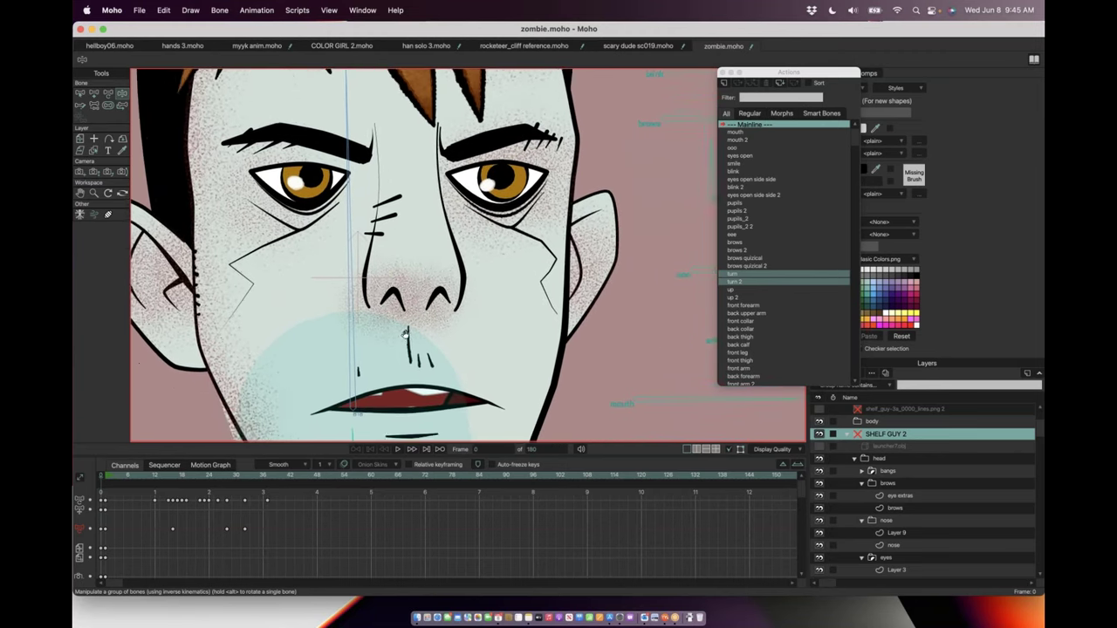
scroll(414, 359, up, 1)
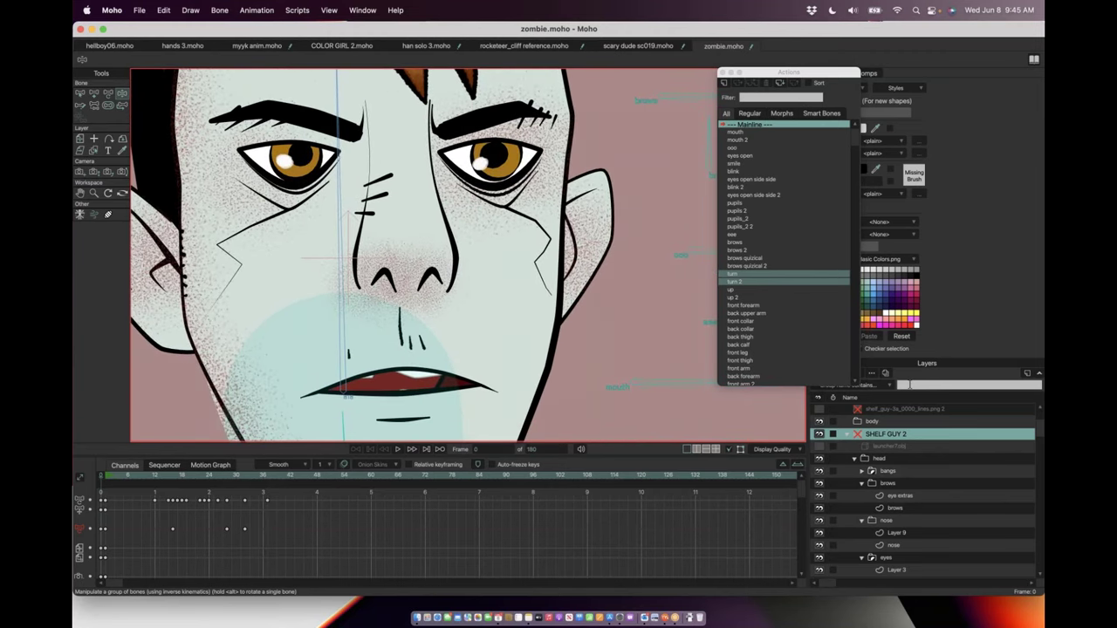
Step: Toggle the visibility of the nose group's Layer 9 and the mouth group's teeth and Layer 3 to check their artwork
scroll(819, 508, down, 1)
click(819, 508)
click(819, 508)
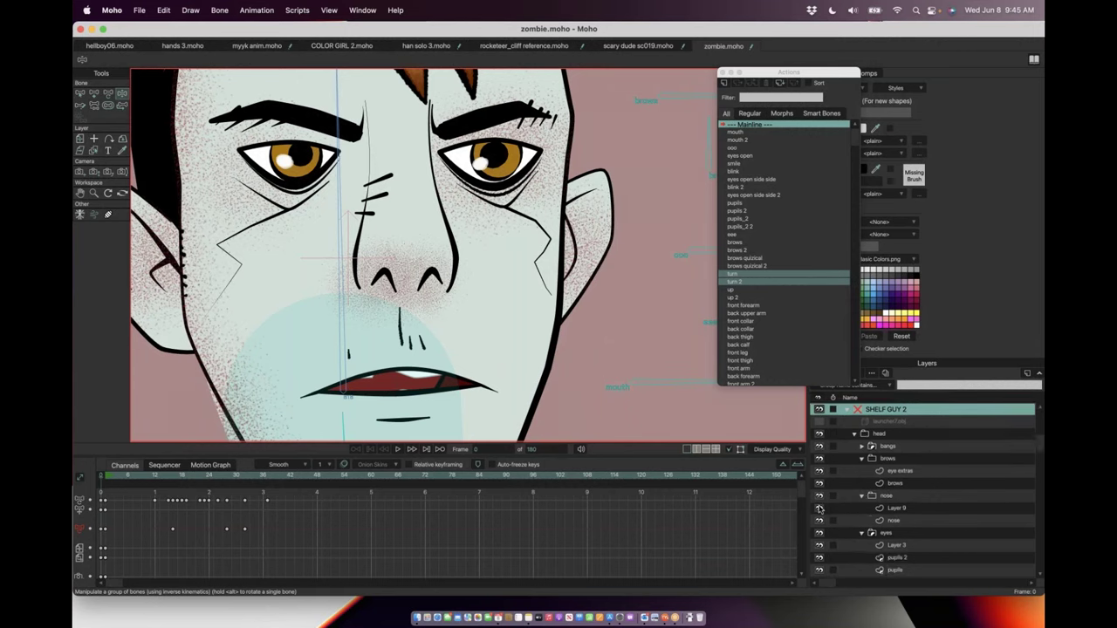
scroll(843, 531, down, 3)
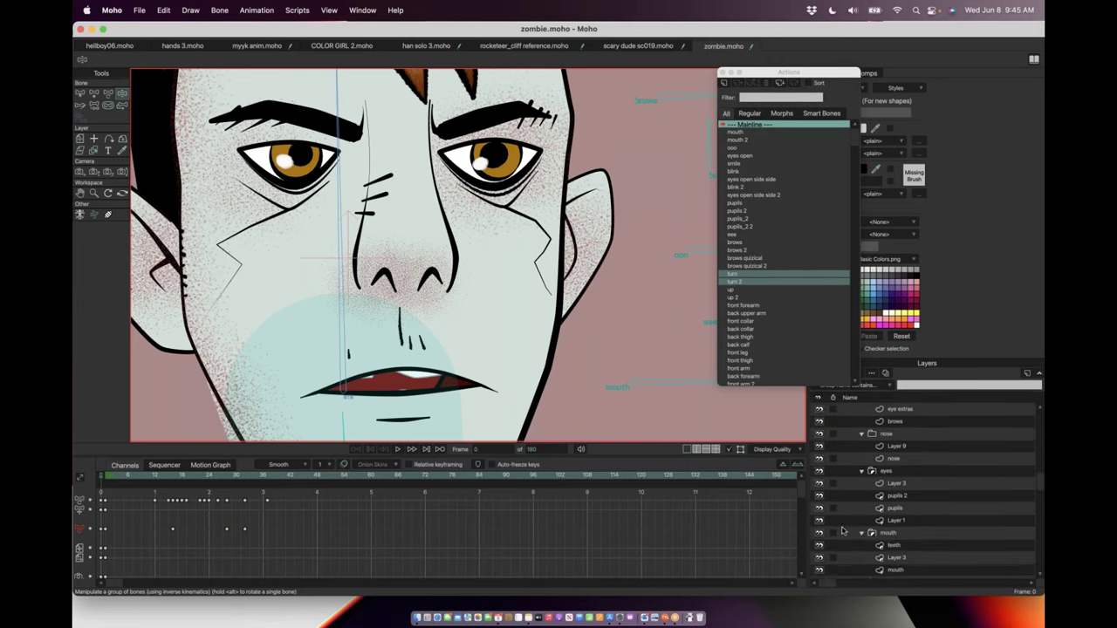
click(819, 545)
click(819, 558)
click(818, 558)
click(818, 545)
Step: Select the longest vertical crease above the lip on the mouth layer and open its stroke's brush settings
click(890, 568)
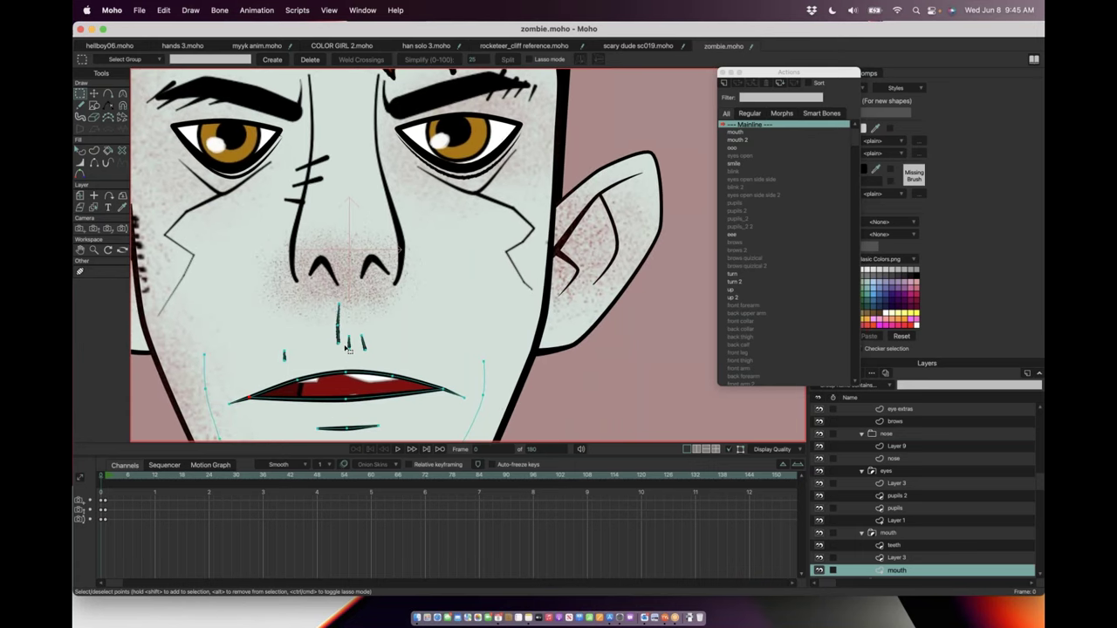
scroll(346, 347, up, 5)
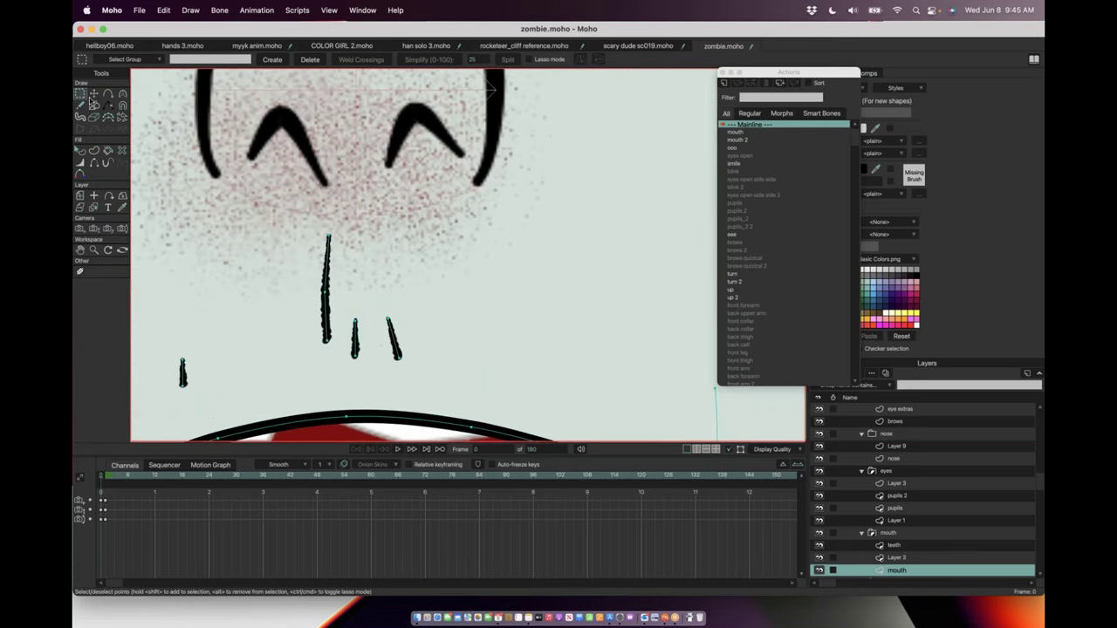
click(79, 150)
click(329, 300)
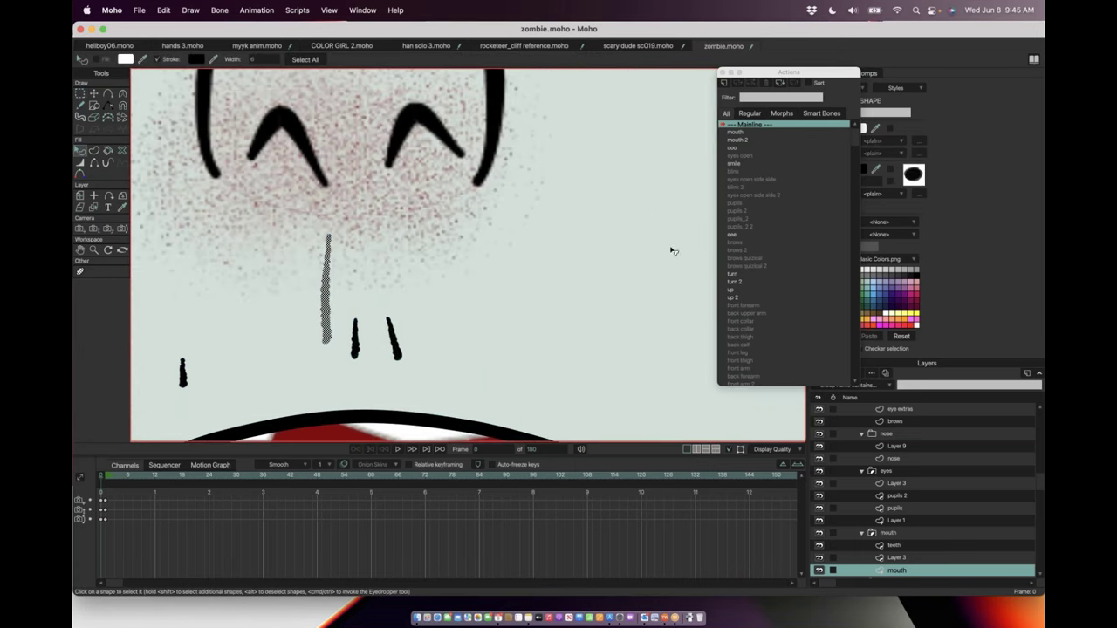
click(913, 177)
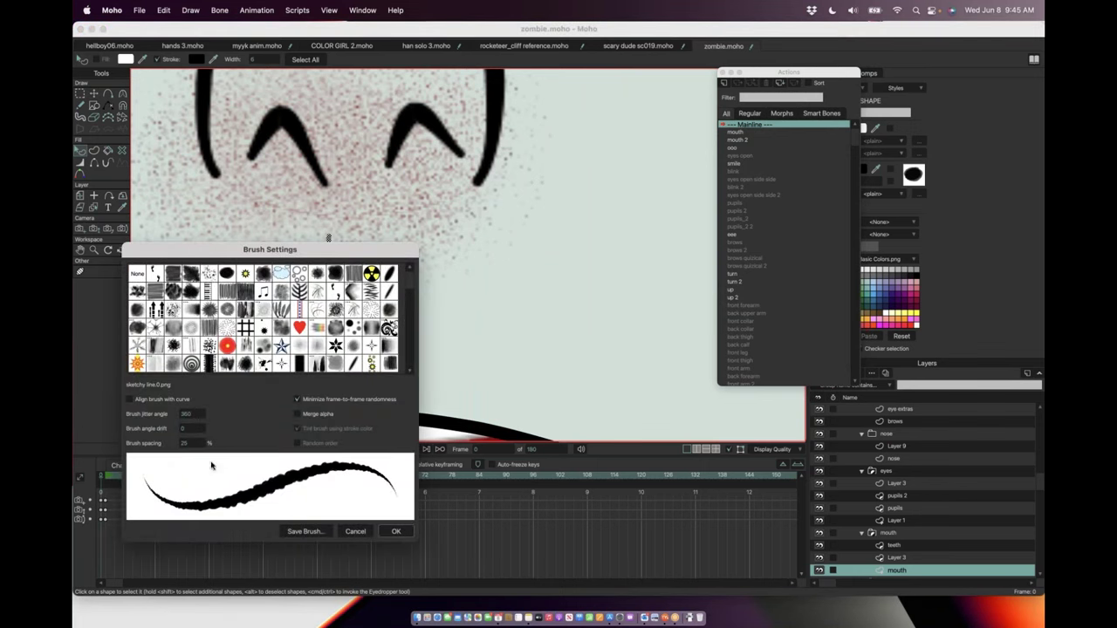
Step: Preview the custom line brushes on the crease, including sketchy line.png, sketchy line.0.png and girl face line.png
scroll(296, 342, down, 4)
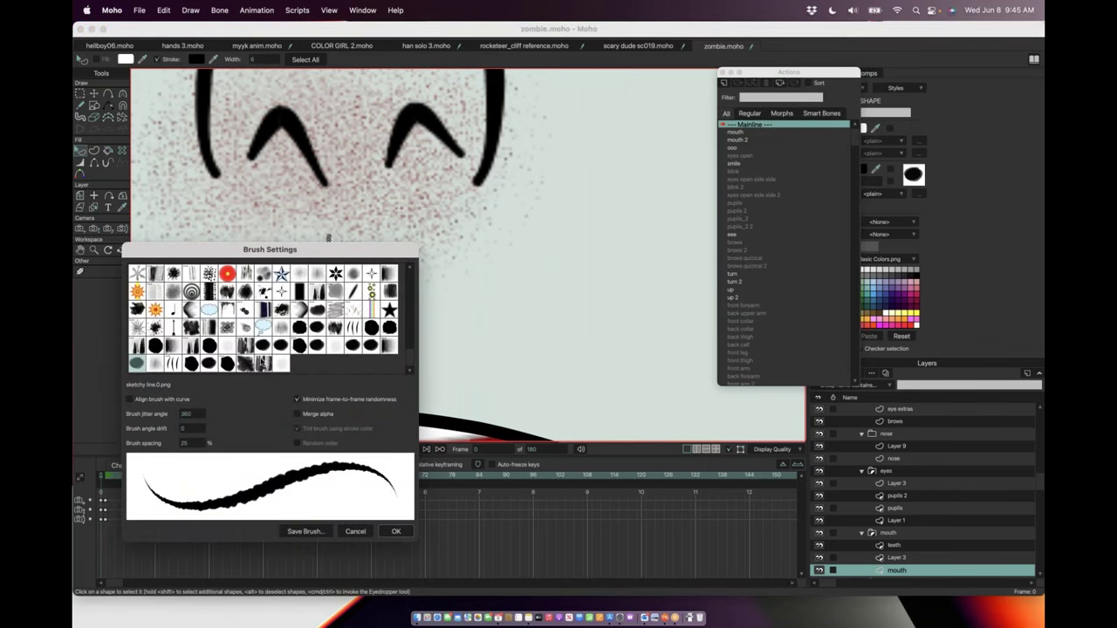
click(224, 368)
click(208, 367)
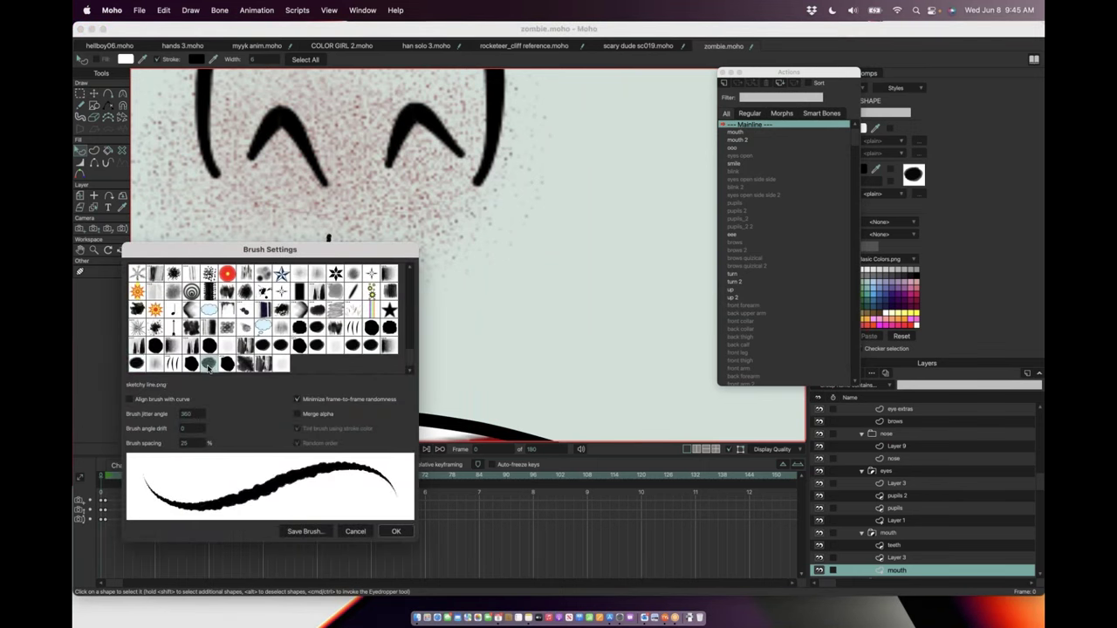
click(191, 364)
click(136, 370)
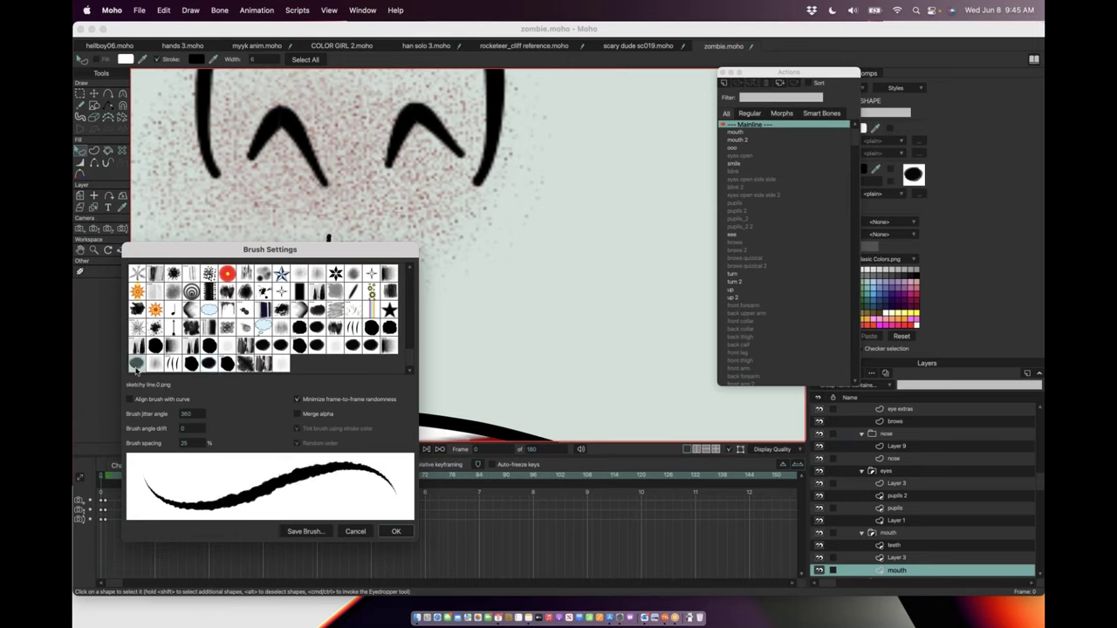
click(370, 346)
click(353, 347)
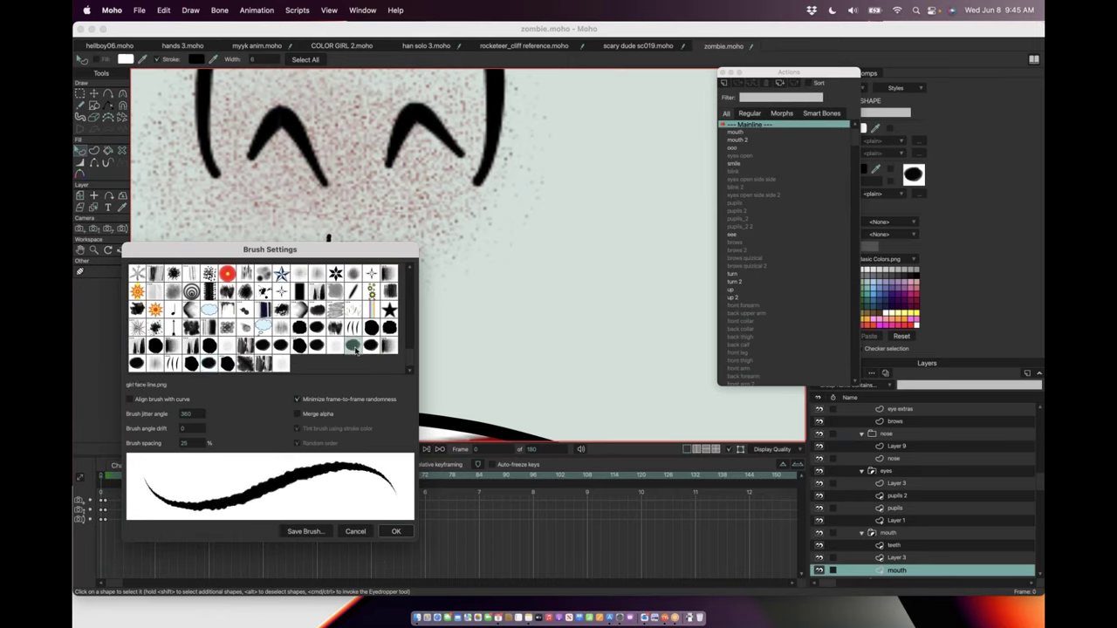
Step: Preview further custom brushes on the crease, including beard, venom teeth line.png and blue shading.png
click(317, 346)
click(299, 346)
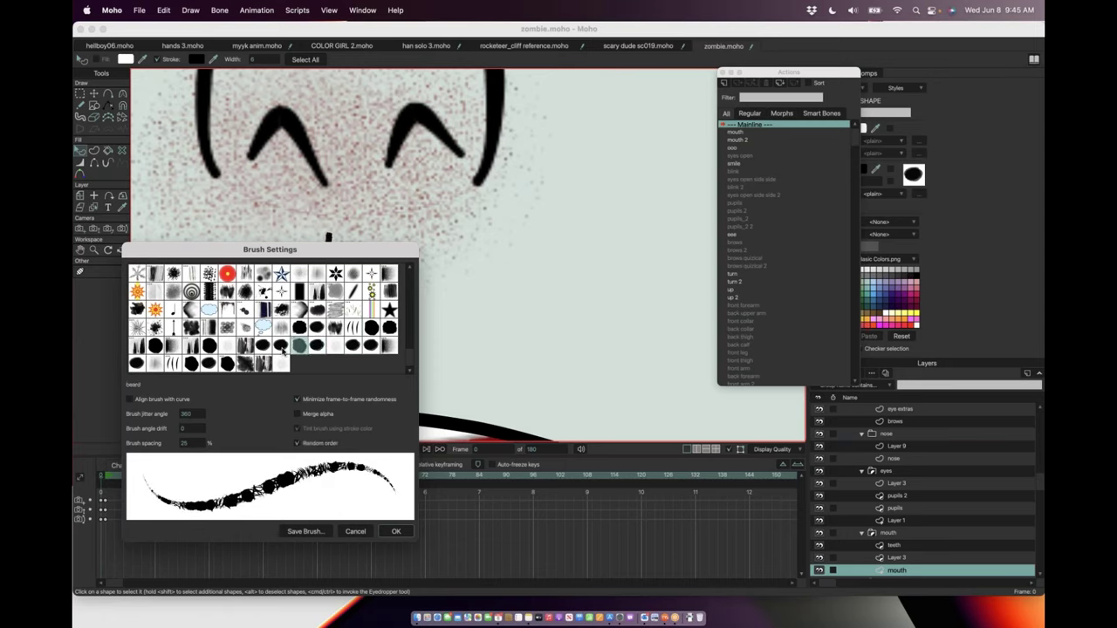
click(281, 347)
click(264, 348)
click(207, 349)
scroll(324, 359, up, 1)
scroll(325, 359, up, 1)
scroll(324, 358, down, 2)
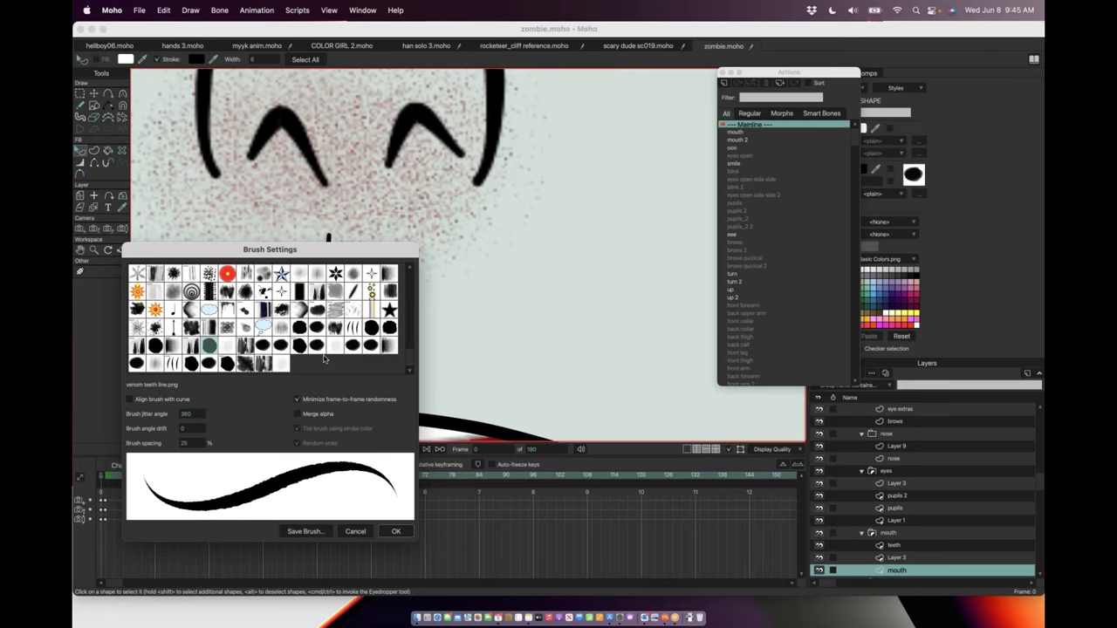
click(229, 347)
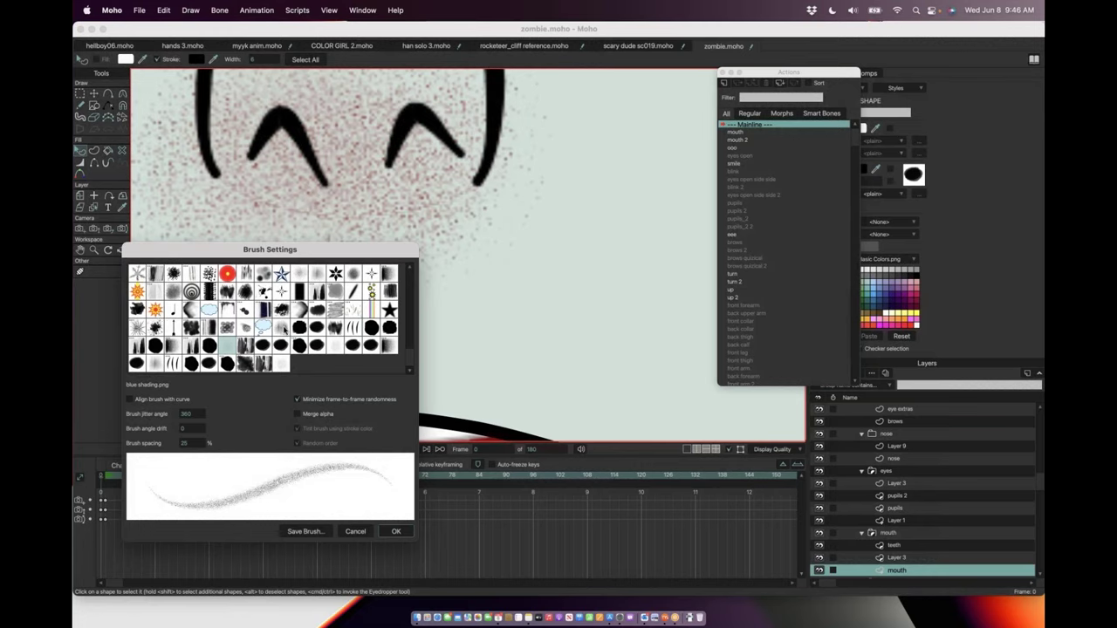
Step: Try the Brush570_1_360_65.png brush with a 420 jitter angle at both tight and wide brush spacing
click(282, 329)
mouse_move(187, 417)
mouse_down()
mouse_move(79, 430)
mouse_move(276, 411)
mouse_up()
drag(190, 446, 110, 447)
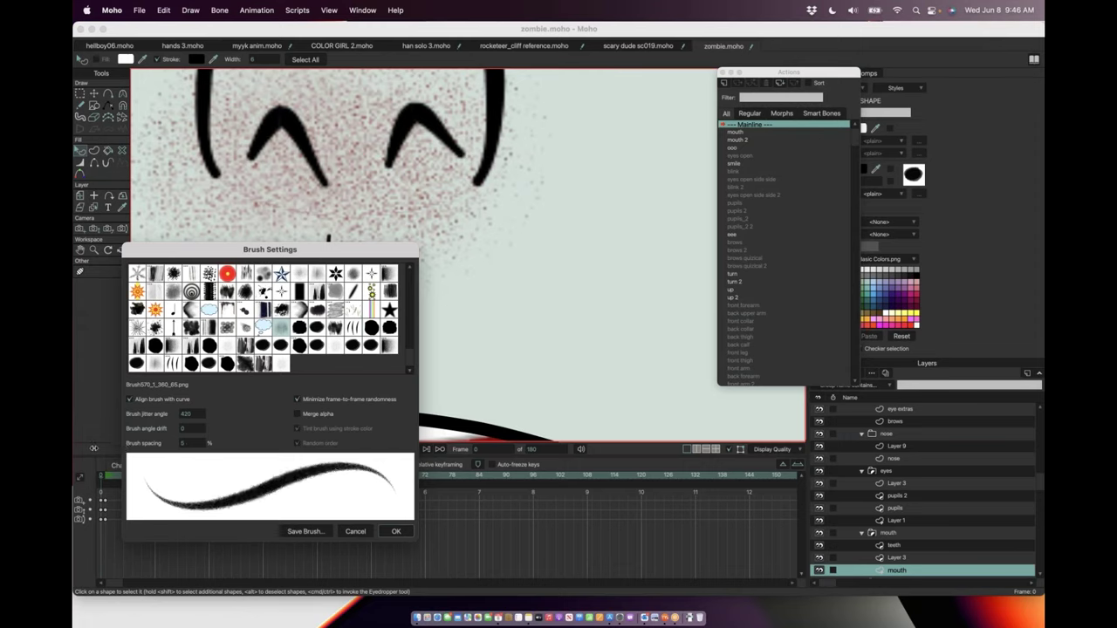
mouse_move(93, 449)
mouse_down()
mouse_move(219, 446)
mouse_move(159, 449)
mouse_up()
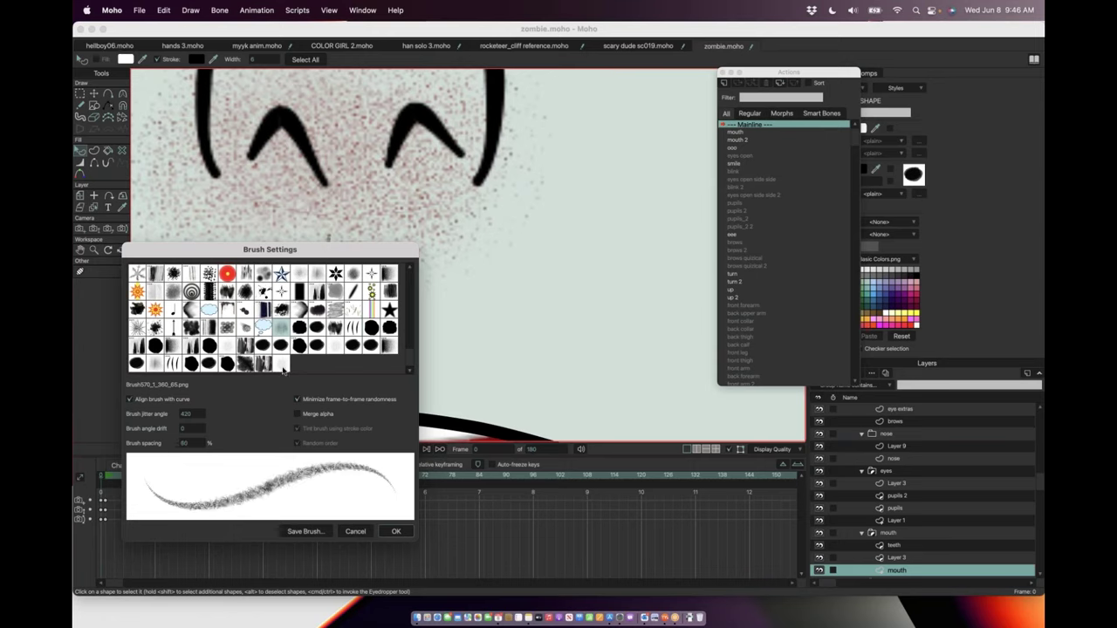
Step: Try the stipple.png brush at wider brush spacings and discard the brush setting changes
click(331, 348)
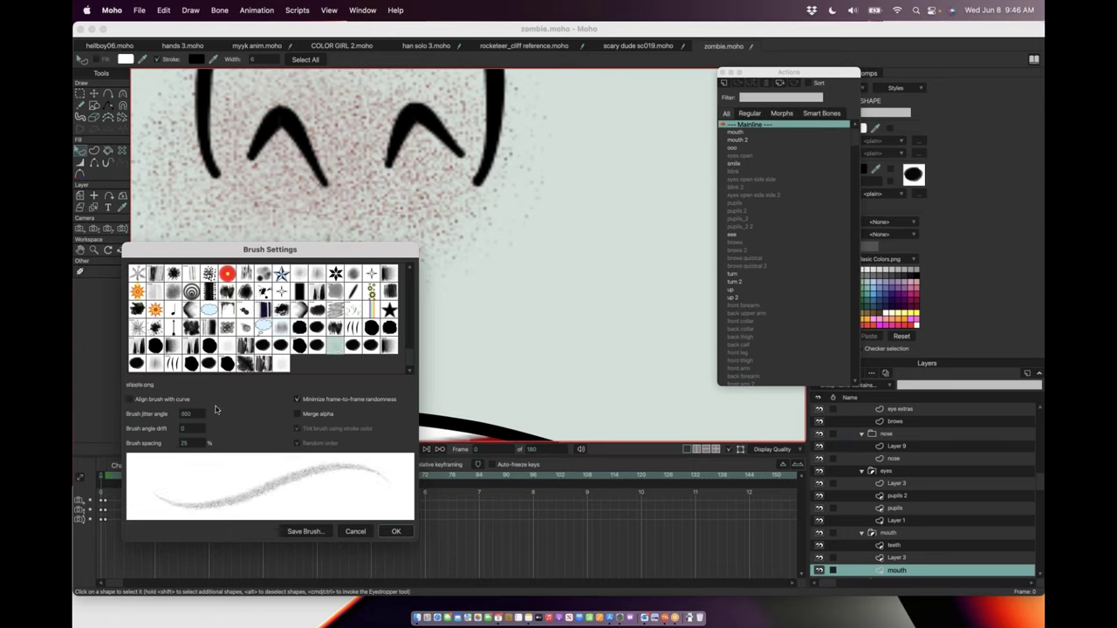
drag(186, 443, 312, 444)
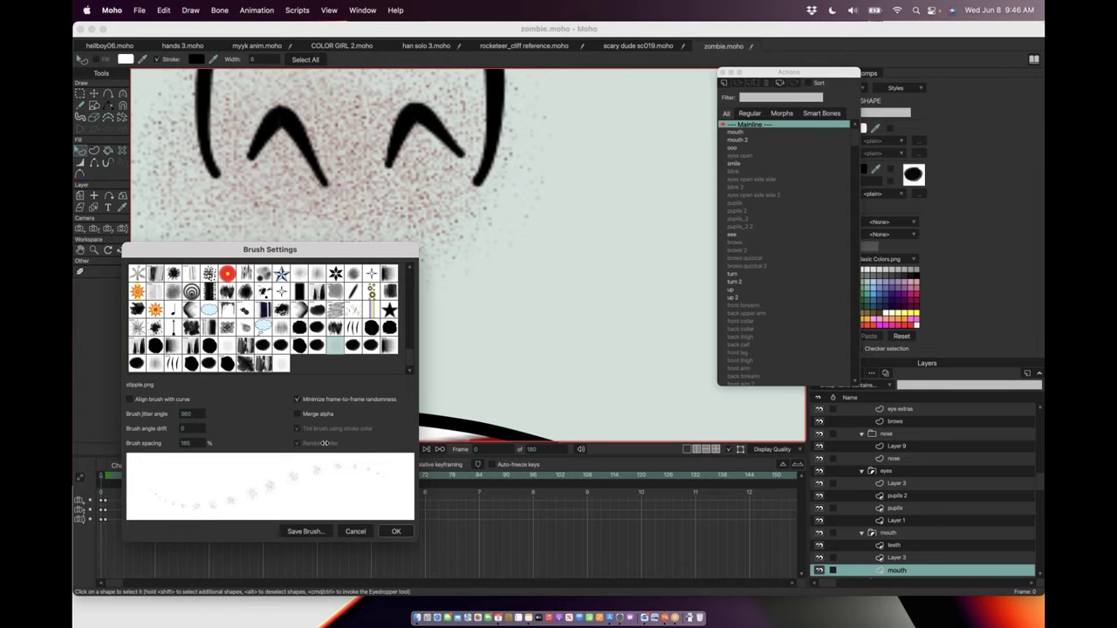
drag(340, 444, 379, 443)
mouse_move(413, 439)
mouse_down()
mouse_move(389, 444)
mouse_move(426, 445)
mouse_move(180, 459)
mouse_move(515, 466)
mouse_move(364, 455)
mouse_up()
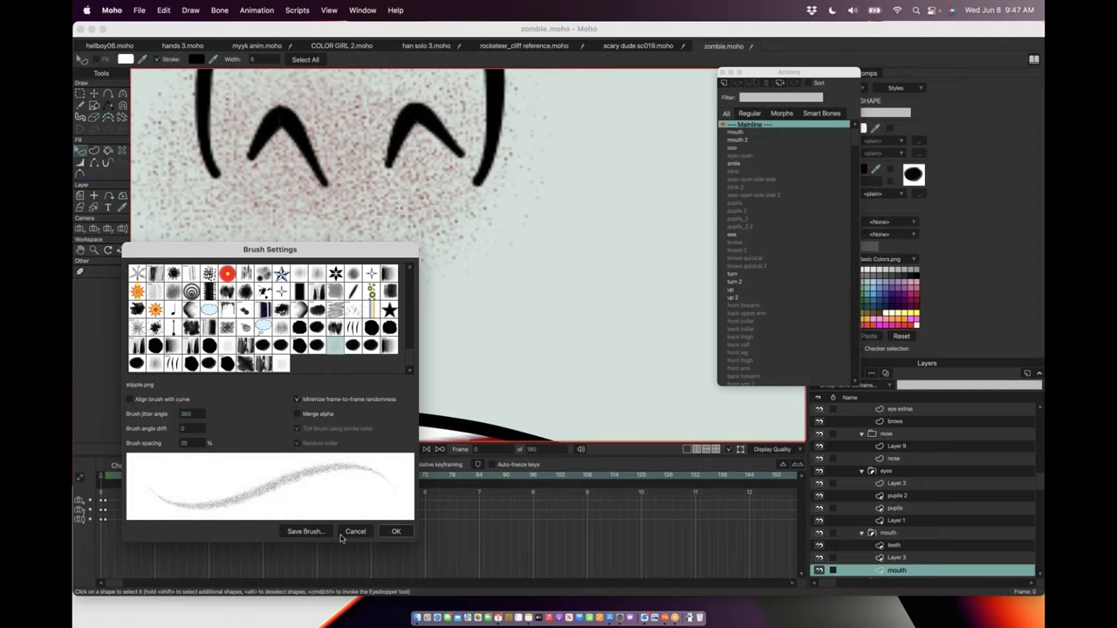
click(369, 530)
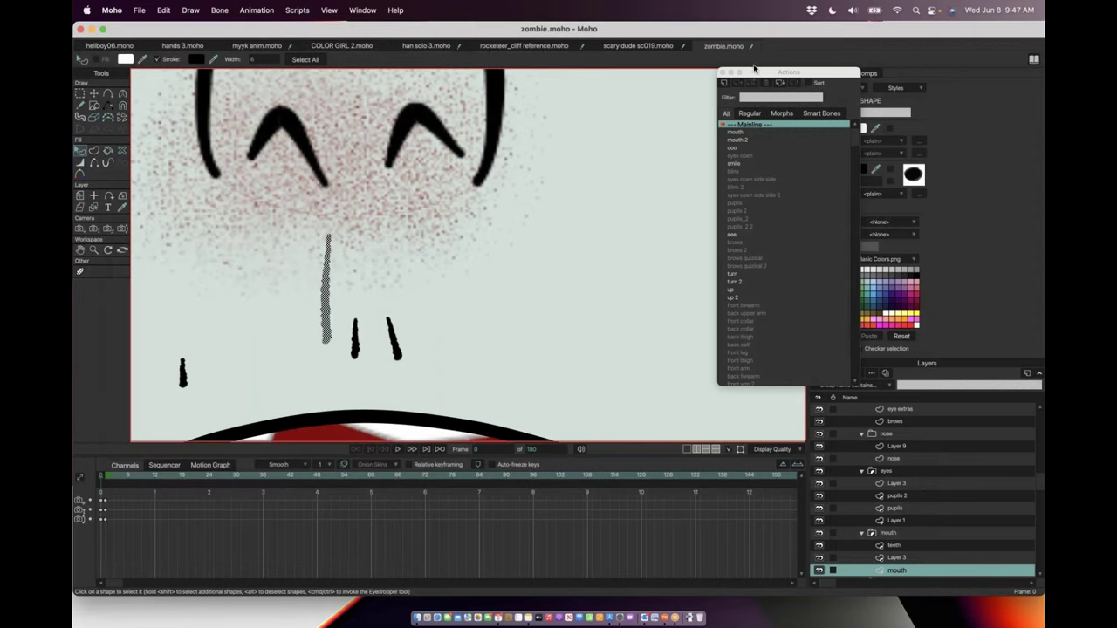
key(super+Tab)
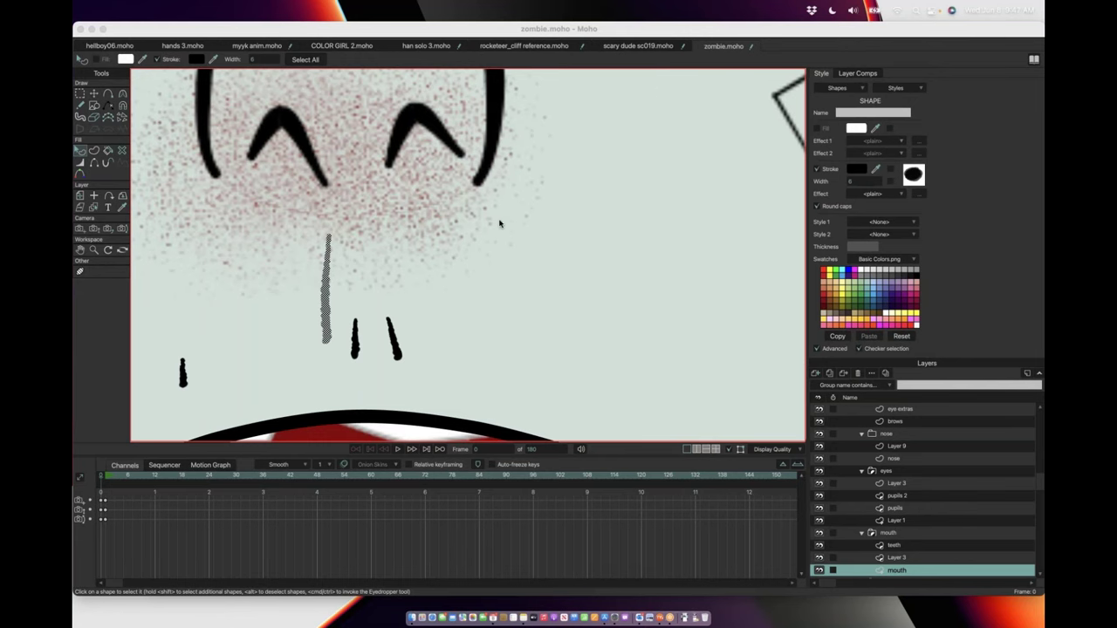
scroll(499, 224, down, 5)
scroll(499, 224, down, 3)
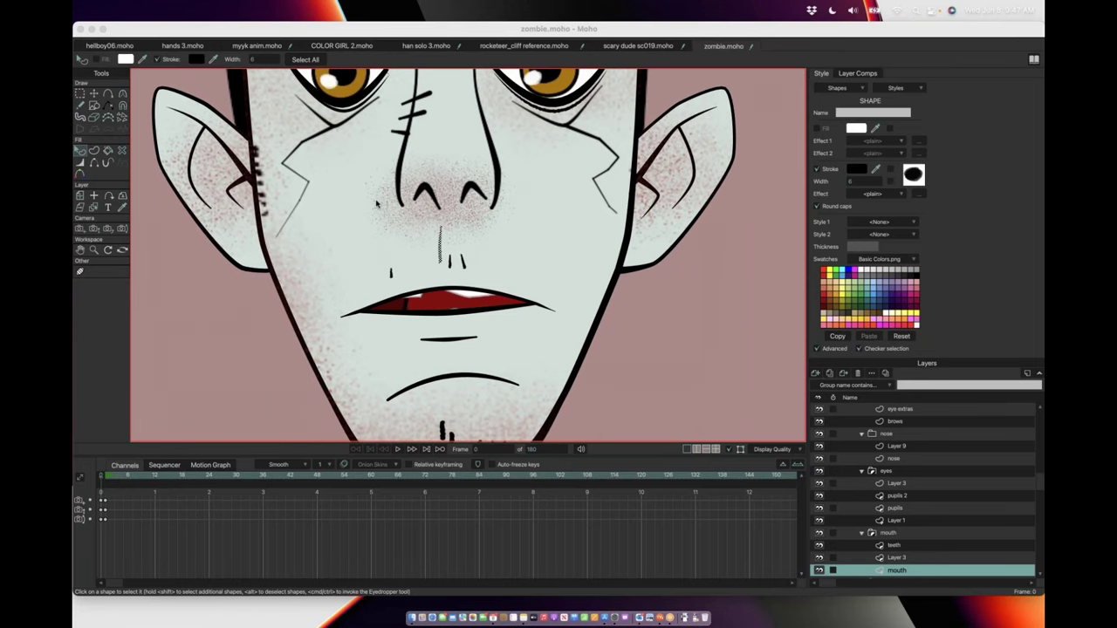
Step: Show the Actions list and inspect the face and face 2 layers, including the jaw outline's points in face 2
scroll(377, 204, down, 1)
scroll(377, 204, down, 3)
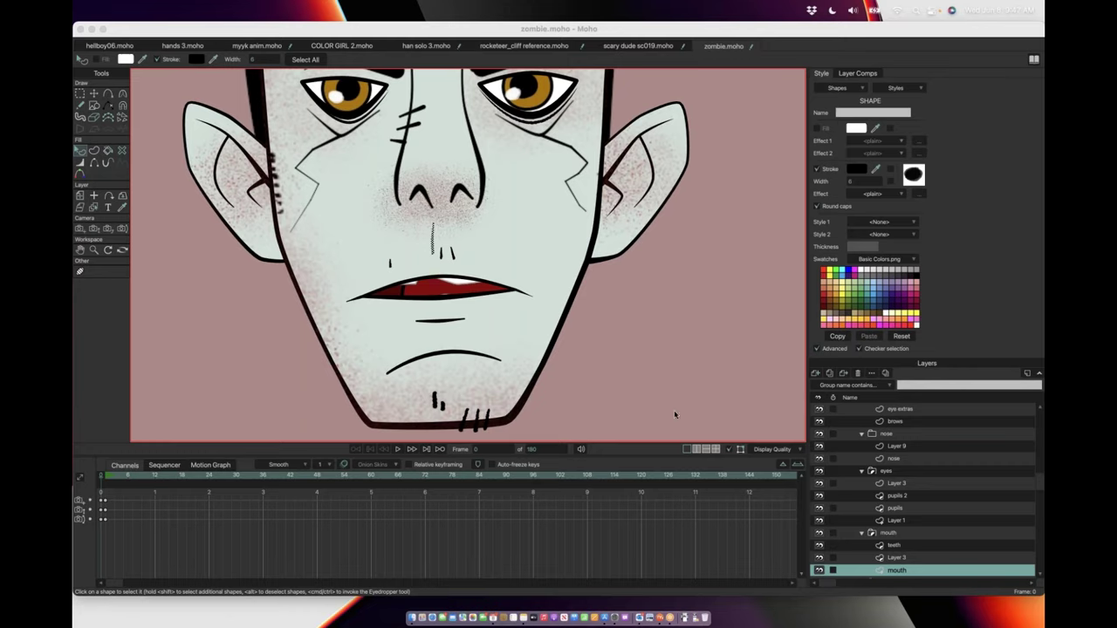
scroll(901, 524, down, 1)
scroll(900, 522, down, 2)
click(902, 545)
key(super+shift+a)
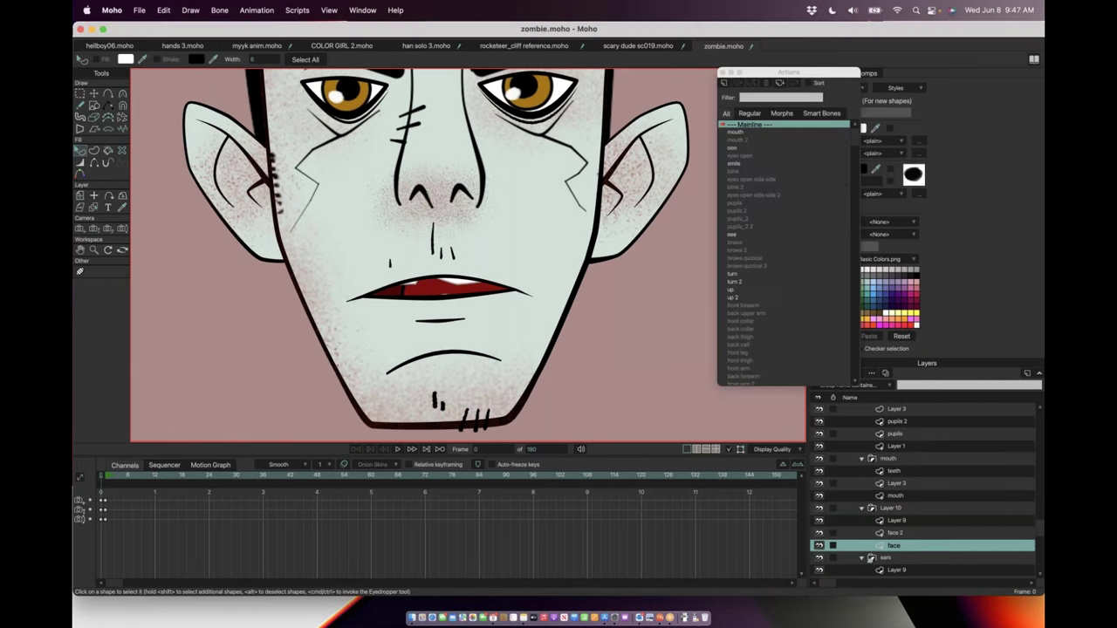
click(899, 533)
key(t)
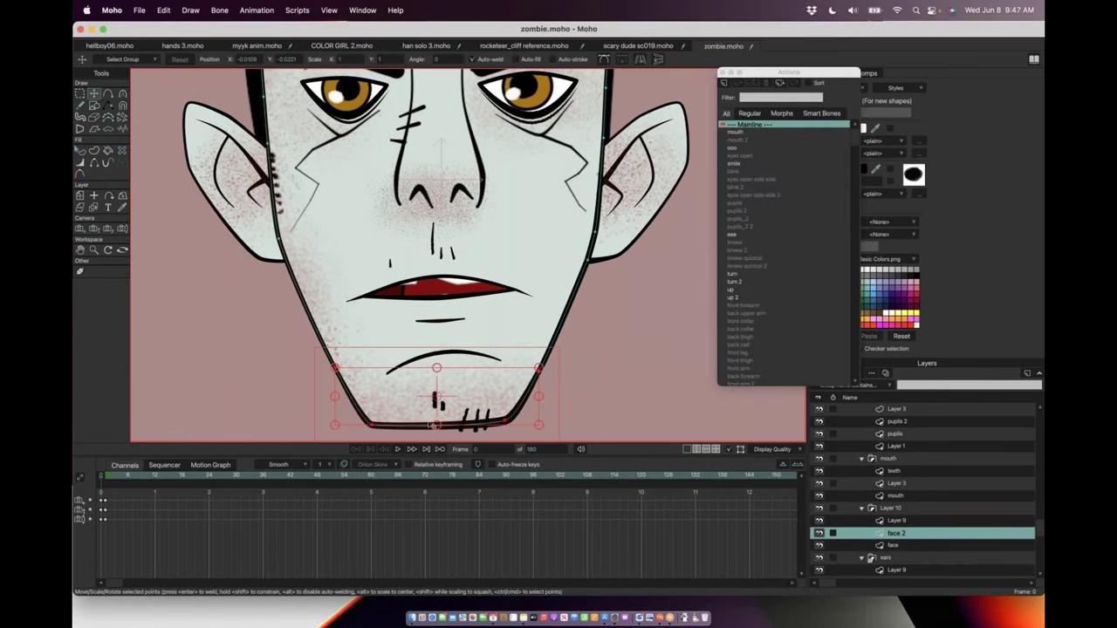
drag(296, 434, 349, 431)
click(349, 431)
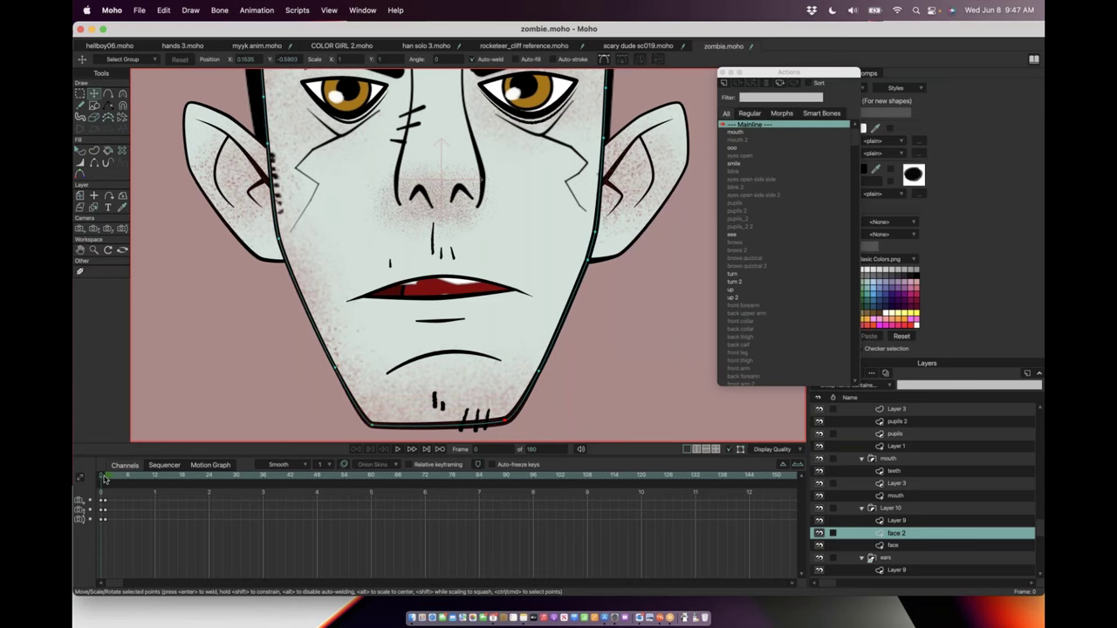
scroll(927, 422, up, 10)
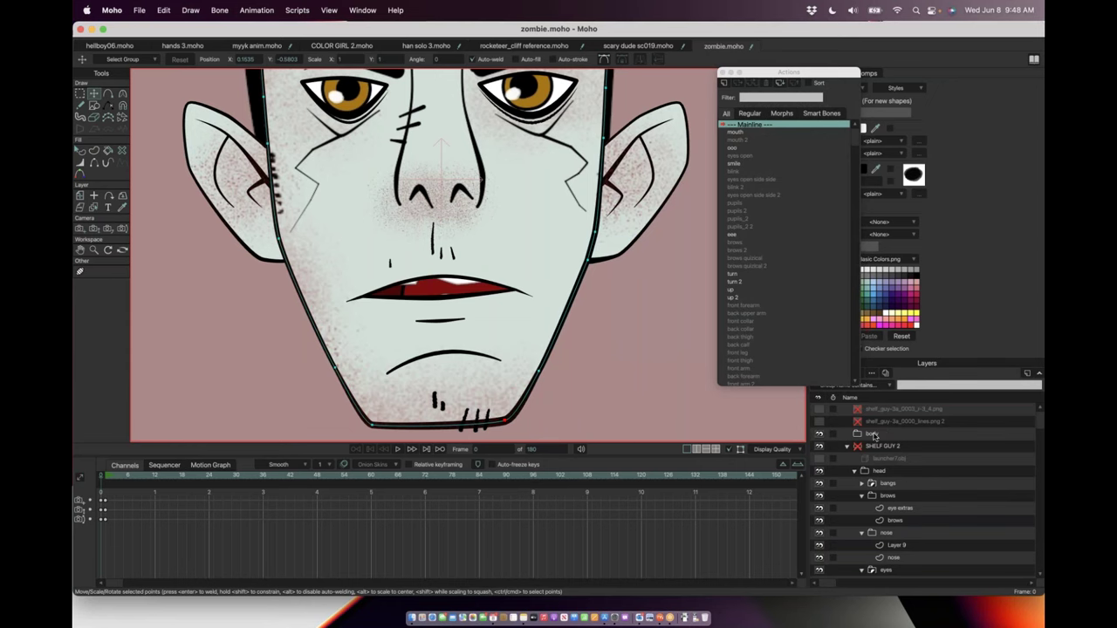
Step: Select the SHELF GUY 2 bone layer and test the turn smart bone by rotating the head with Manipulate Bones
click(877, 447)
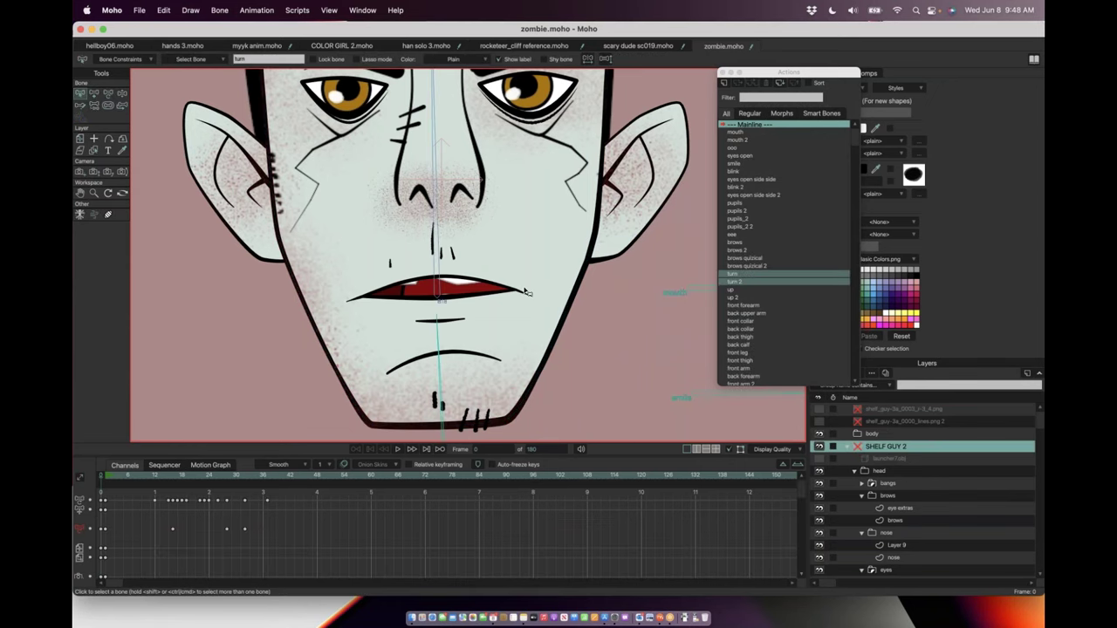
click(122, 93)
scroll(531, 179, down, 3)
drag(574, 126, 560, 78)
scroll(524, 332, up, 2)
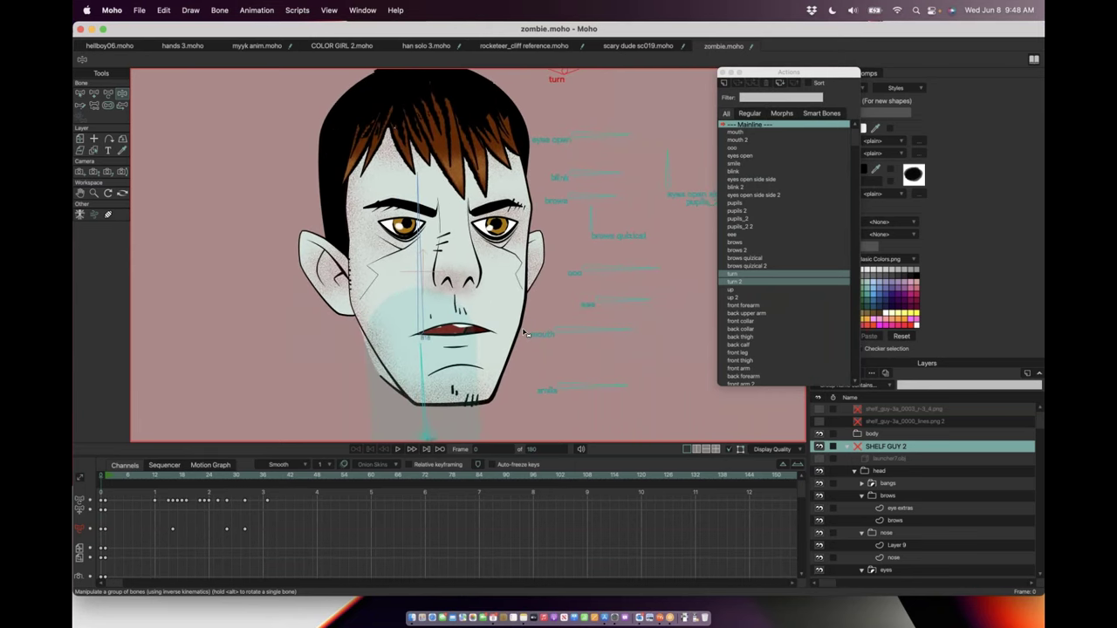
key(super+z)
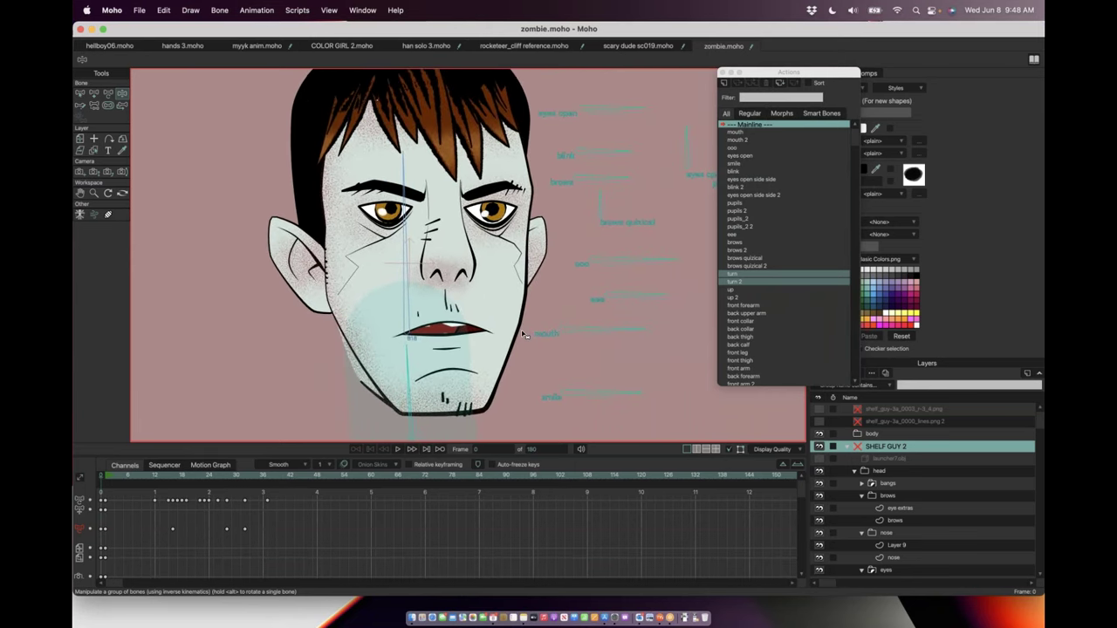
key(super+z)
key(super+z)
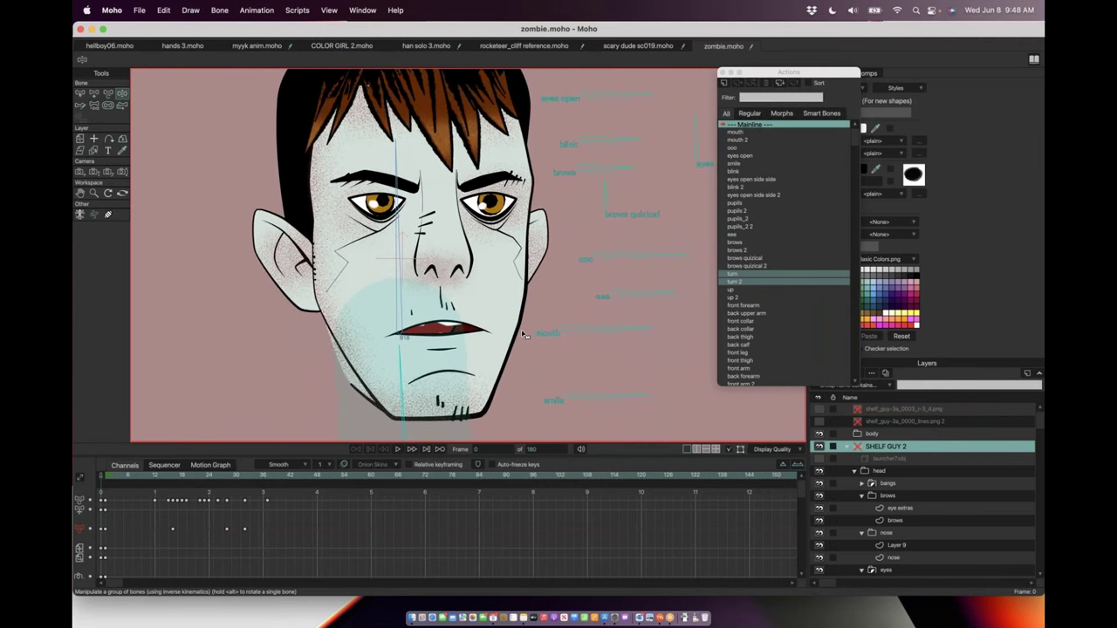
key(super+z)
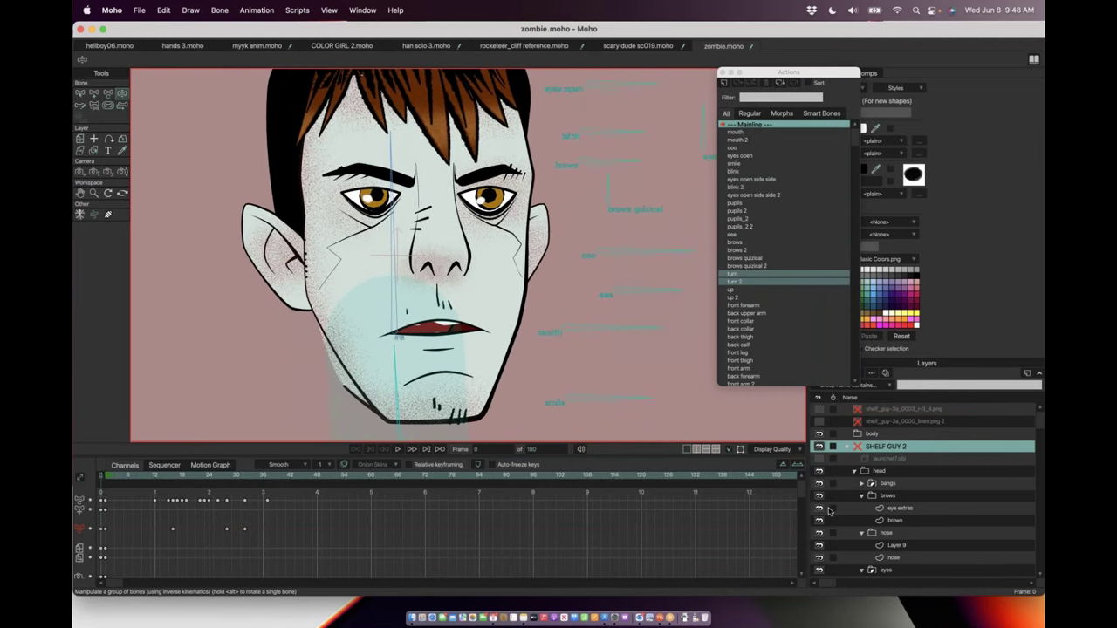
Step: Inspect the points and available actions of the eyes' Layer 1, the nose layer, the mouth group's Layer 3 and the mouth layer
scroll(875, 538, down, 3)
scroll(876, 539, down, 3)
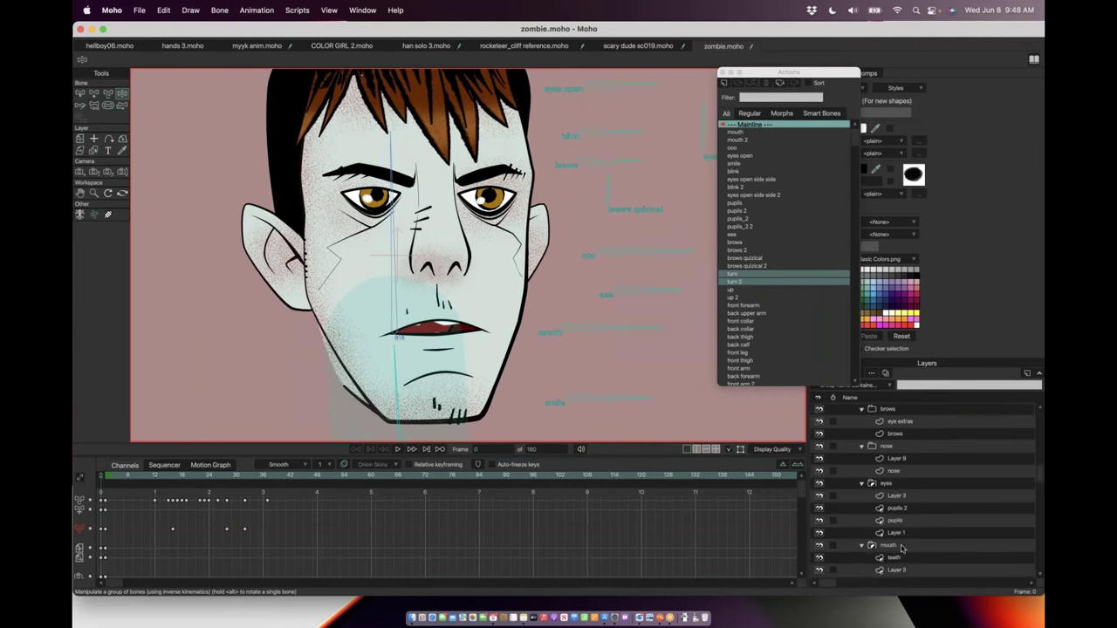
click(876, 533)
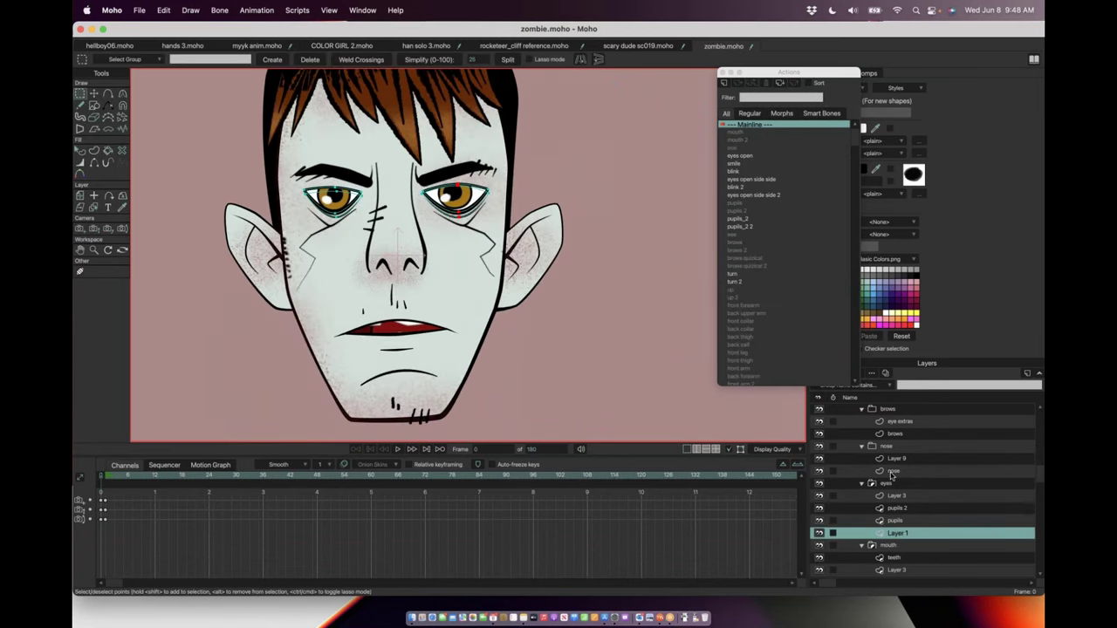
scroll(899, 465, up, 2)
scroll(899, 467, down, 2)
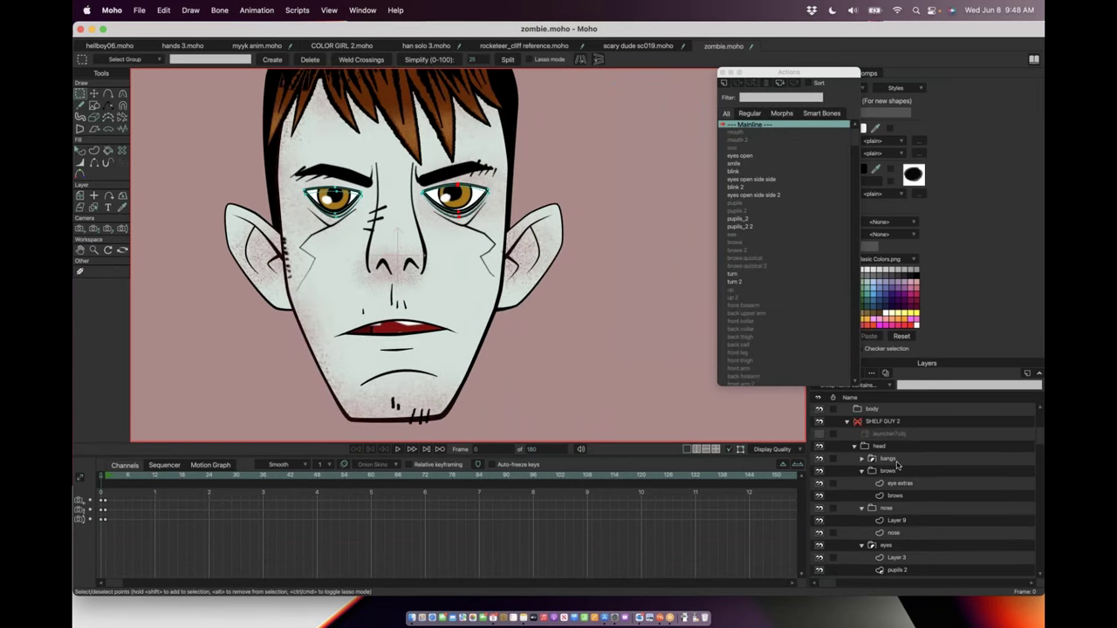
click(901, 496)
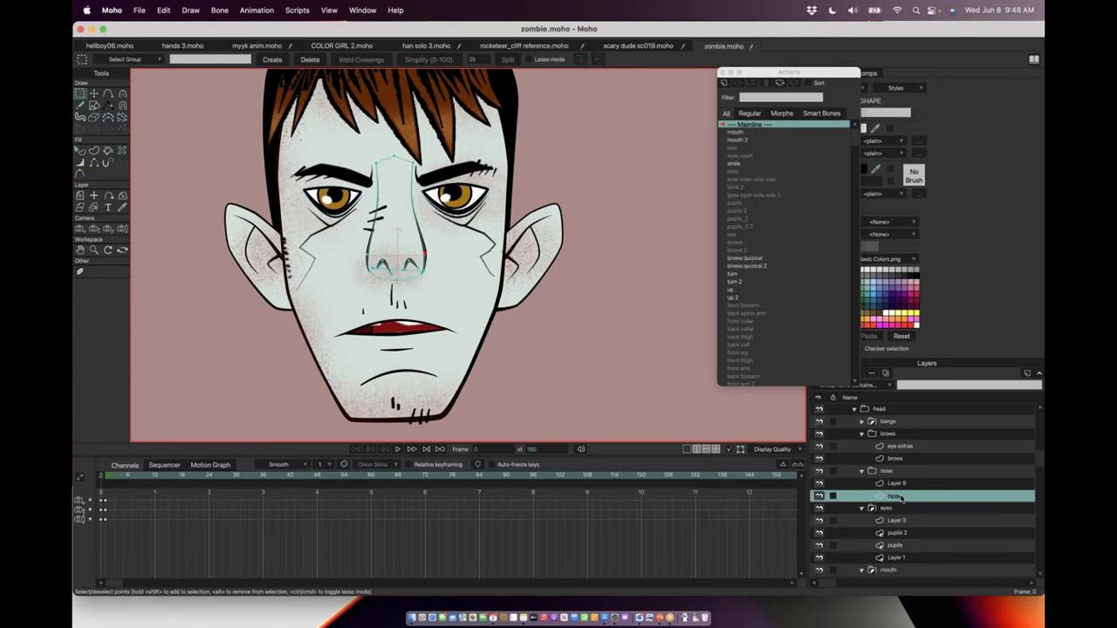
scroll(897, 518, down, 2)
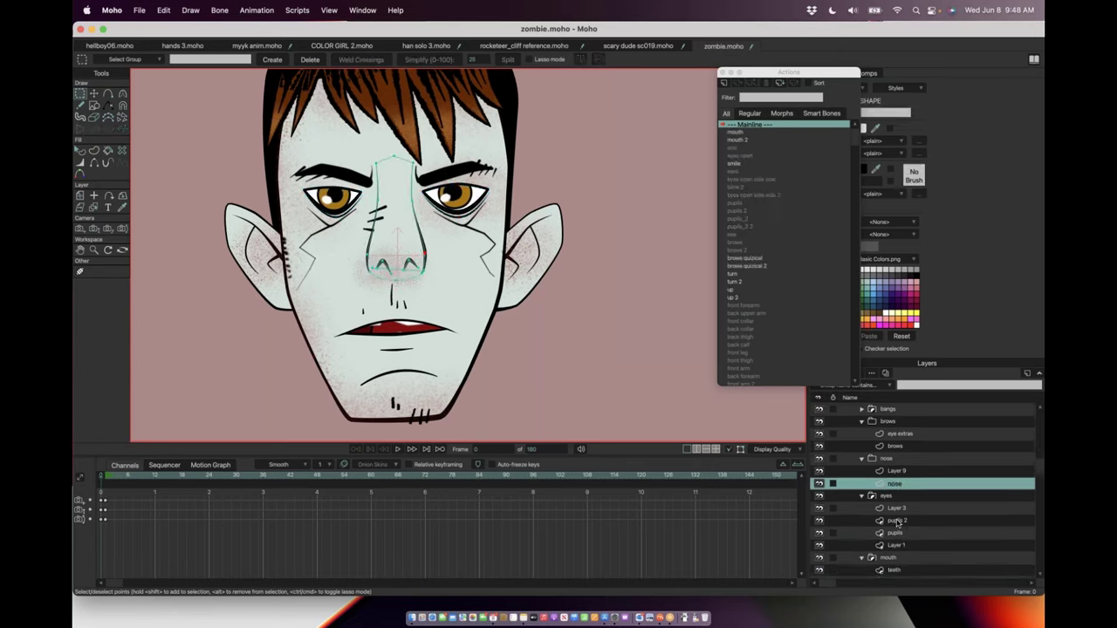
click(891, 569)
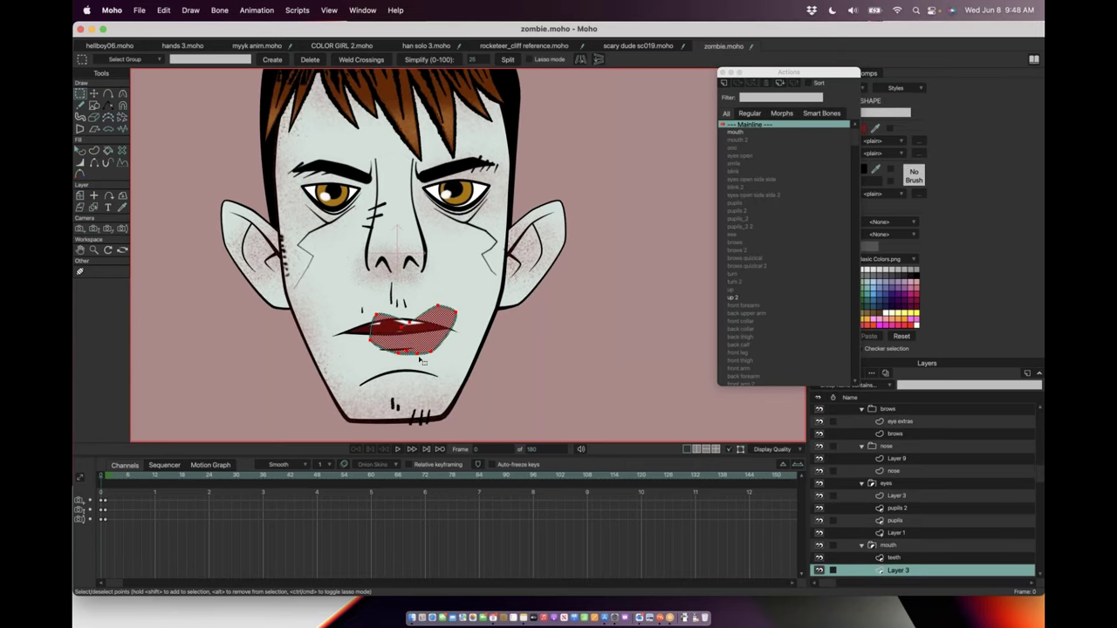
scroll(872, 523, down, 2)
click(851, 557)
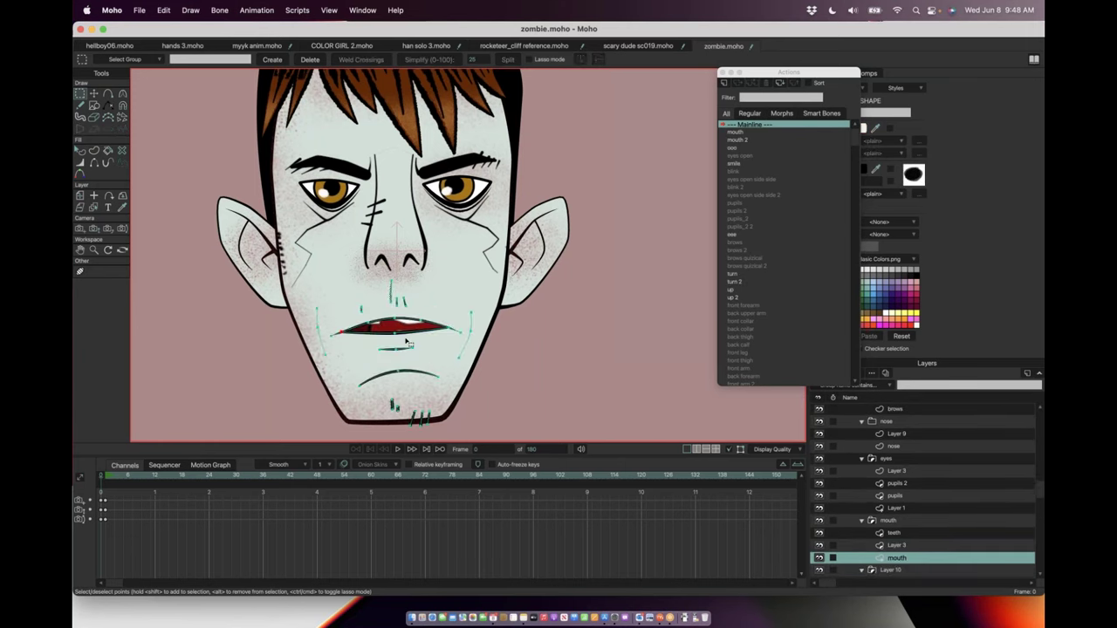
scroll(410, 343, up, 5)
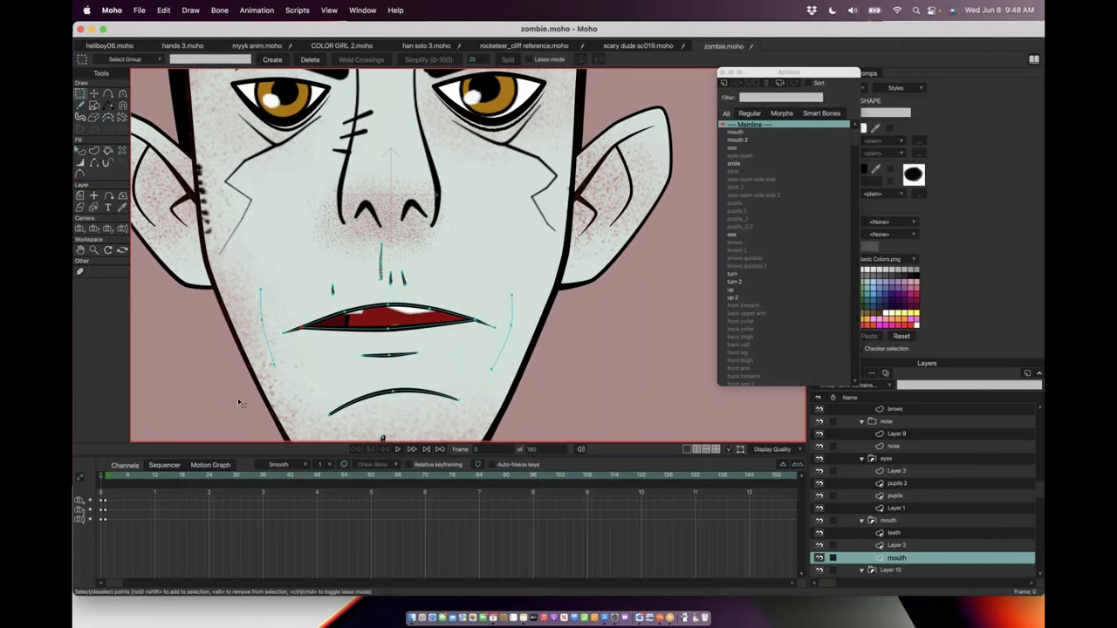
scroll(311, 396, down, 4)
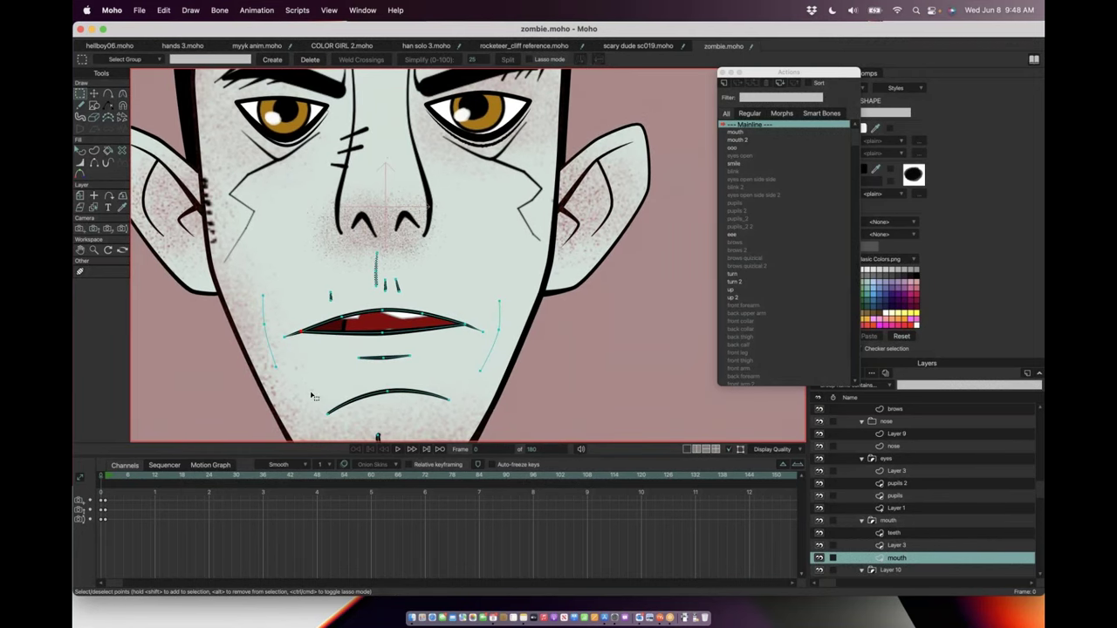
scroll(313, 397, down, 2)
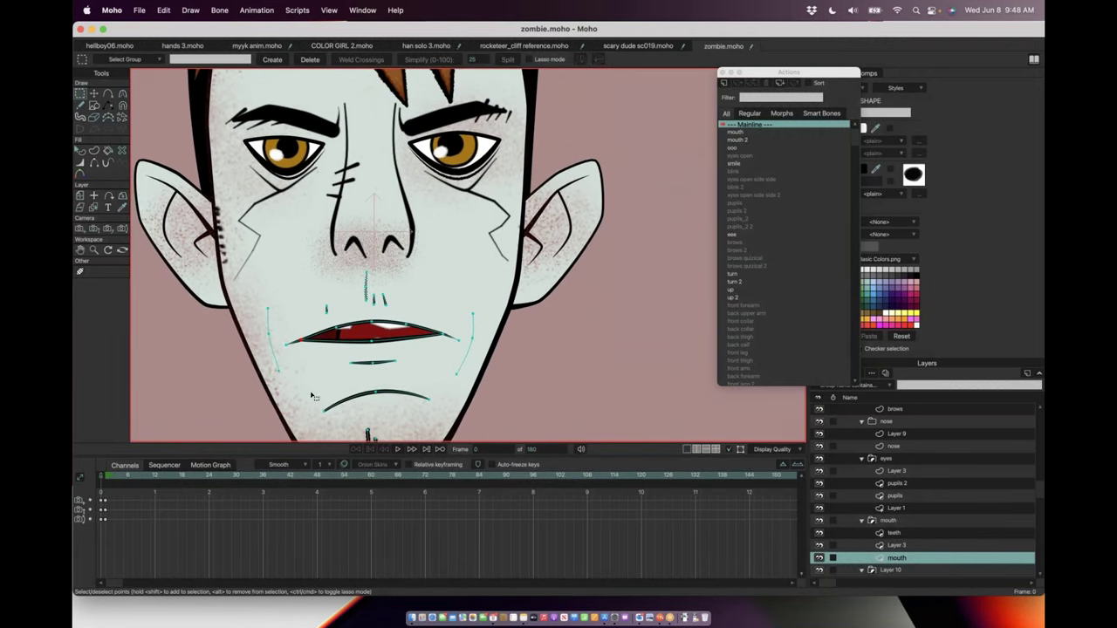
scroll(313, 396, down, 4)
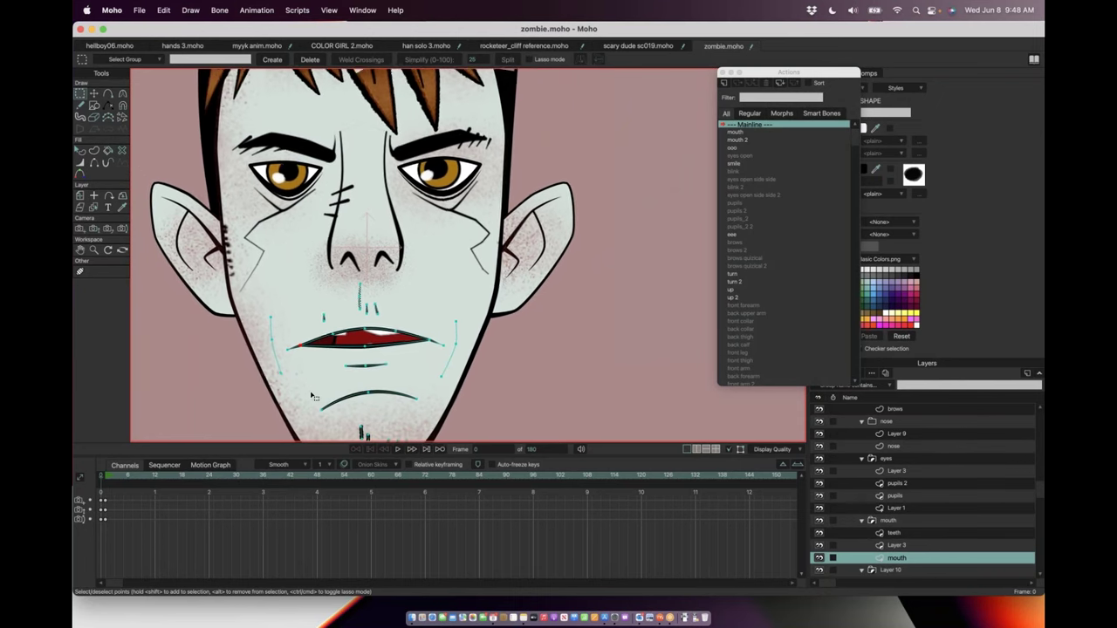
scroll(313, 396, down, 1)
scroll(312, 396, down, 4)
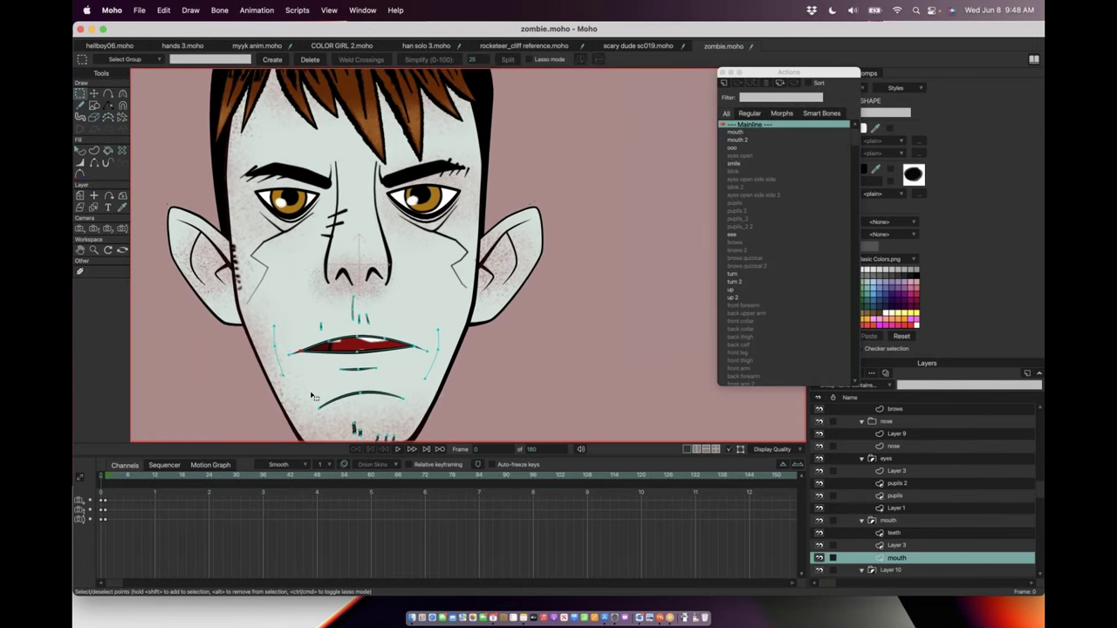
scroll(312, 396, down, 1)
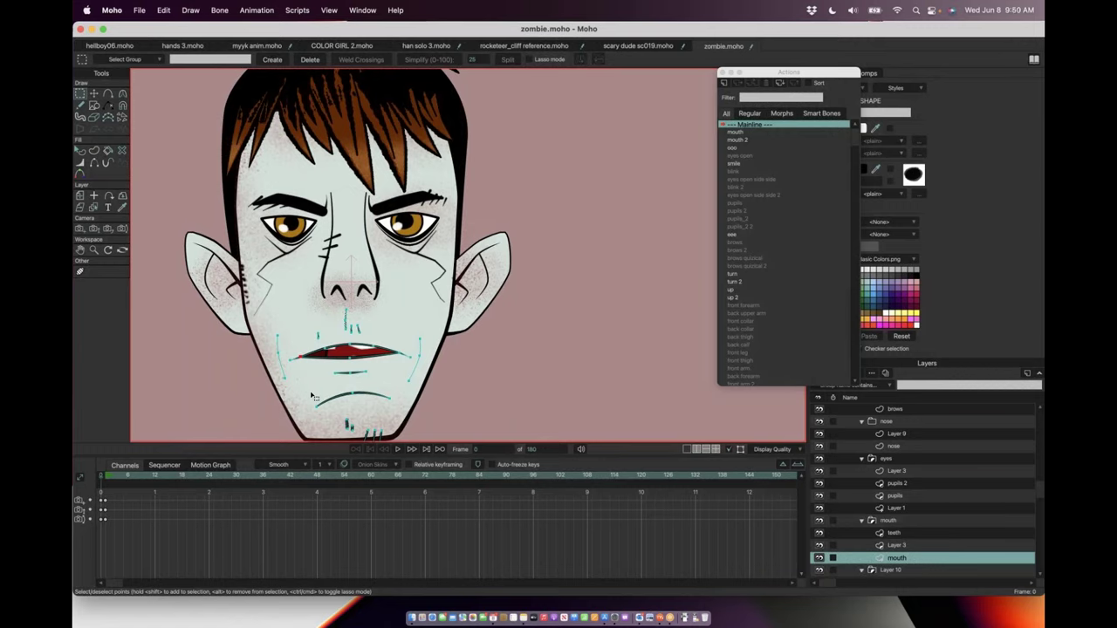
Step: Switch to the hands 3.moho file, scrub the hand animation to about frame 113 and return to frame 0
click(188, 45)
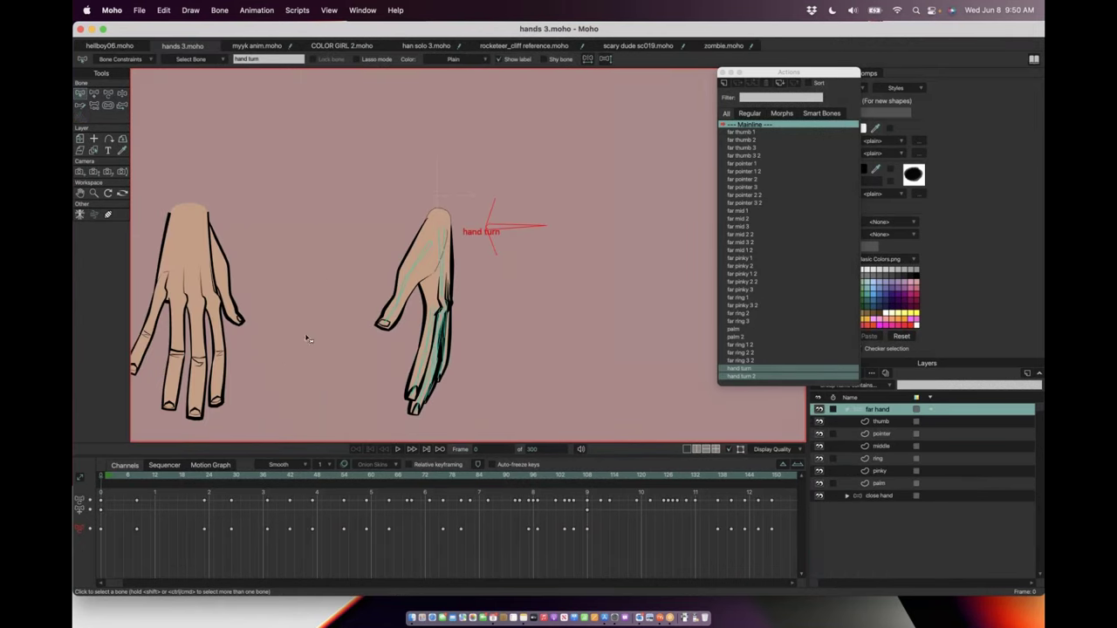
drag(323, 323, 412, 300)
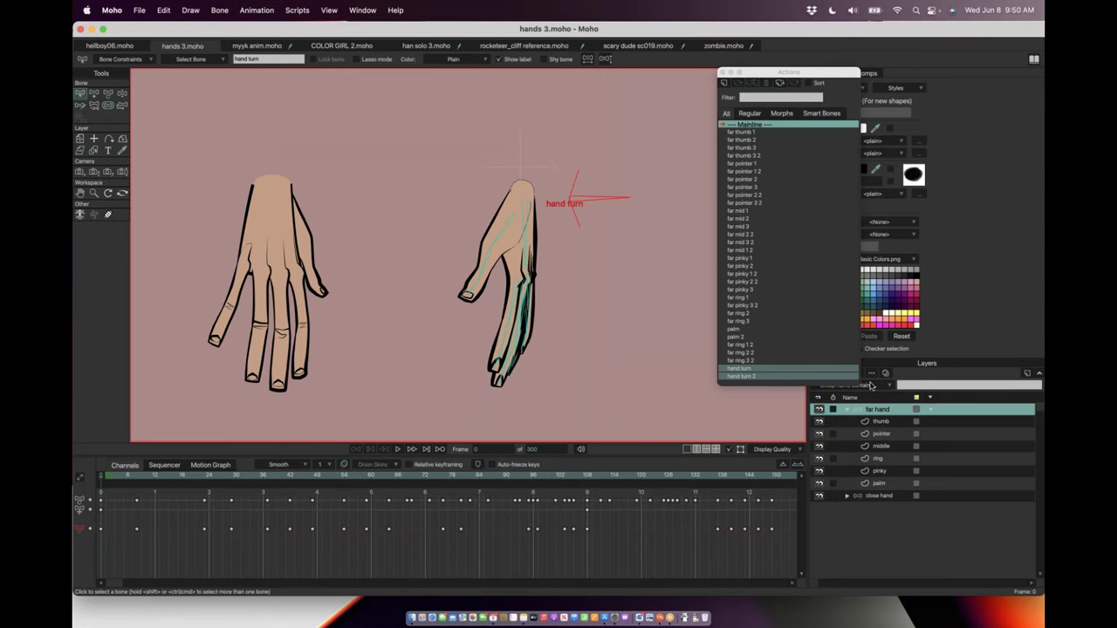
drag(137, 477, 614, 475)
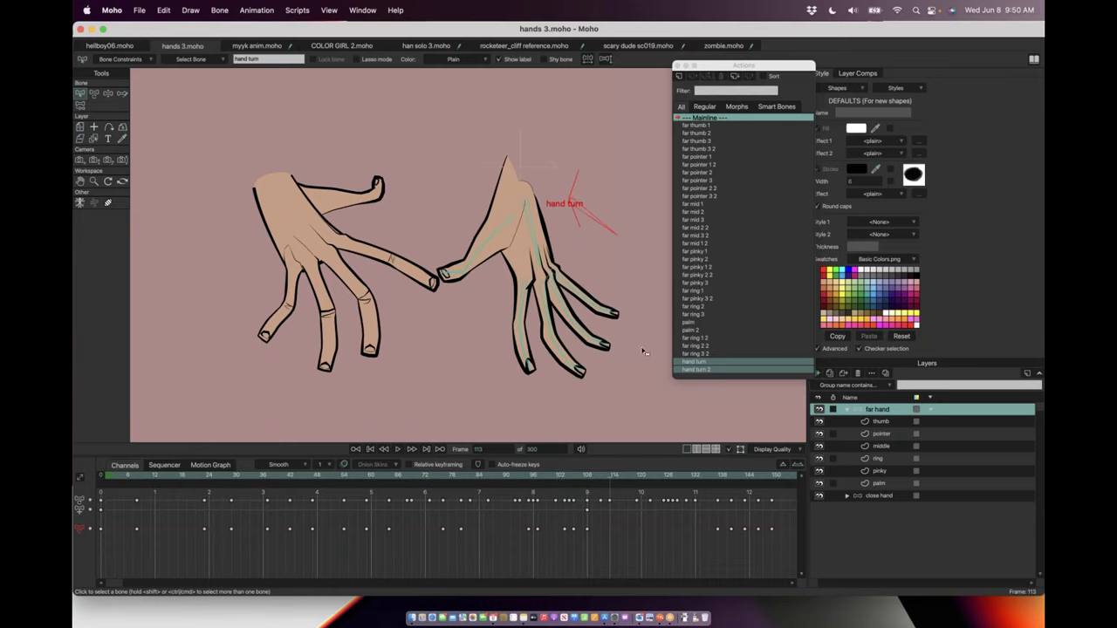
click(102, 477)
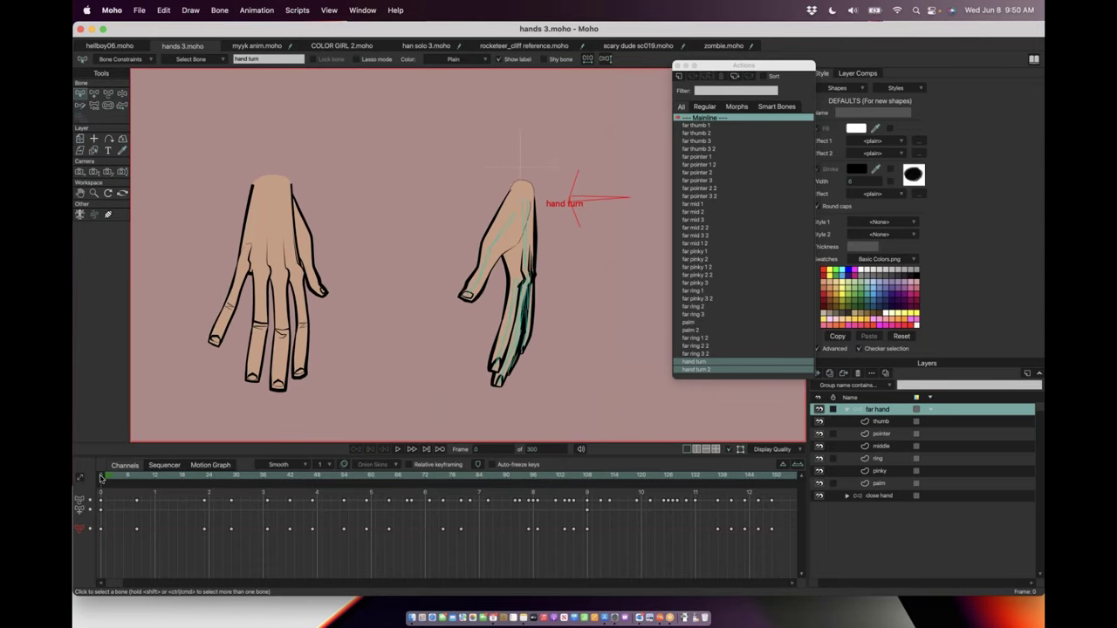
Step: Open the far thumb 1 and far thumb 2 actions in turn and scrub their first frames to review the thumb bends
click(706, 126)
double_click(705, 128)
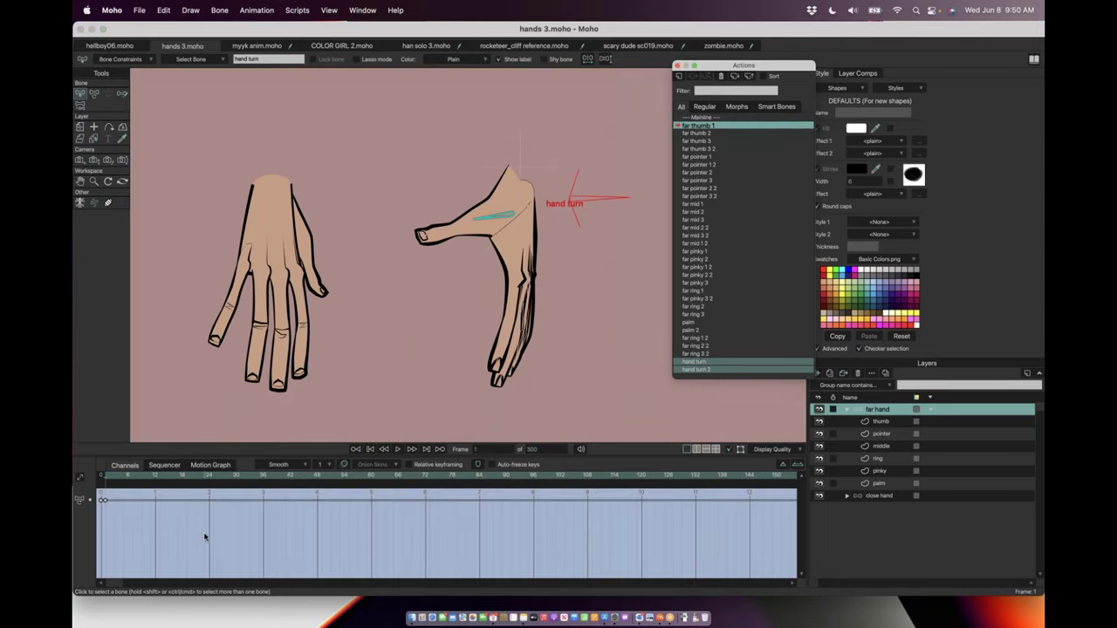
drag(106, 479, 106, 478)
double_click(705, 134)
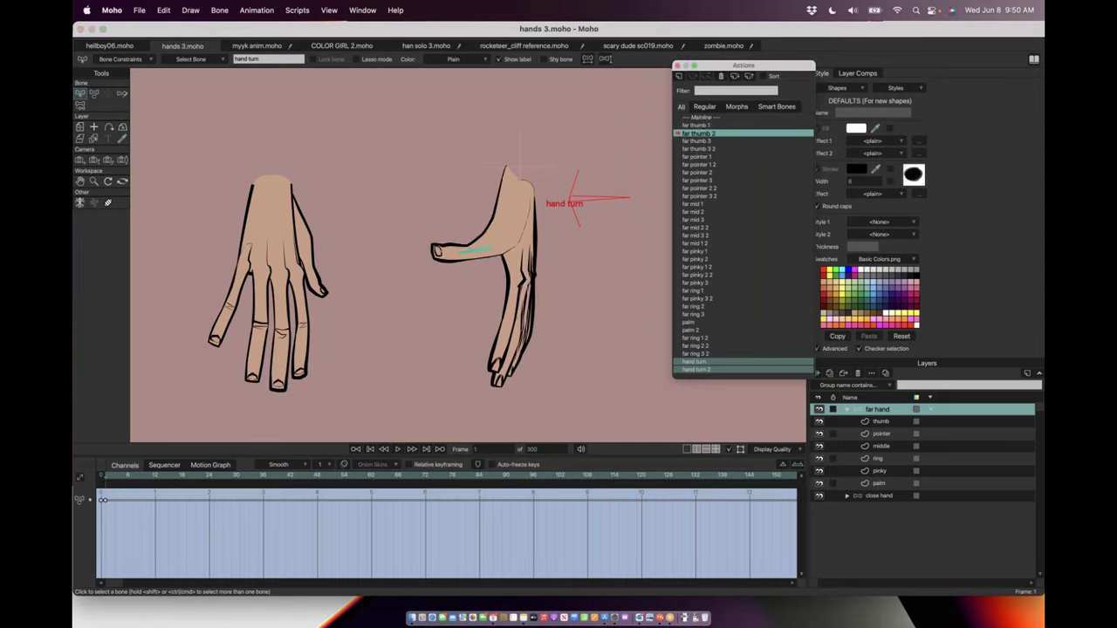
click(106, 478)
drag(103, 477, 105, 478)
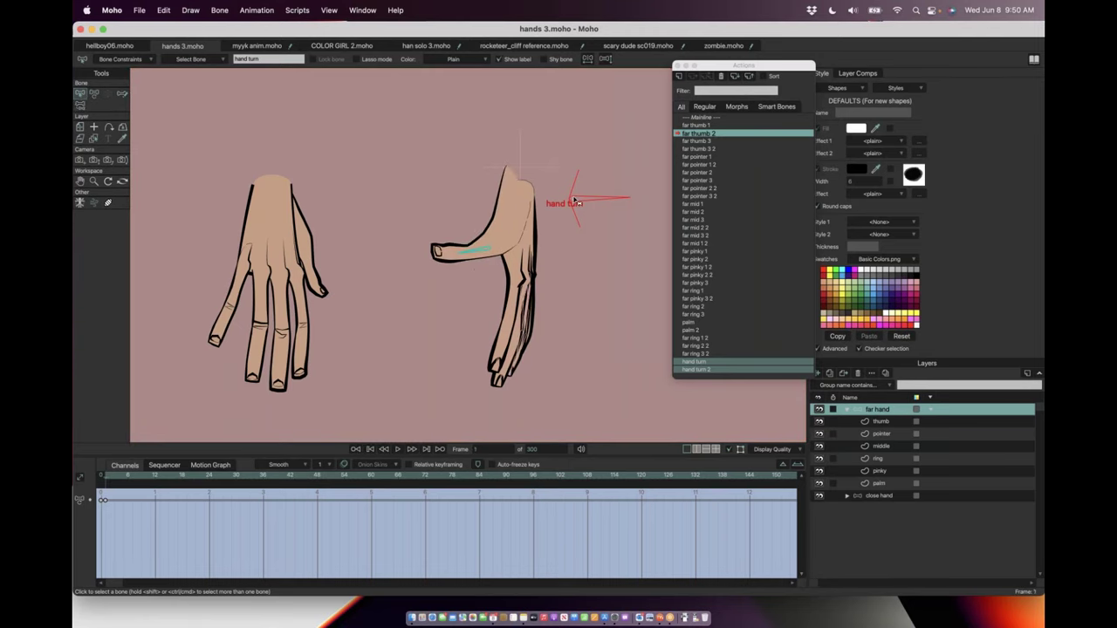
Step: Open the far pointer actions in turn, from far pointer 3 2 to far pointer 1 2, to review each joint's bend
click(703, 188)
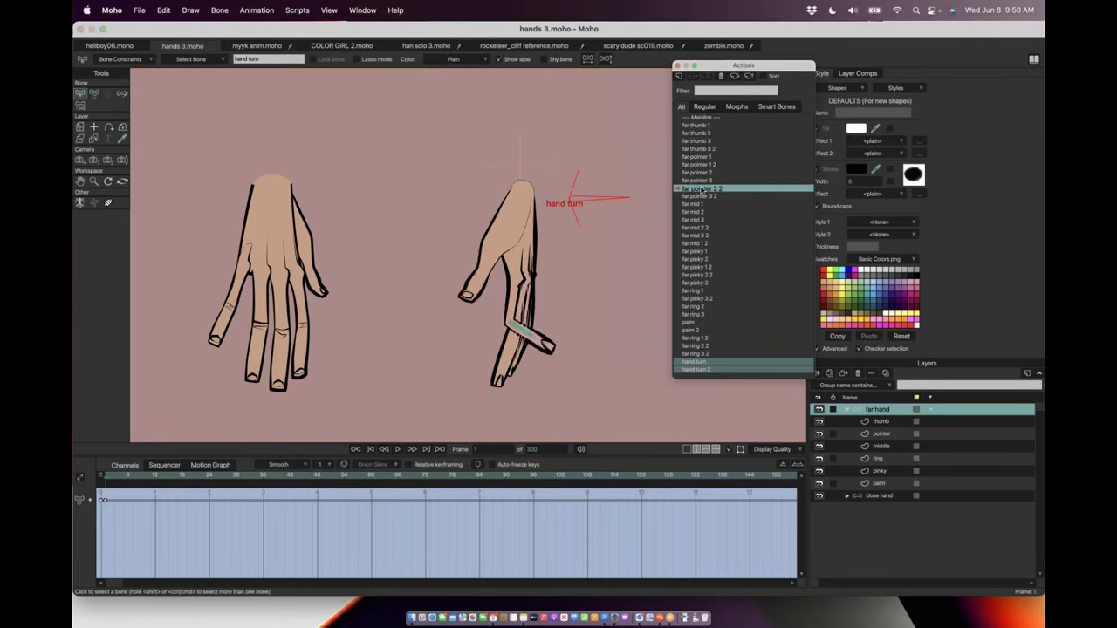
drag(107, 478, 105, 477)
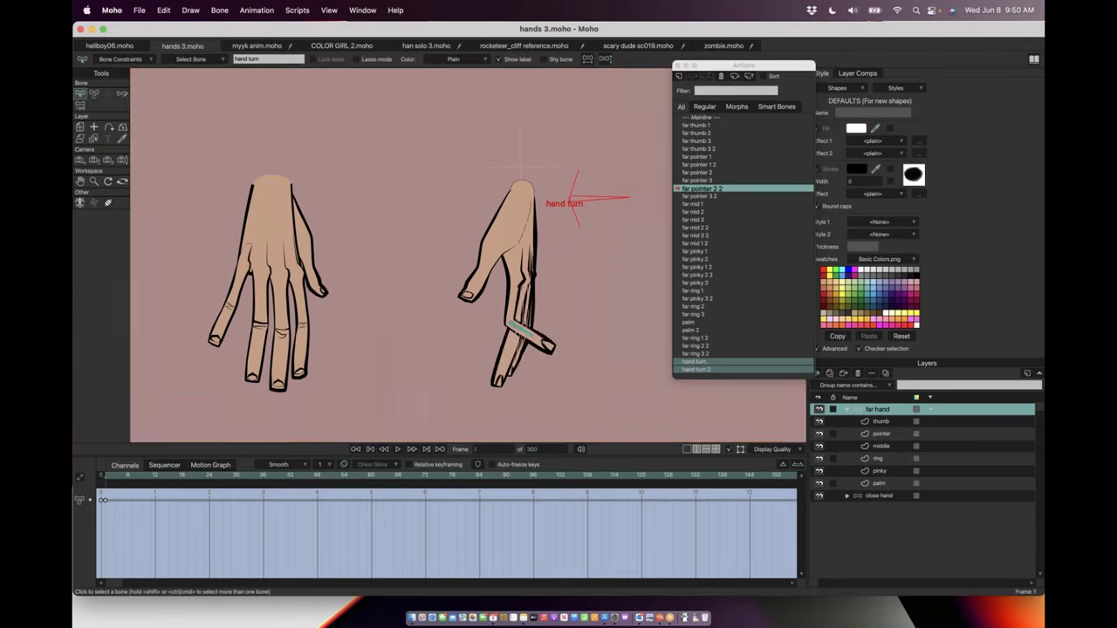
click(700, 196)
click(699, 188)
click(700, 180)
click(700, 173)
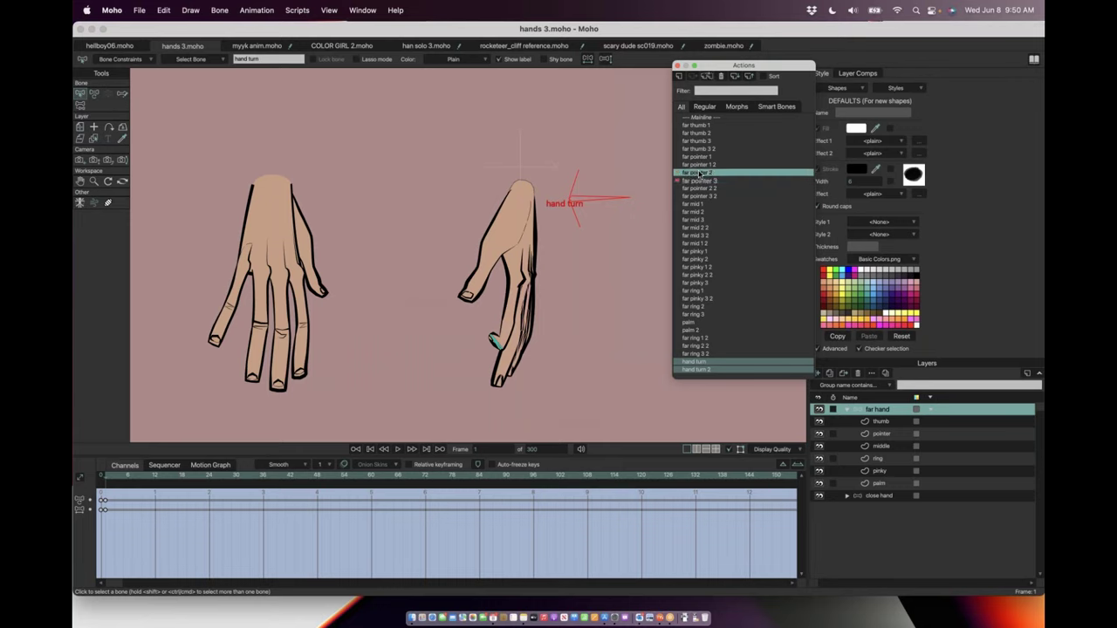
click(698, 165)
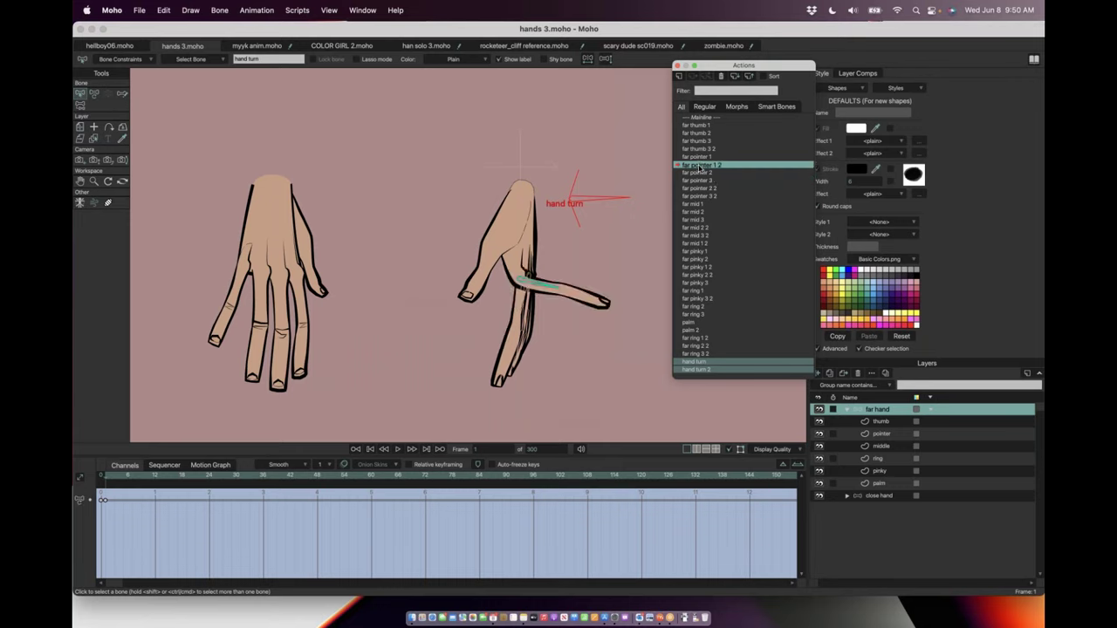
Step: Open several far mid and far pinky actions, including far mid 2 2 and far pinky 2 2, to review the finger bends
click(699, 187)
click(699, 212)
click(698, 228)
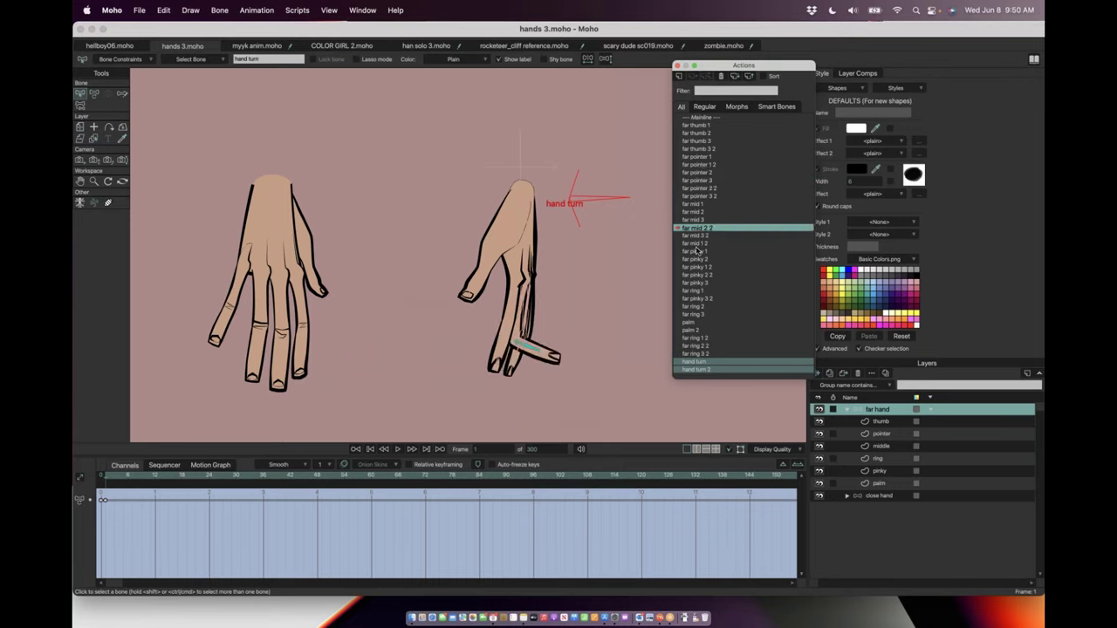
click(698, 251)
click(698, 275)
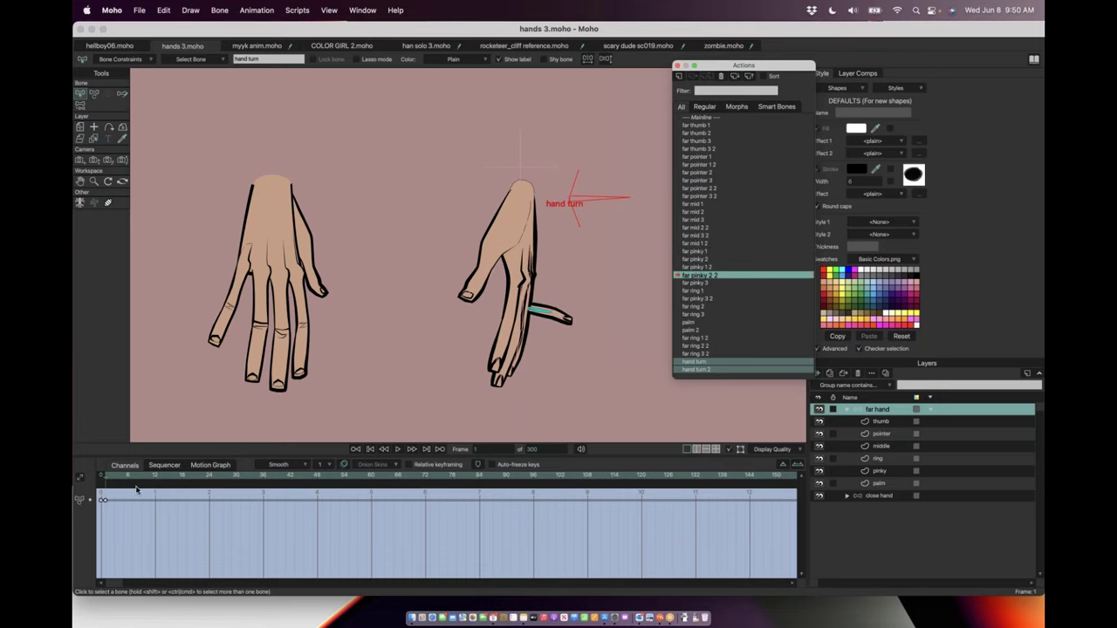
Step: Return to the Mainline timeline, scrub the start of the hand animation and go back to frame 0
click(704, 119)
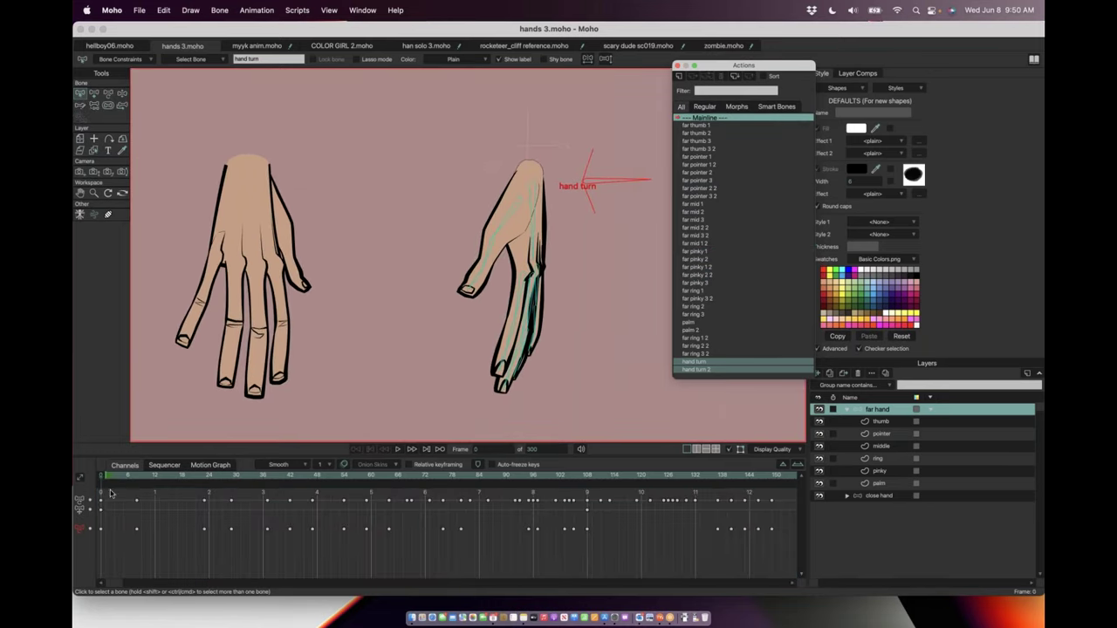
drag(125, 476, 250, 475)
drag(306, 453, 97, 450)
Step: Add a new vector layer above the far hand group, briefly play the hand animation and return to frame 0
drag(487, 286, 393, 352)
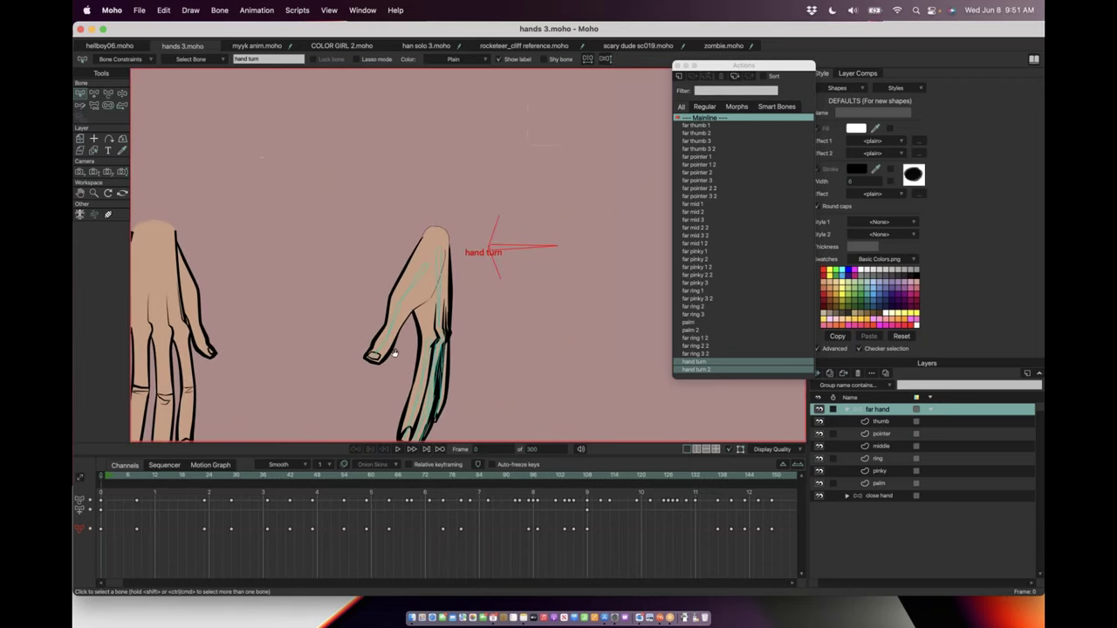
click(824, 375)
click(826, 386)
key(Return)
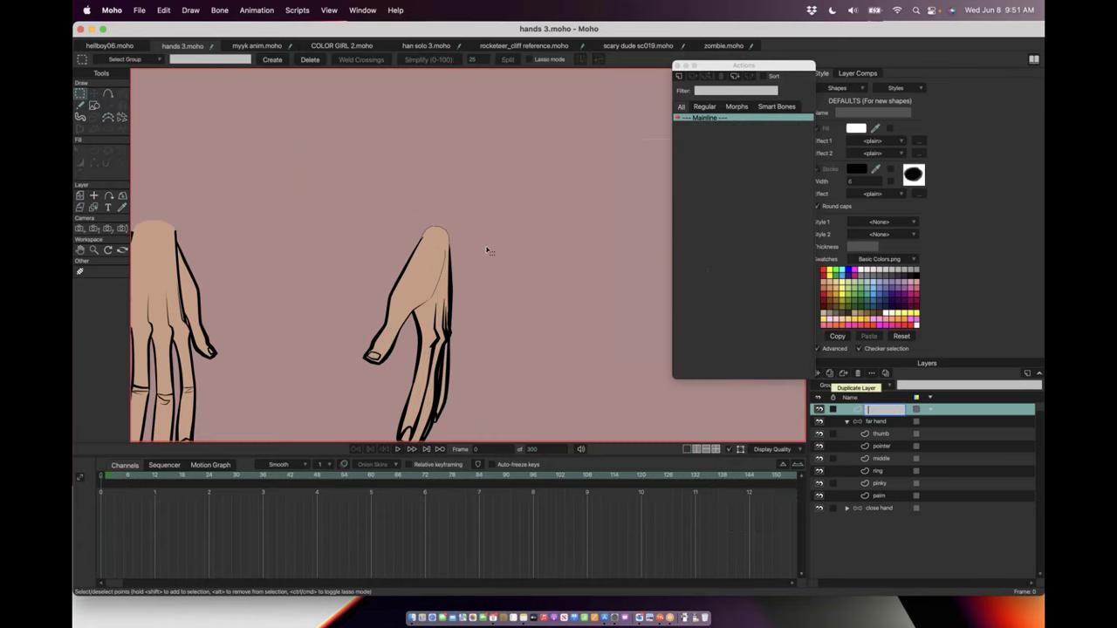
key(space)
key(space)
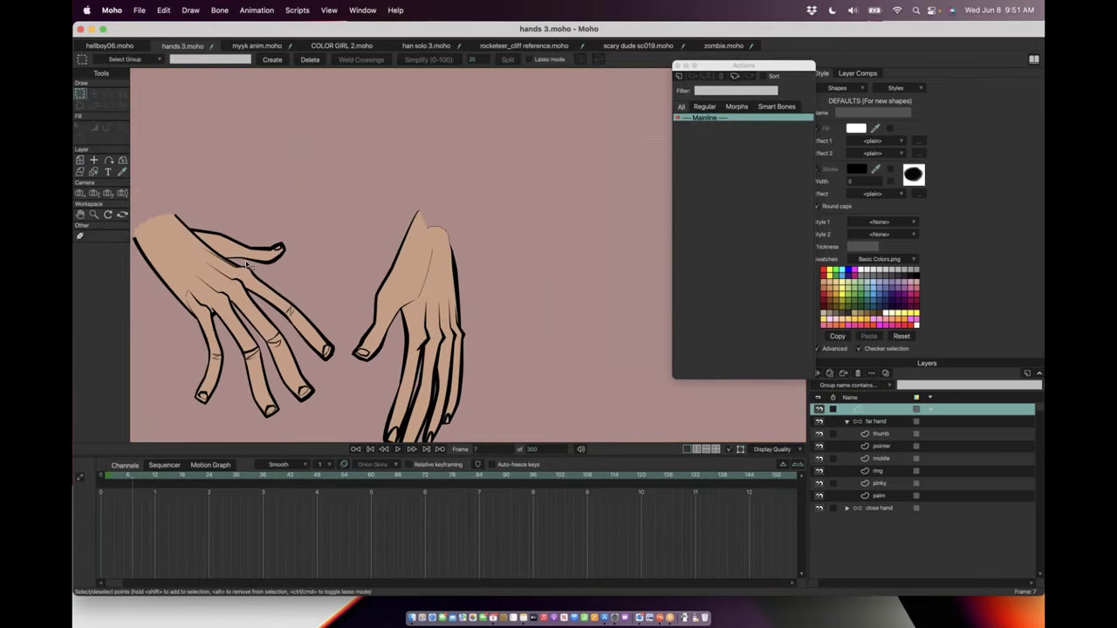
click(102, 475)
Step: Draw a rounded palm outline with three short curved finger lines above the side-view hand using Add Point
click(108, 93)
scroll(512, 192, up, 3)
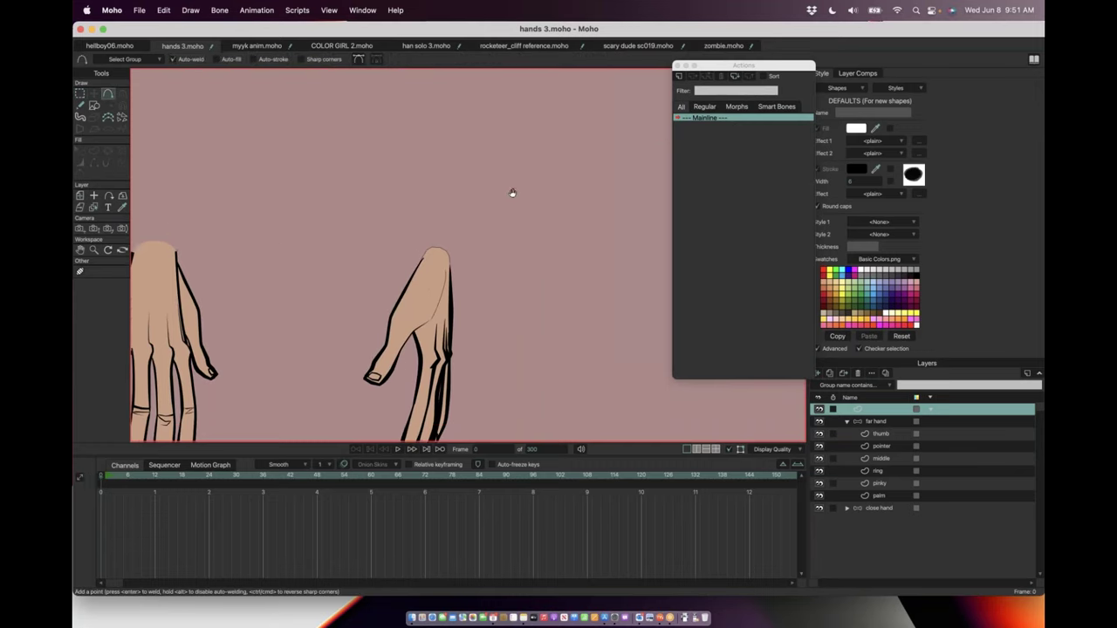
drag(425, 182, 428, 185)
mouse_move(428, 184)
mouse_down()
mouse_move(452, 185)
mouse_move(451, 149)
mouse_move(427, 149)
mouse_up()
mouse_move(417, 228)
mouse_down()
mouse_move(423, 194)
mouse_move(445, 236)
mouse_move(466, 212)
mouse_move(470, 232)
mouse_up()
click(422, 214)
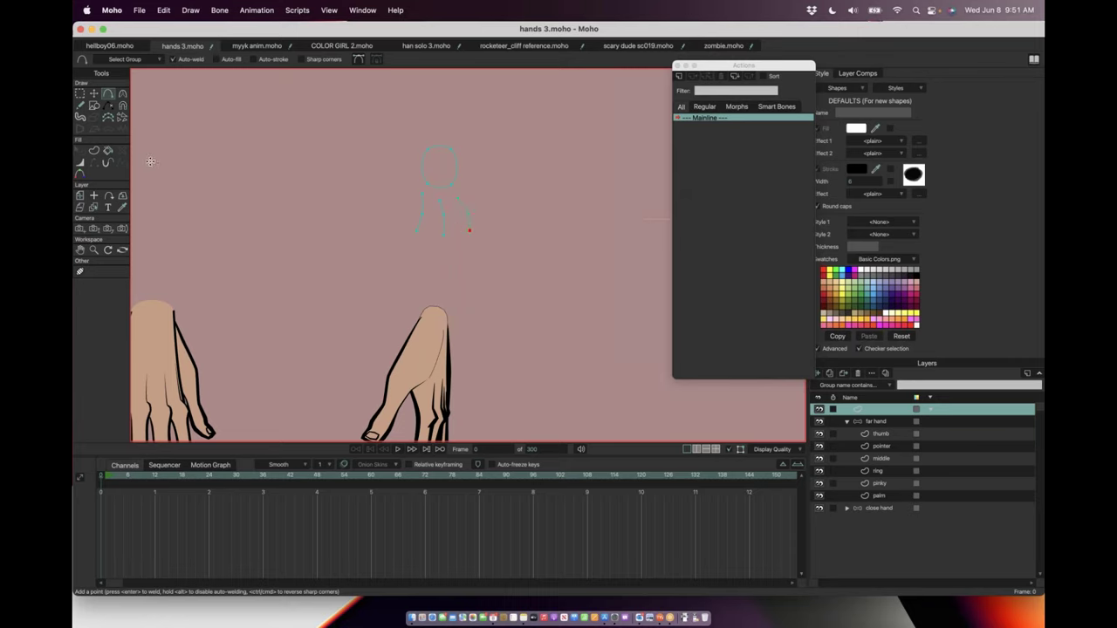
Step: Fill the palm shape with white and give the palm and the three finger lines a black stroke using Paint Bucket
click(108, 151)
click(443, 218)
click(464, 218)
click(423, 212)
click(438, 185)
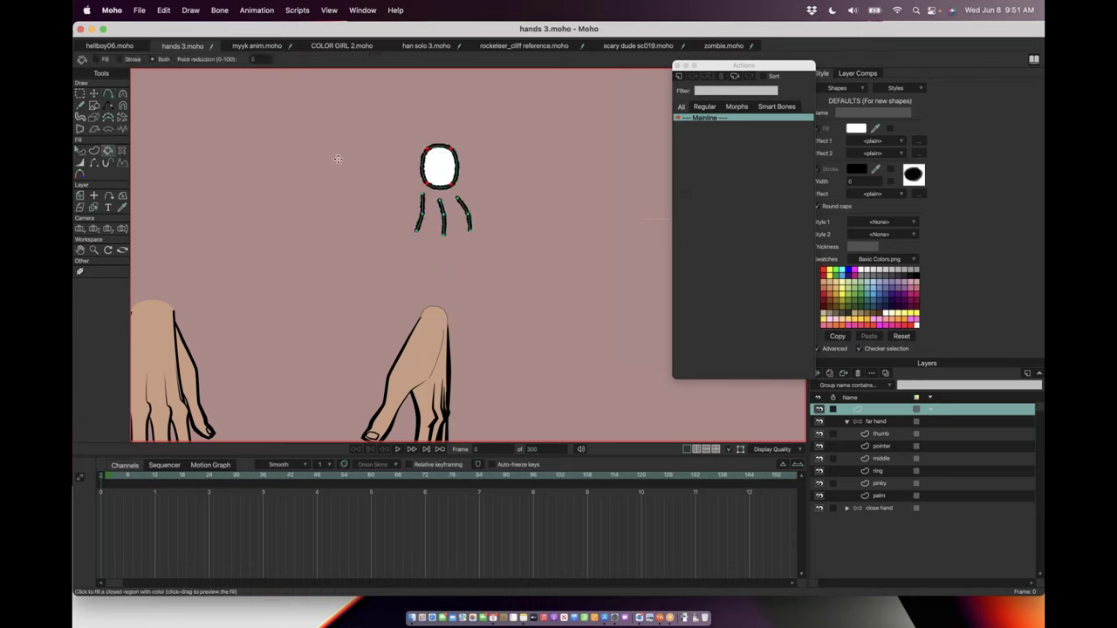
Step: Move the three finger lines up to join the lower edge of the palm with Transform Points
click(93, 93)
click(423, 222)
click(443, 225)
mouse_move(444, 233)
mouse_down()
mouse_move(452, 213)
mouse_move(470, 210)
mouse_move(466, 201)
mouse_up()
click(428, 223)
Step: Draw a fourth curved finger line beside the palm's left edge and give it a black stroke
click(108, 93)
drag(401, 189, 408, 172)
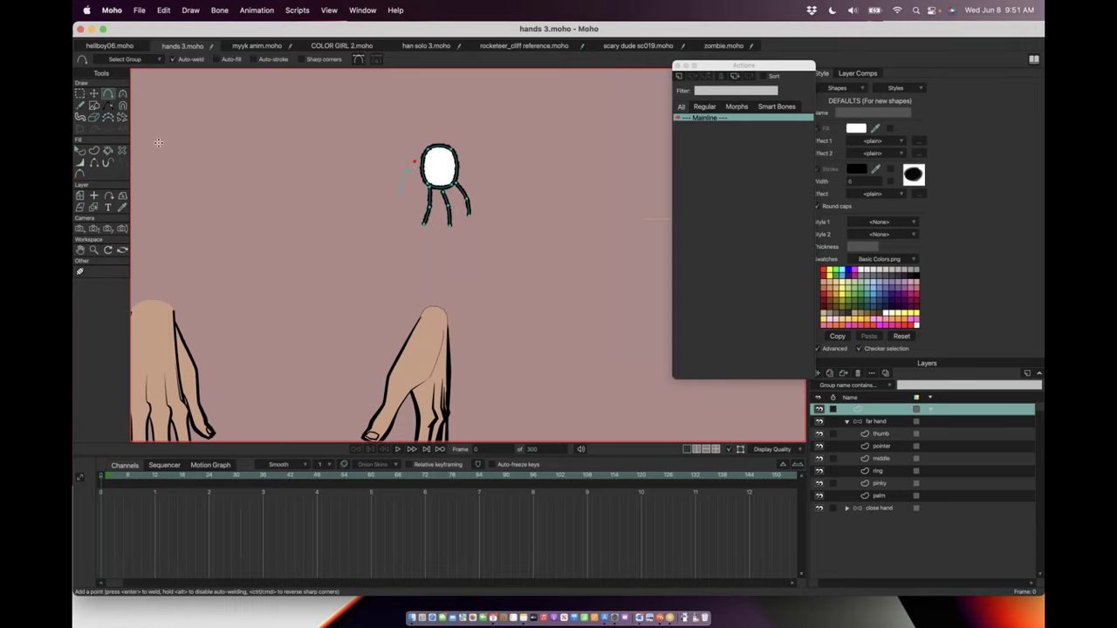
click(108, 150)
click(405, 167)
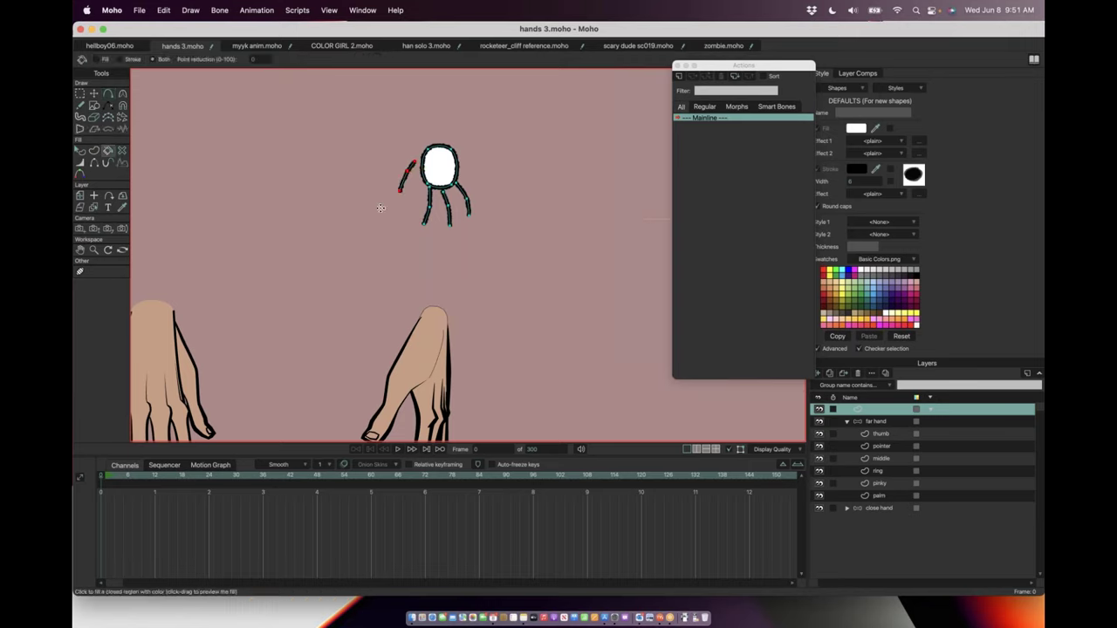
Step: Reposition the new finger line beside the palm, adjust the finger lines on the other side and deselect the points
click(98, 96)
drag(407, 174, 412, 172)
click(468, 199)
drag(467, 199, 454, 207)
click(447, 209)
scroll(520, 277, down, 3)
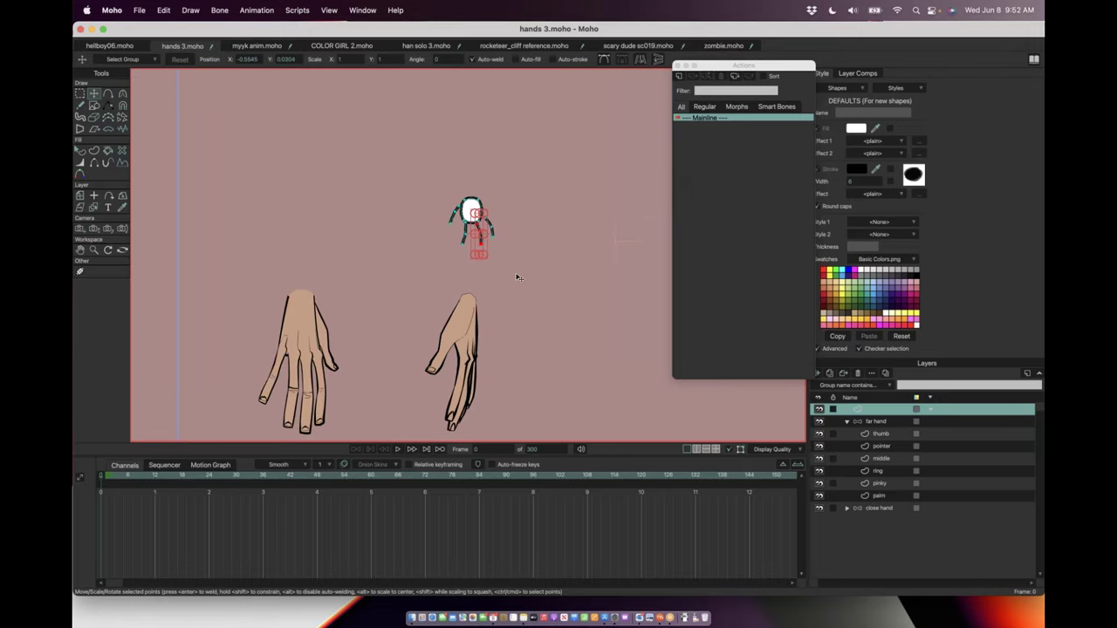
click(532, 280)
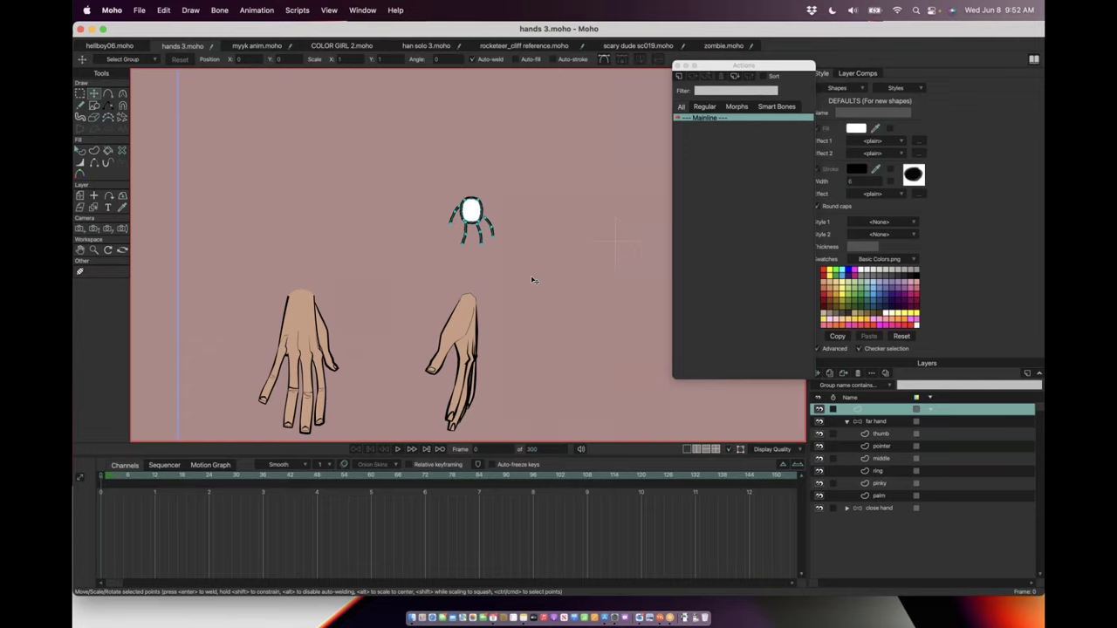
Step: Undo the last edit to the simple hand and nudge the end point of its rightmost finger line slightly outward
scroll(471, 253, up, 4)
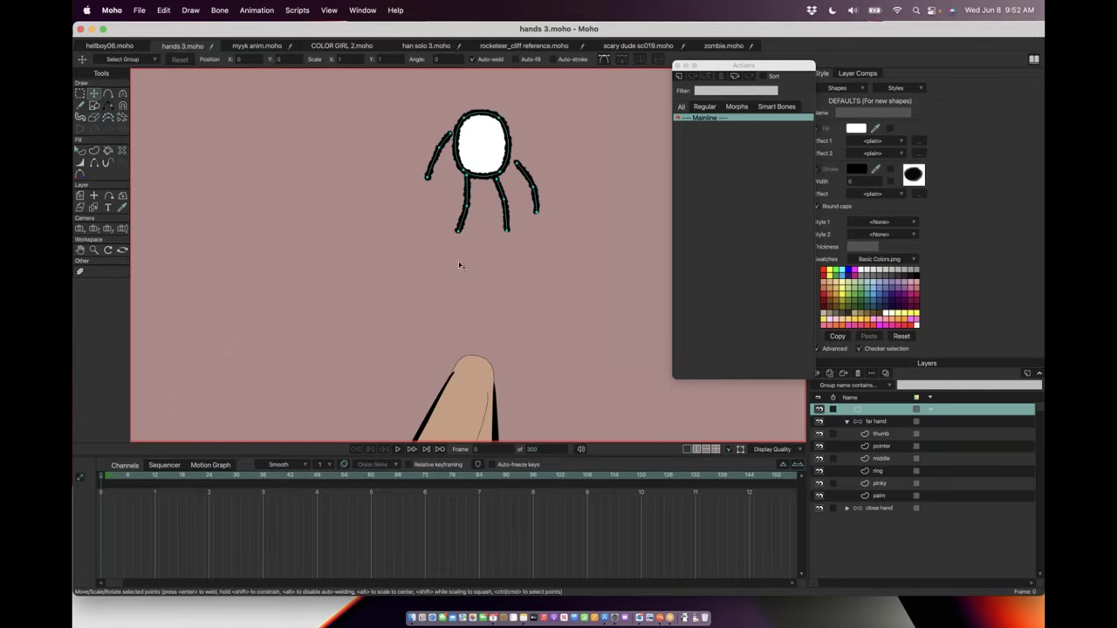
scroll(460, 270, up, 2)
scroll(454, 290, down, 2)
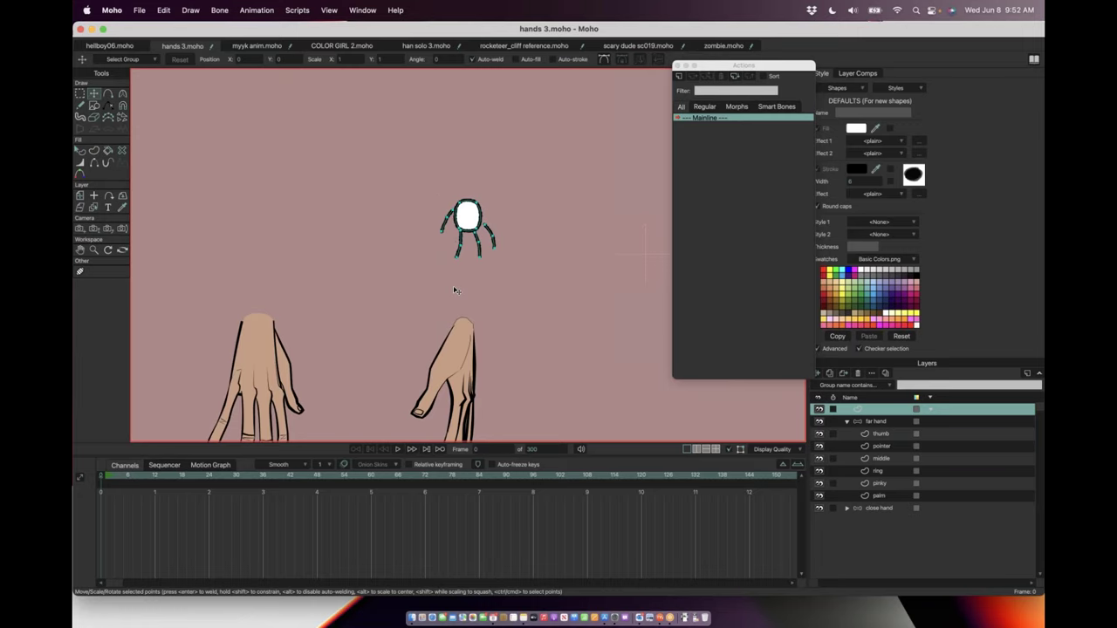
click(488, 232)
key(super+z)
drag(494, 245, 499, 248)
Step: Switch through COLOR GIRL 2.moho to myyk anim.moho and examine the drawing of the front hand resting on the leg
click(335, 46)
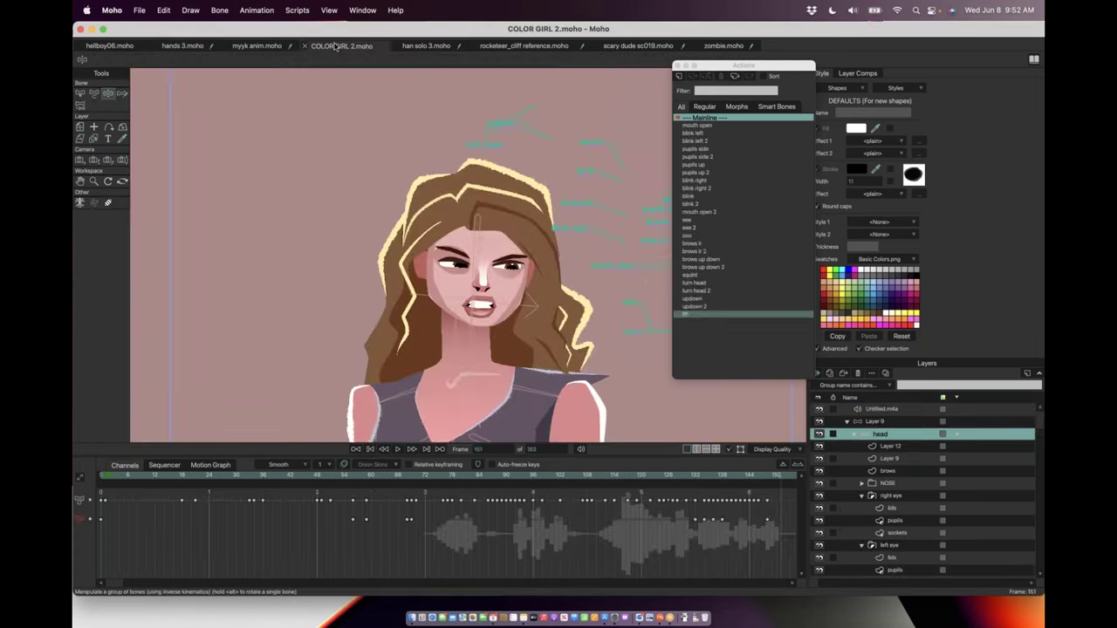
click(256, 46)
scroll(314, 276, up, 8)
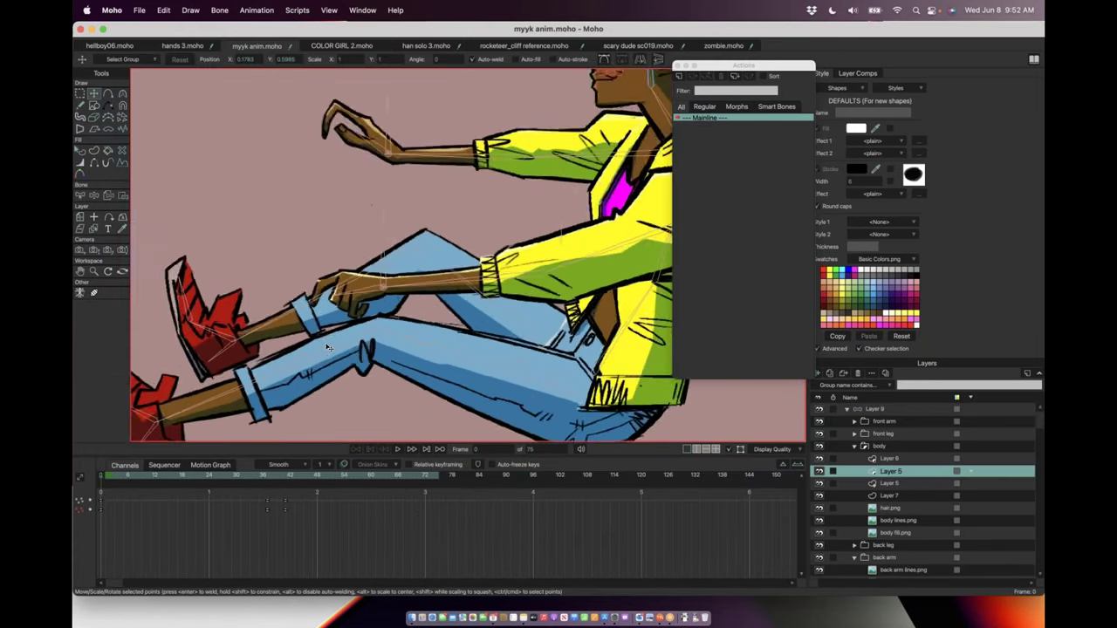
scroll(307, 289, up, 4)
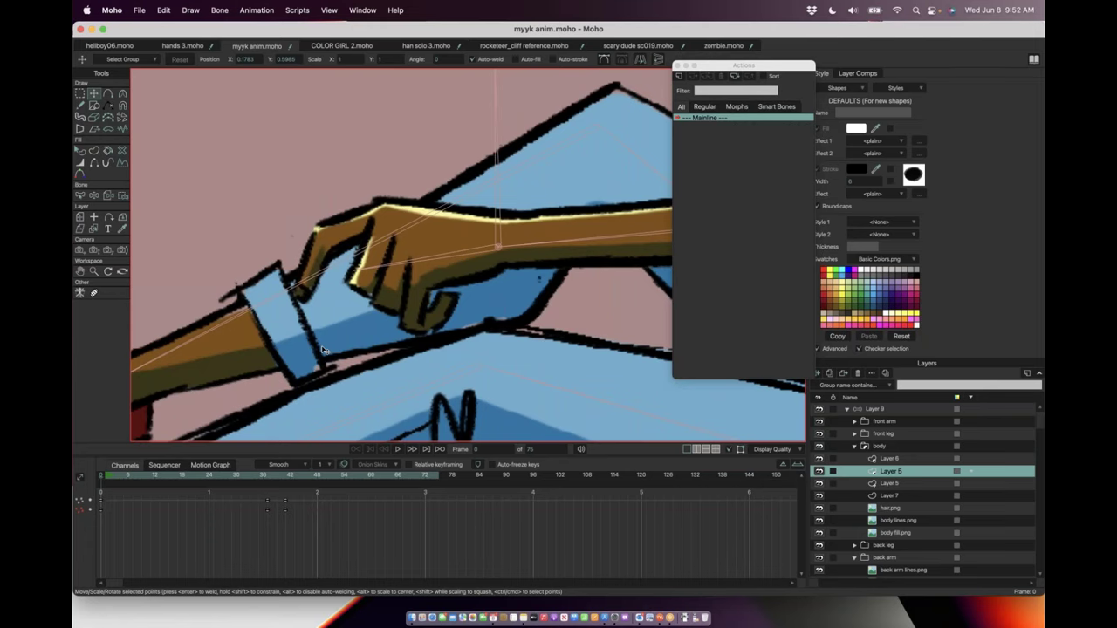
scroll(322, 349, down, 6)
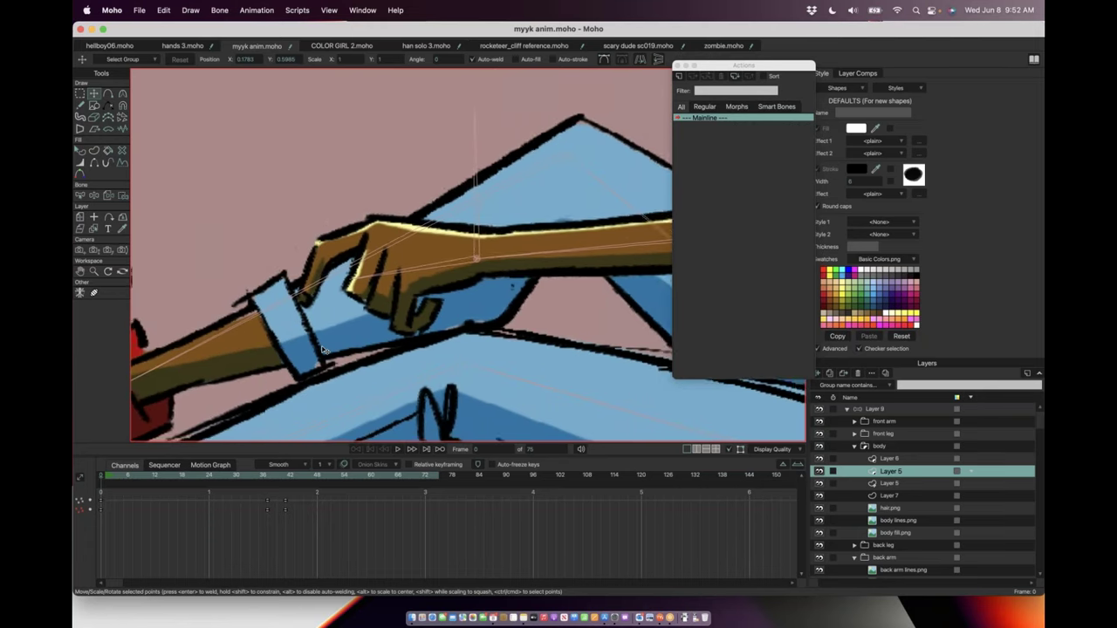
scroll(323, 350, down, 4)
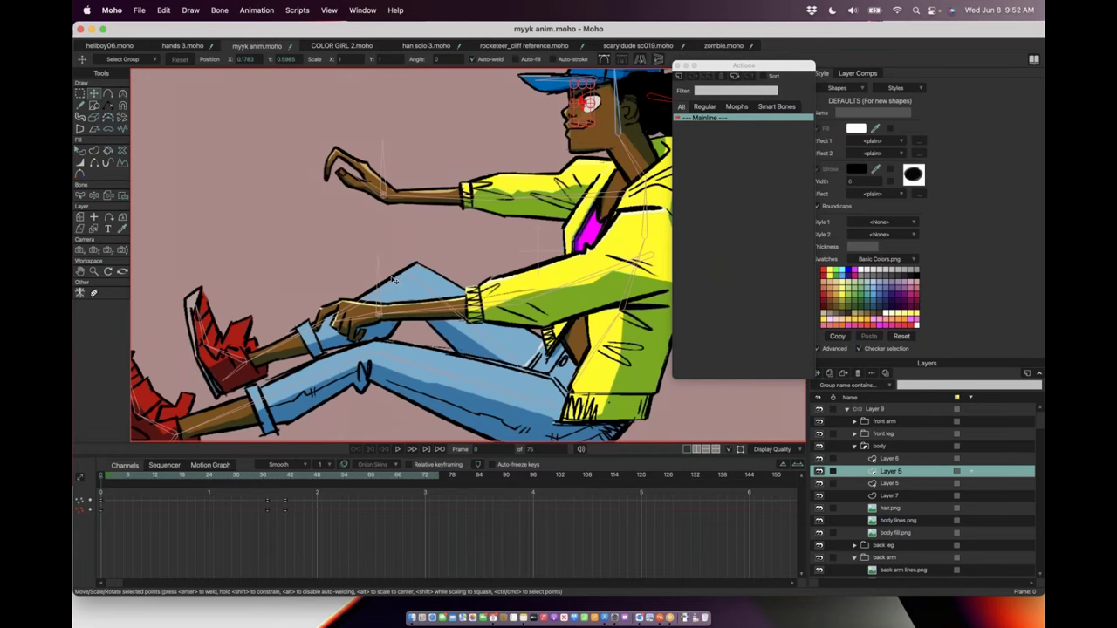
Step: Switch to rocketeer_cliff reference.moho and test the brows, eee, ooo and mmm smart bones with Manipulate Bones
click(520, 46)
click(122, 93)
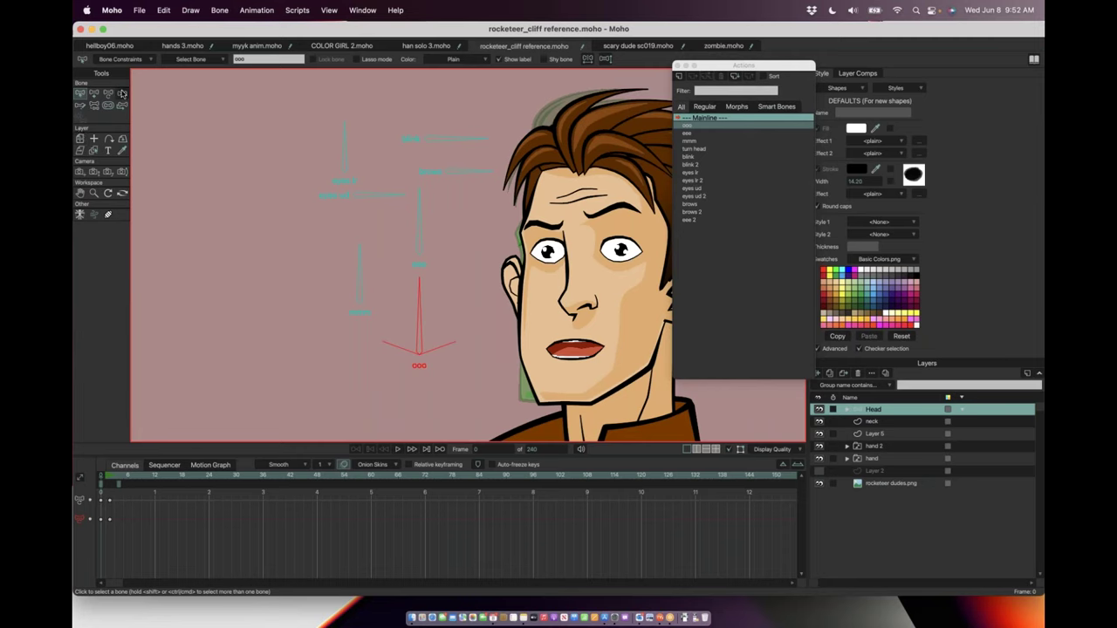
click(478, 175)
drag(473, 183, 466, 189)
drag(419, 217, 383, 216)
drag(421, 291, 392, 289)
drag(391, 227, 415, 221)
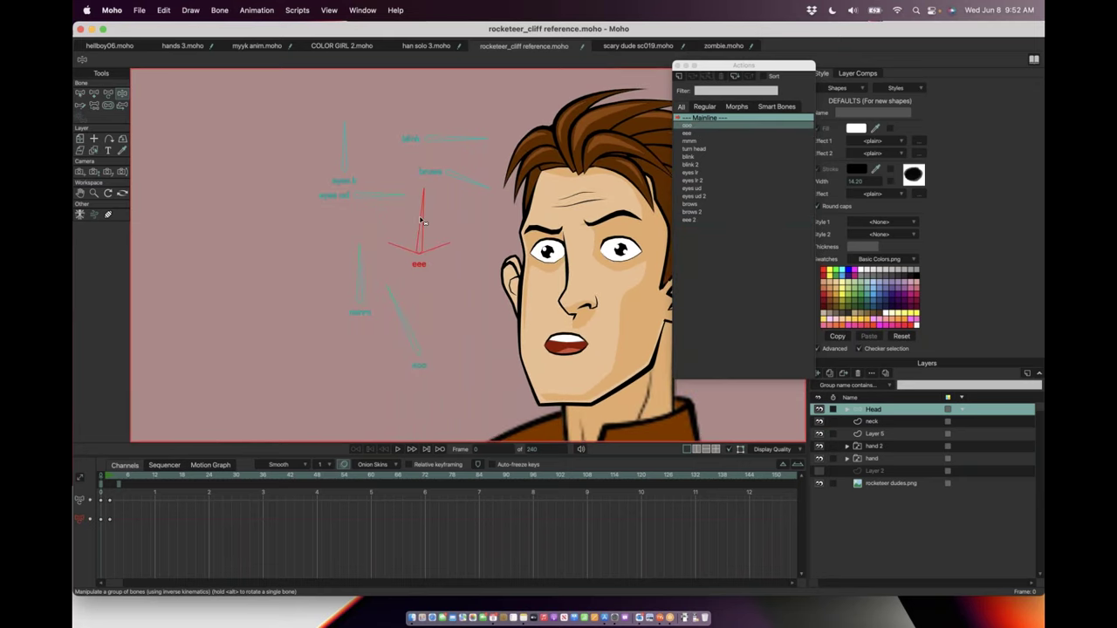
mouse_move(367, 257)
mouse_down()
mouse_move(339, 259)
mouse_move(366, 248)
mouse_up()
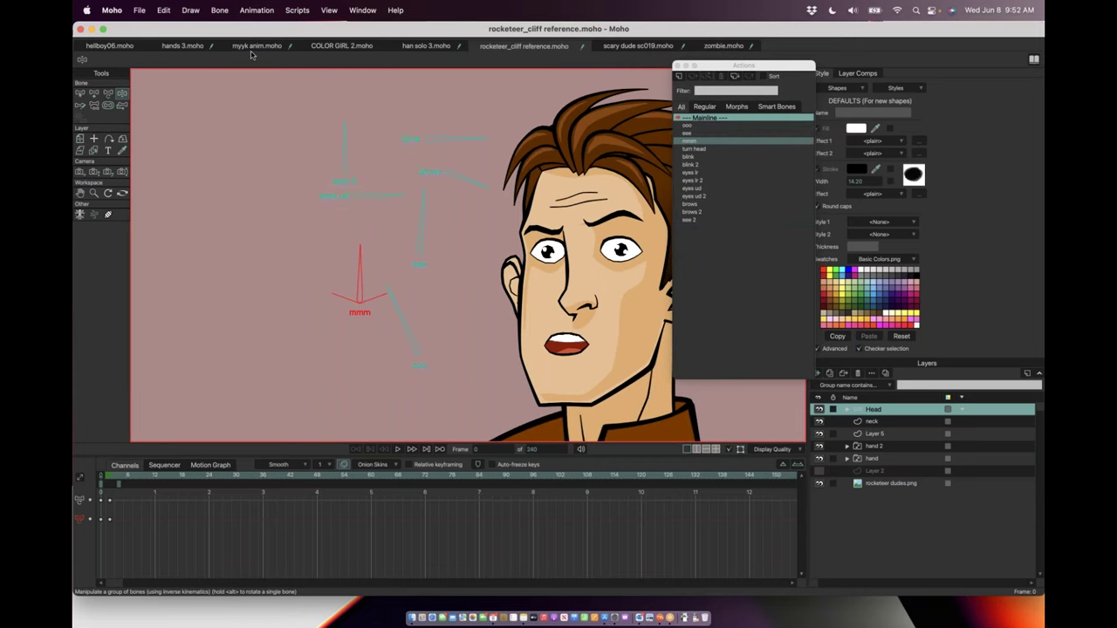
Step: Switch to han solo 3.moho, bring the whole character into view and inspect the lower part of the layer list
click(436, 48)
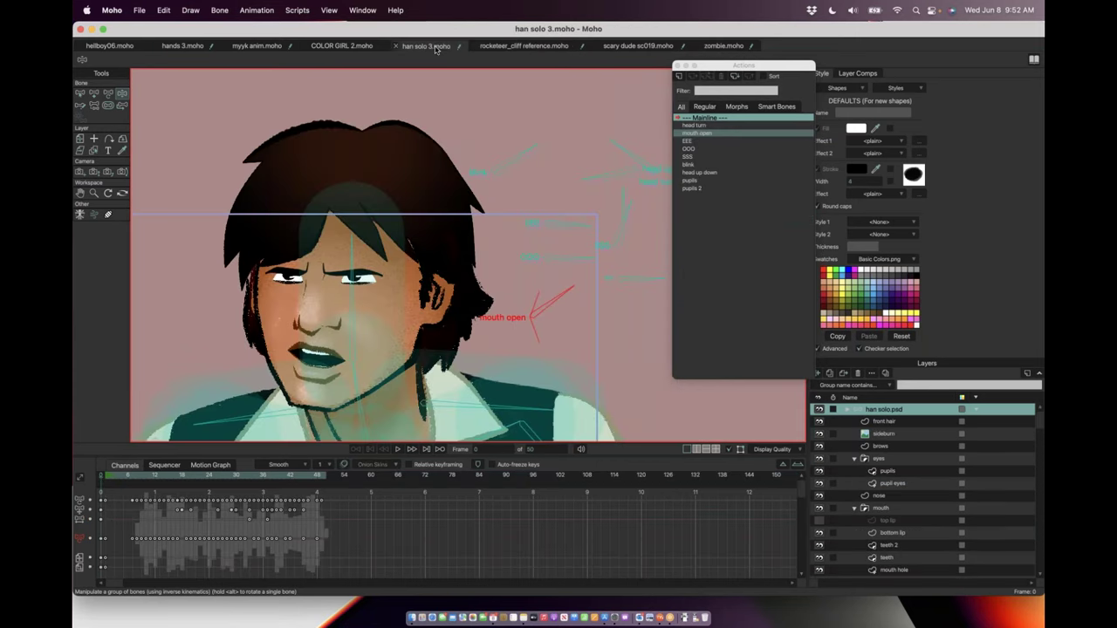
drag(412, 352, 396, 252)
scroll(452, 287, down, 1)
scroll(452, 278, down, 1)
drag(452, 279, 462, 254)
scroll(462, 254, down, 1)
scroll(890, 491, down, 10)
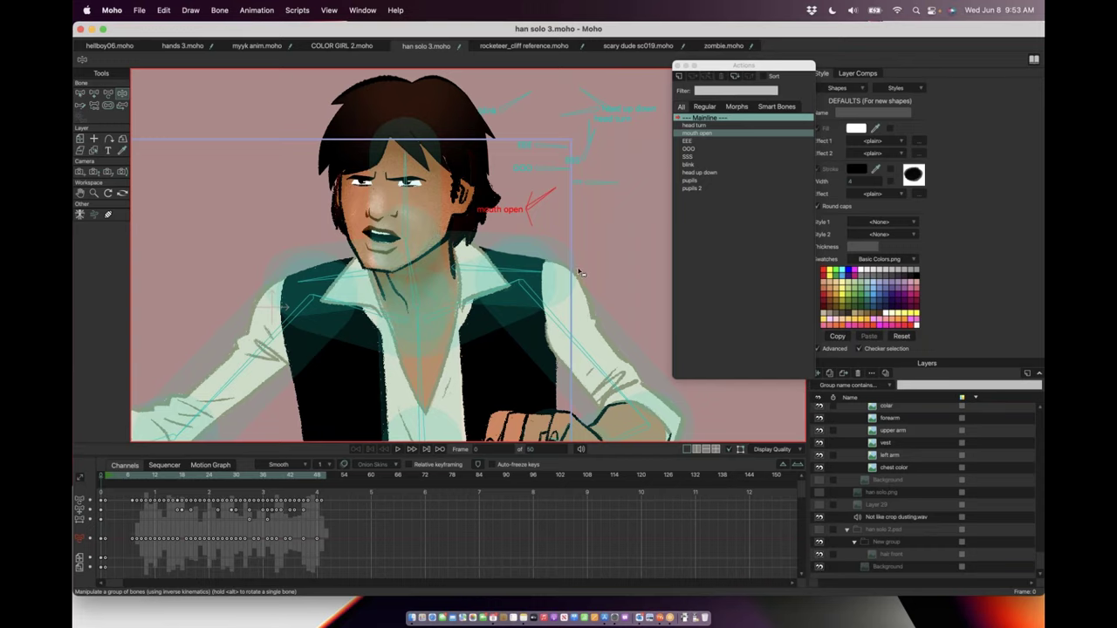
scroll(578, 271, down, 5)
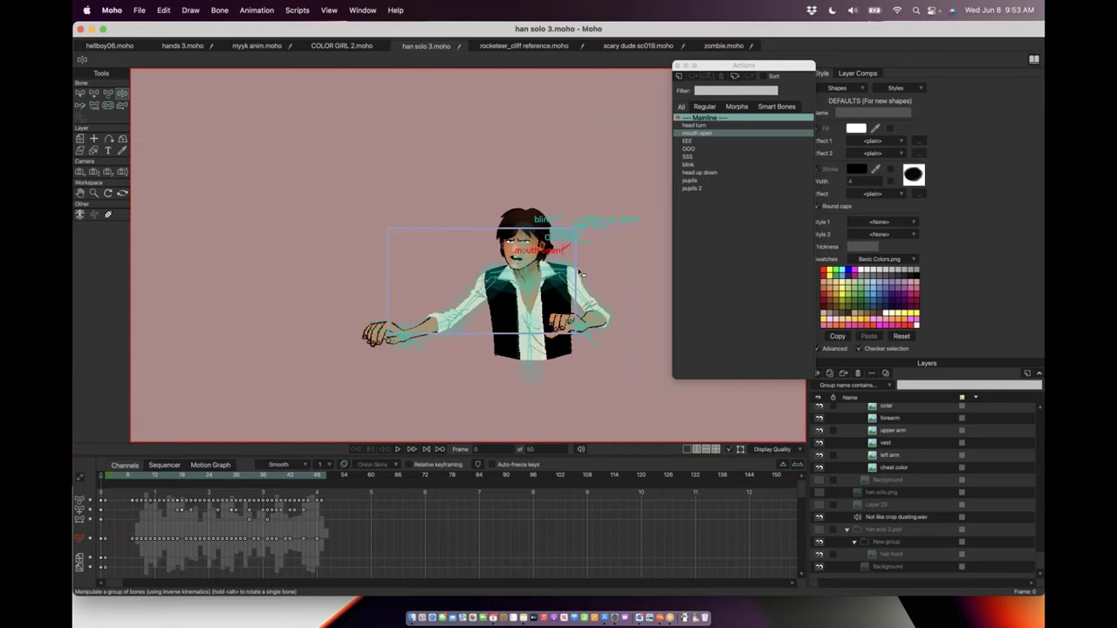
Step: Make the han solo 2.psd group with its Background and New group, Layer 29 and han solo.png visible
click(820, 529)
click(820, 530)
click(820, 529)
click(820, 568)
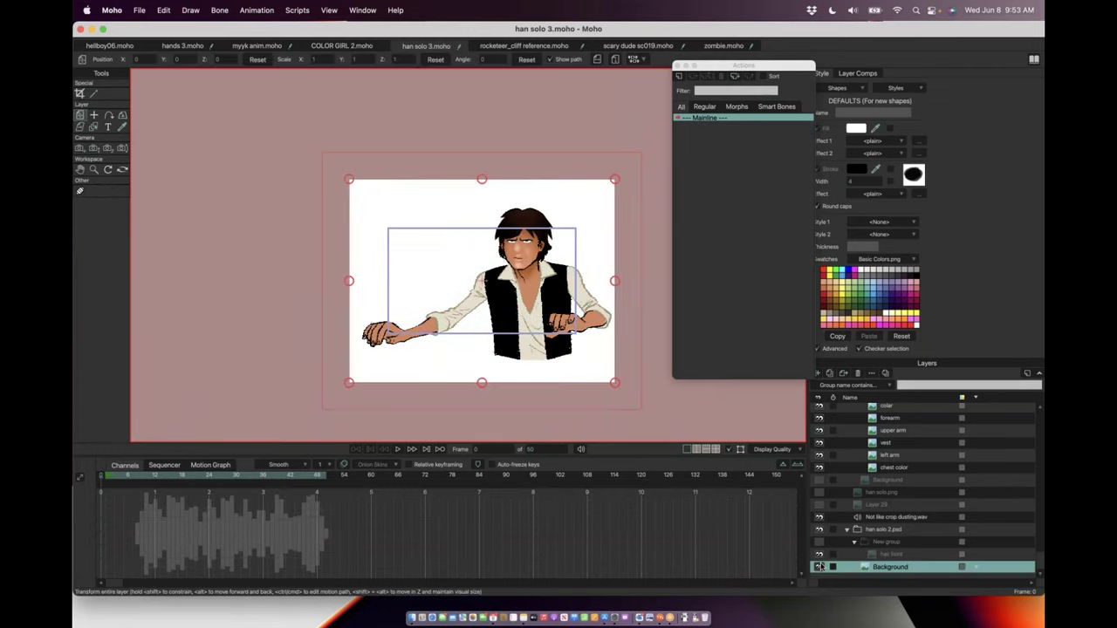
click(819, 567)
click(820, 567)
click(819, 542)
click(819, 504)
click(819, 492)
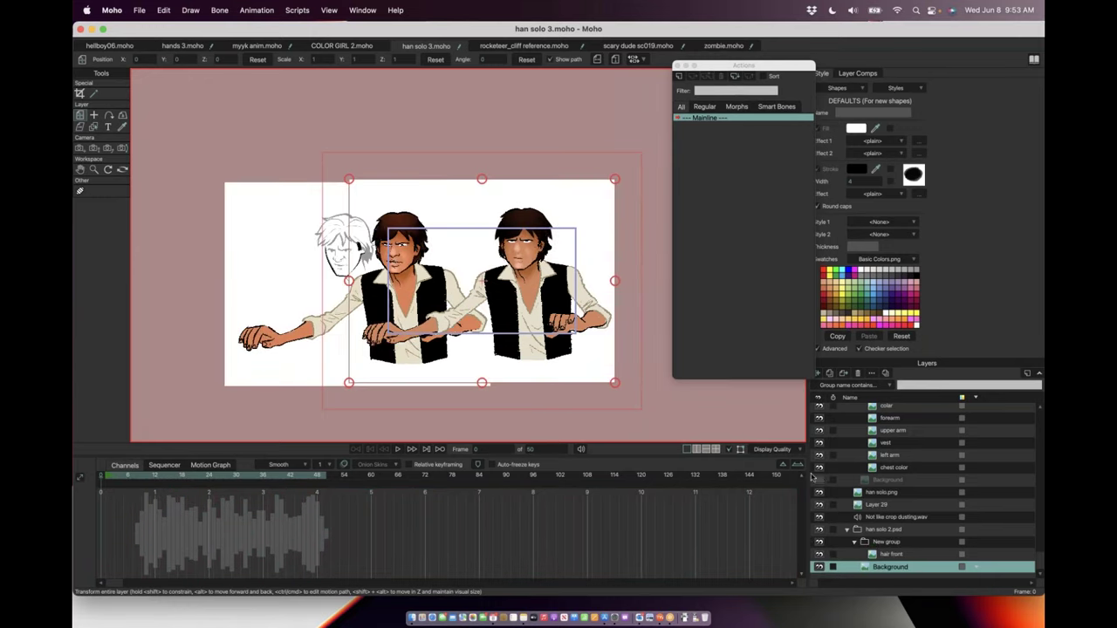
Step: Examine the reference drawings beside the rig, scrub the animation to frame 24 and look through the body and neck layers
scroll(338, 195, up, 3)
drag(448, 357, 360, 248)
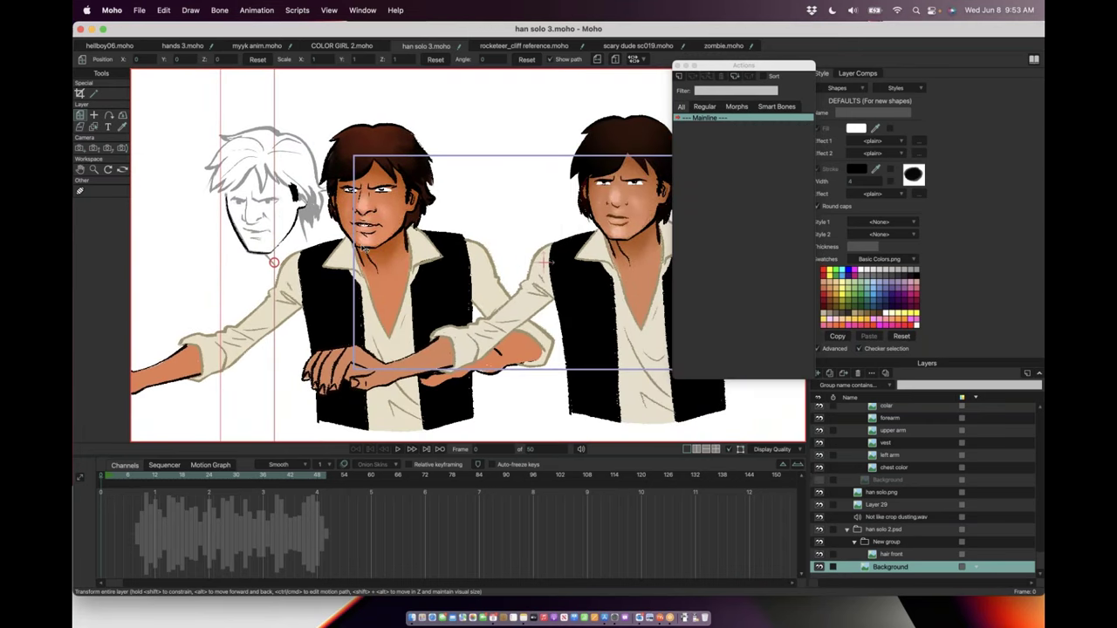
scroll(366, 239, up, 1)
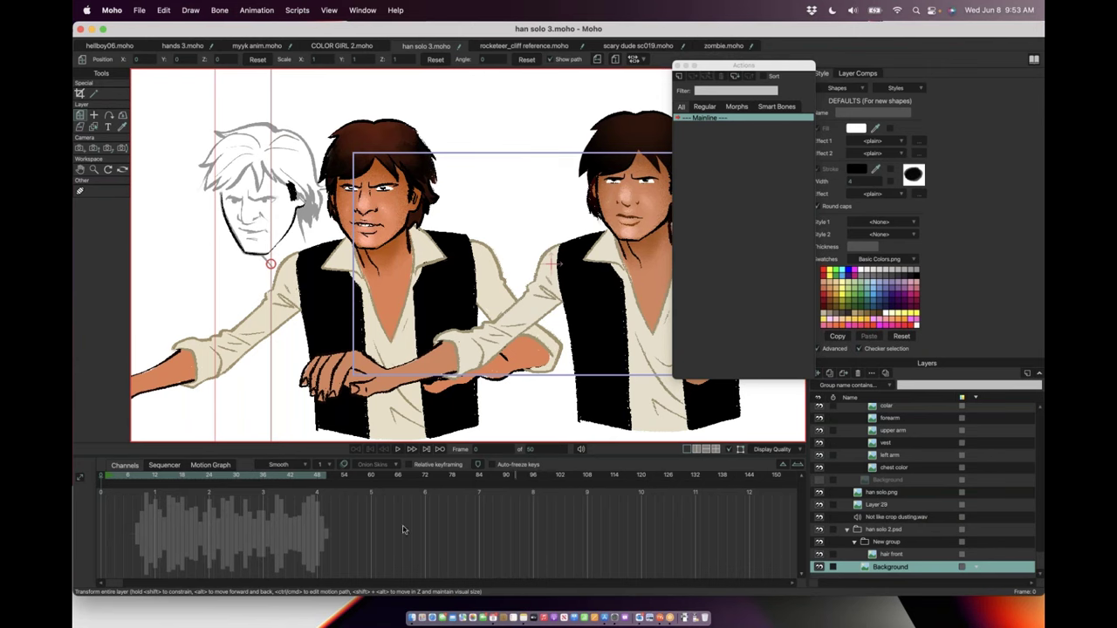
drag(124, 476, 207, 477)
scroll(920, 469, up, 1)
scroll(920, 468, up, 5)
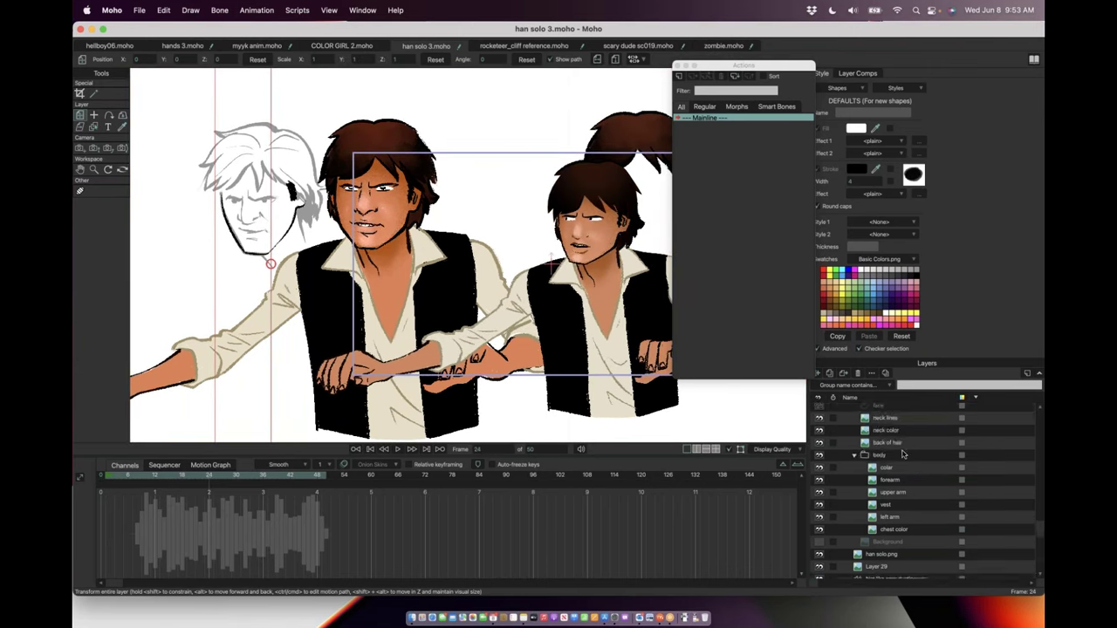
Step: Inspect the meshes of the face 2, front hair and brows layers in the Han Solo rig
click(879, 518)
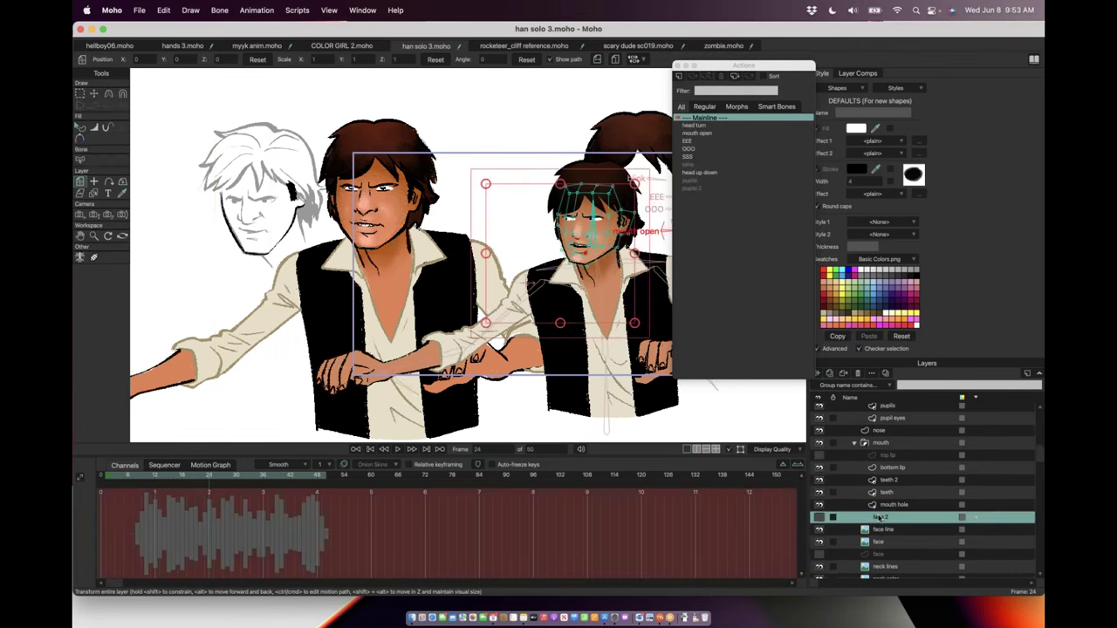
scroll(618, 224, up, 3)
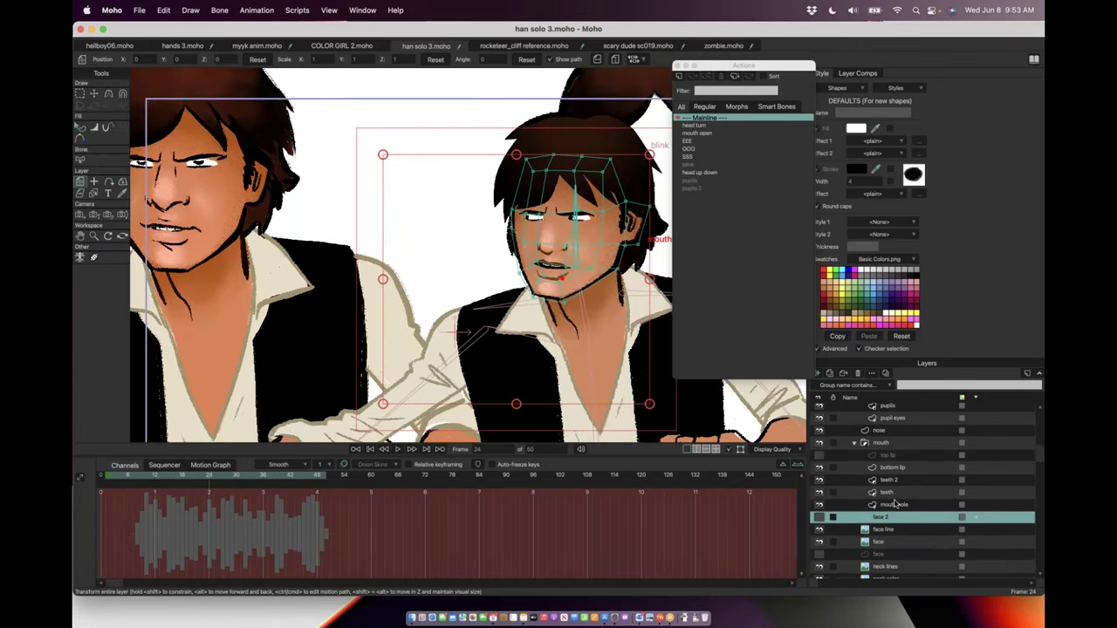
scroll(894, 505, up, 3)
scroll(894, 504, up, 1)
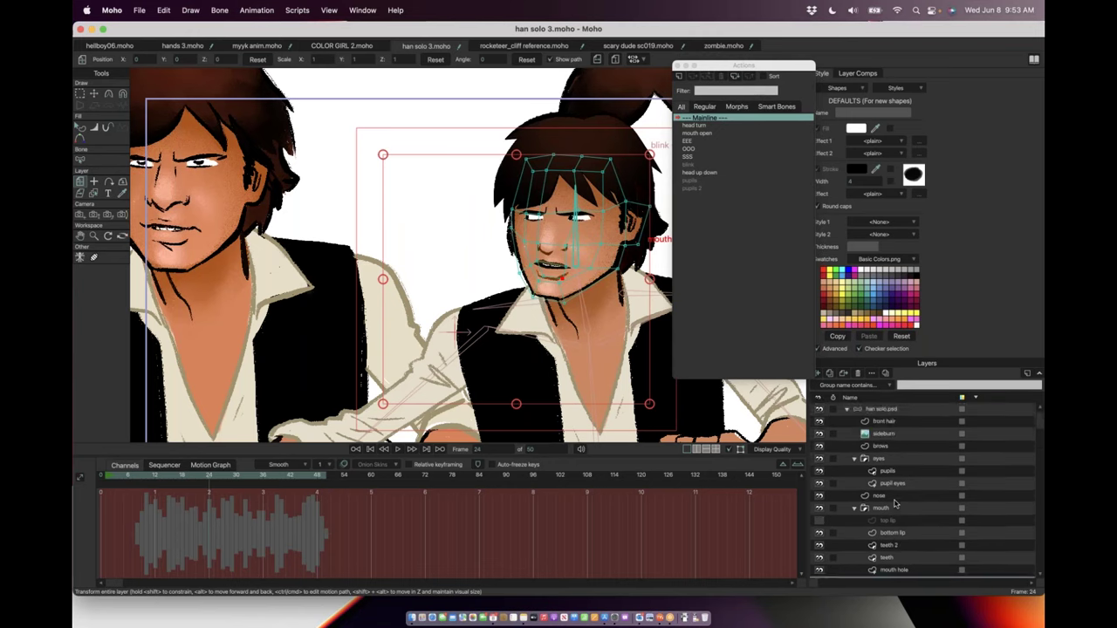
click(878, 423)
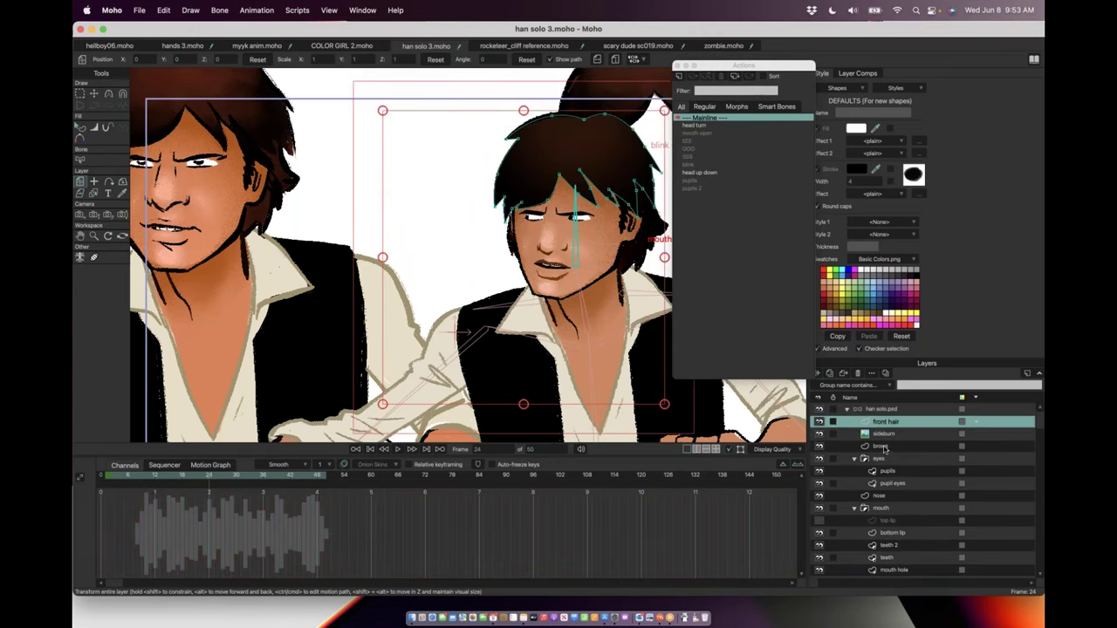
click(883, 447)
Step: Scrub the Han Solo animation from the start to frame 55
scroll(476, 399, down, 6)
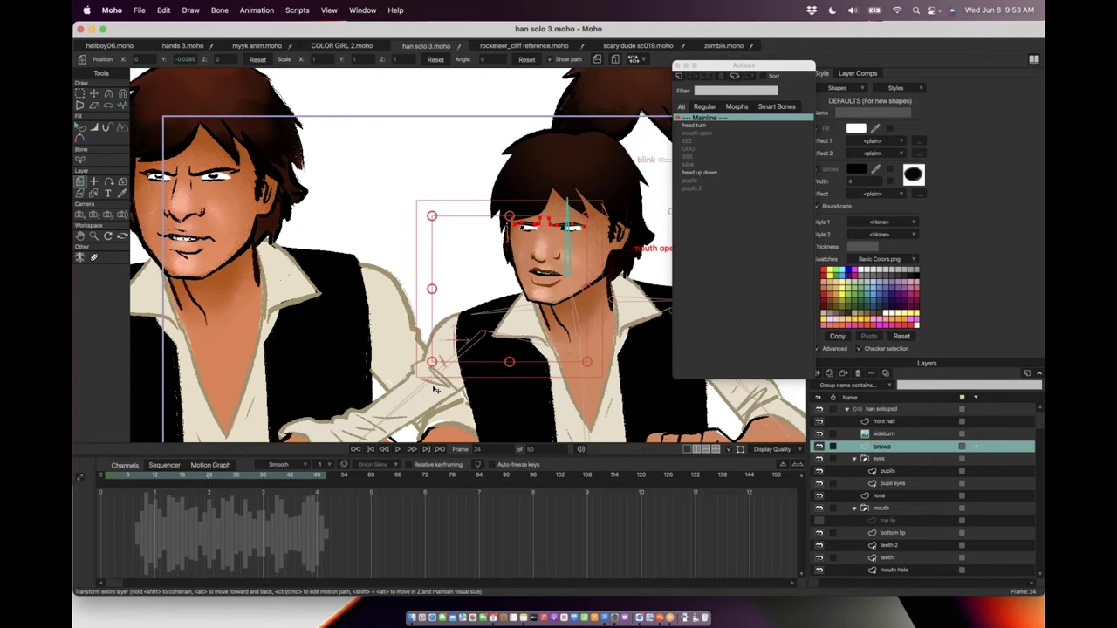
scroll(475, 399, up, 4)
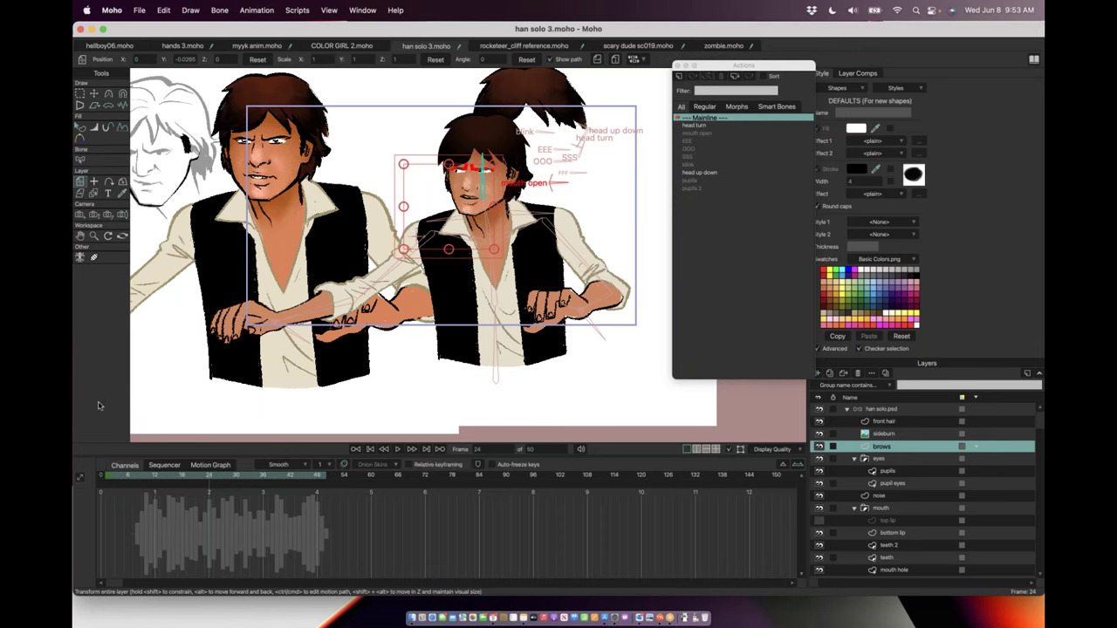
drag(98, 479, 349, 473)
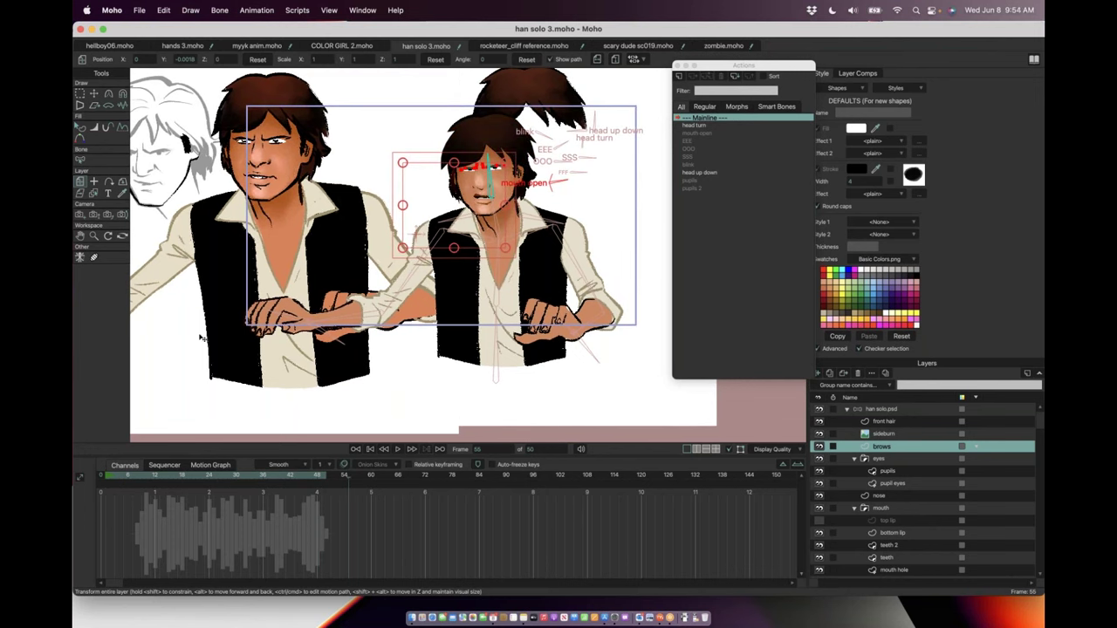
Step: Switch to hellboy06.moho and examine the character's torso, belt and gun arm
click(111, 47)
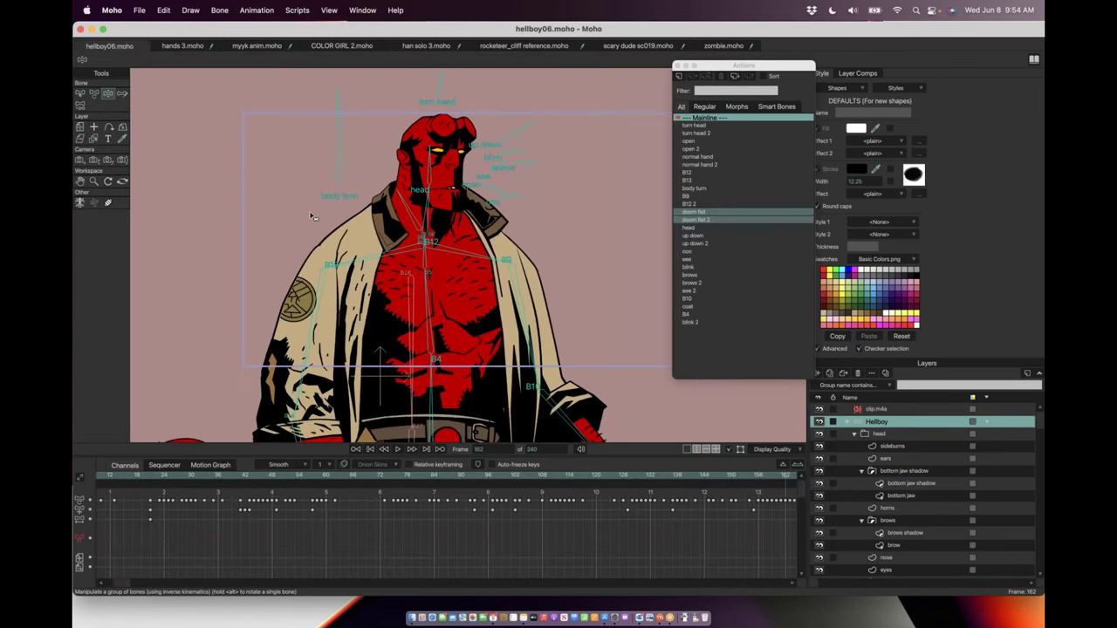
scroll(317, 316, down, 4)
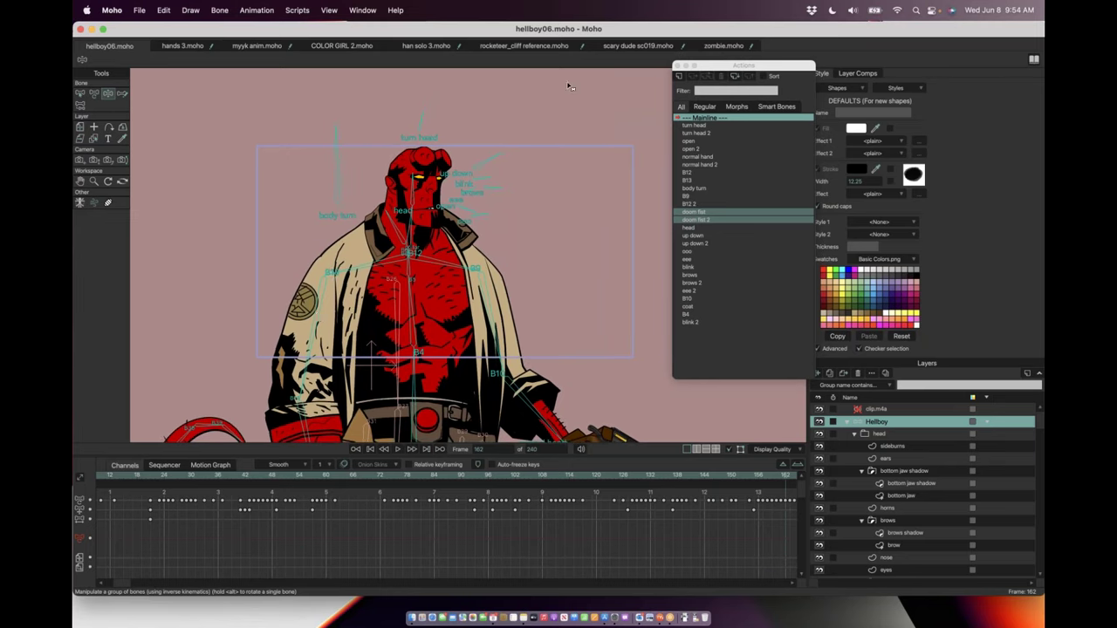
drag(426, 380, 435, 257)
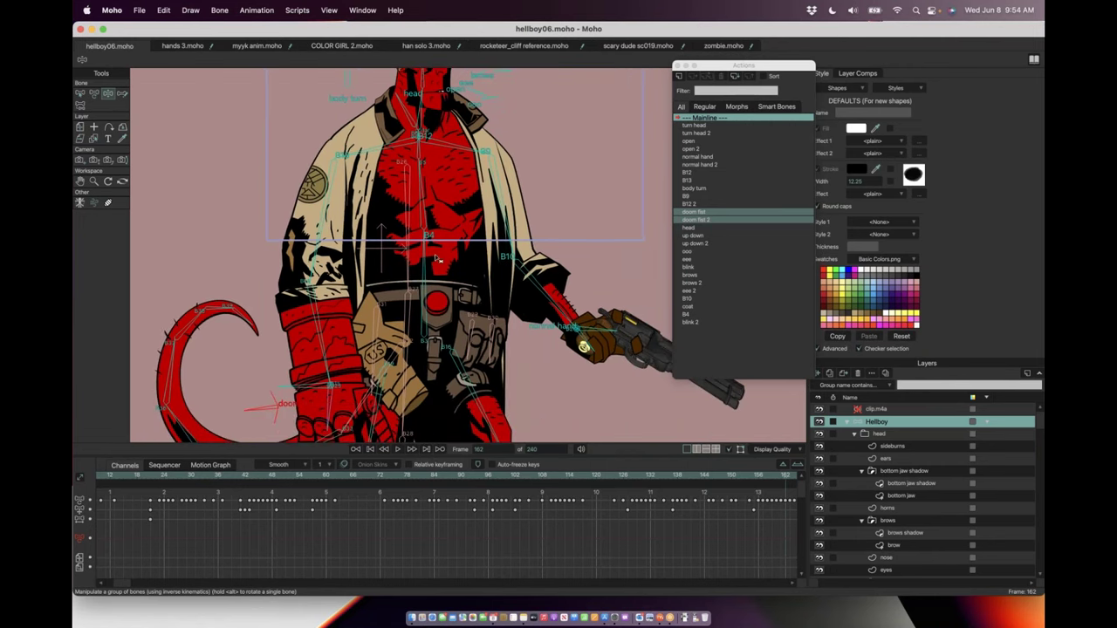
scroll(431, 377, up, 3)
scroll(431, 377, up, 2)
scroll(431, 377, up, 2)
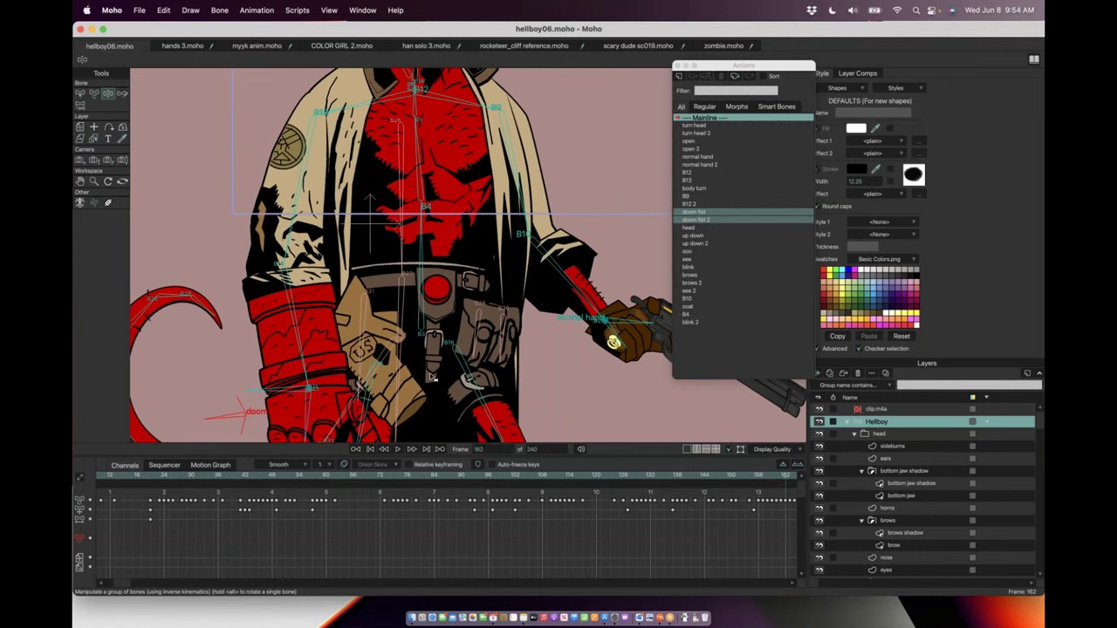
scroll(431, 377, up, 1)
scroll(431, 377, down, 5)
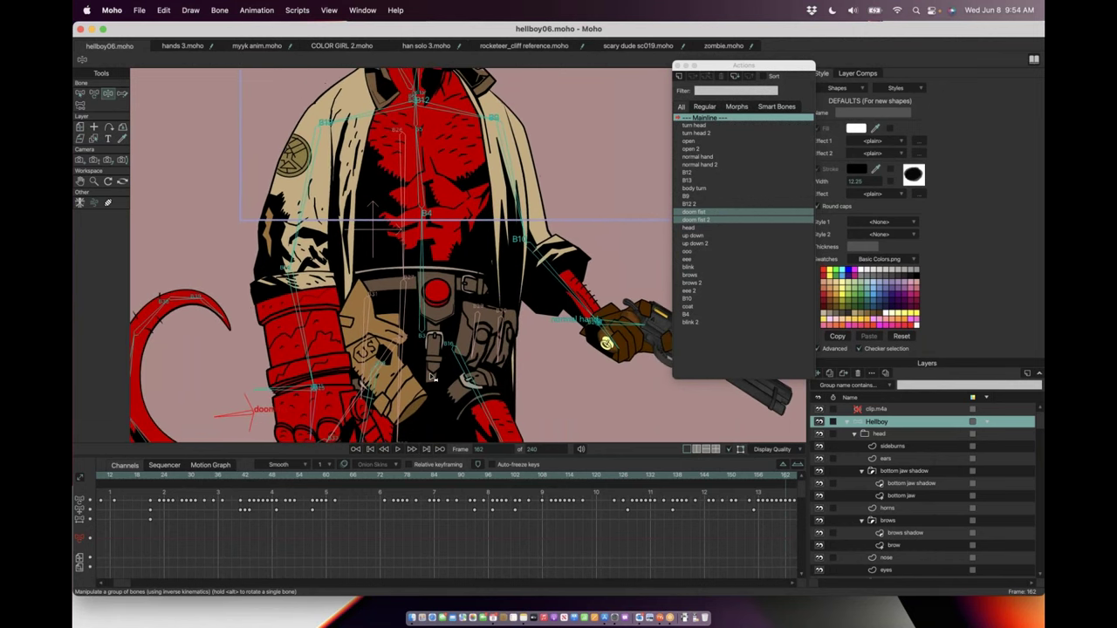
scroll(431, 377, up, 3)
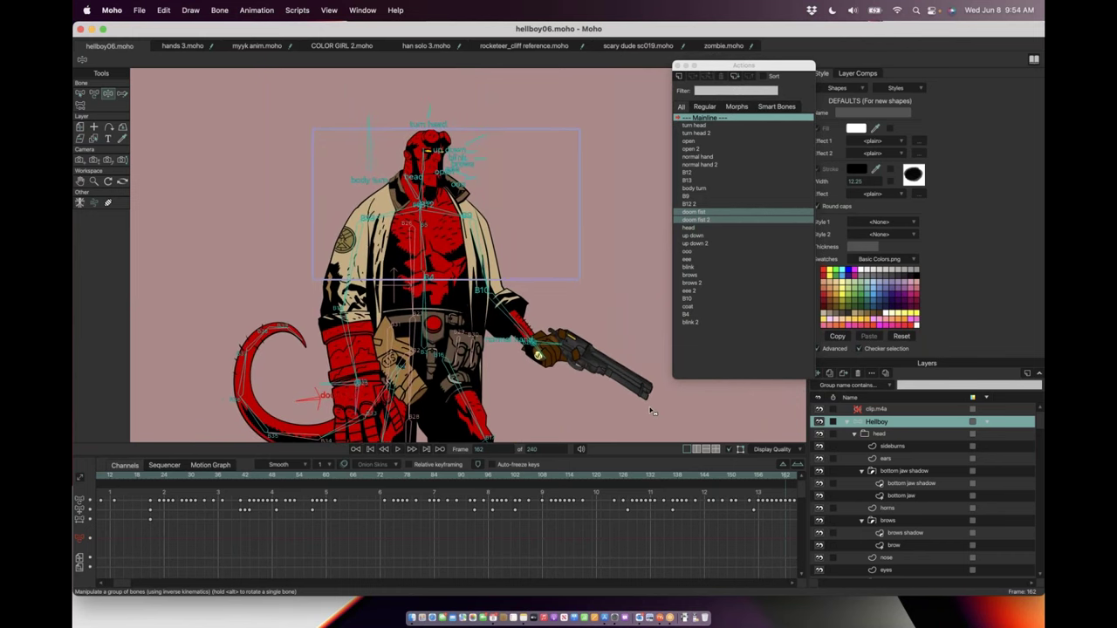
scroll(650, 410, up, 4)
scroll(650, 411, up, 3)
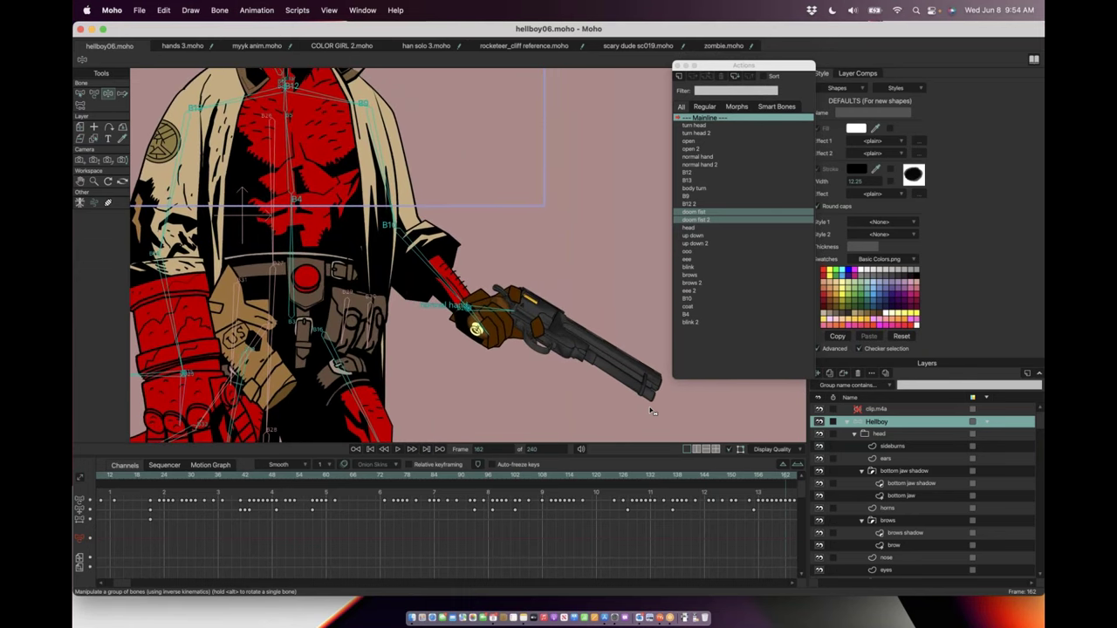
scroll(650, 411, up, 3)
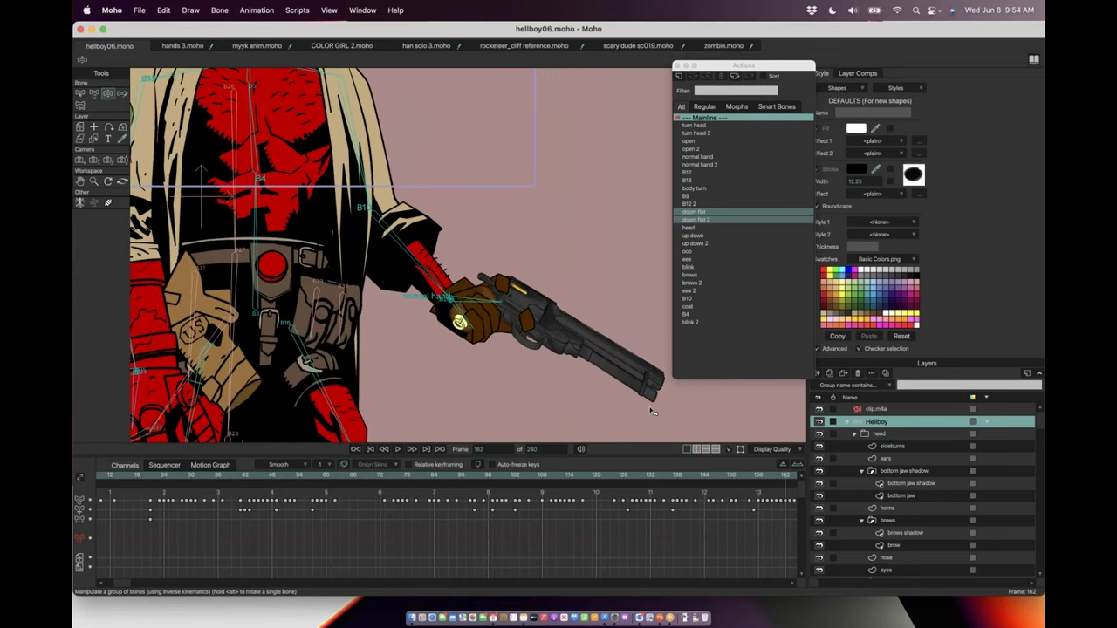
scroll(650, 411, down, 1)
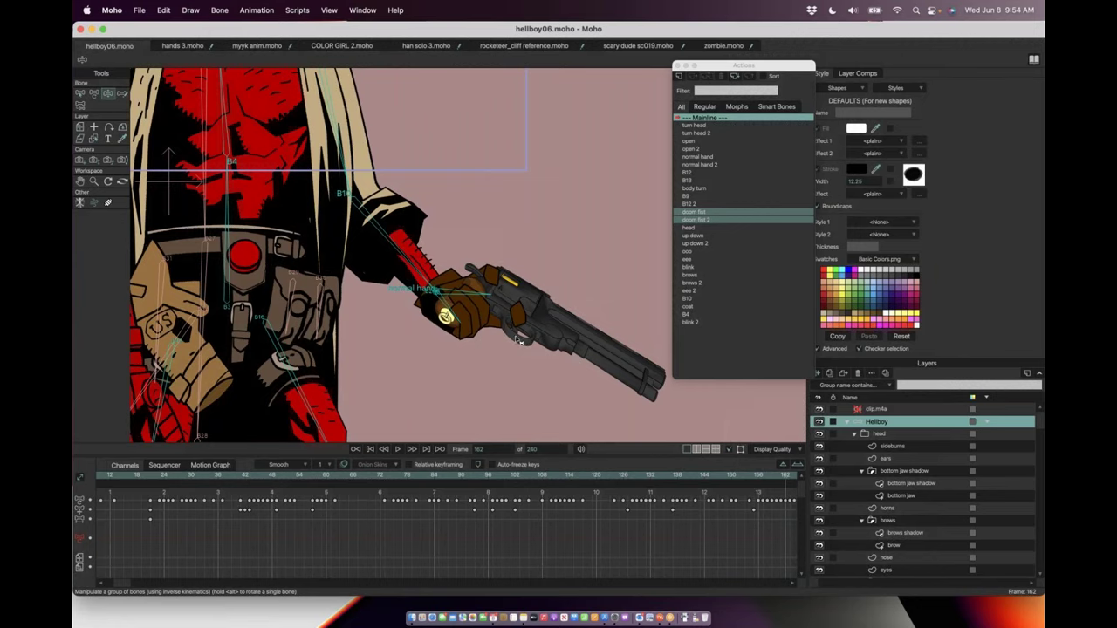
Step: Examine up close how Hellboy's gloved hand wraps around the revolver
scroll(519, 340, up, 5)
scroll(506, 336, up, 3)
scroll(504, 335, up, 2)
scroll(504, 335, up, 2)
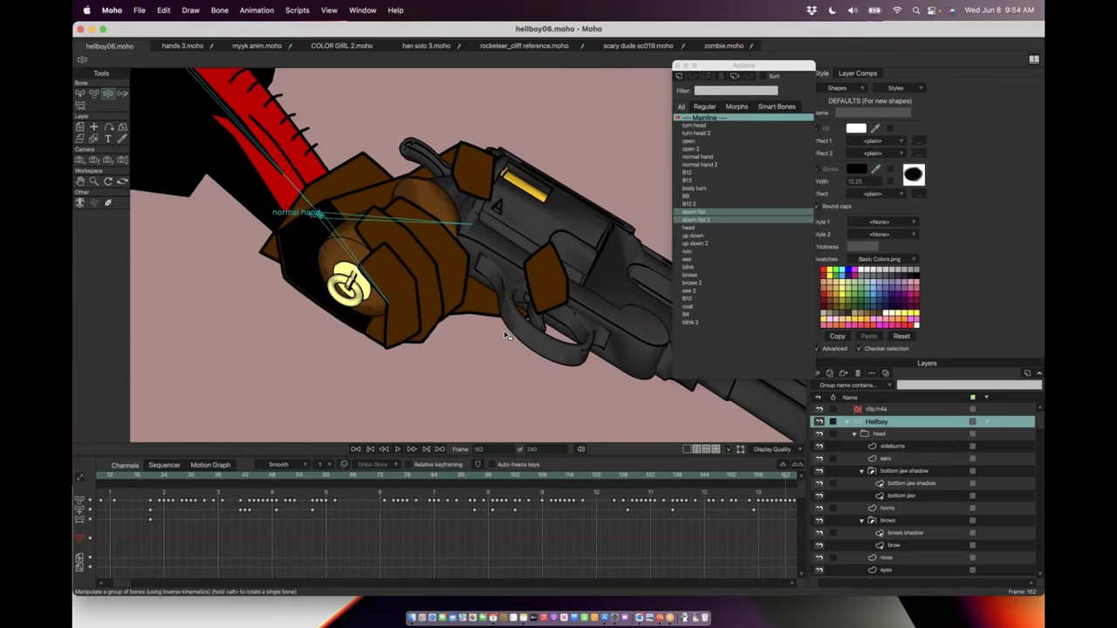
scroll(505, 335, down, 5)
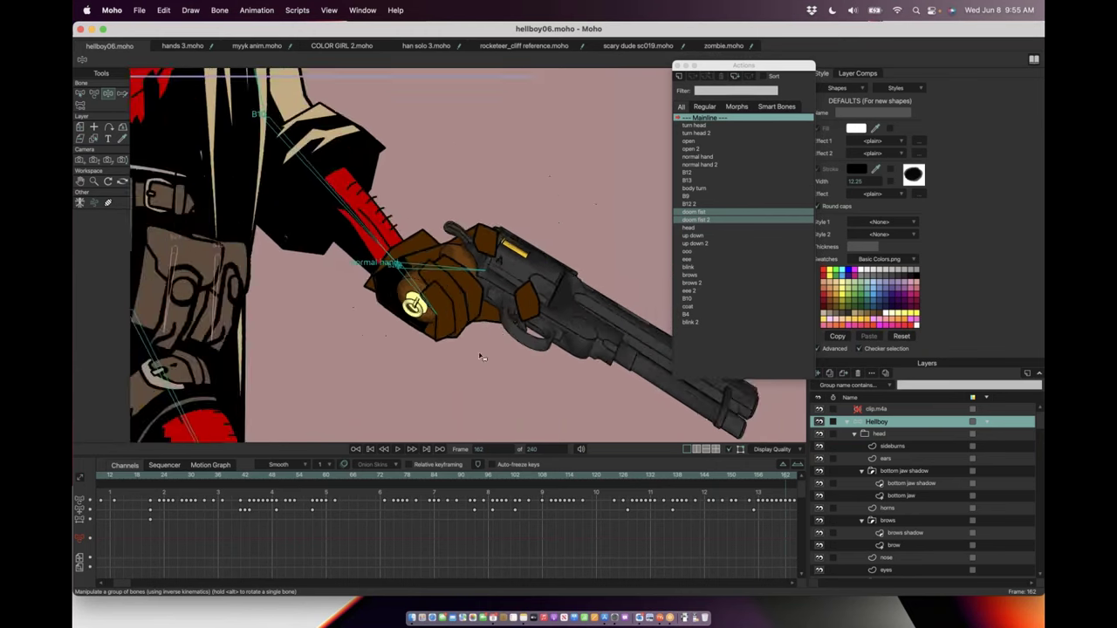
scroll(124, 581, left, 3)
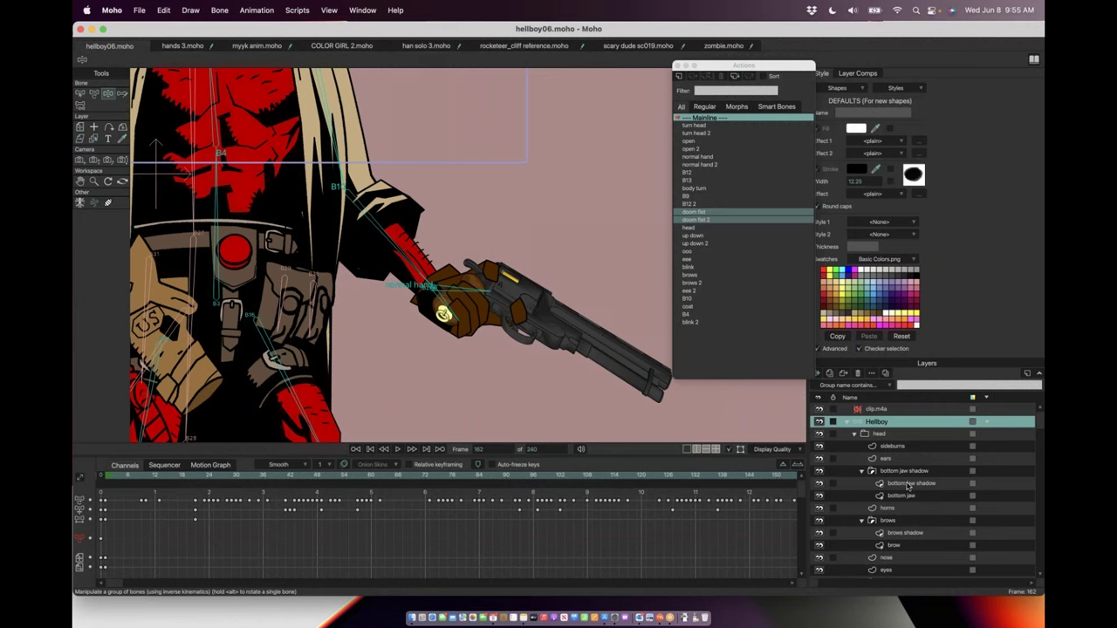
Step: Toggle the arm 2 group off and on to identify it and expand it to find the forearm gun layers
scroll(907, 485, down, 5)
scroll(908, 489, down, 10)
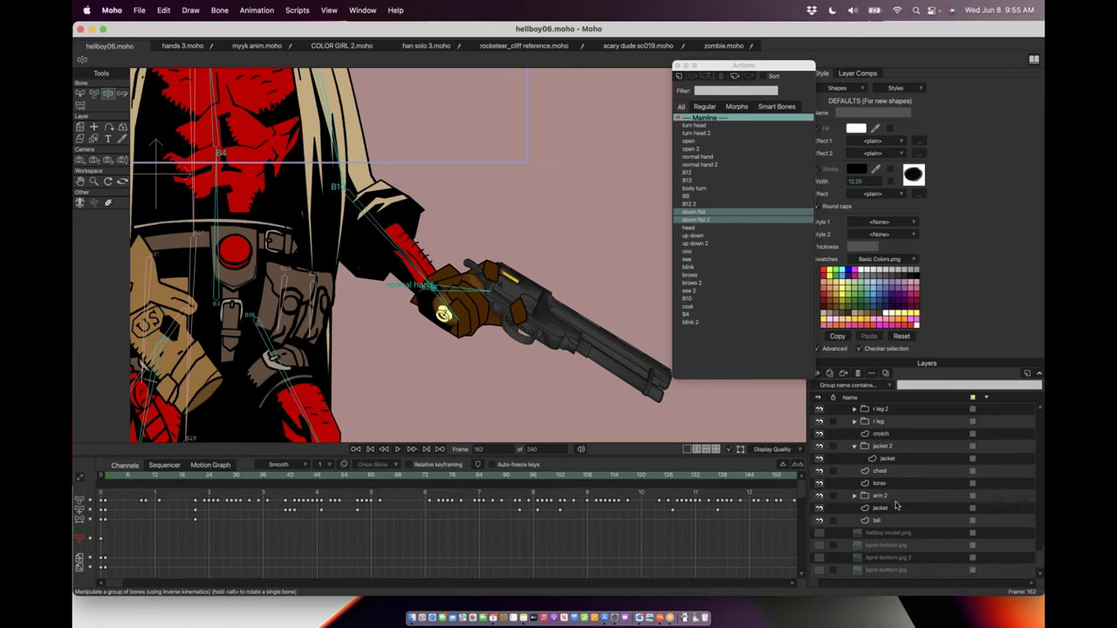
scroll(897, 506, down, 5)
click(818, 492)
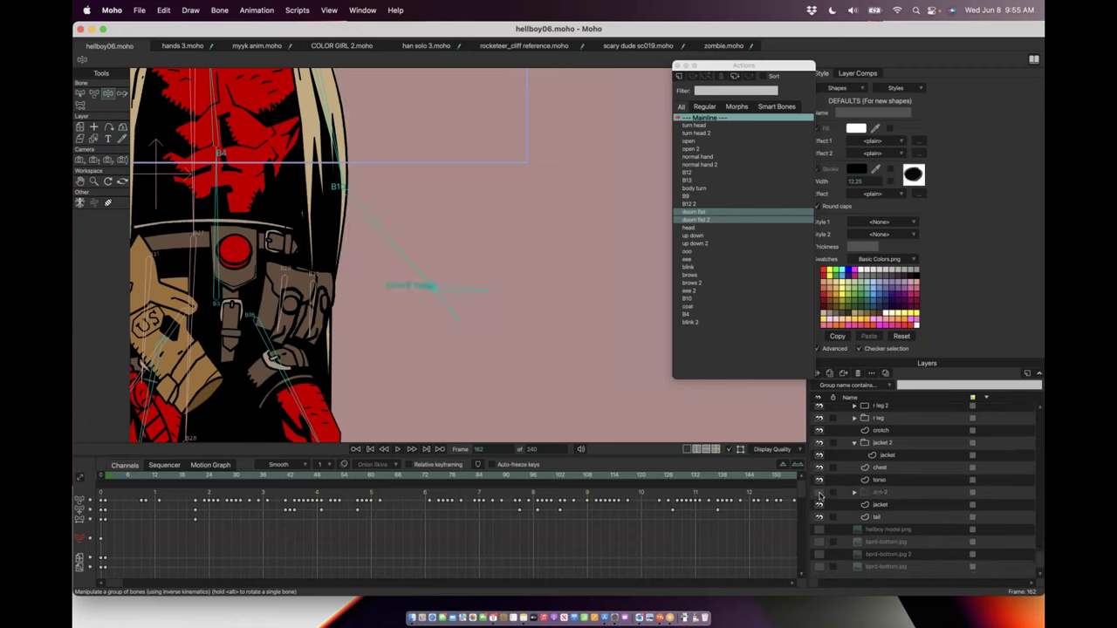
click(818, 493)
click(854, 492)
scroll(883, 512, down, 5)
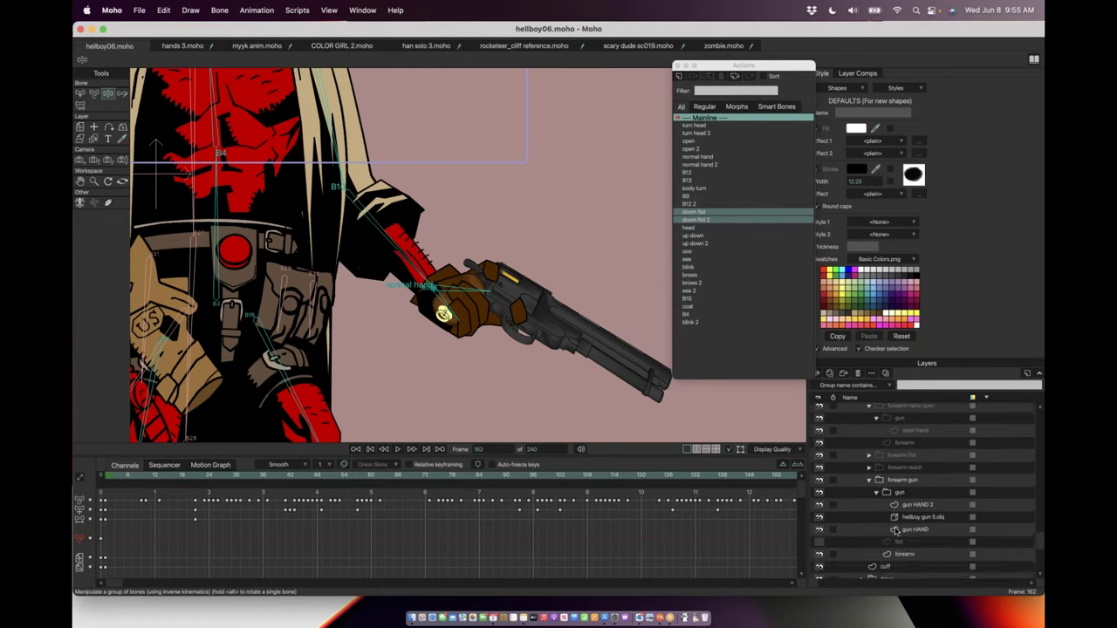
Step: Select the hellboy gun 5.obj layer and toggle its visibility off and back on
click(908, 506)
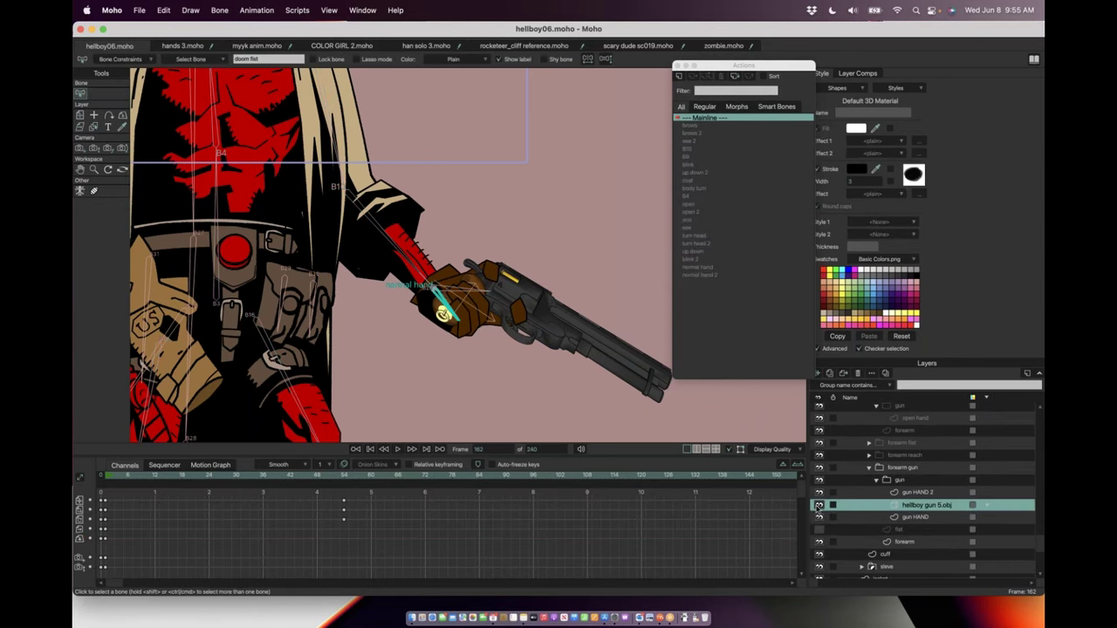
click(819, 506)
click(818, 505)
Step: Try transforming the hellboy gun 5.obj layer and rotating it in 3D around the X and Y axes
click(80, 114)
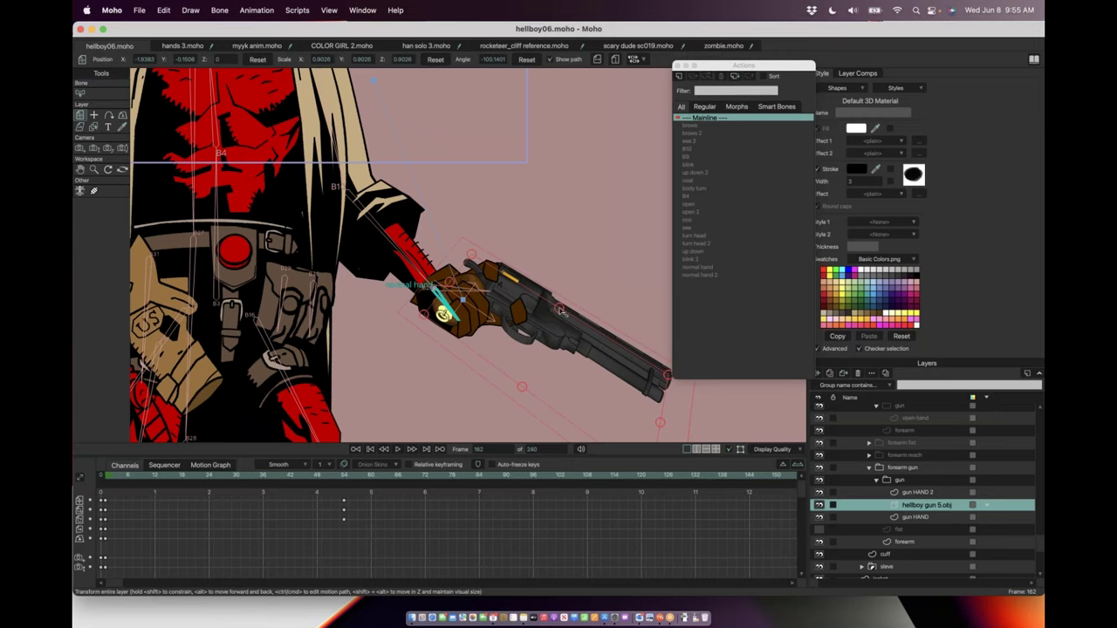
drag(563, 316, 555, 281)
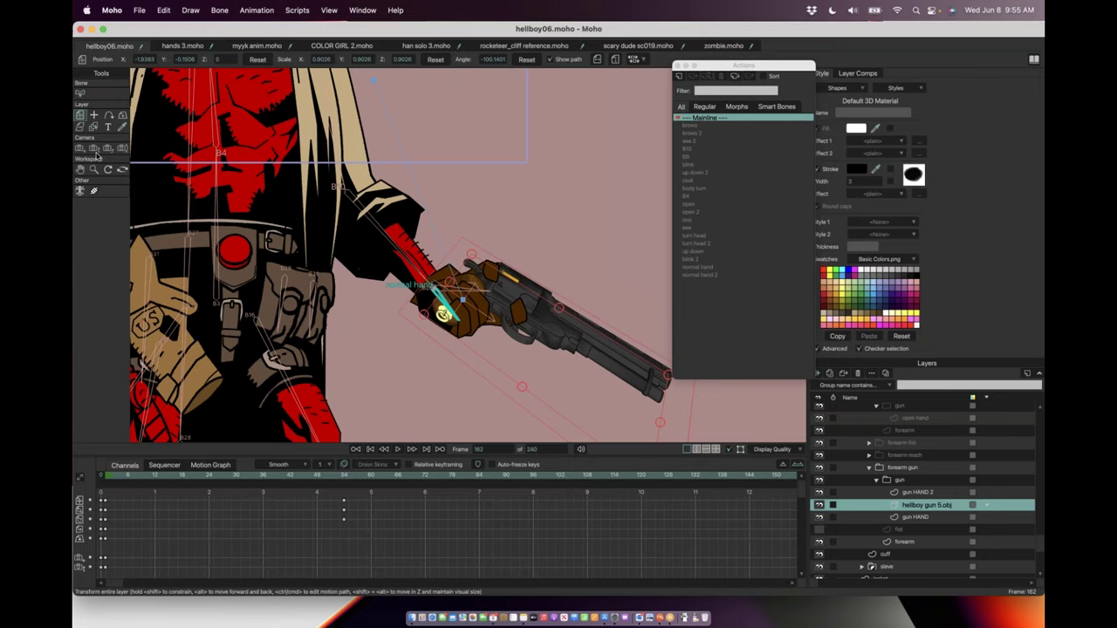
click(122, 116)
drag(564, 334, 489, 341)
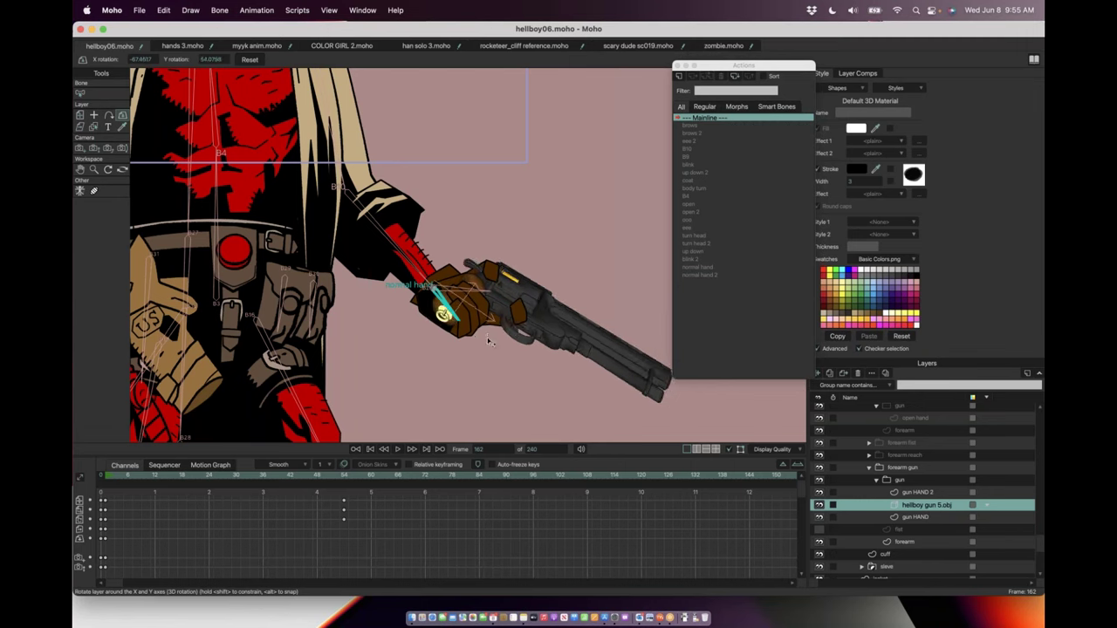
Step: Open the Moho Exporter, look over its export queue and close it again
scroll(489, 342, down, 5)
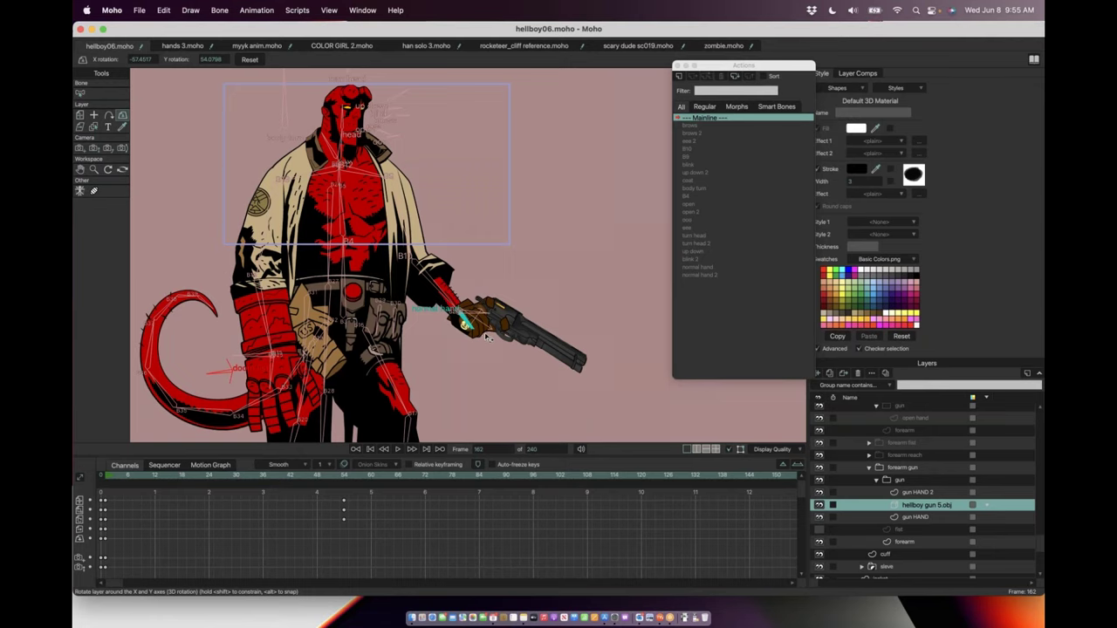
scroll(286, 193, up, 2)
scroll(286, 193, up, 3)
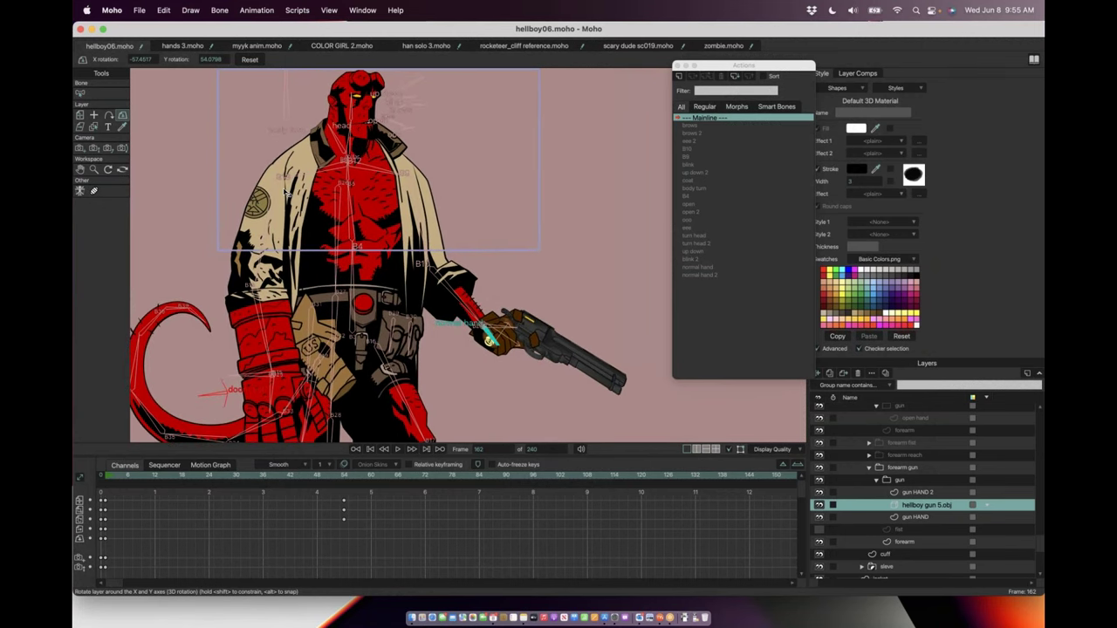
scroll(287, 194, up, 3)
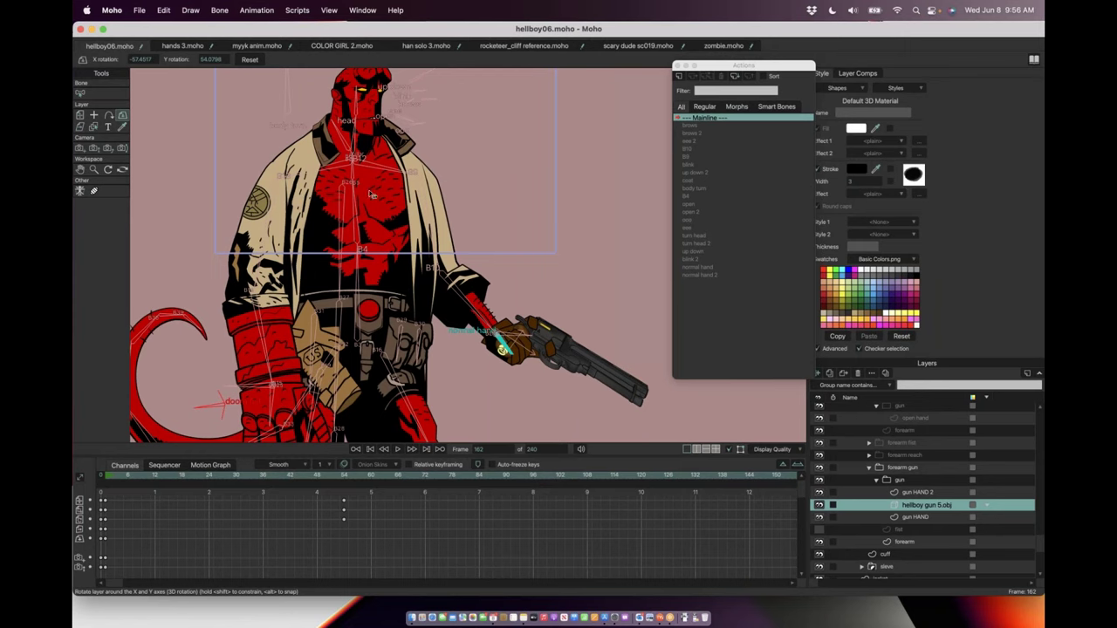
drag(398, 186, 452, 262)
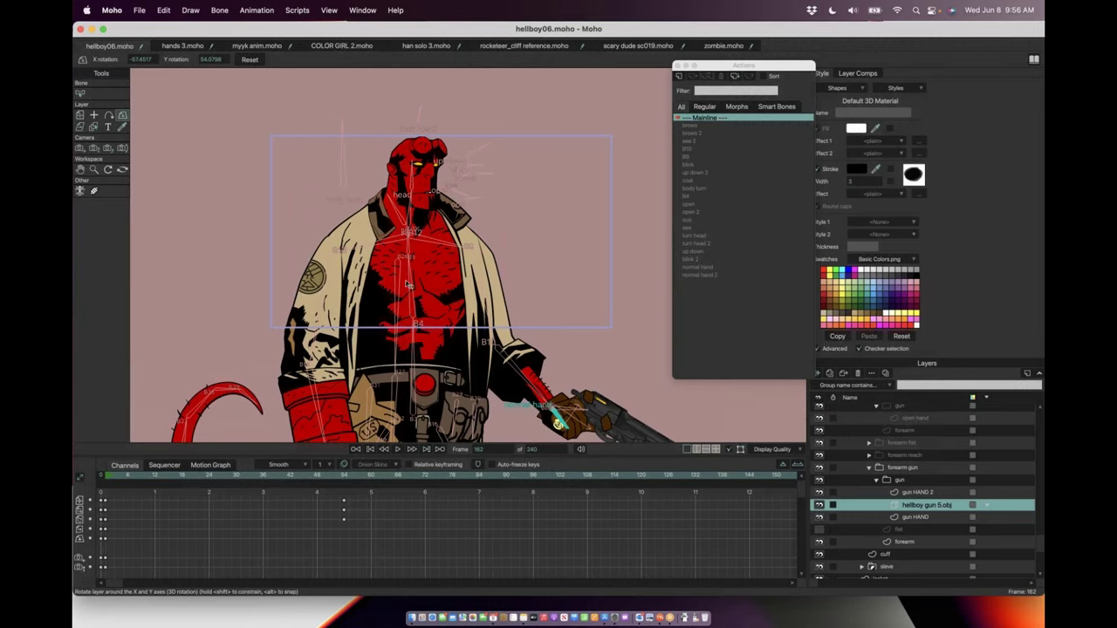
click(112, 10)
mouse_move(139, 13)
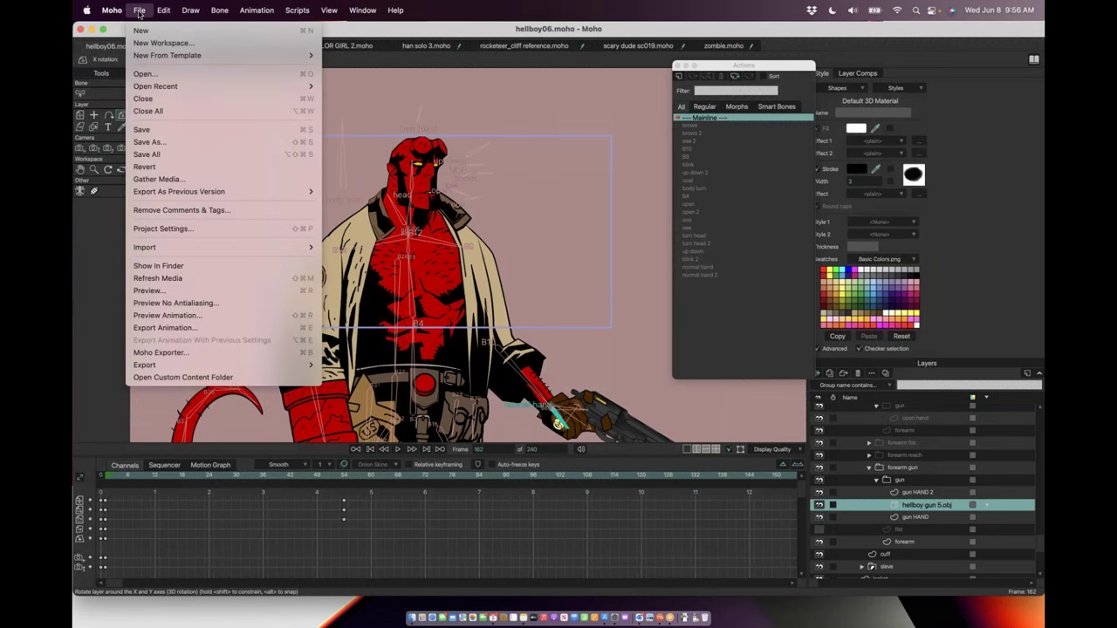
click(172, 352)
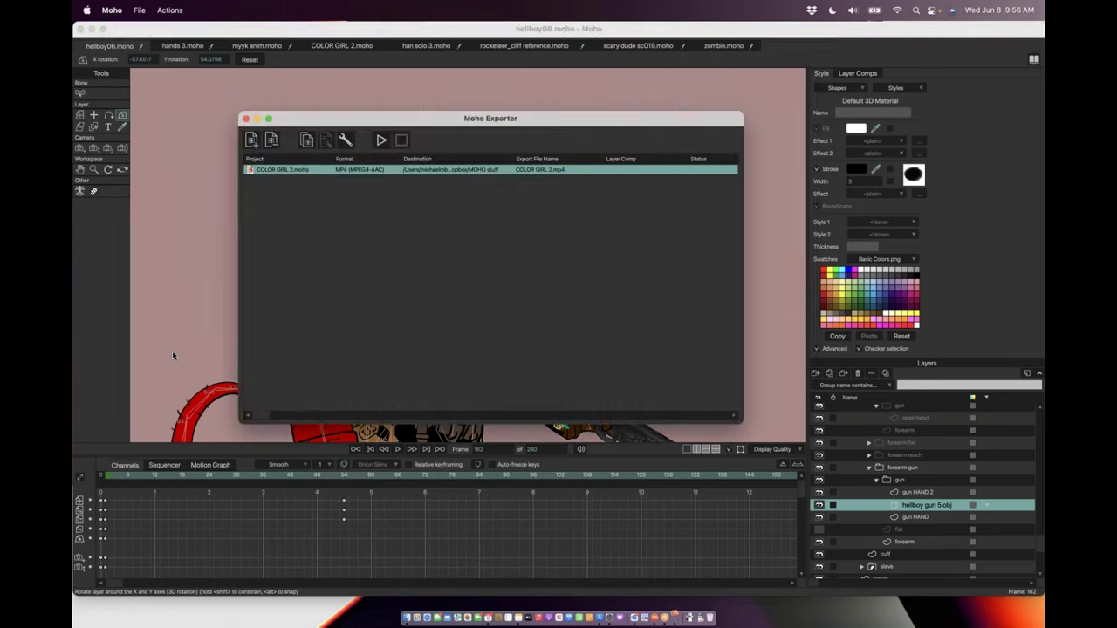
drag(375, 119, 256, 165)
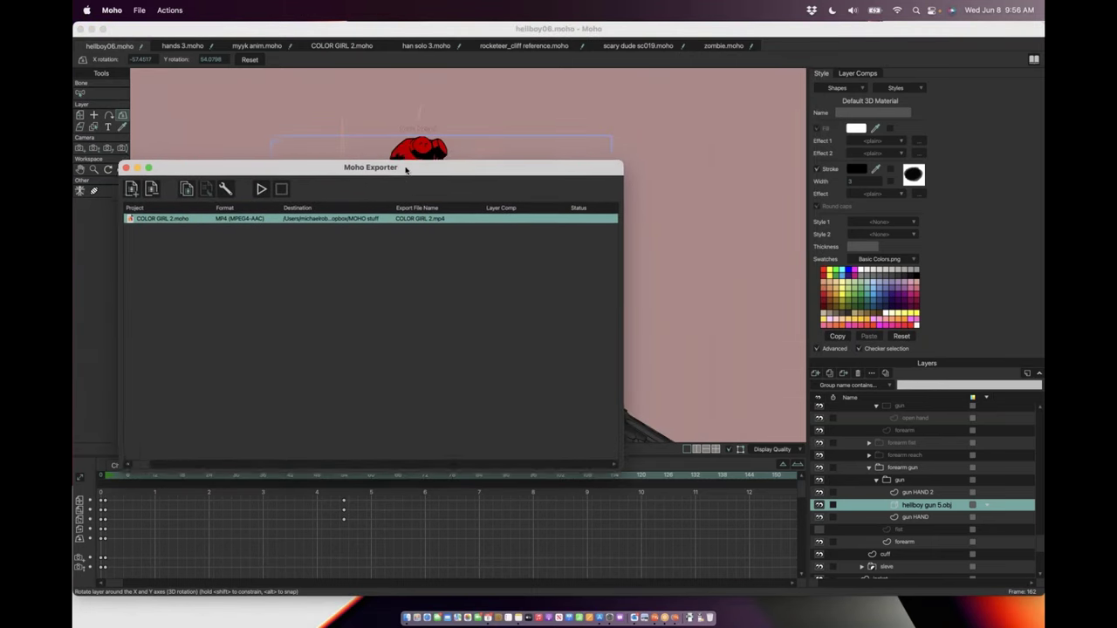
click(126, 164)
Step: Select the head group inside the Hellboy rig
scroll(914, 448, up, 2)
scroll(913, 448, up, 8)
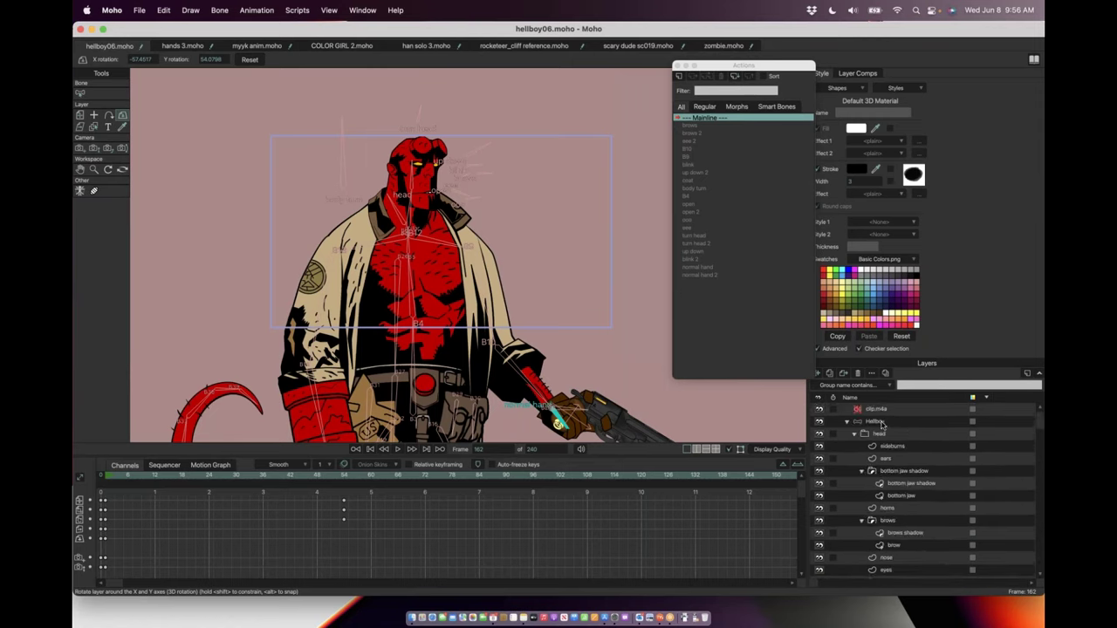
click(881, 435)
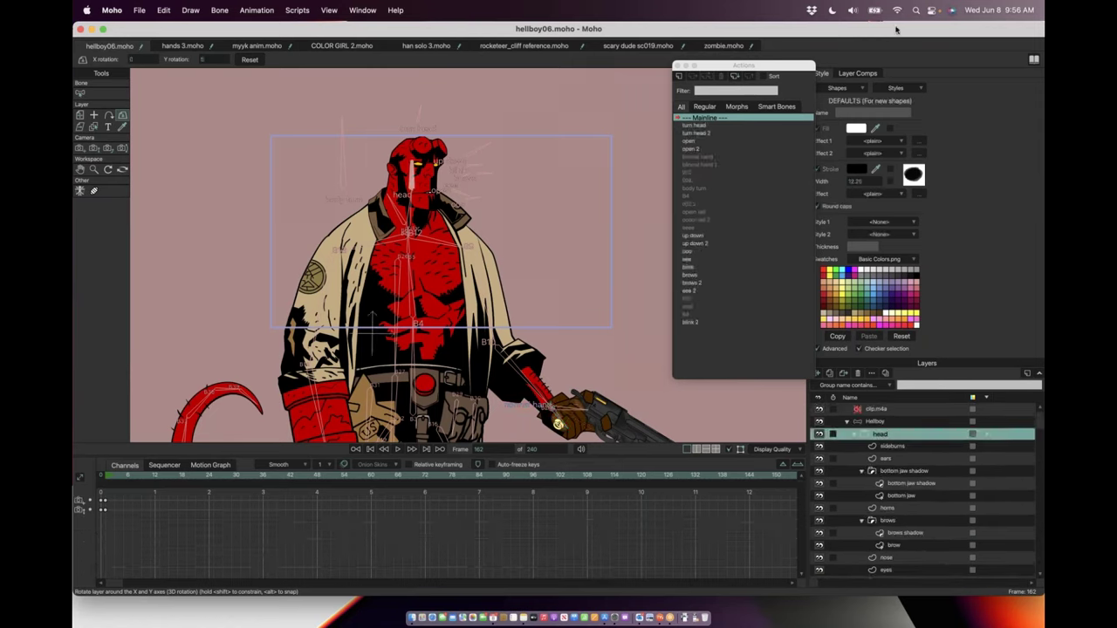
Step: Show only the head group by hiding all other layers, and save that visibility as a new layer comp named head
right_click(819, 435)
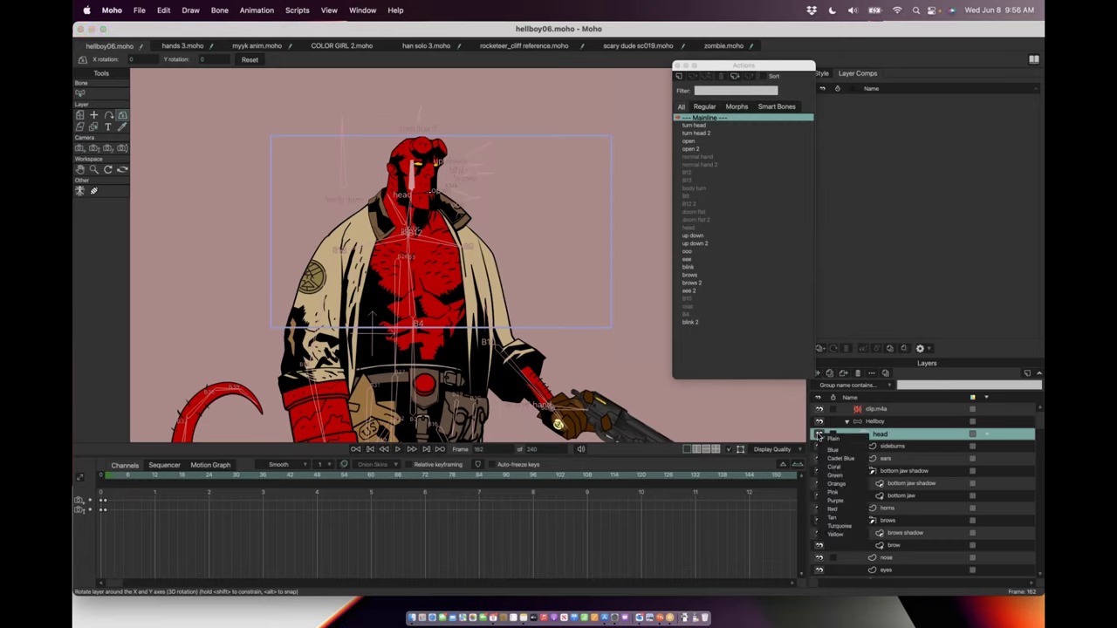
click(819, 435)
alt+click(818, 436)
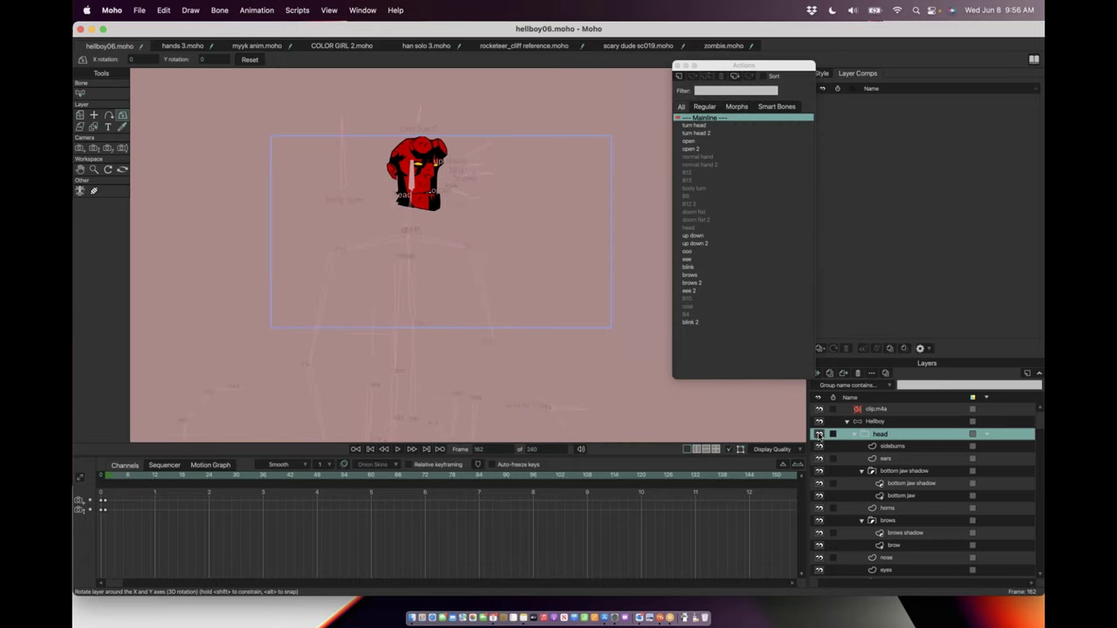
click(887, 375)
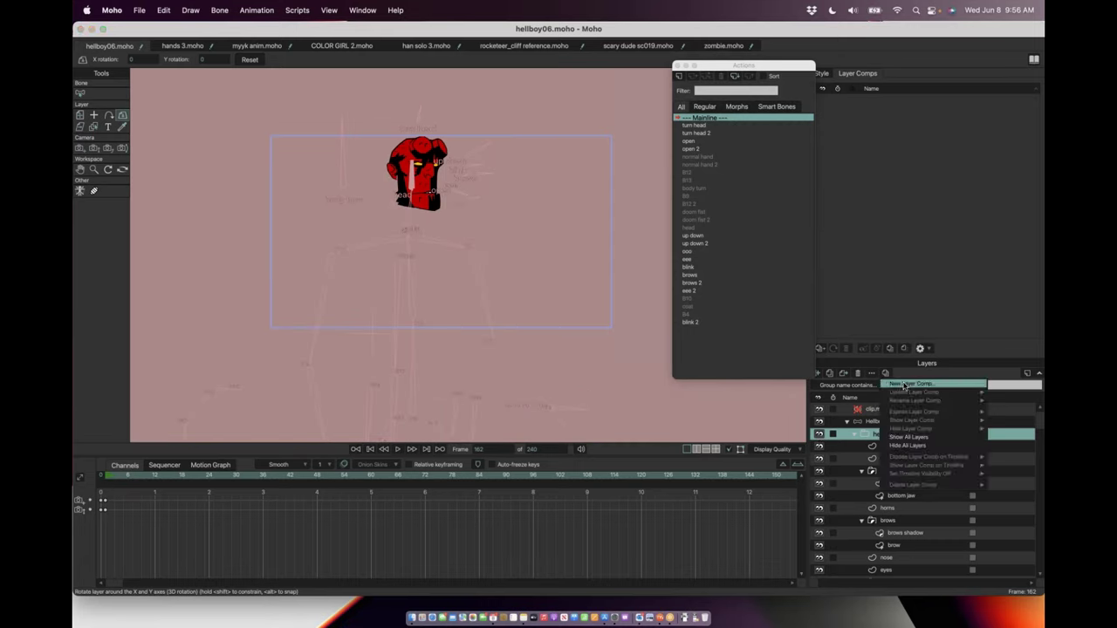
click(904, 385)
text(head)
key(Return)
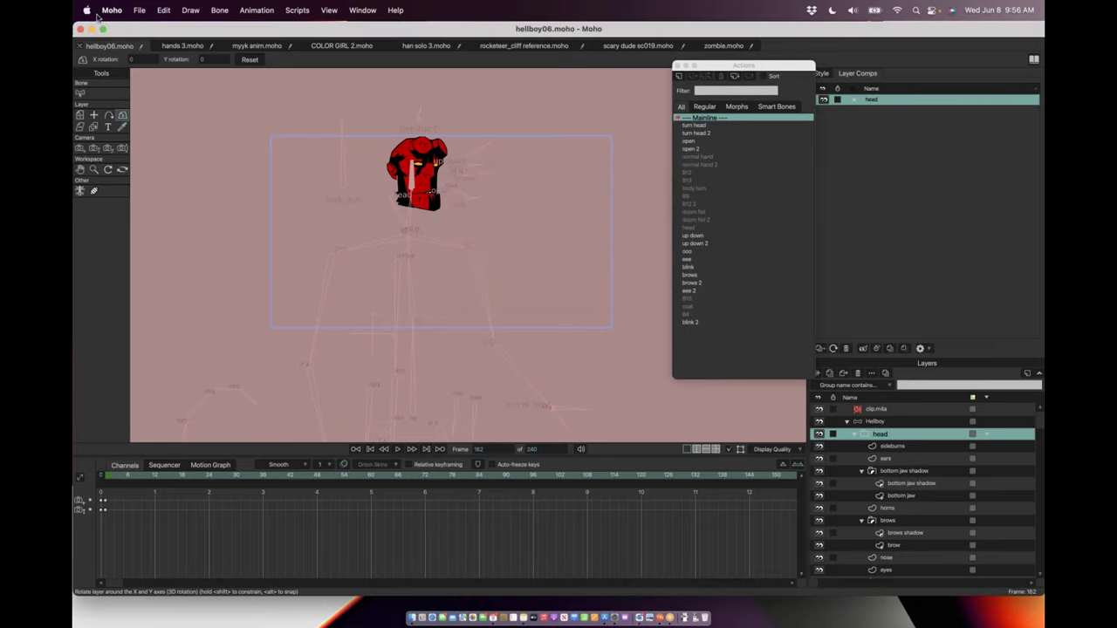
Step: Open the Moho Exporter, examine its options for adding files to the export queue, and close it again
click(139, 10)
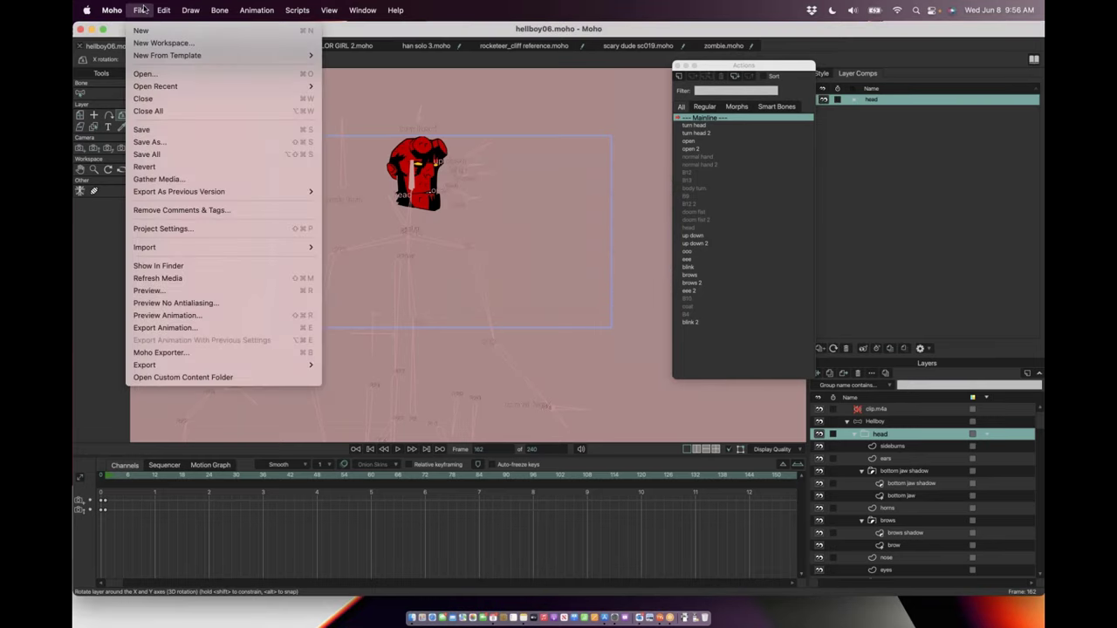
click(166, 355)
drag(308, 172, 354, 183)
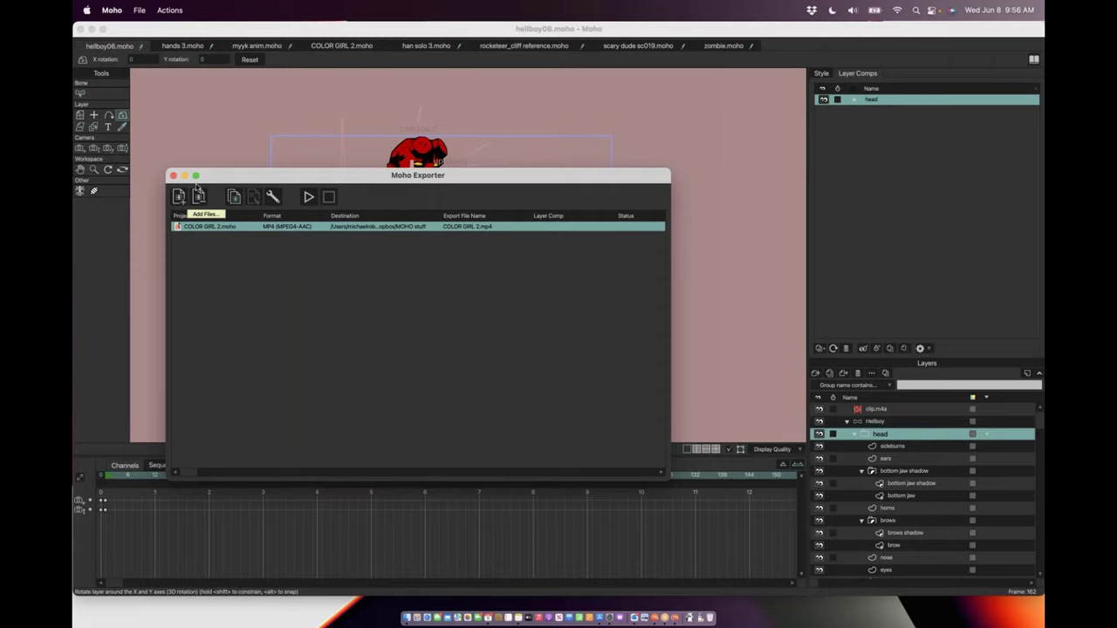
click(173, 175)
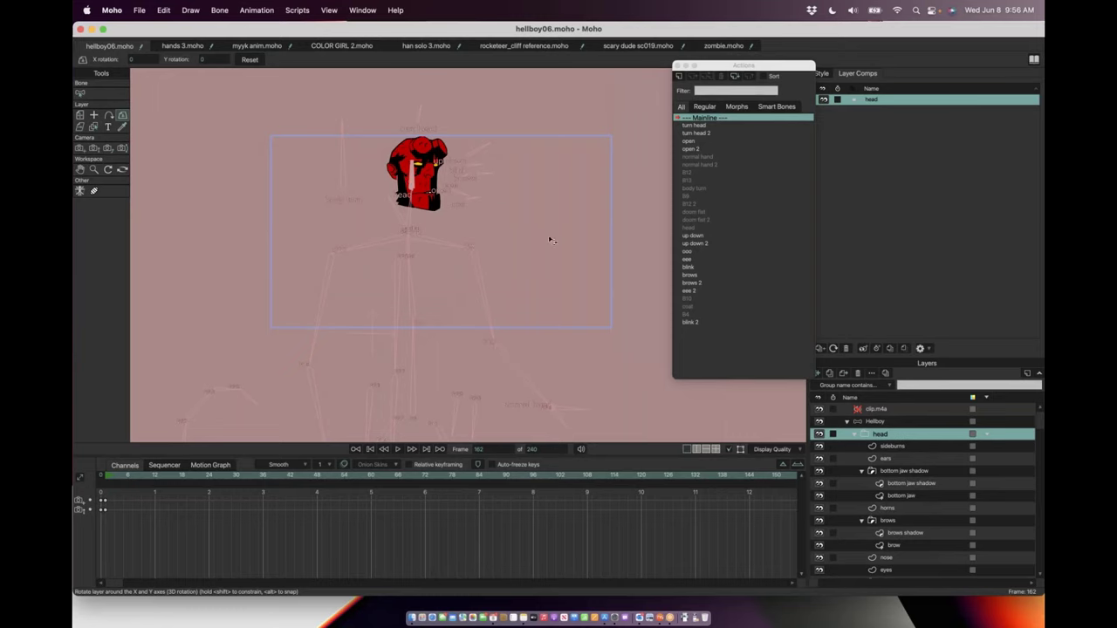
Step: Restore the visibility of the other Hellboy layers and move the Actions window clear of the layer comps list
alt+click(819, 435)
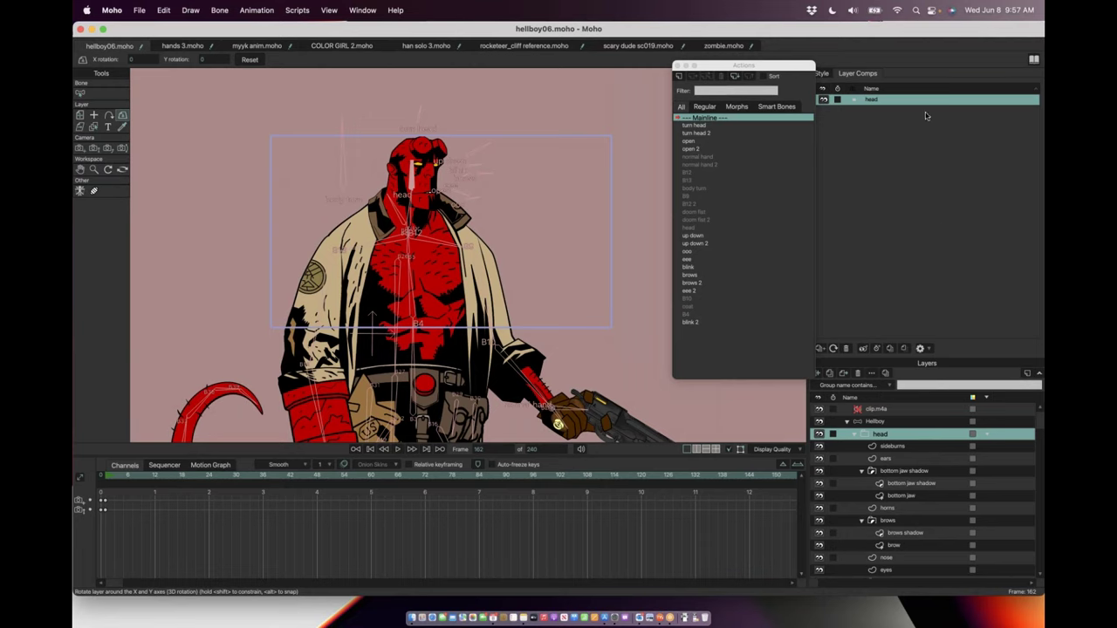
drag(798, 66, 749, 65)
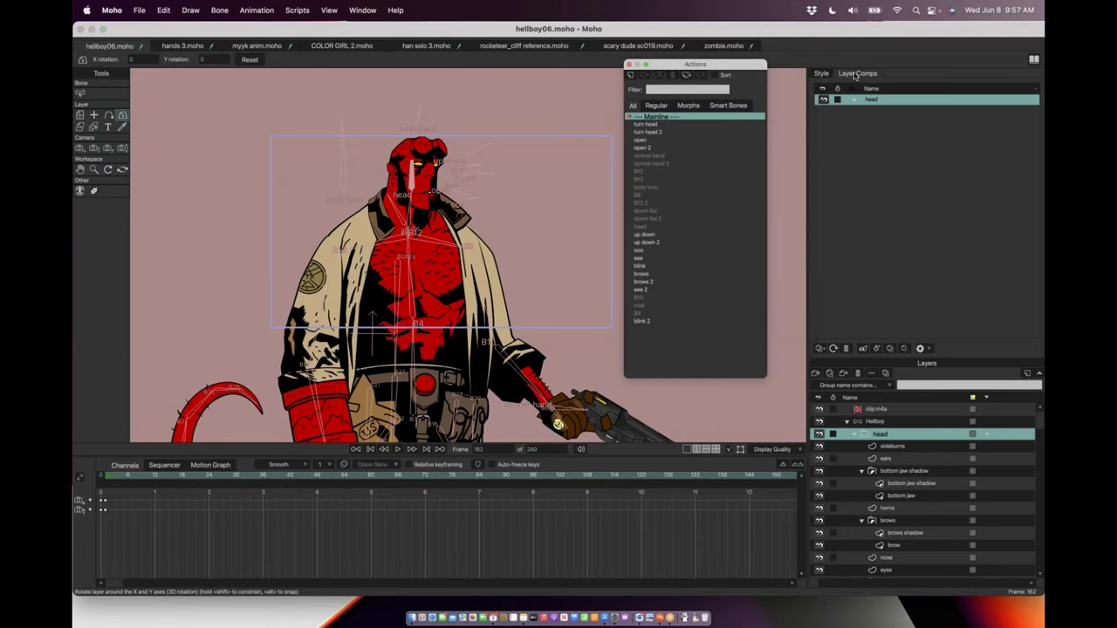
click(855, 76)
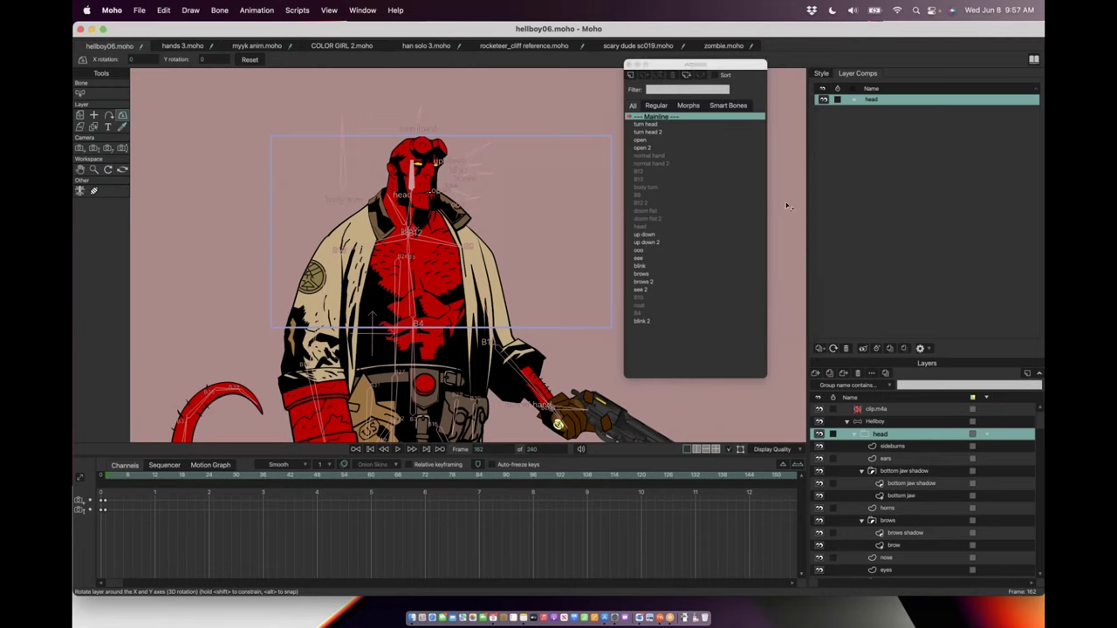